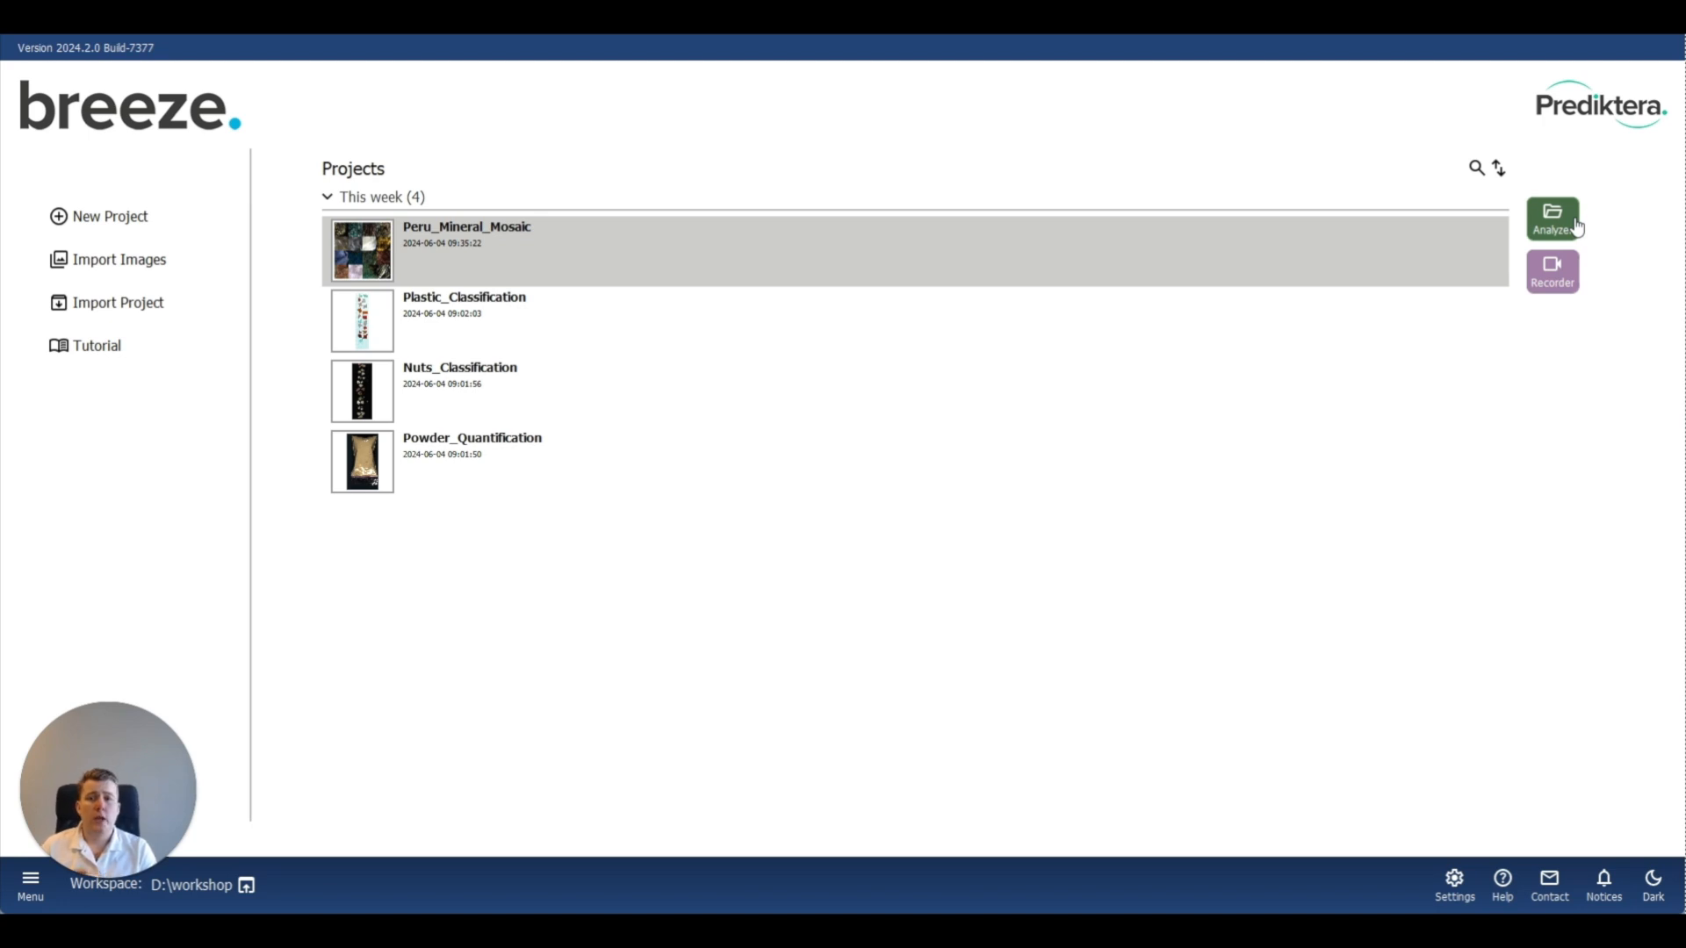
Step: Create a new empty project named Strawberries and return to the project overview
{"action": "left_click", "coordinate": [127, 227]}
{"action": "type", "text": "St"}
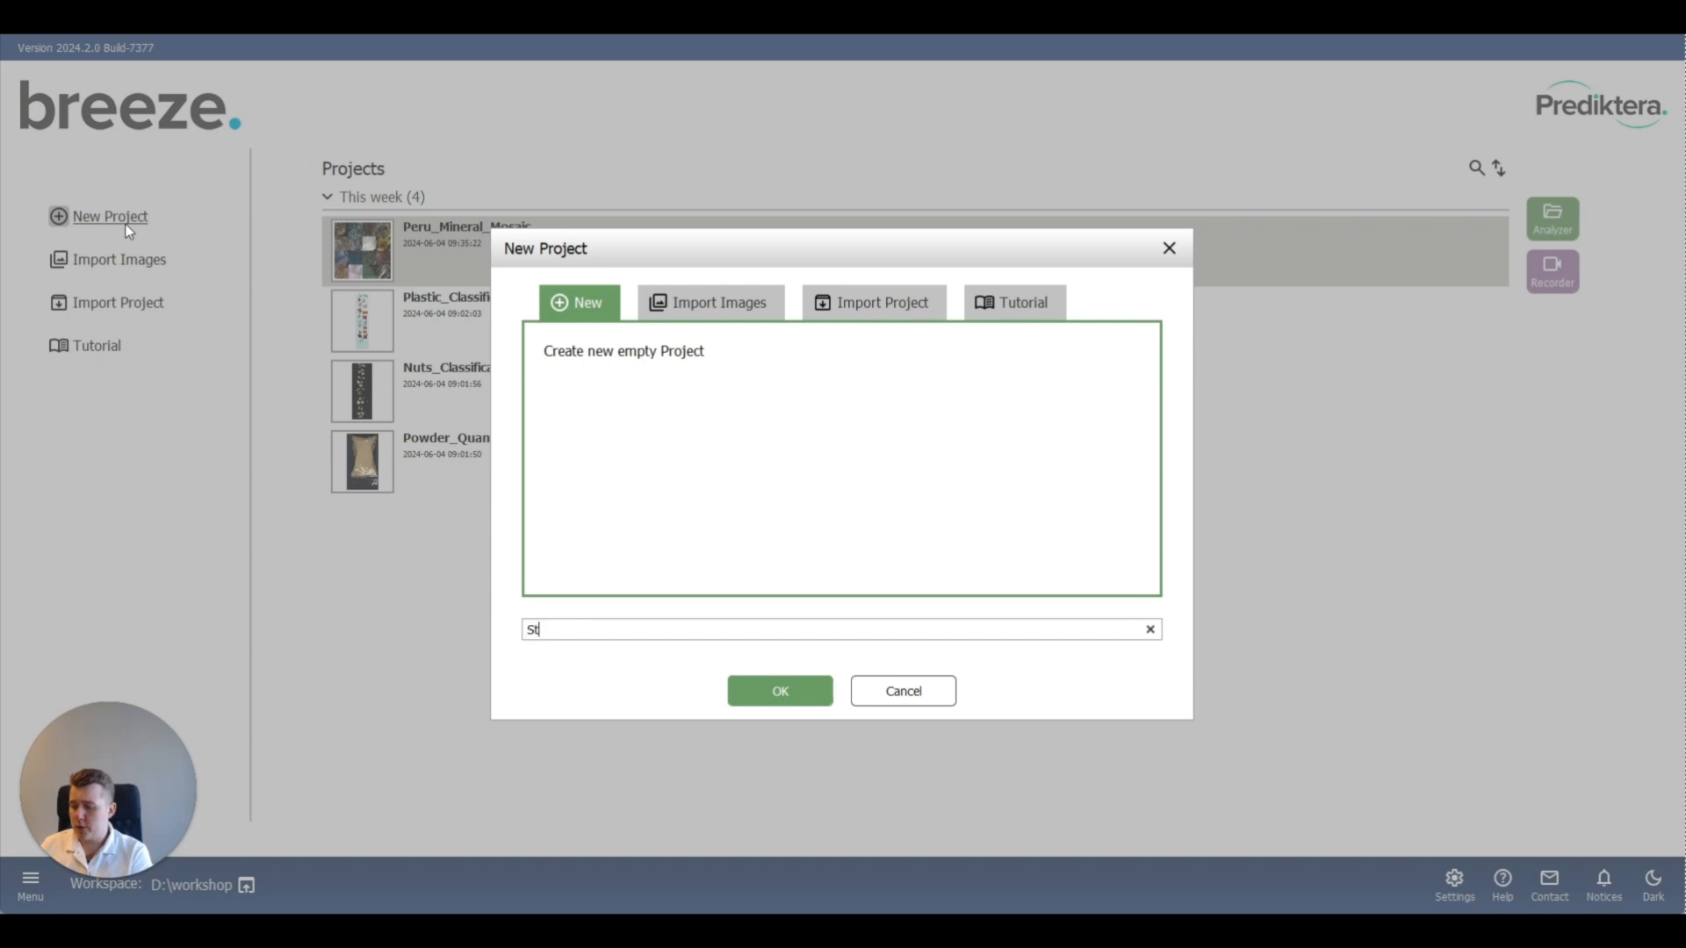
{"action": "type", "text": "rawberries"}
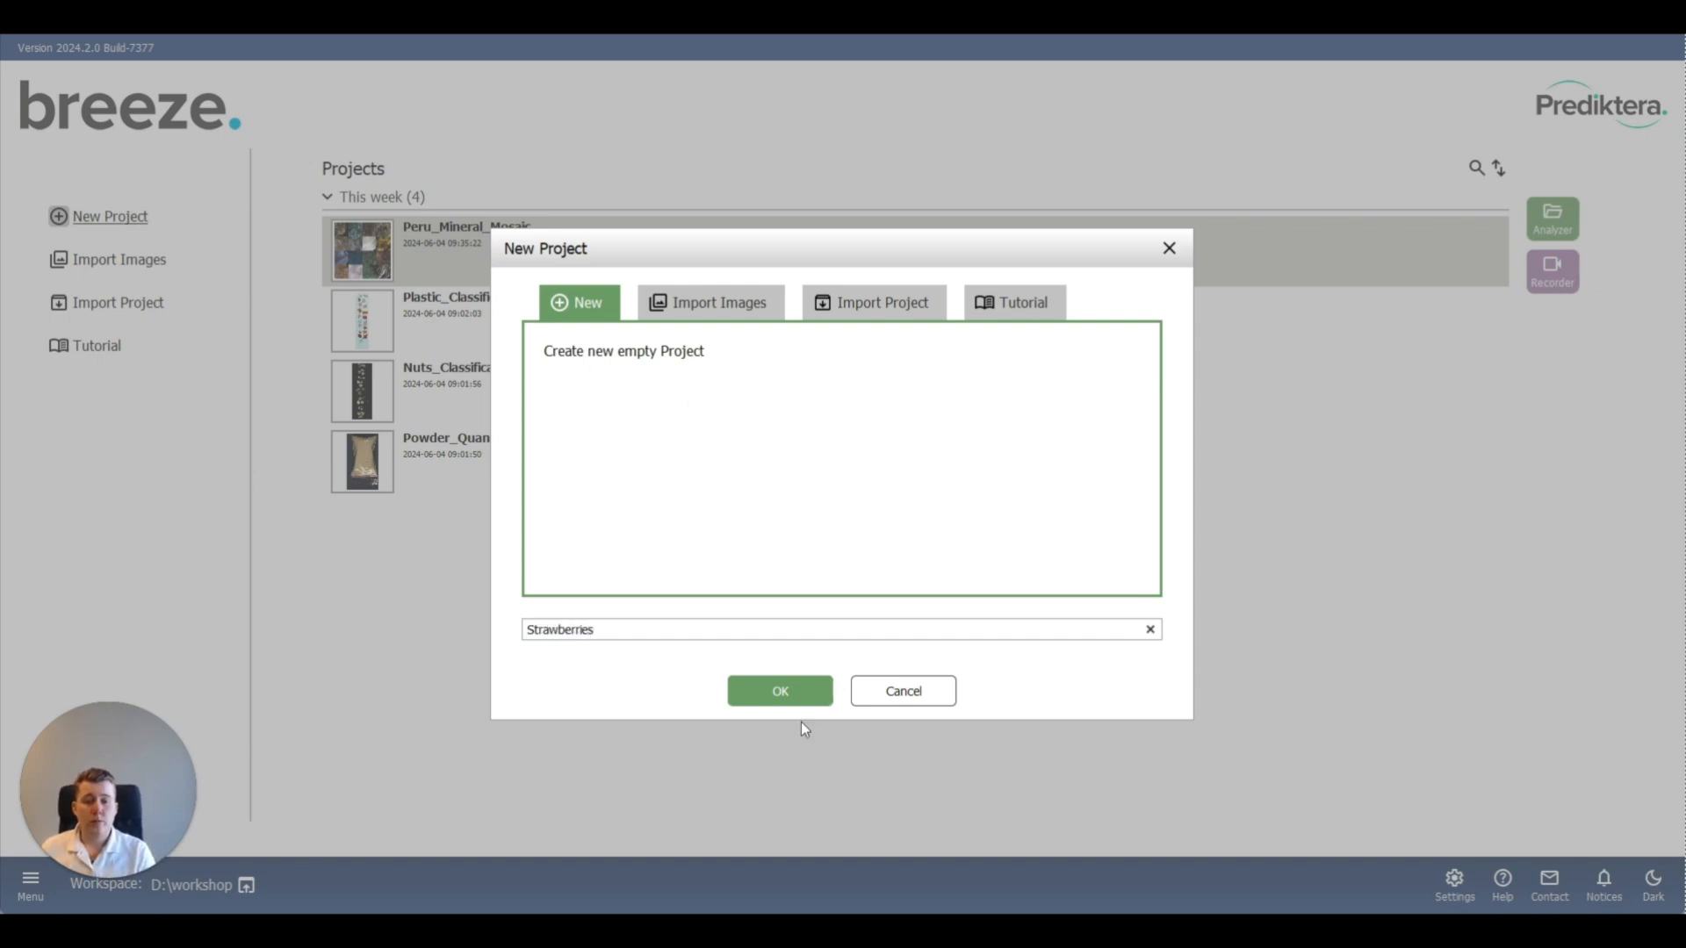
{"action": "left_click", "coordinate": [801, 692]}
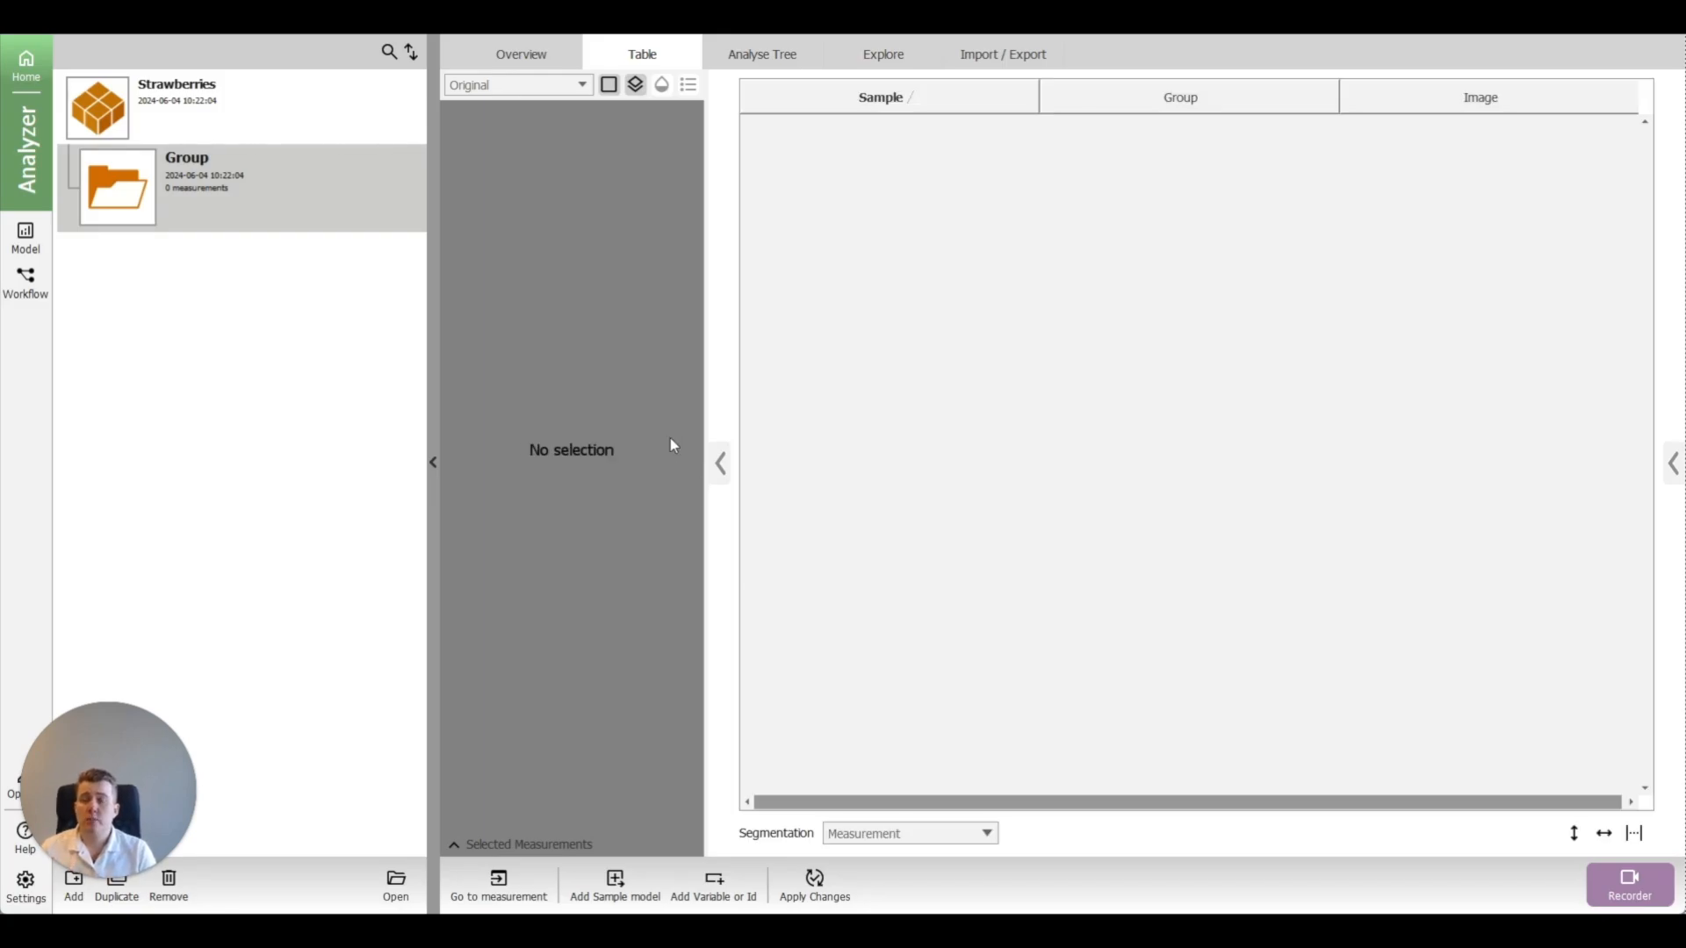
{"action": "left_click", "coordinate": [33, 67]}
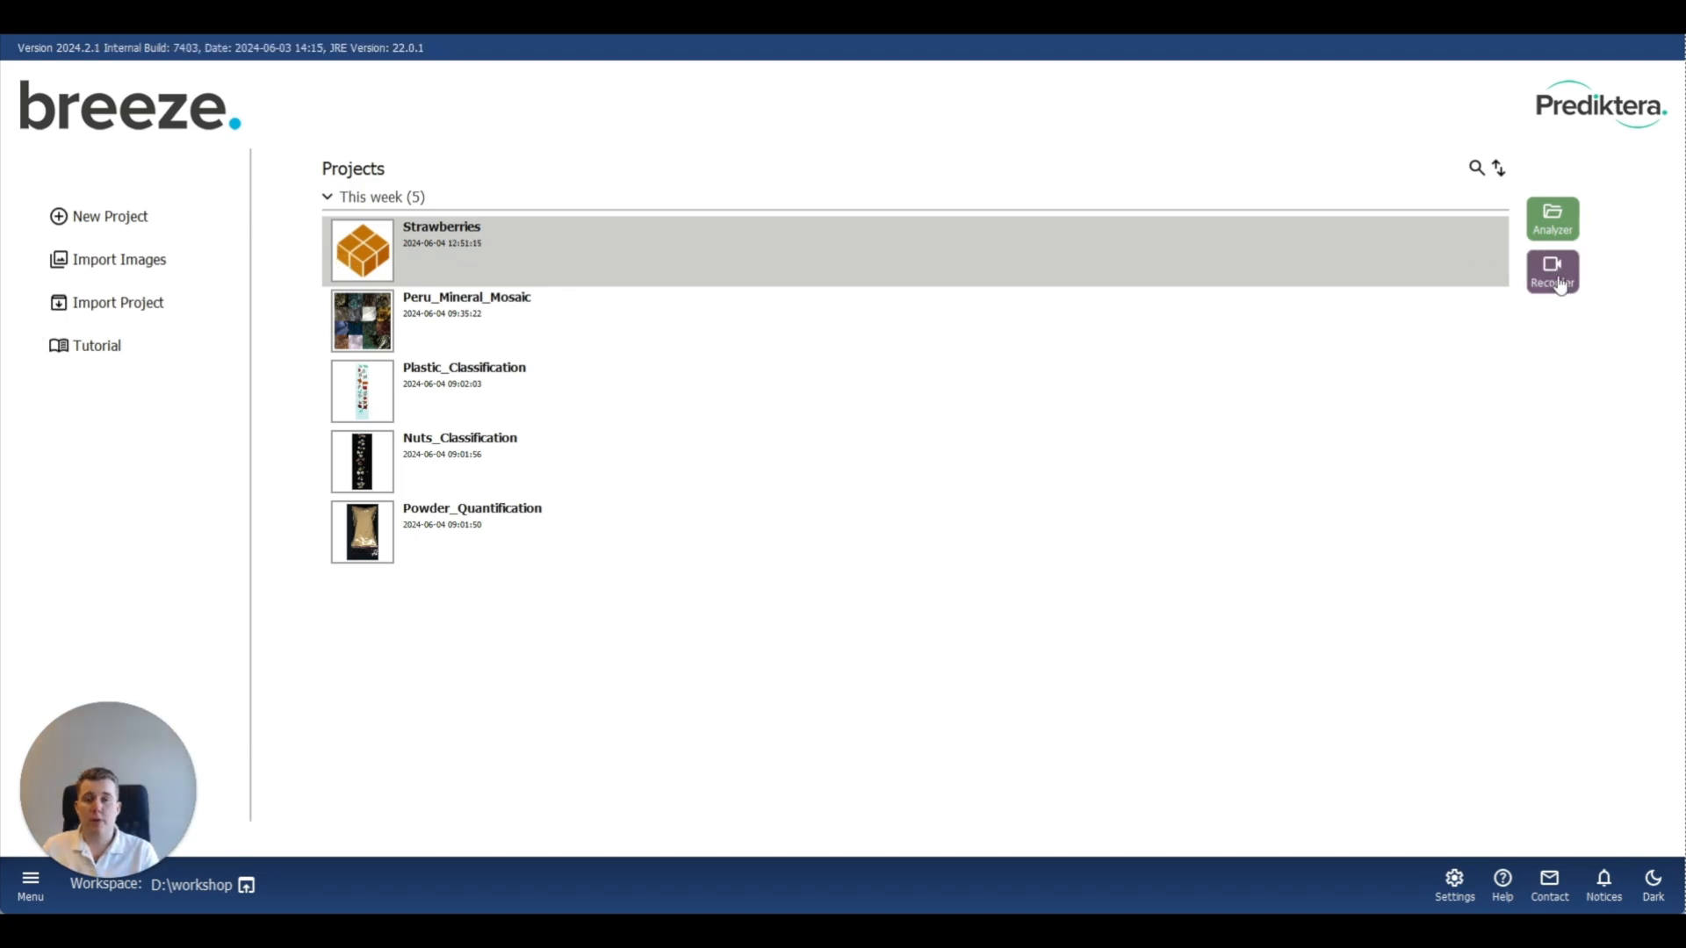
Step: Open the Strawberries project in Recorder with a new group named "Day 1"
{"action": "left_click", "coordinate": [1559, 279]}
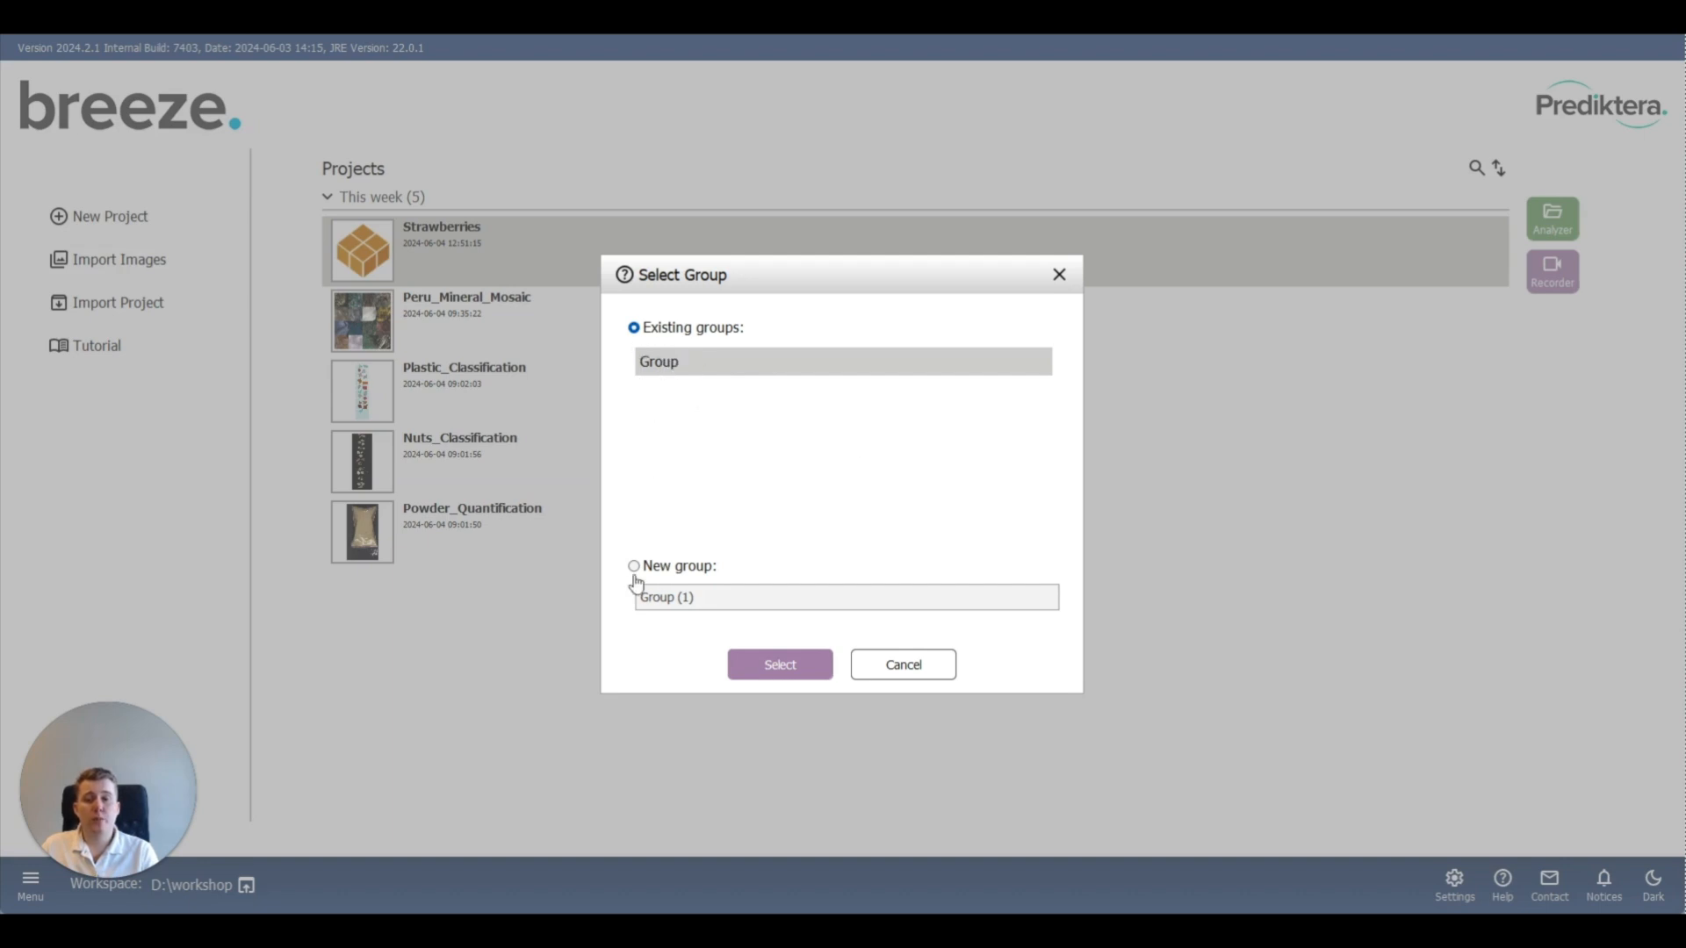
{"action": "left_click", "coordinate": [688, 579]}
{"action": "triple_click", "coordinate": [767, 599]}
{"action": "type", "text": "Day1"}
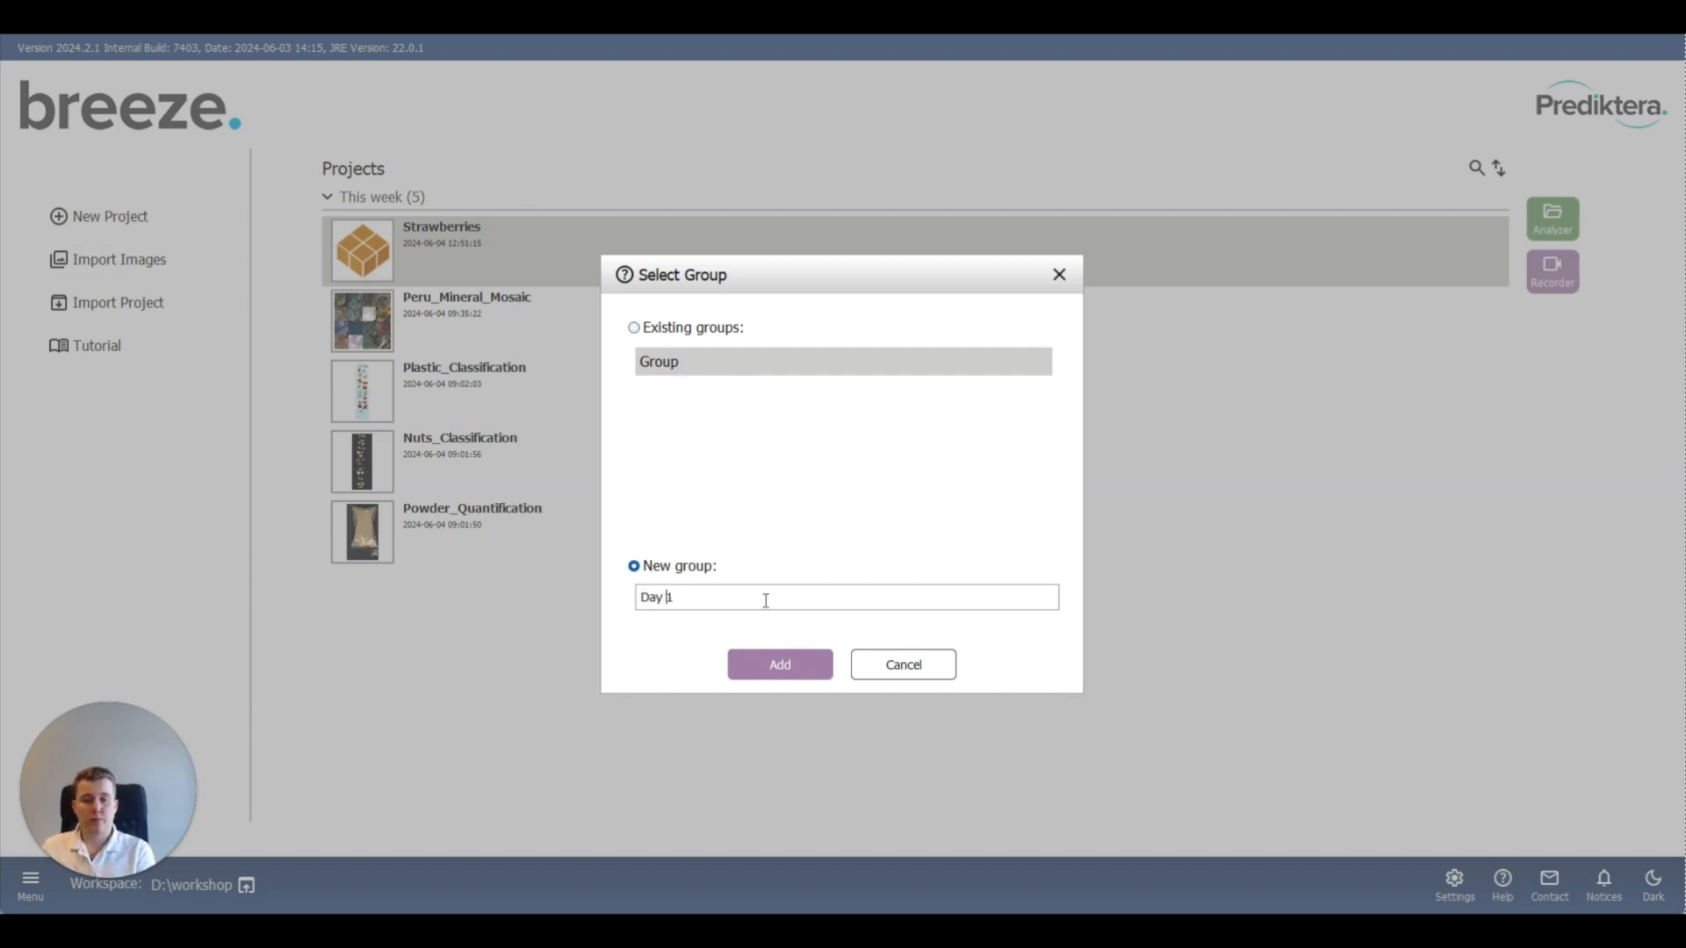
{"action": "key", "text": "Return"}
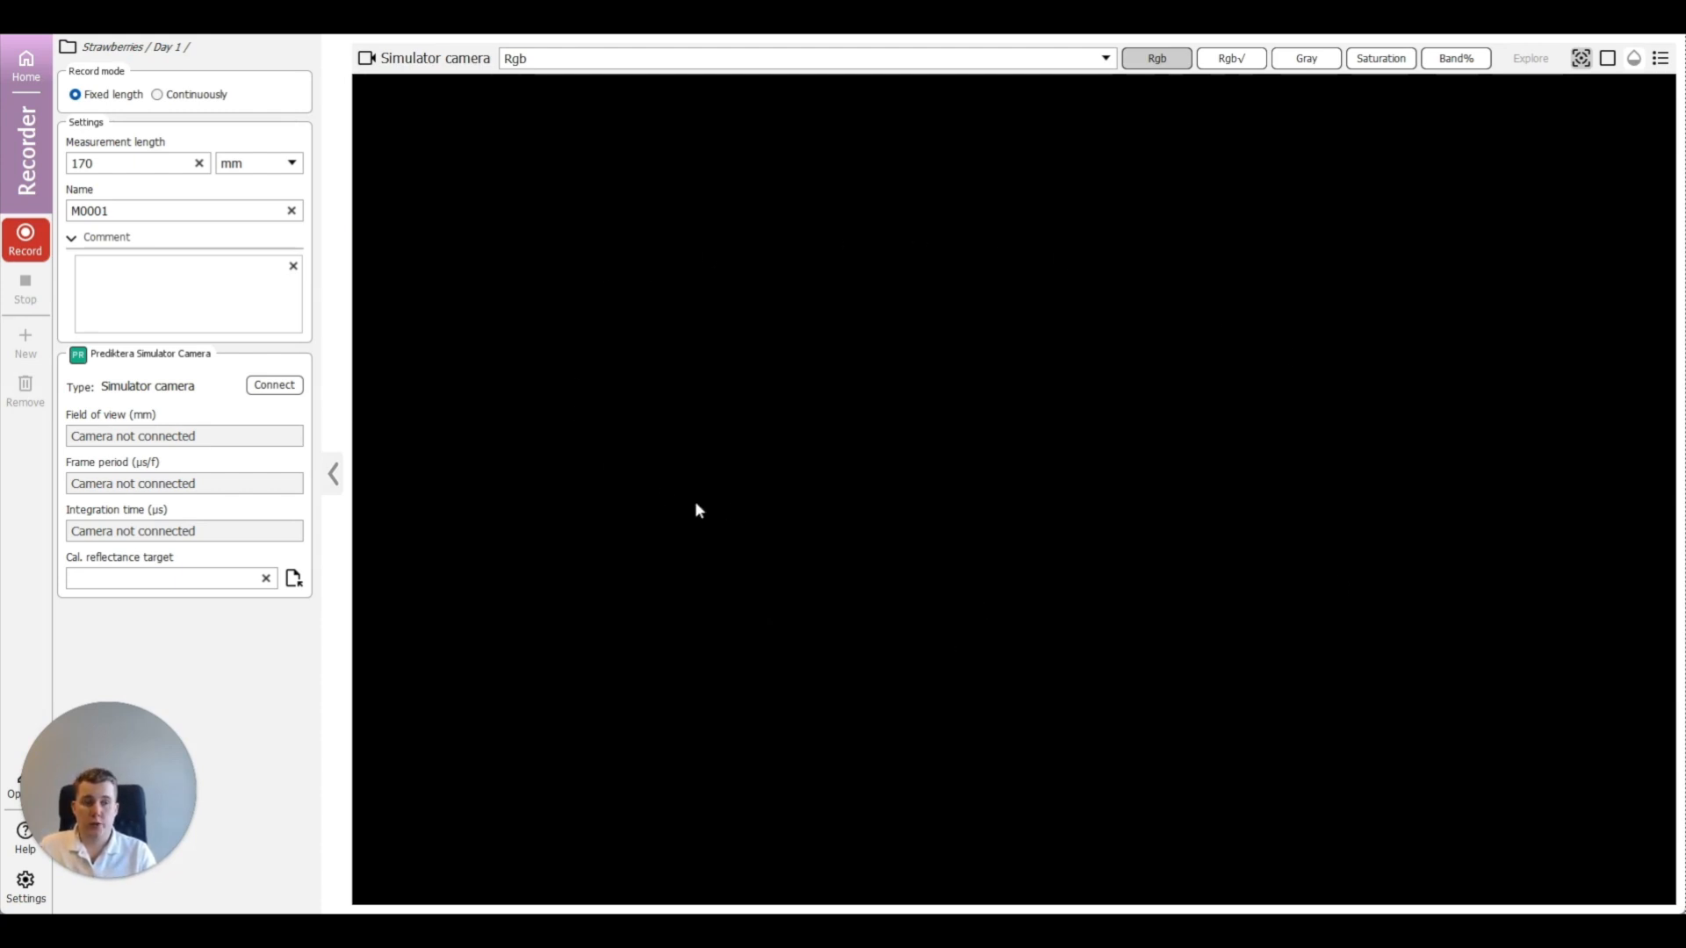
Step: Select the Prediktera Simulator Camera in the hardware settings and connect it with its existing FileReader files
{"action": "left_click", "coordinate": [21, 887]}
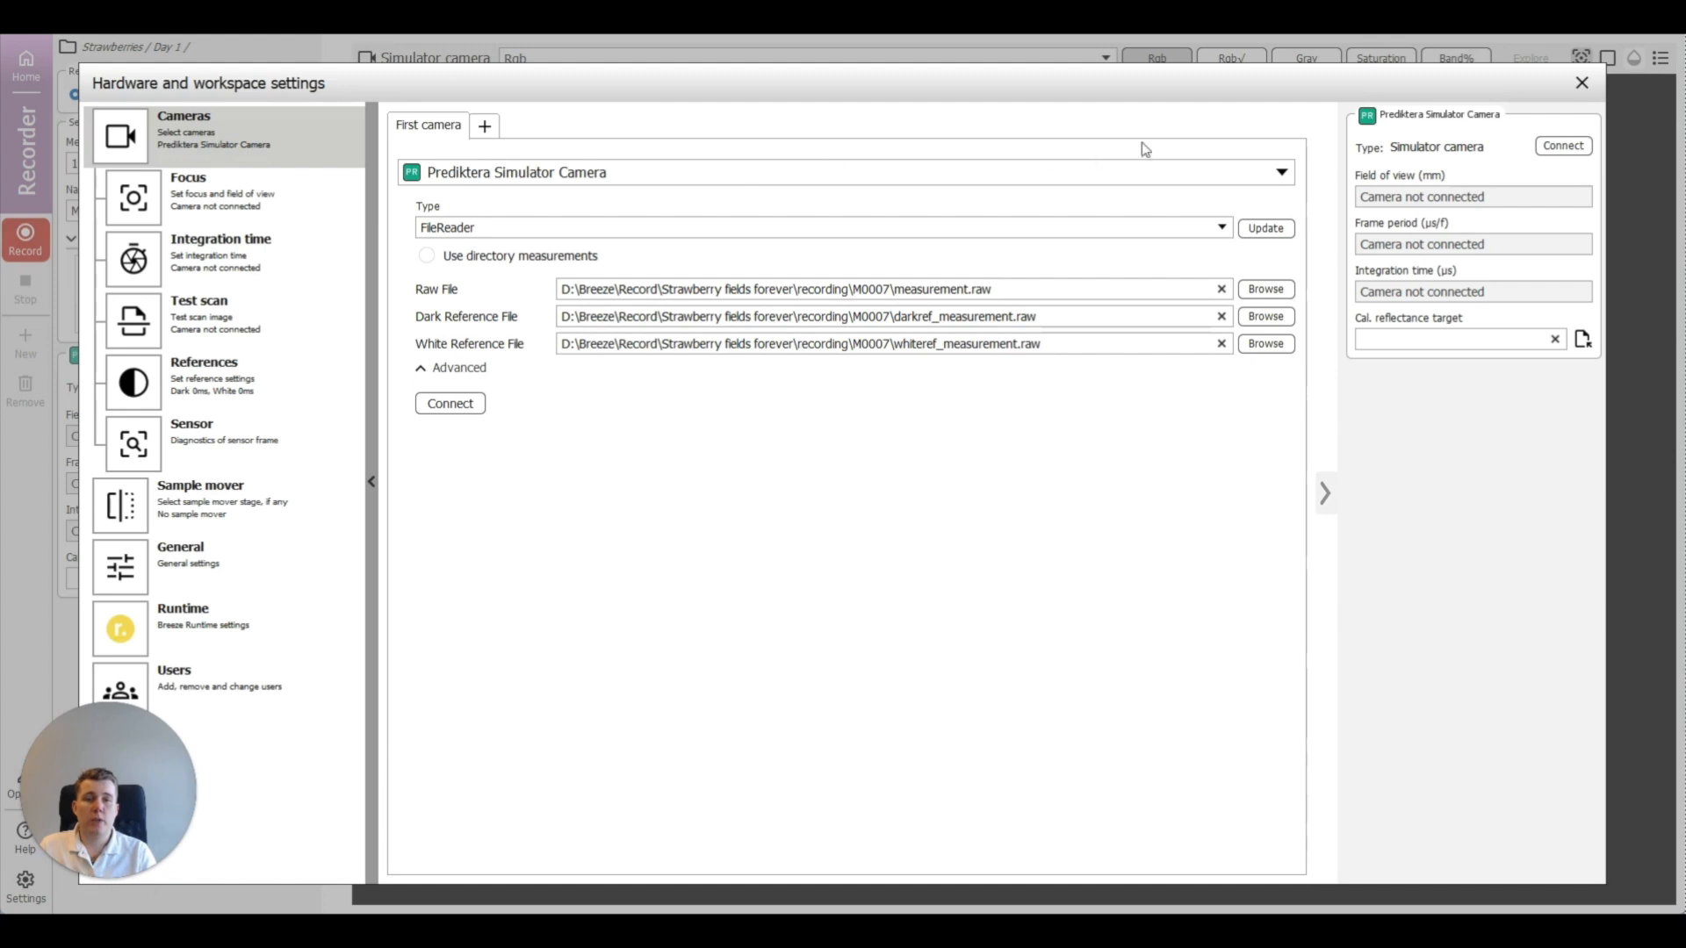
{"action": "left_click", "coordinate": [1281, 174]}
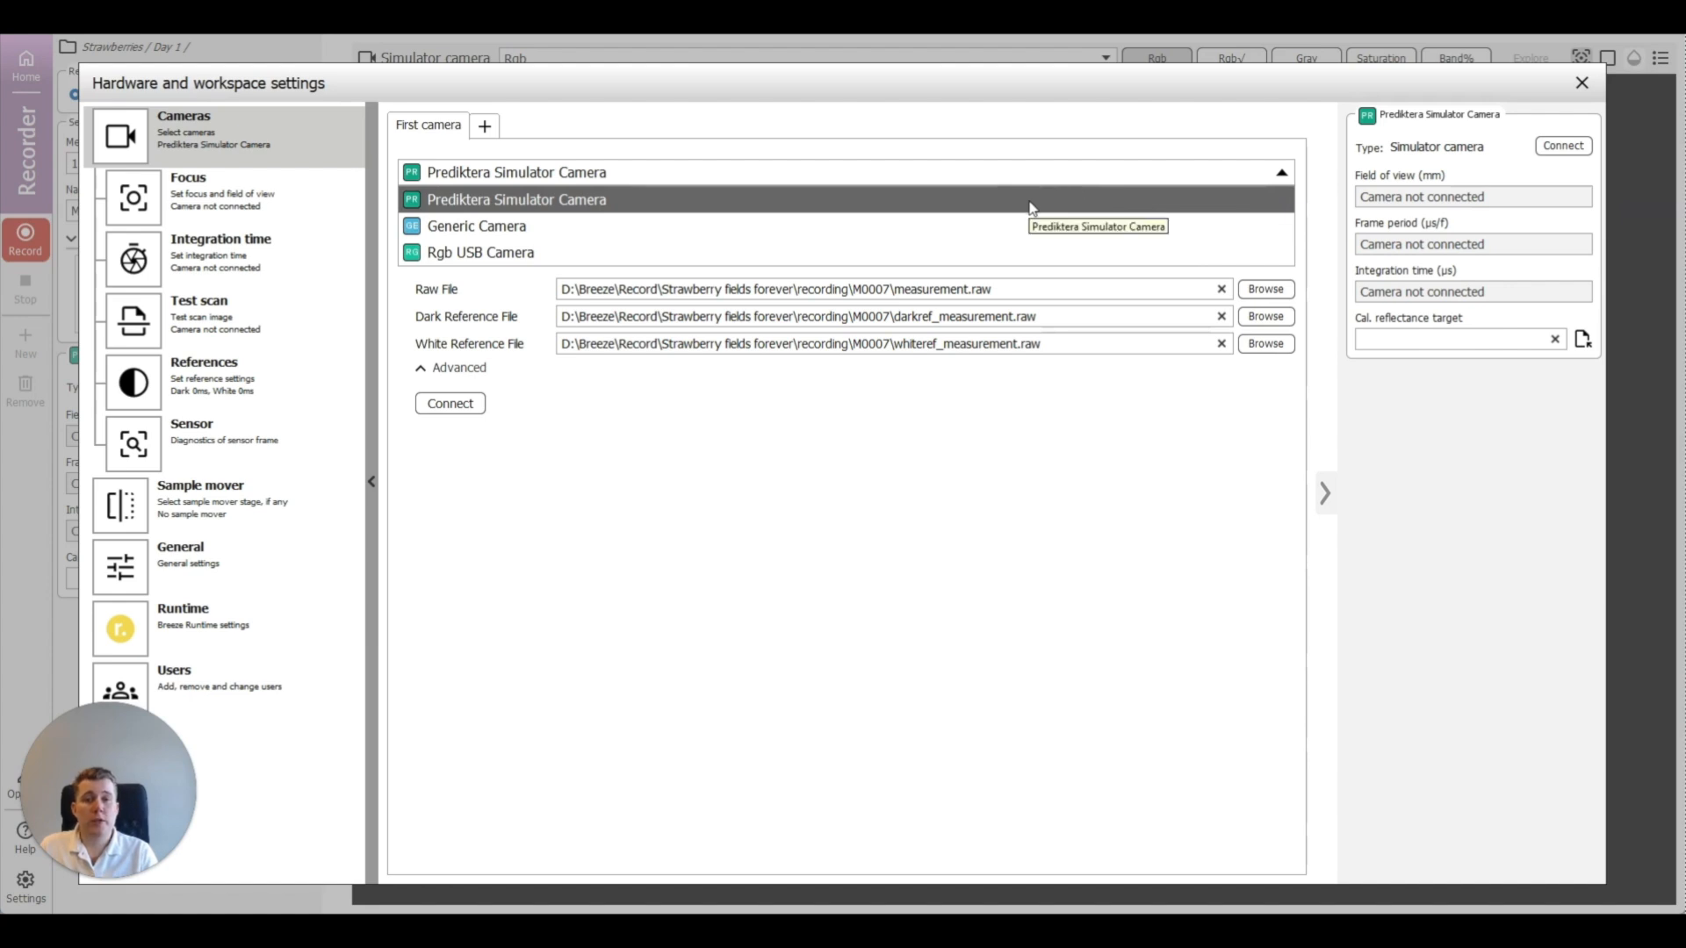
{"action": "left_click", "coordinate": [1032, 207]}
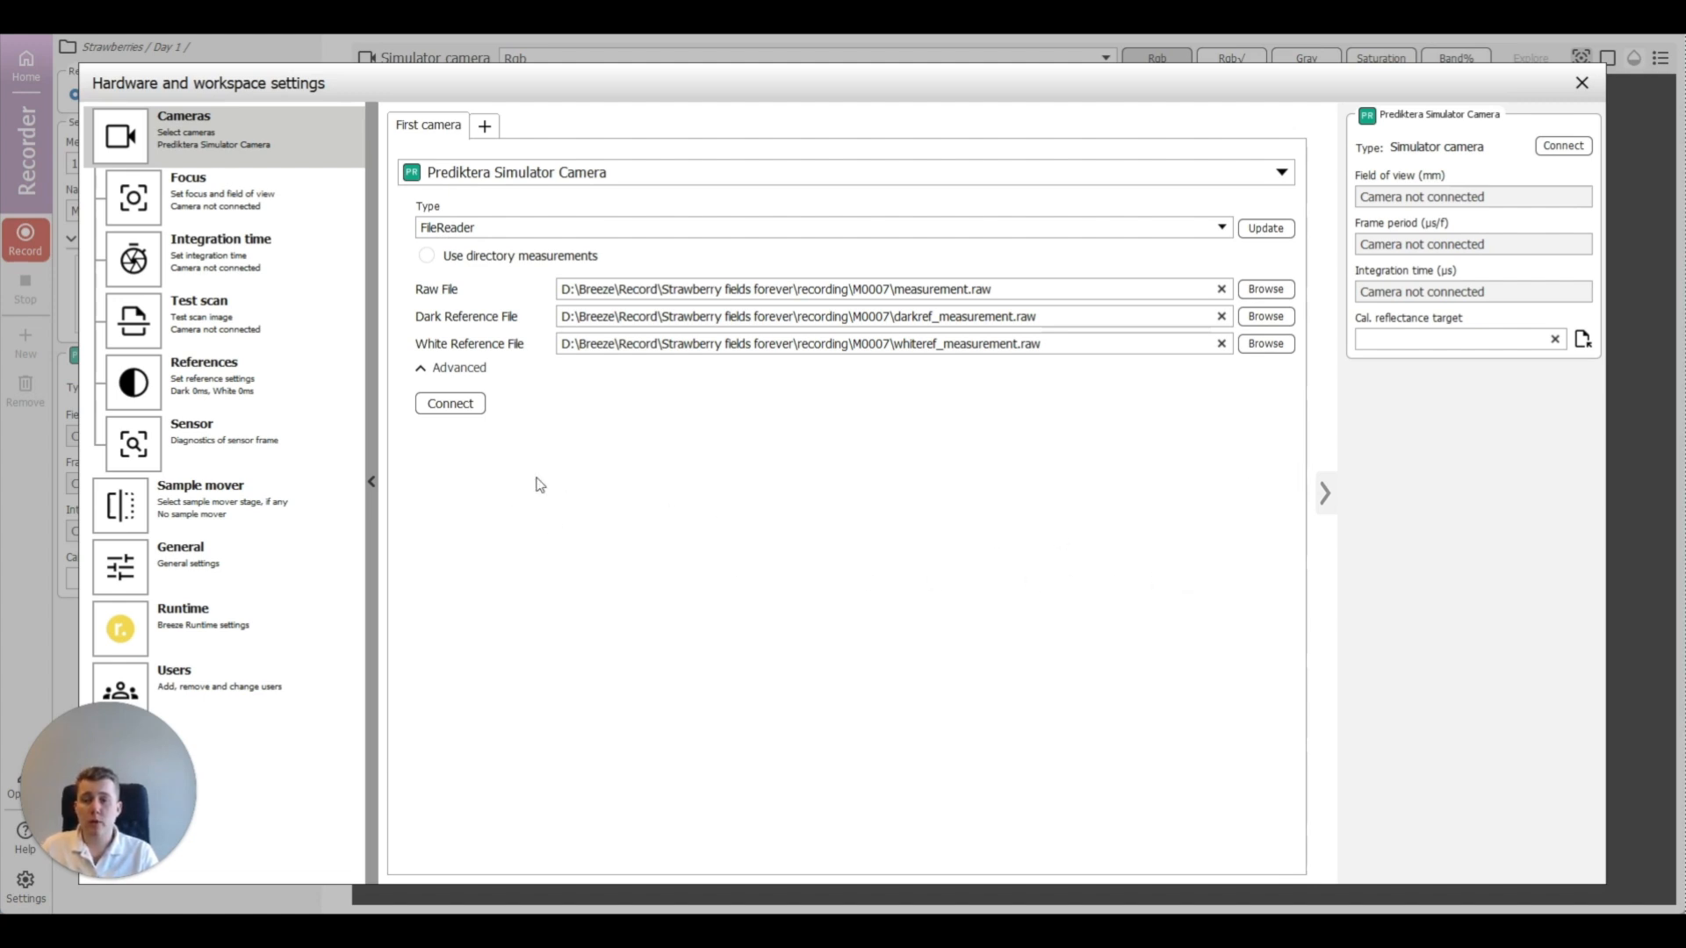
{"action": "left_click", "coordinate": [465, 413]}
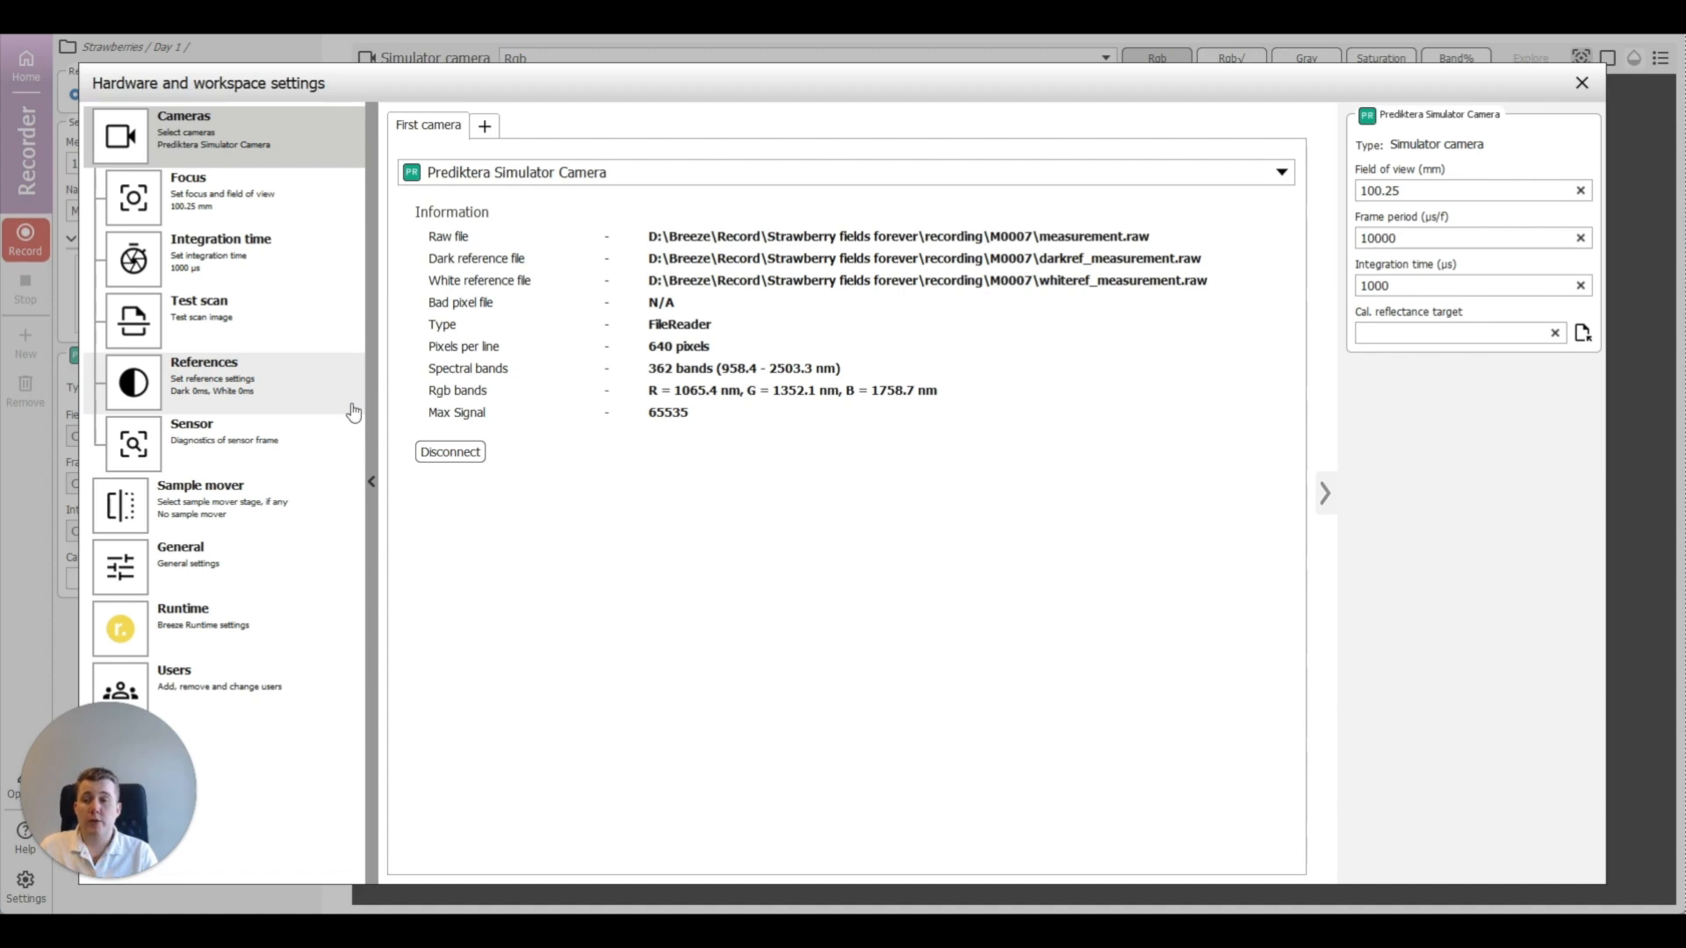
Step: Check the available sample mover models in the hardware settings, keep "No sample mover" and close the settings
{"action": "left_click", "coordinate": [261, 523]}
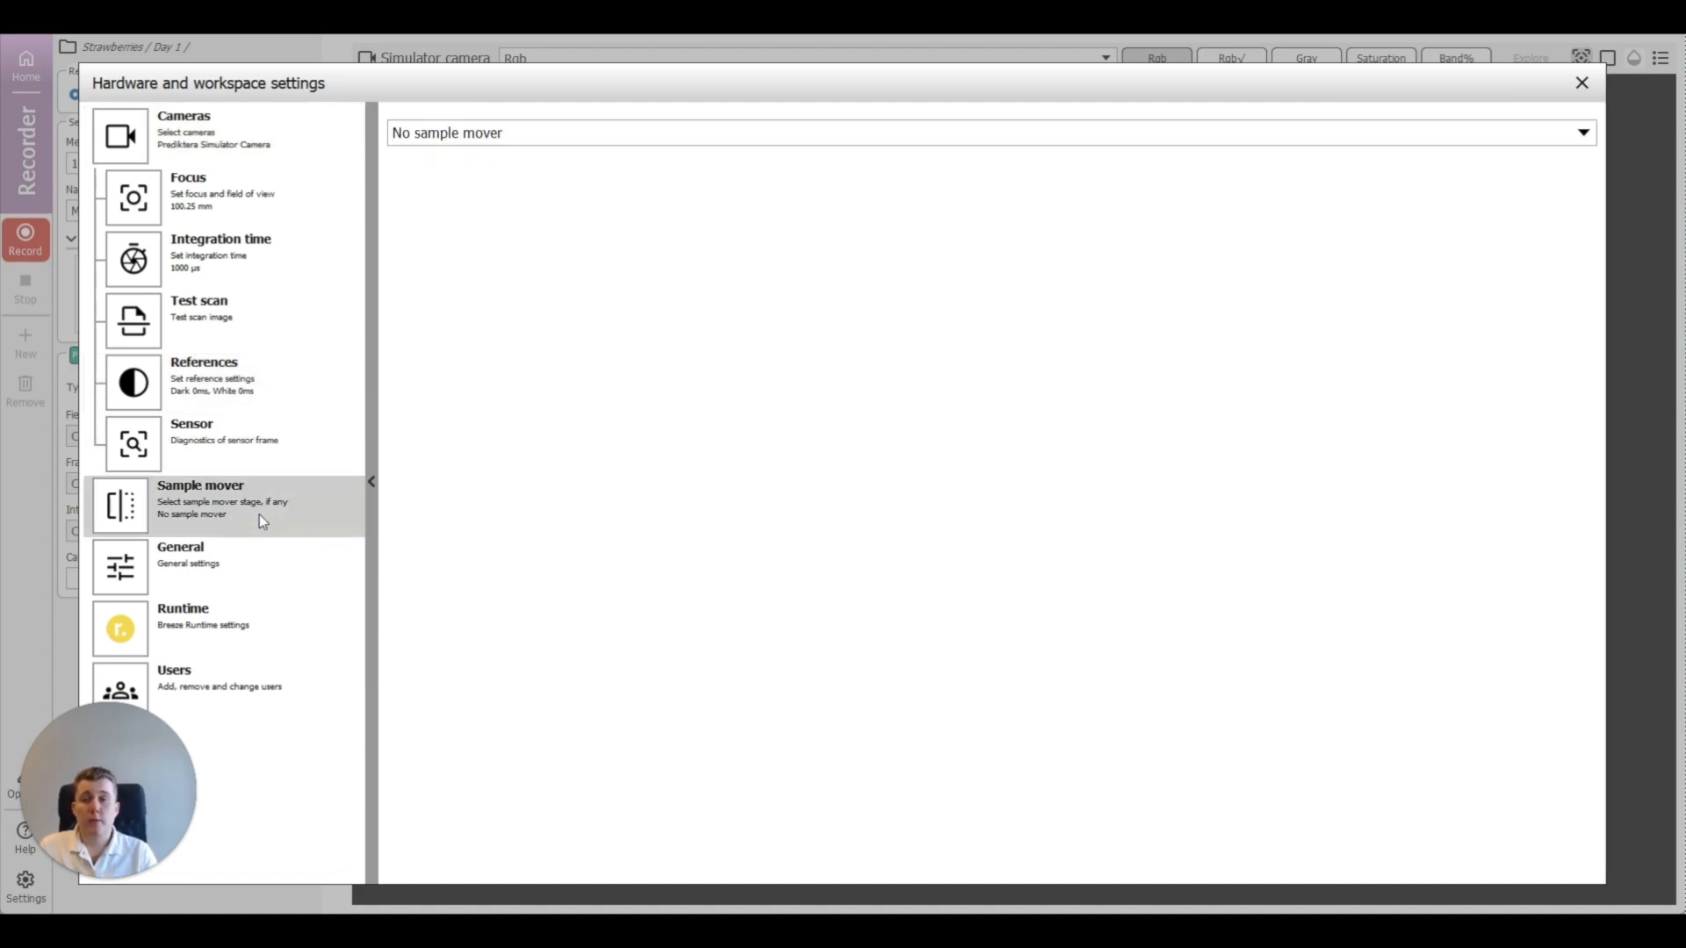
{"action": "left_click", "coordinate": [604, 140]}
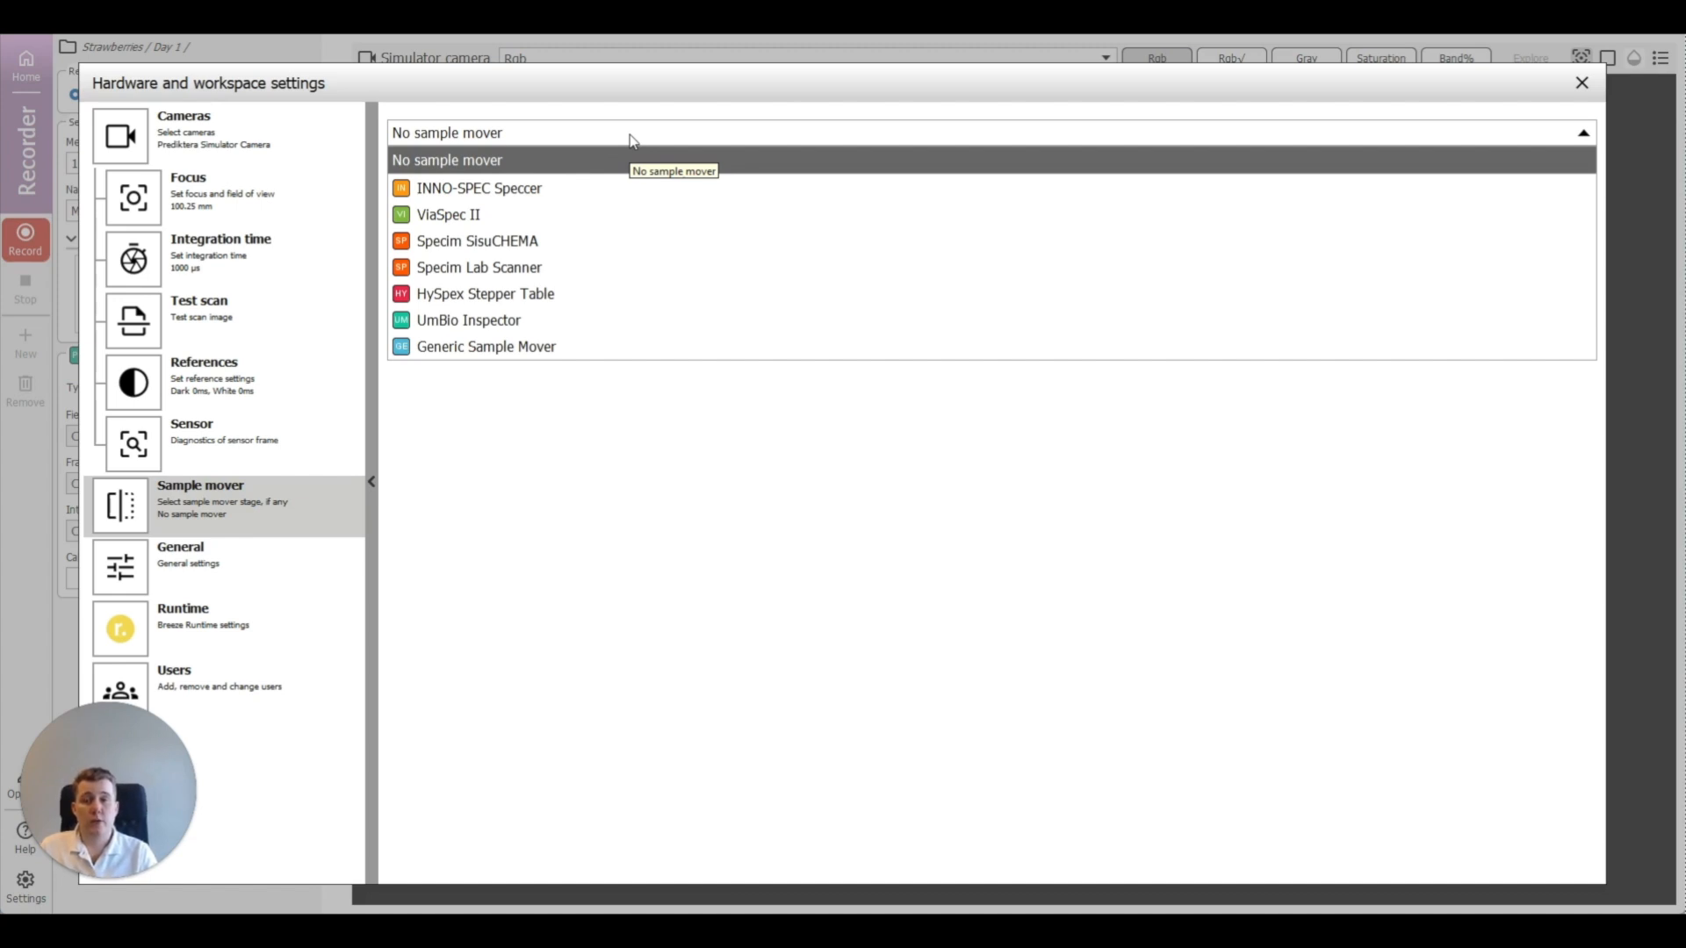
{"action": "left_click", "coordinate": [633, 141]}
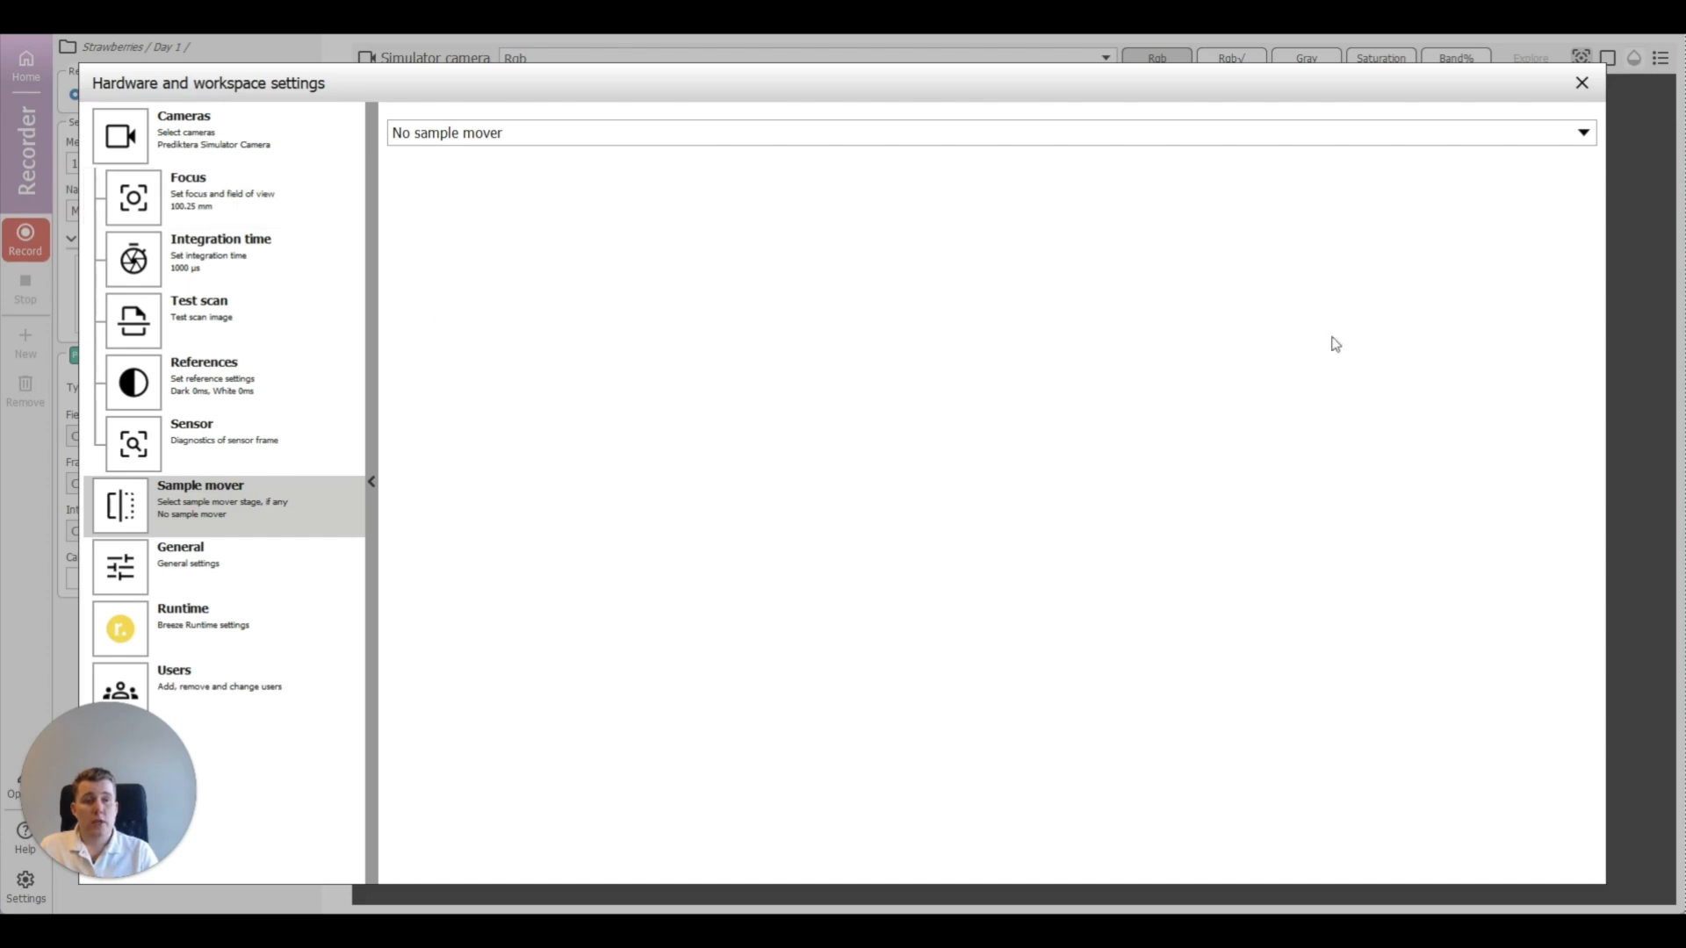
{"action": "left_click", "coordinate": [1582, 83]}
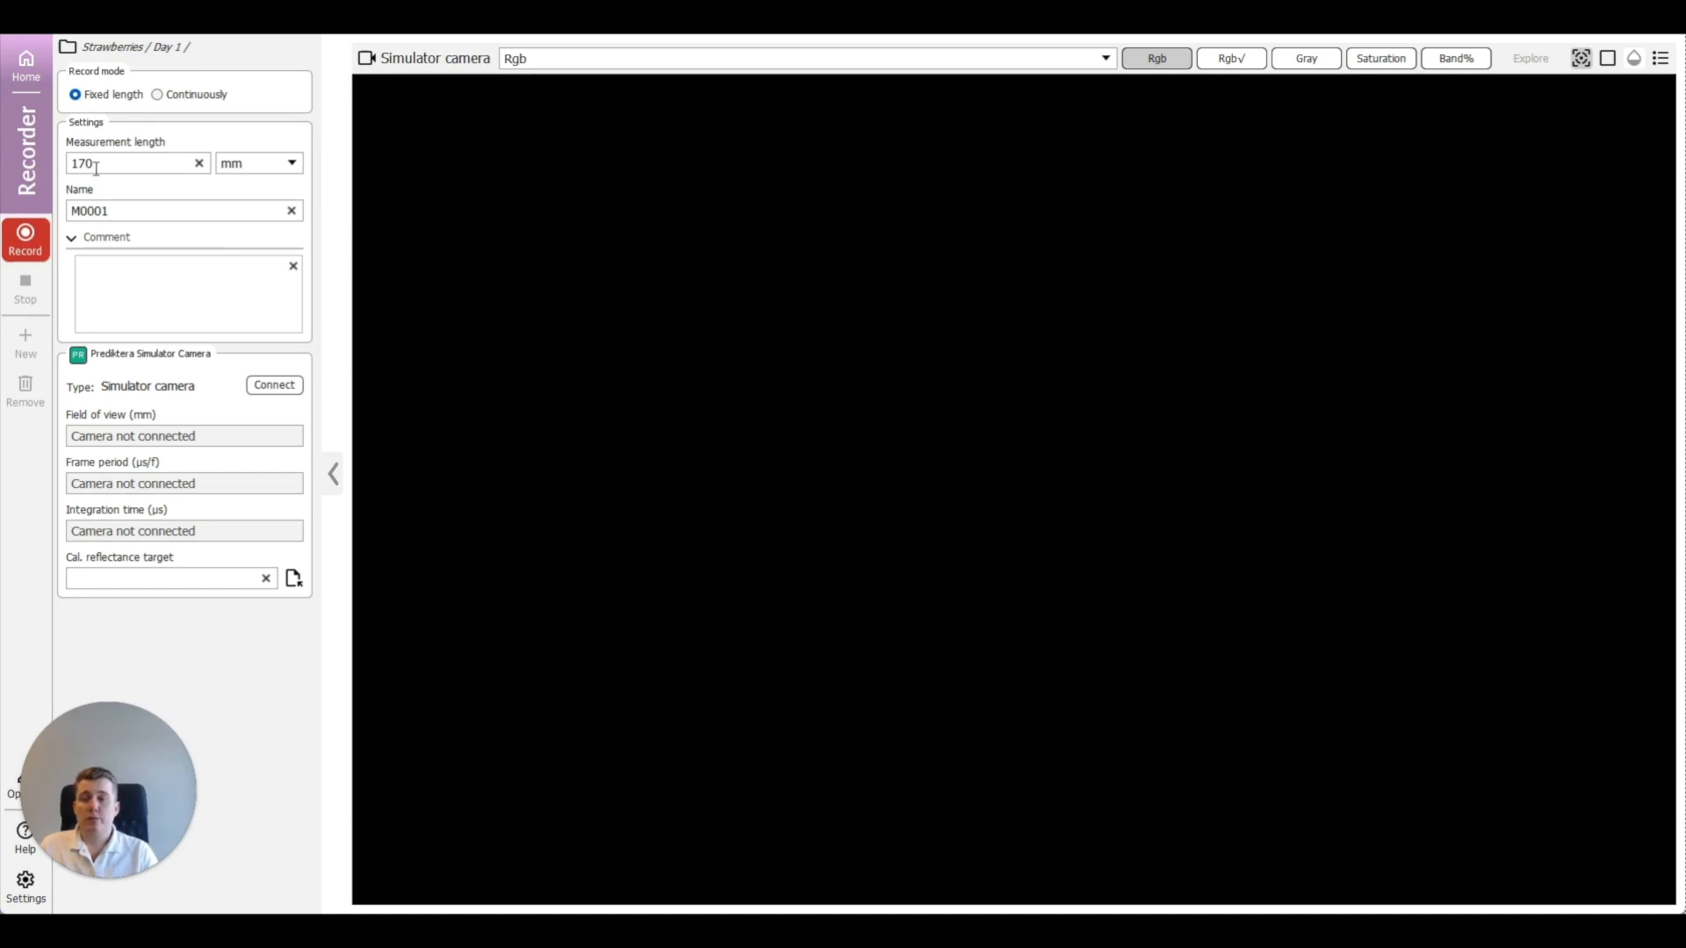
Step: Name the measurement SB_001_002 and start recording it
{"action": "double_click", "coordinate": [135, 212]}
{"action": "type", "text": "SB_"}
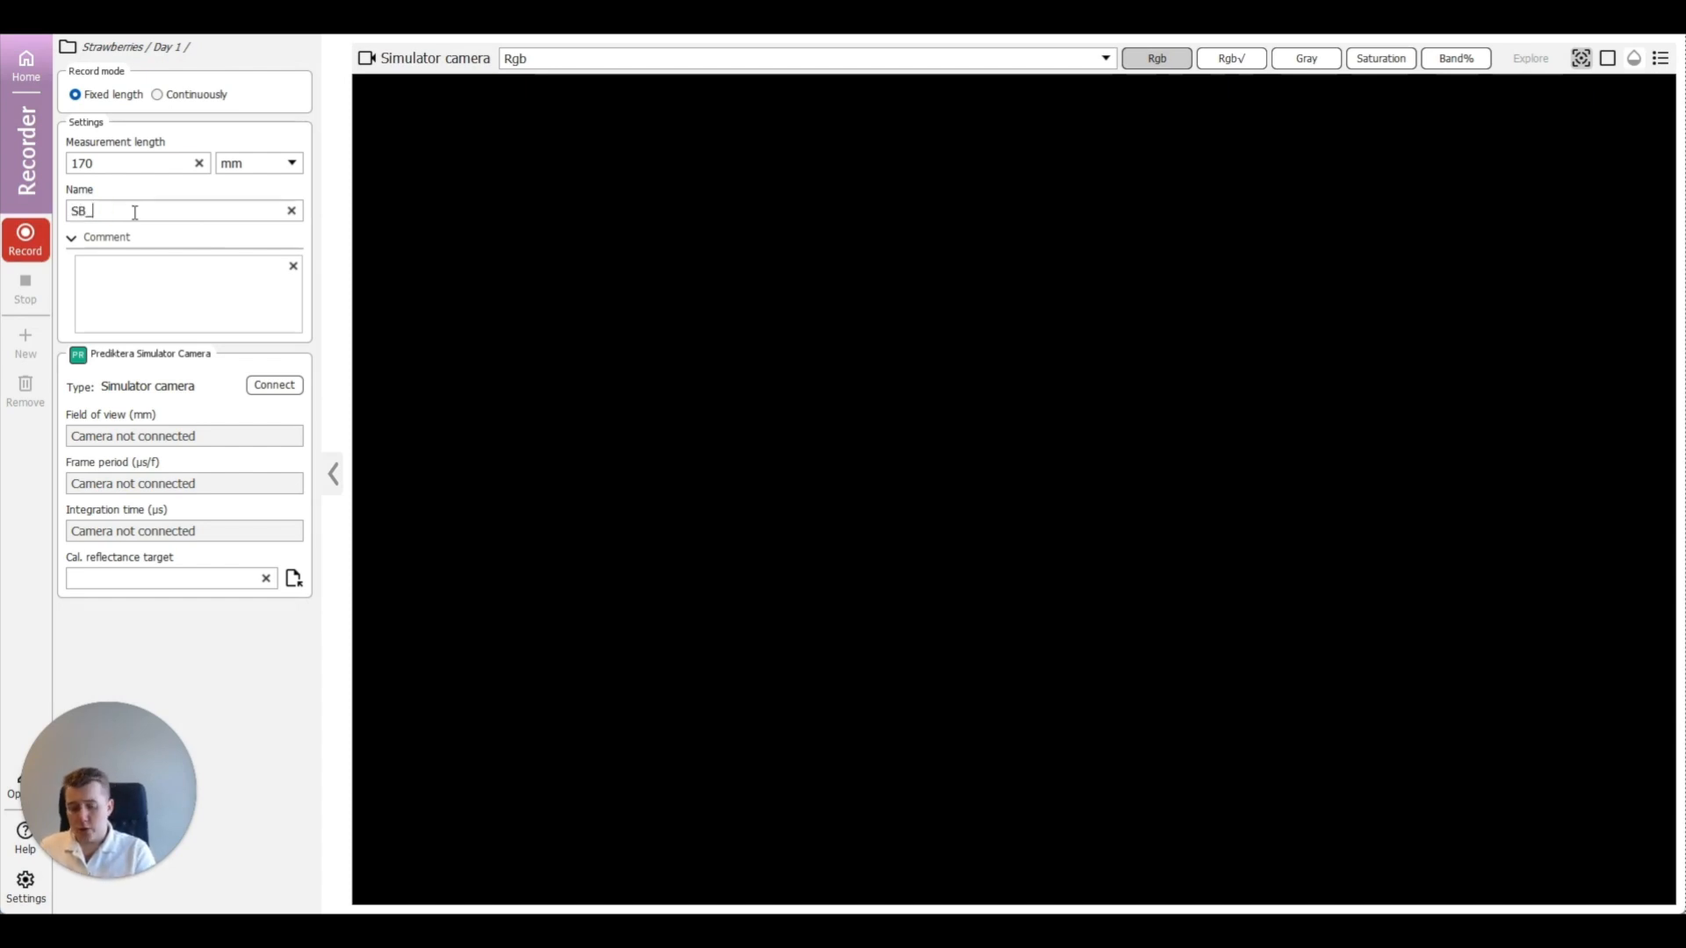
{"action": "type", "text": "001_002"}
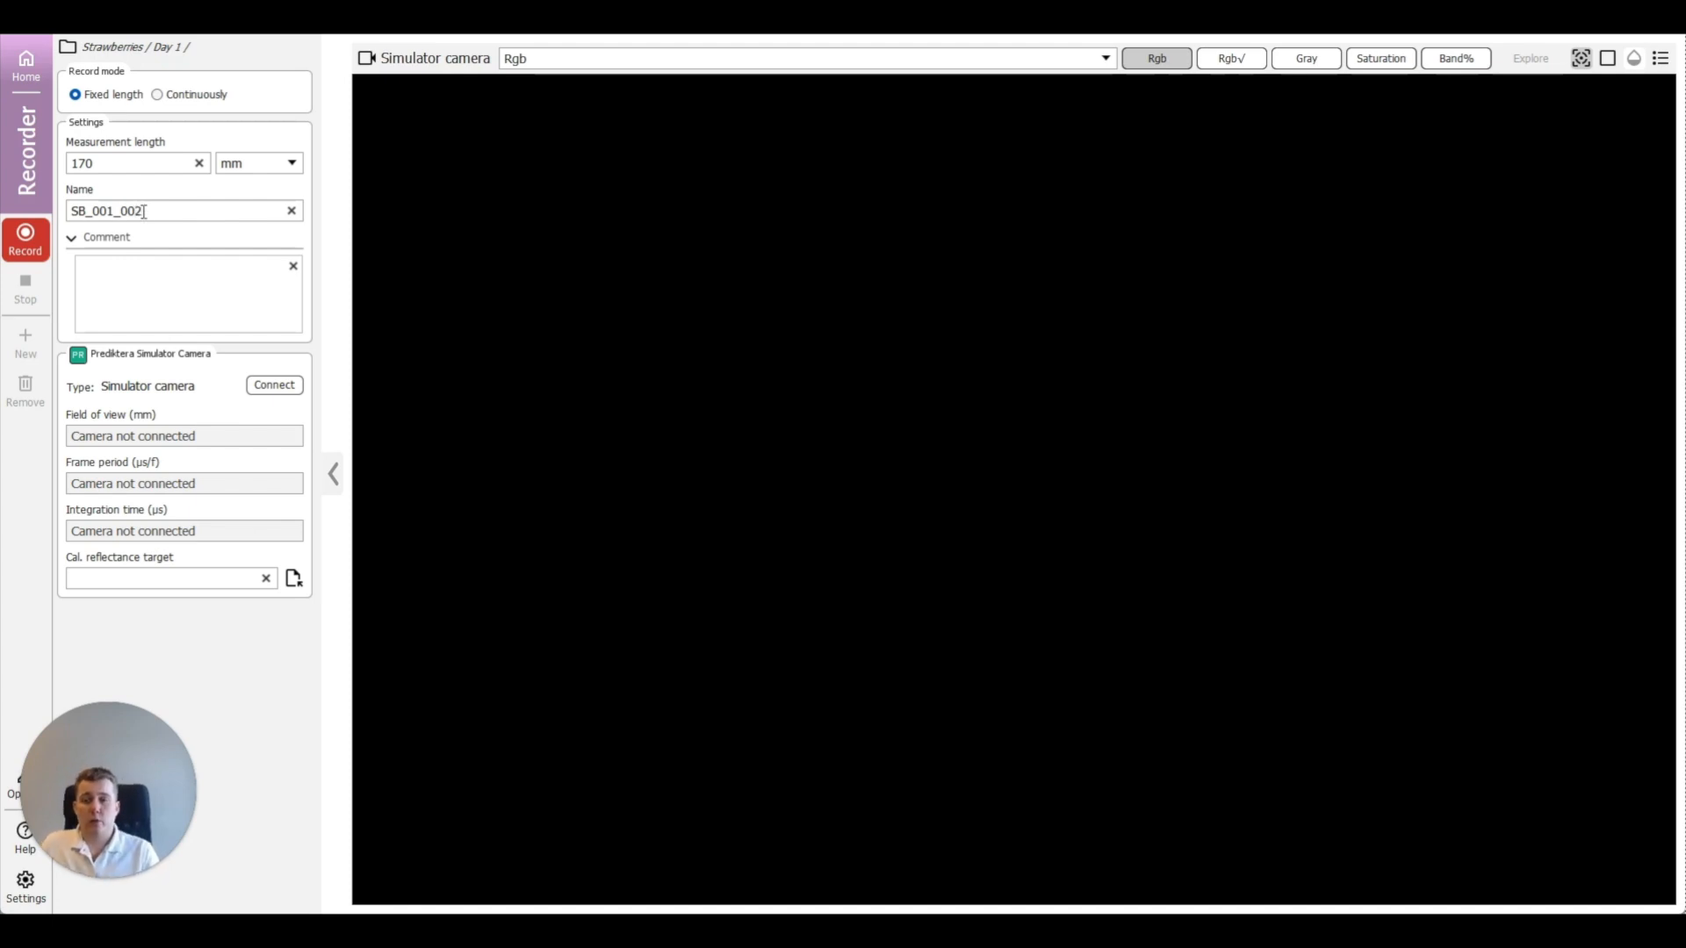
{"action": "left_click", "coordinate": [26, 241]}
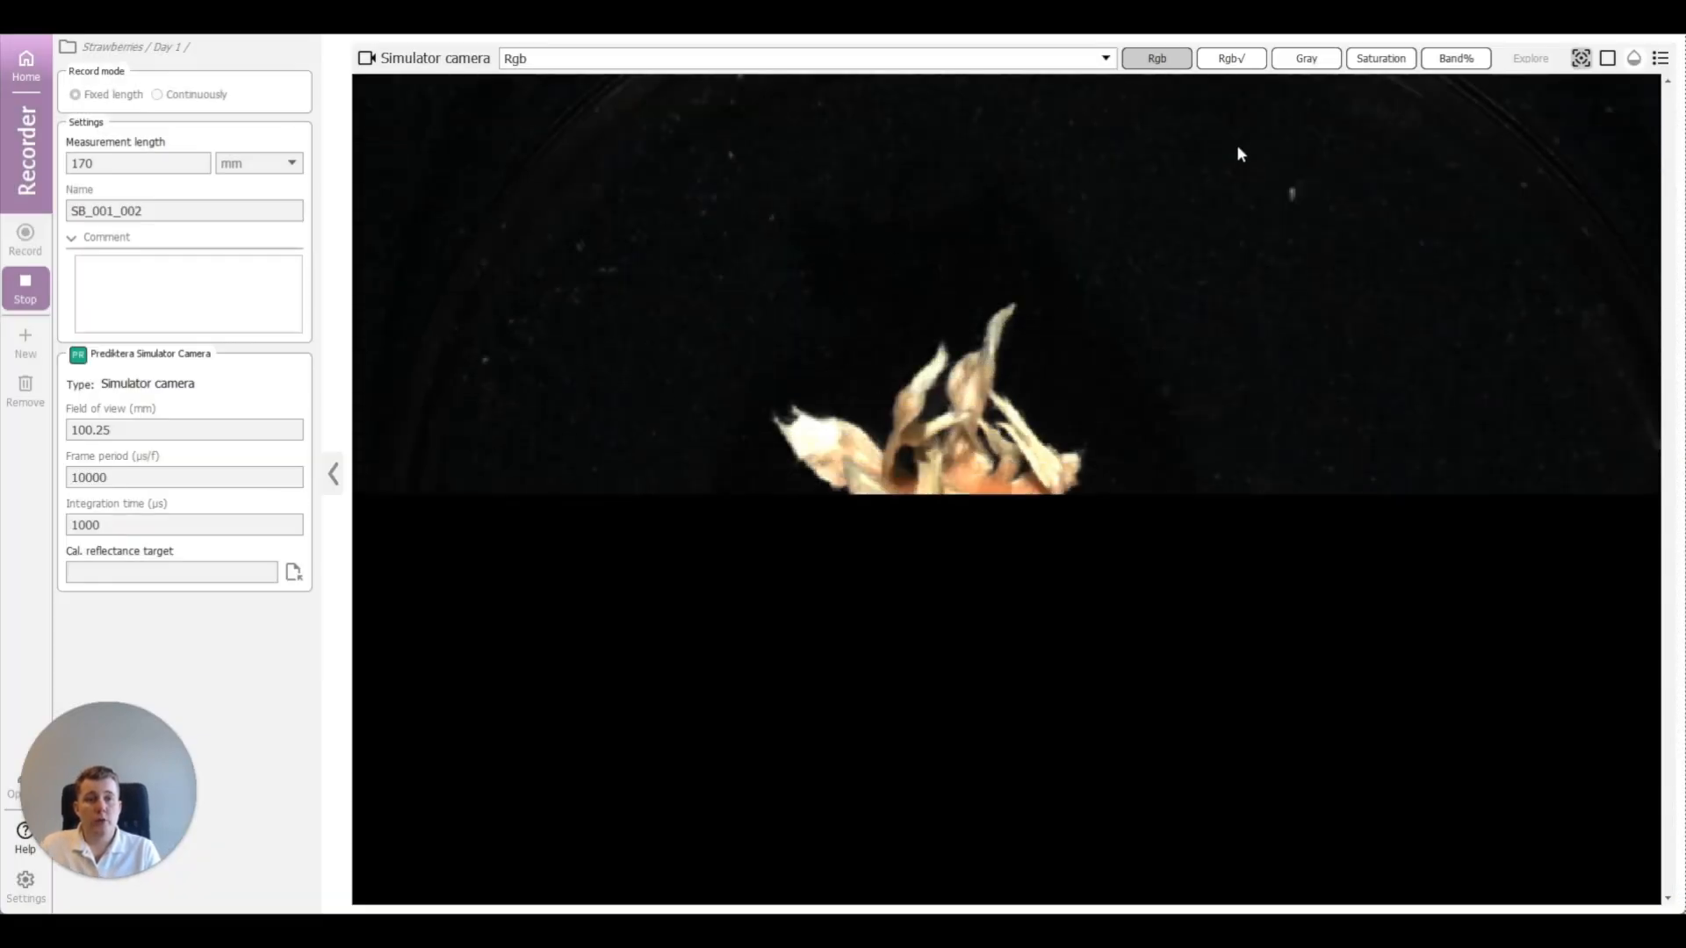
Step: Preview the recording in Rgb√ and Saturation modes with the legend shown, and examine both strawberries for saturated pixels
{"action": "left_click", "coordinate": [1244, 60]}
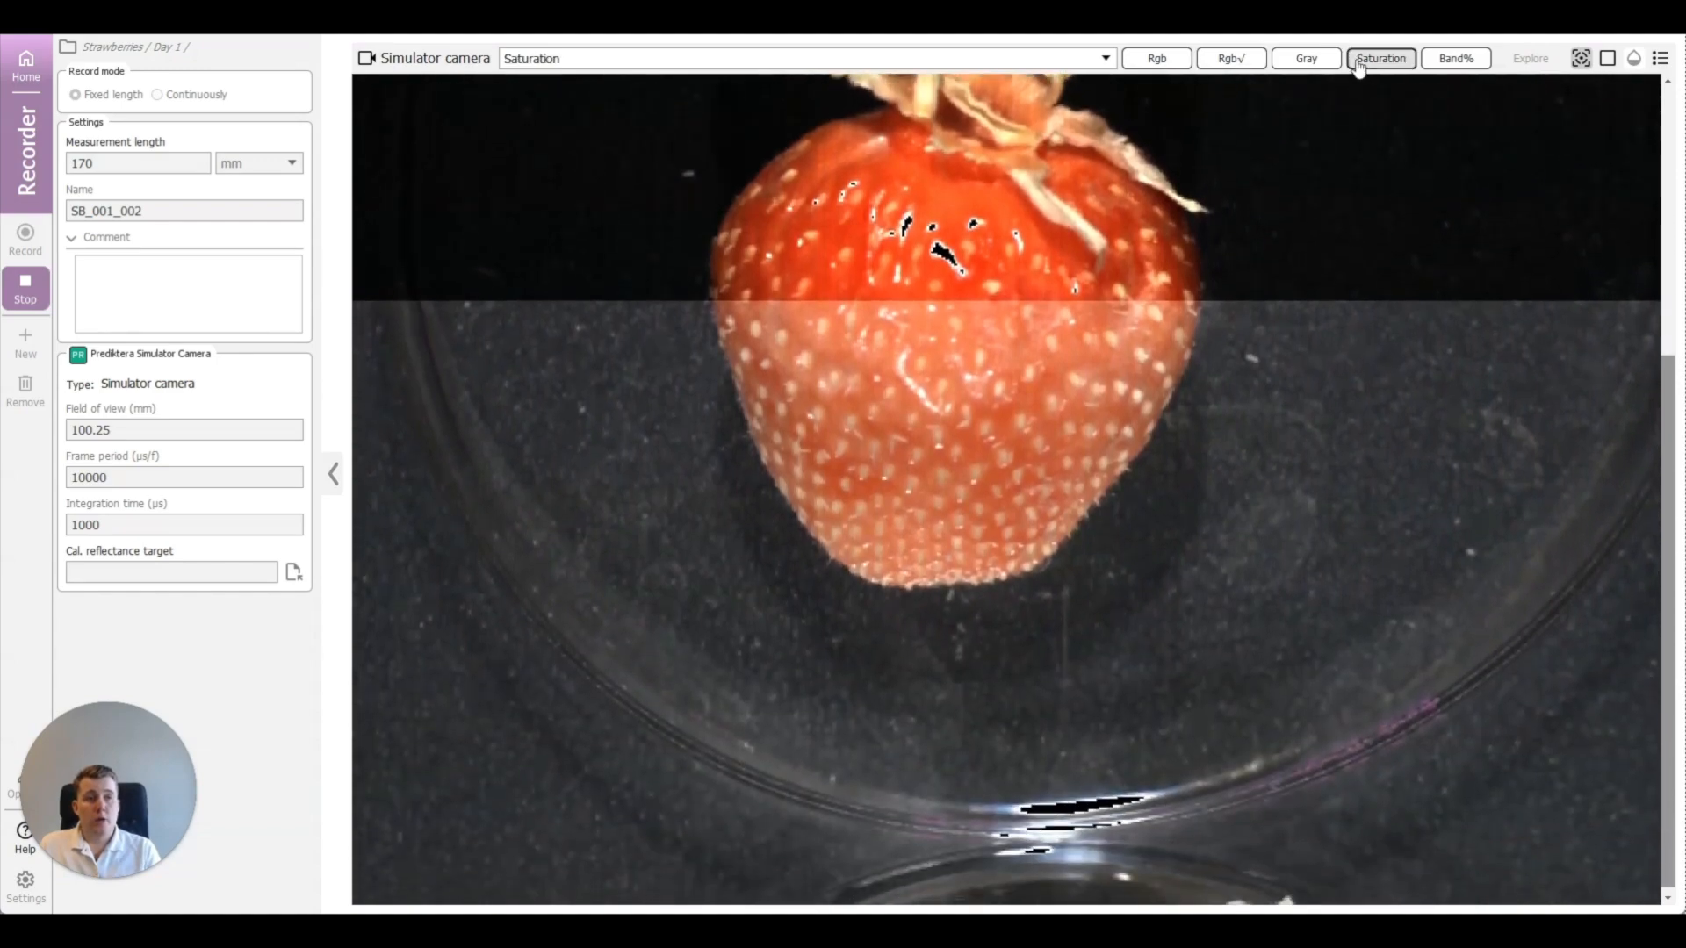
{"action": "left_click", "coordinate": [1360, 64]}
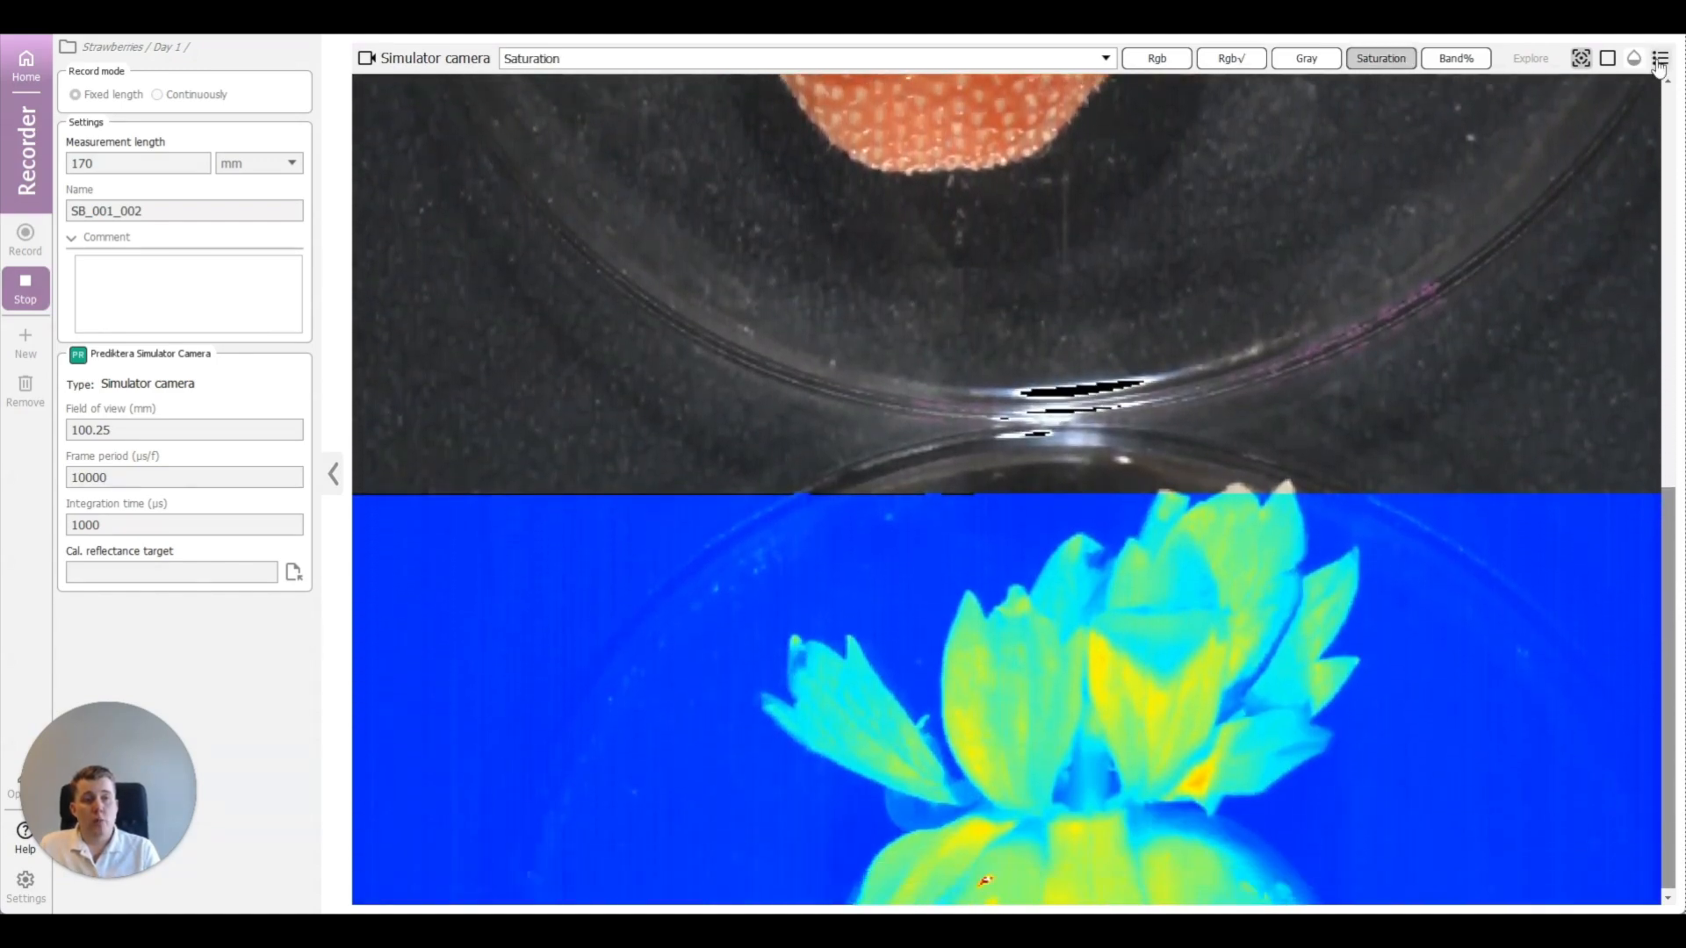
{"action": "left_click", "coordinate": [1659, 60]}
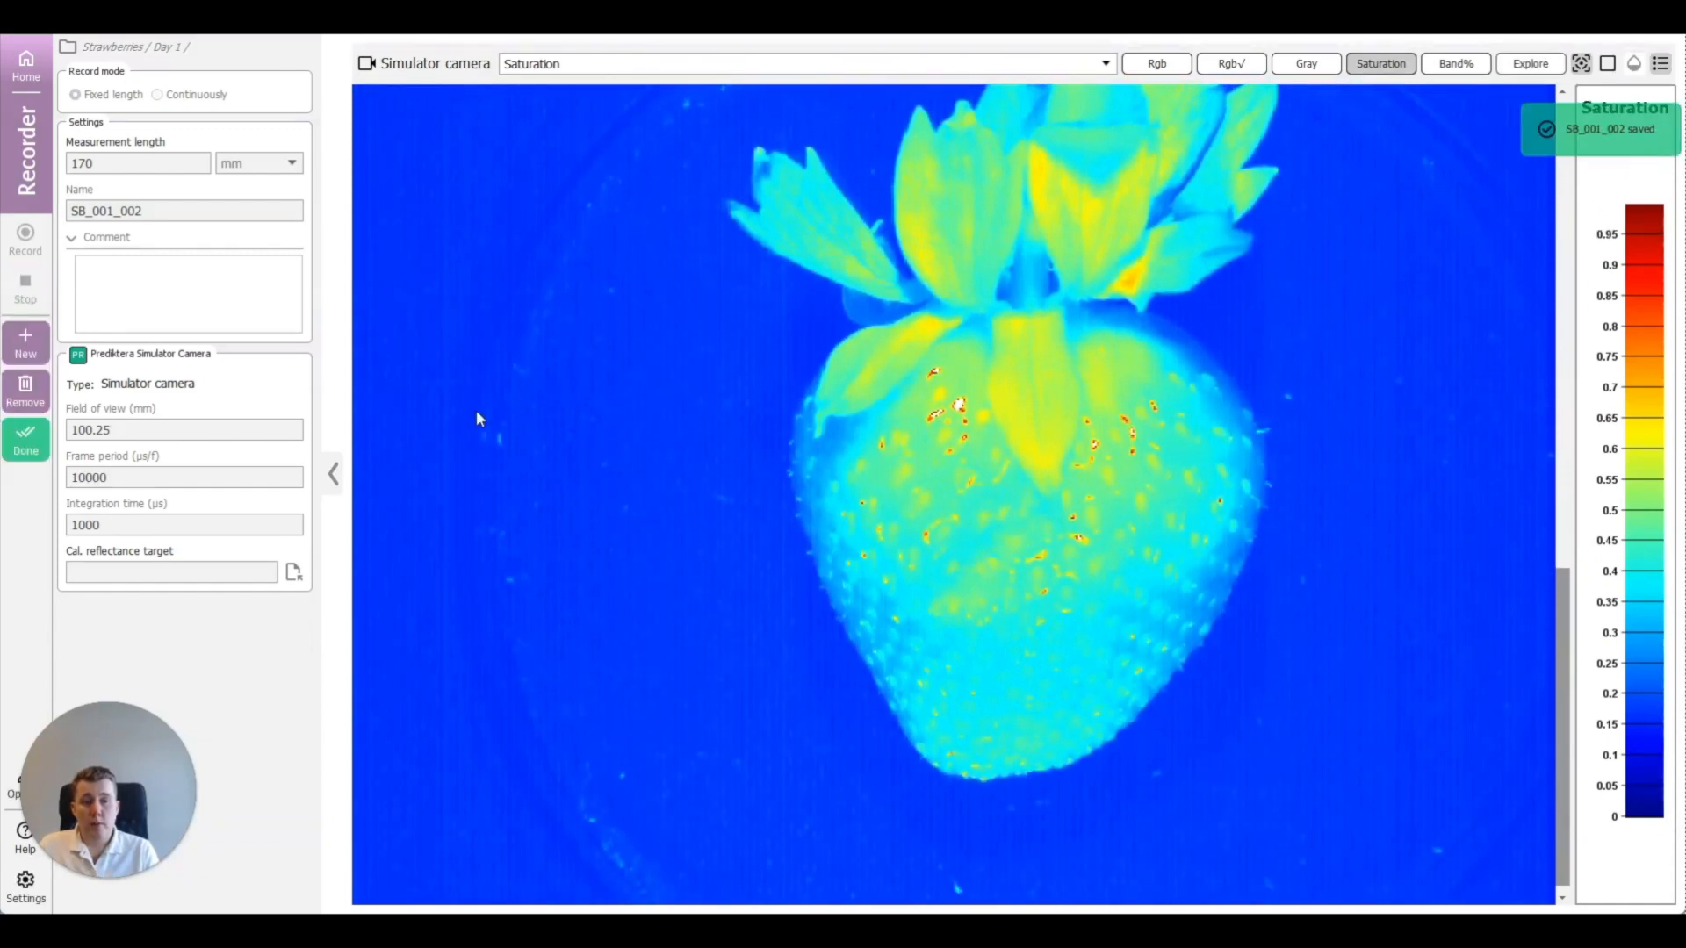
{"action": "scroll", "coordinate": [1225, 650], "scroll_direction": "up", "scroll_amount": 4}
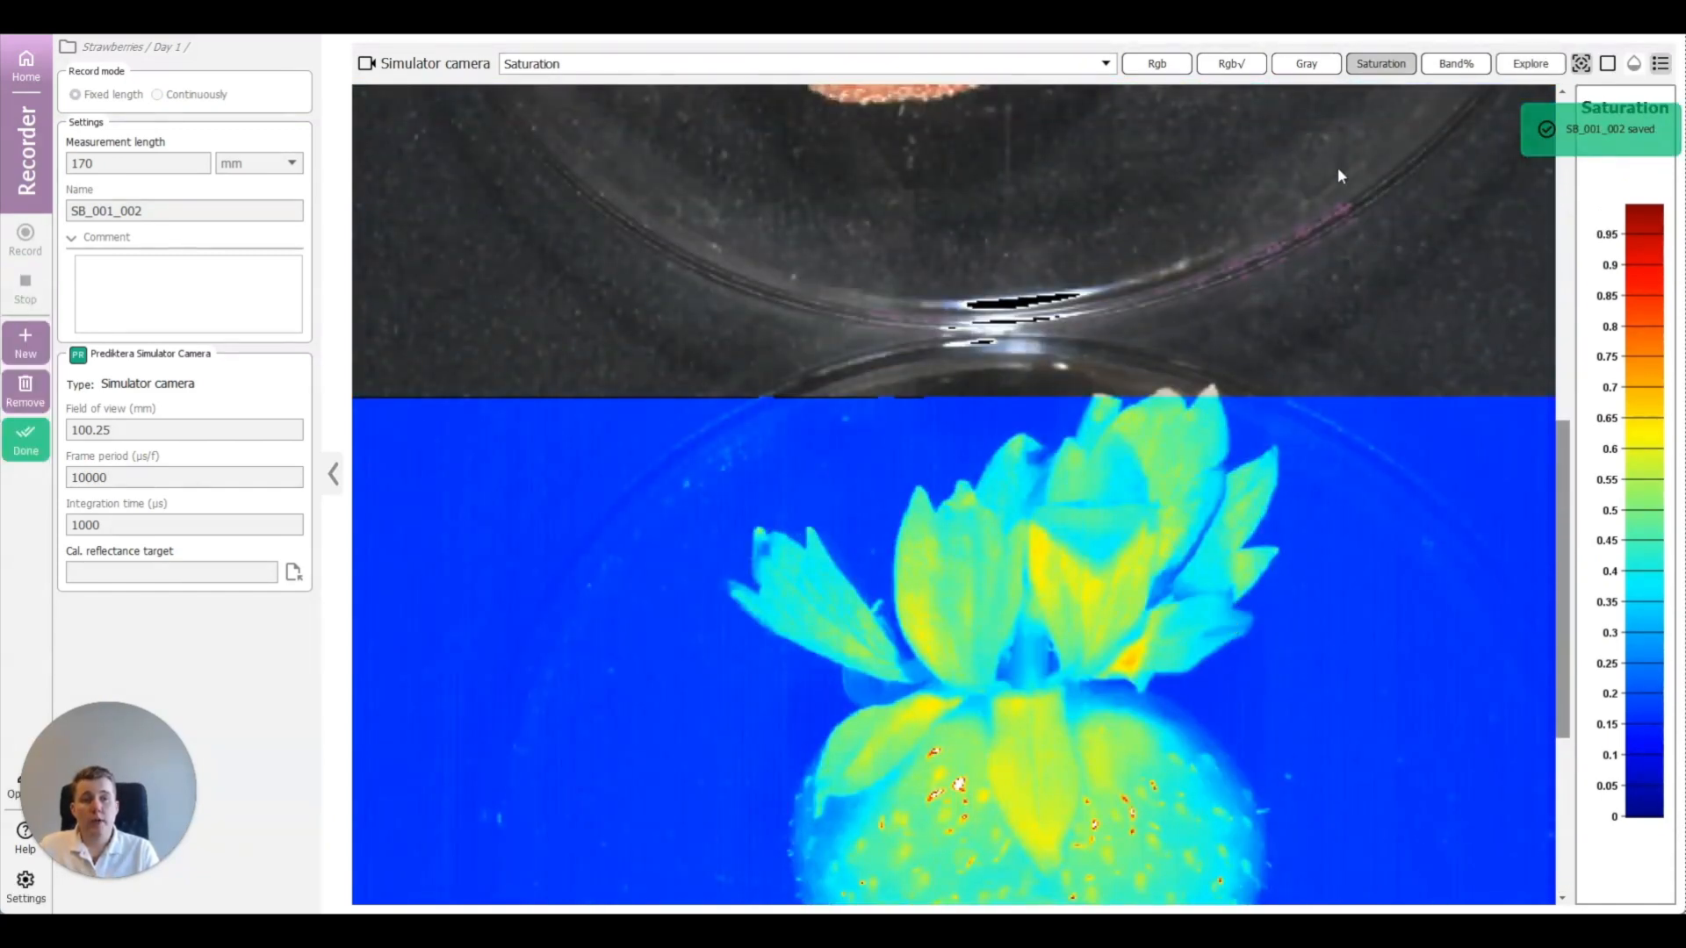
{"action": "left_click", "coordinate": [1381, 64]}
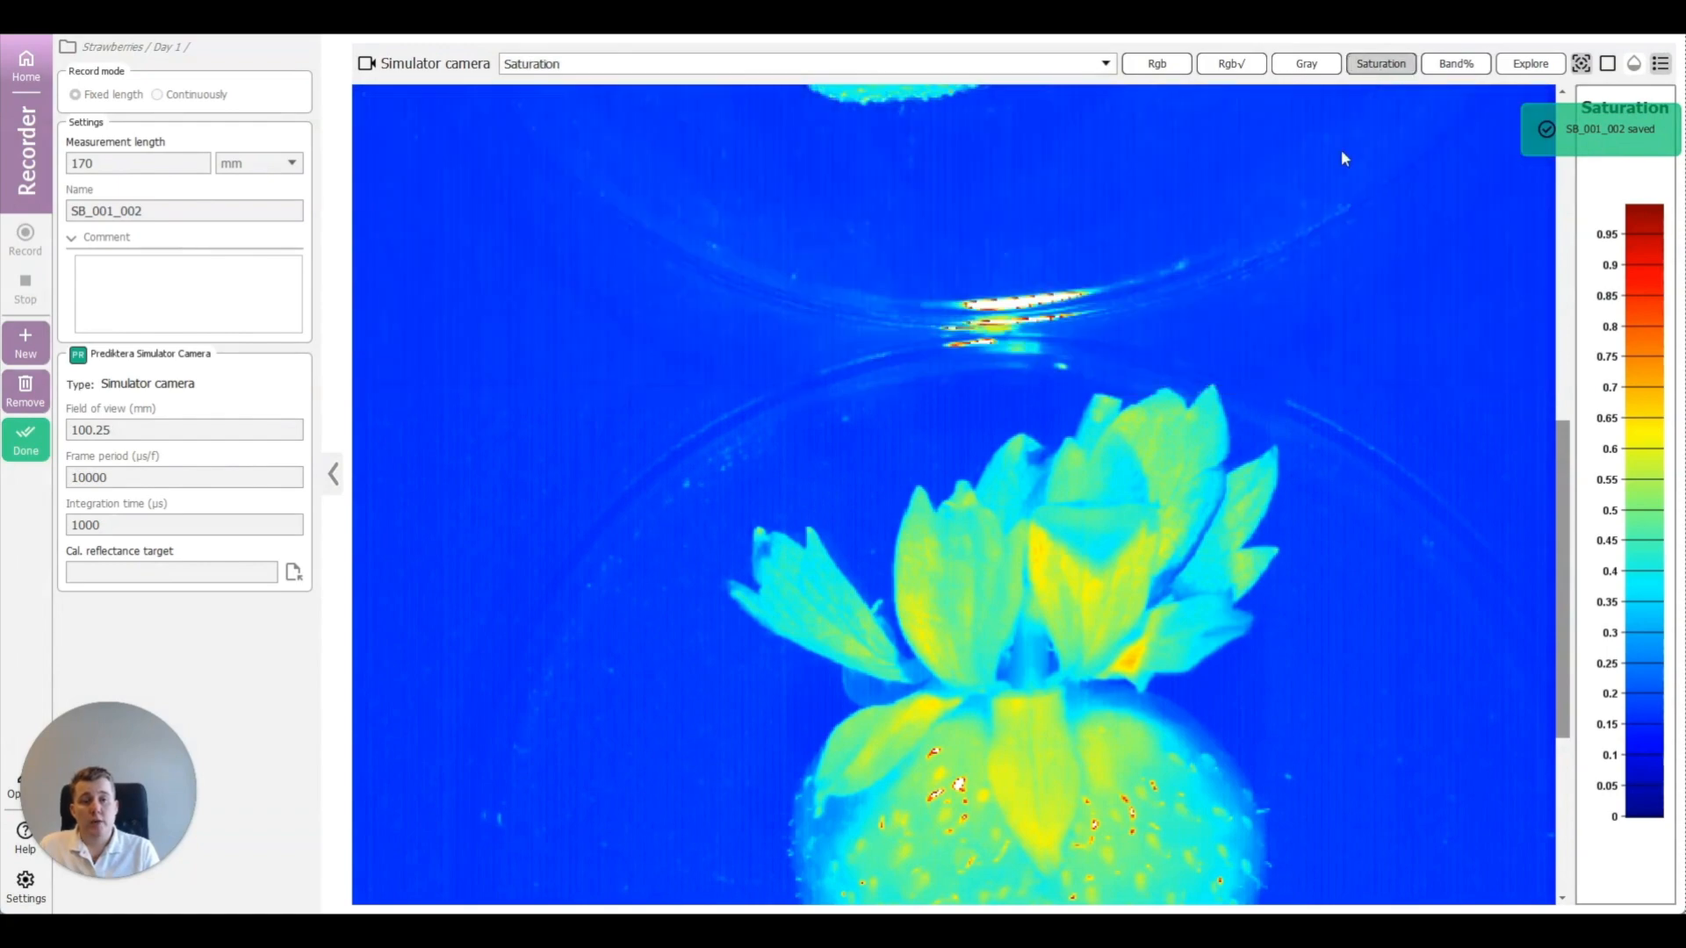
{"action": "scroll", "coordinate": [1192, 588], "scroll_direction": "up", "scroll_amount": 10}
{"action": "scroll", "coordinate": [1185, 542], "scroll_direction": "down", "scroll_amount": 10}
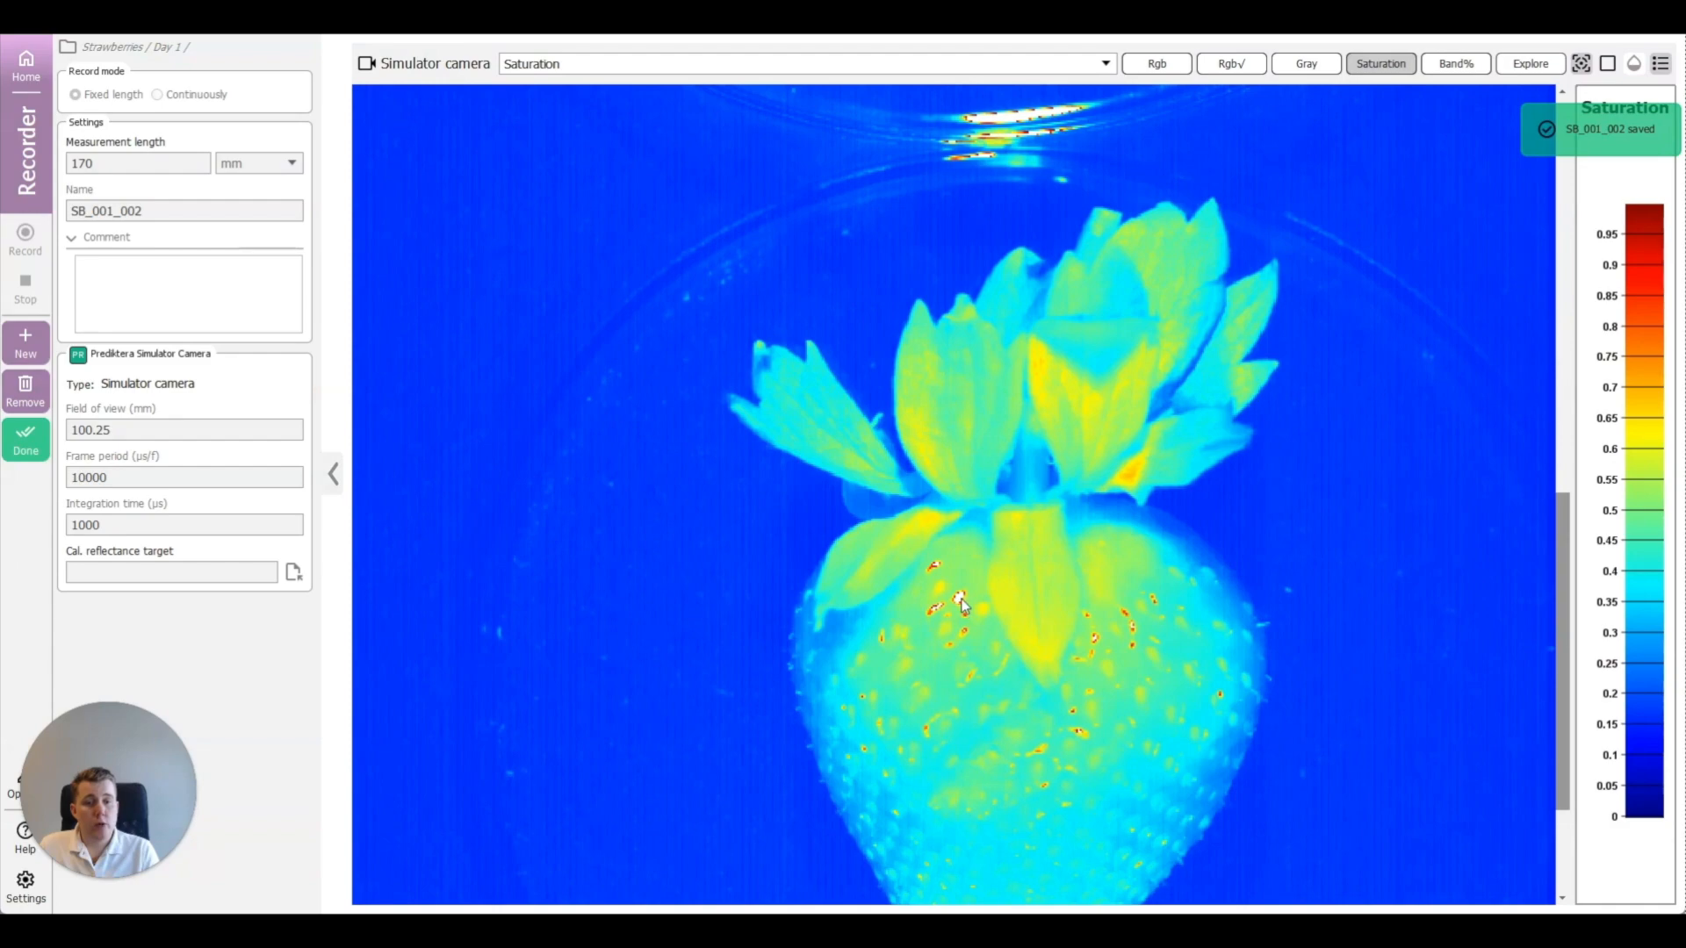
{"action": "scroll", "coordinate": [963, 605], "scroll_direction": "up", "scroll_amount": 10}
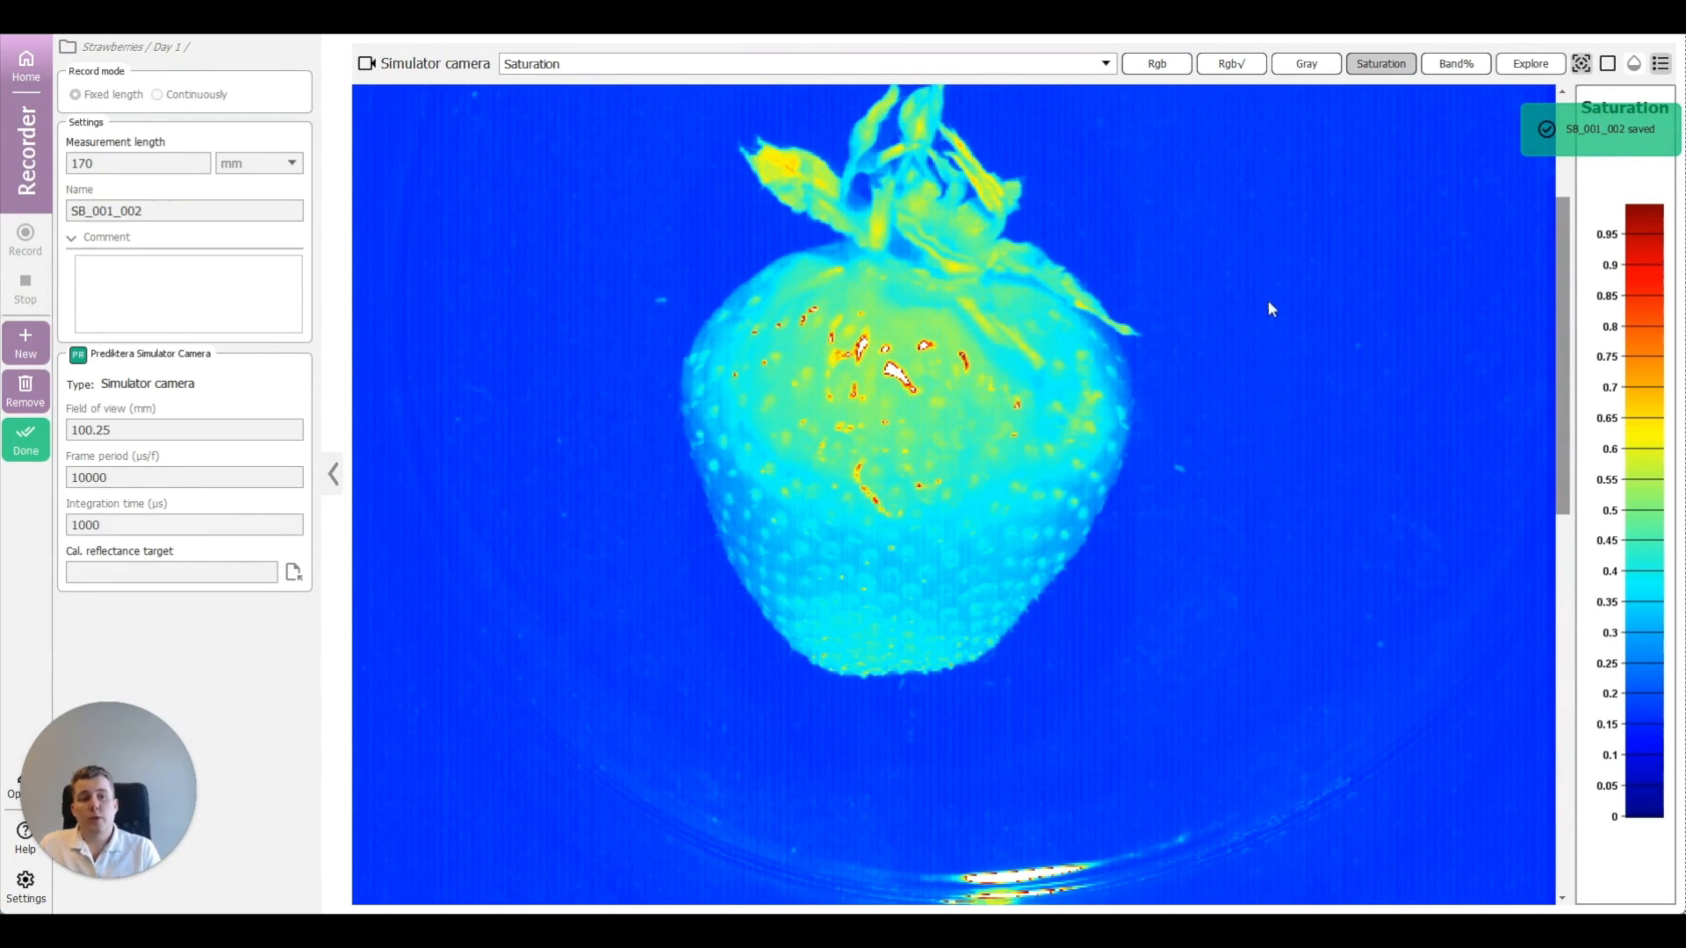
Step: Explore the recorded measurement's reflectance spectrum for a small freehand area on the upper strawberry, keeping conversion to Reflectance
{"action": "left_click", "coordinate": [1525, 71]}
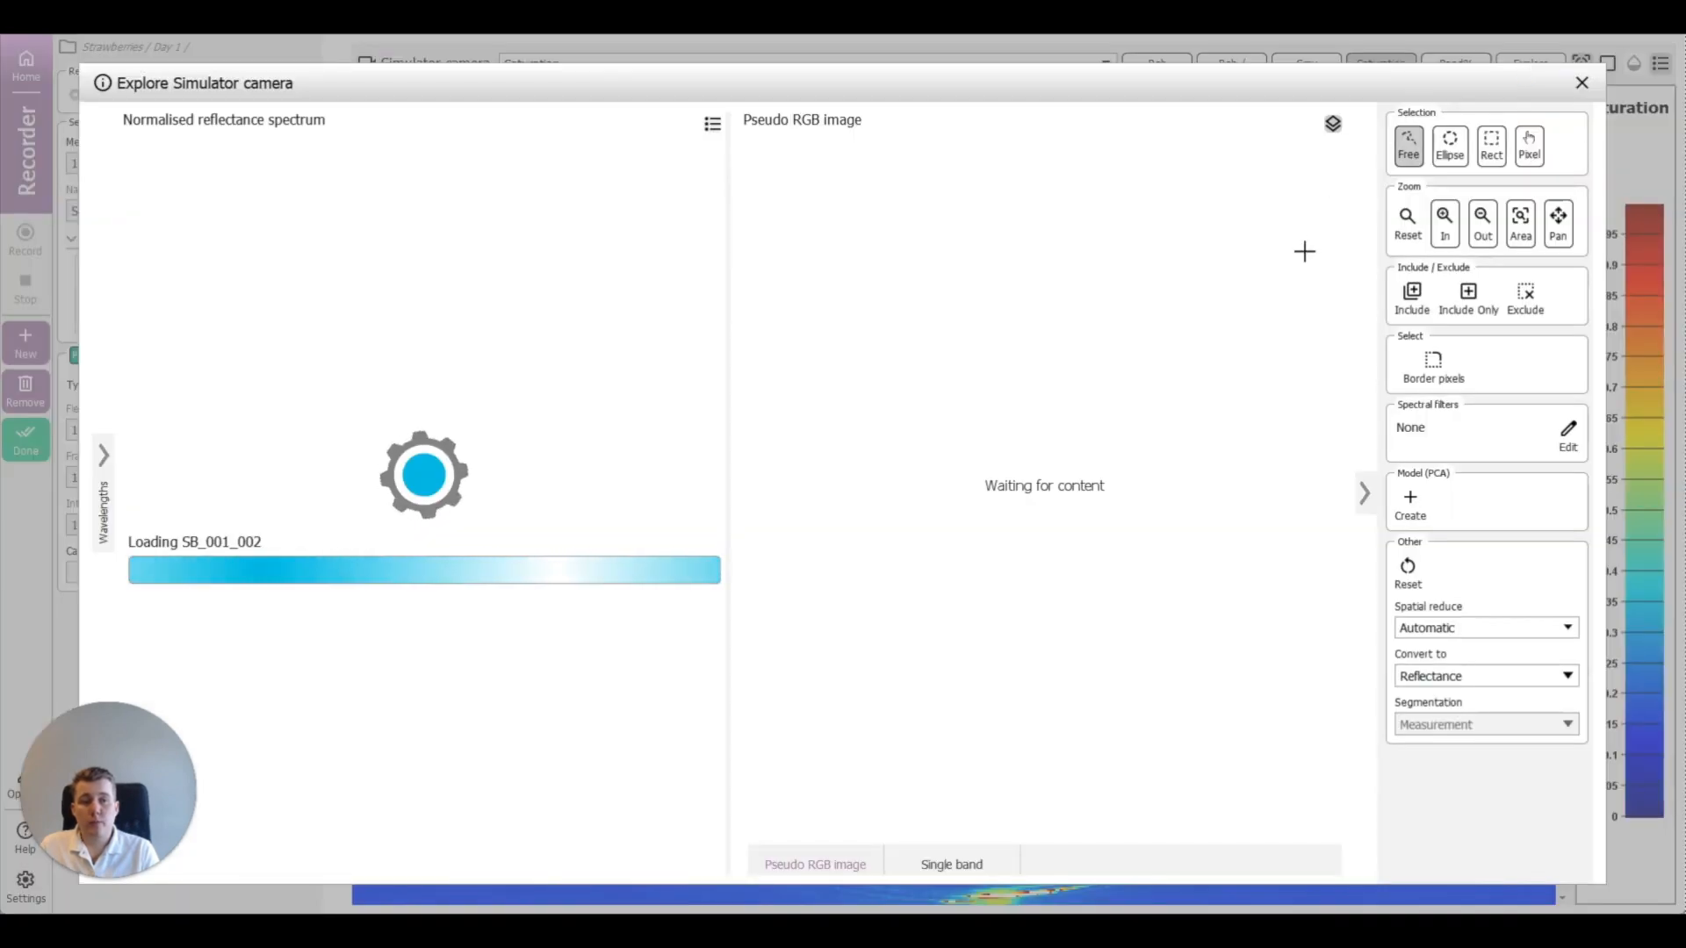
{"action": "mouse_move", "coordinate": [1029, 339]}
{"action": "left_mouse_down"}
{"action": "mouse_move", "coordinate": [1045, 372]}
{"action": "mouse_move", "coordinate": [1043, 344]}
{"action": "left_mouse_up"}
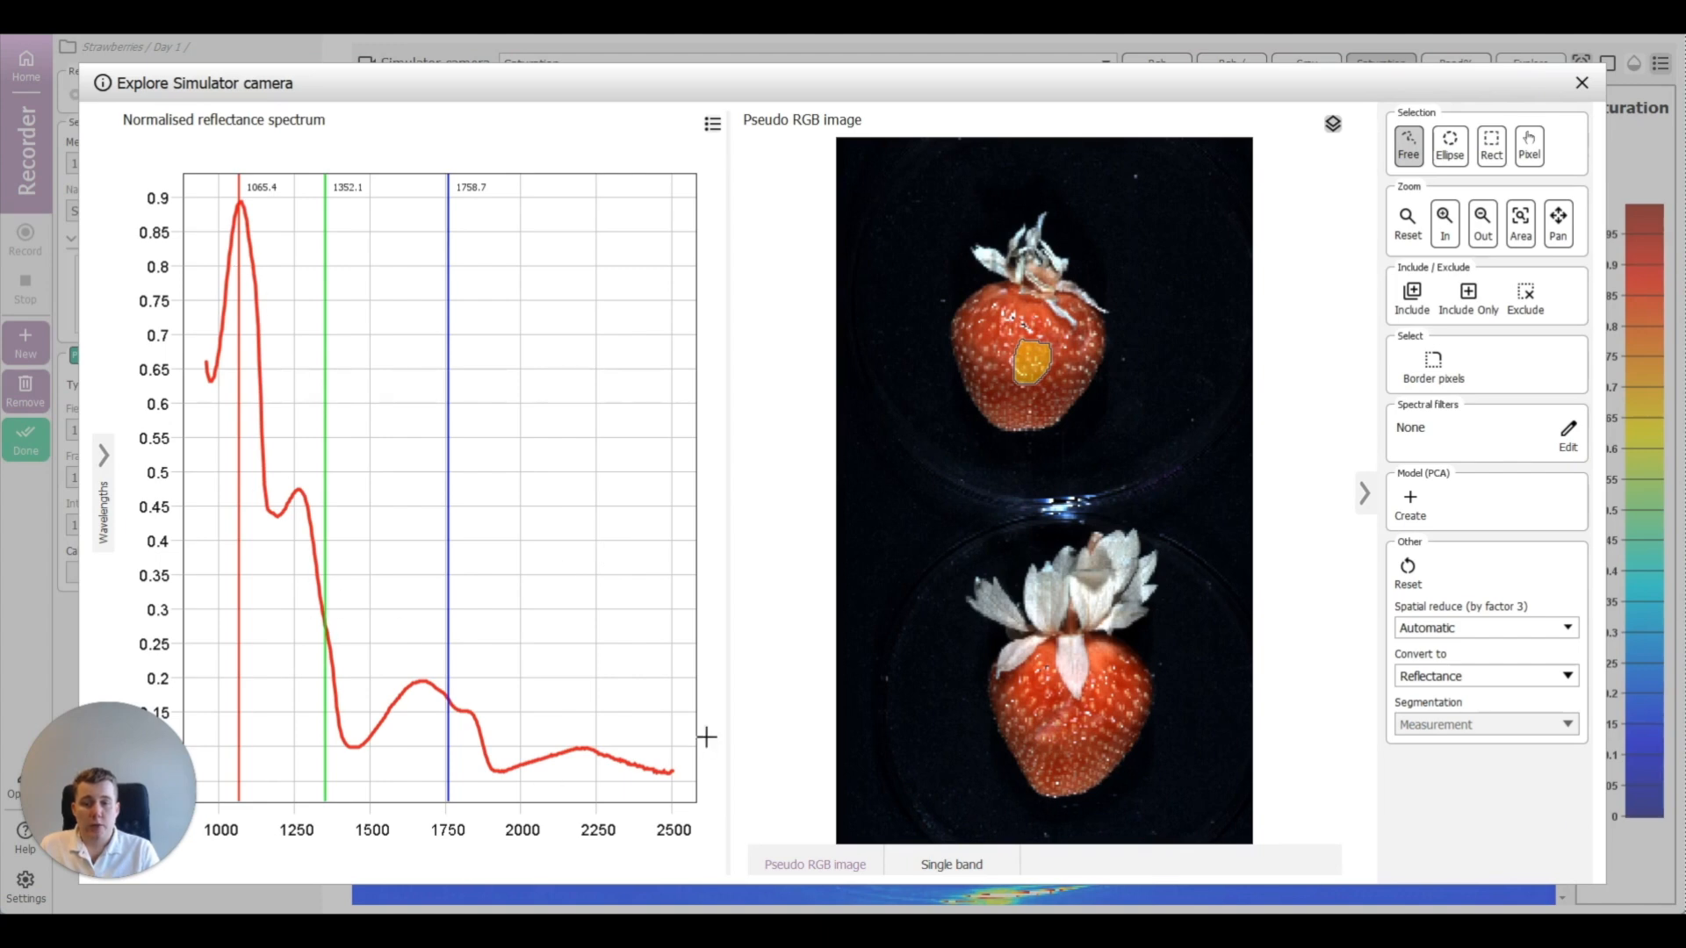
{"action": "left_click", "coordinate": [1445, 682]}
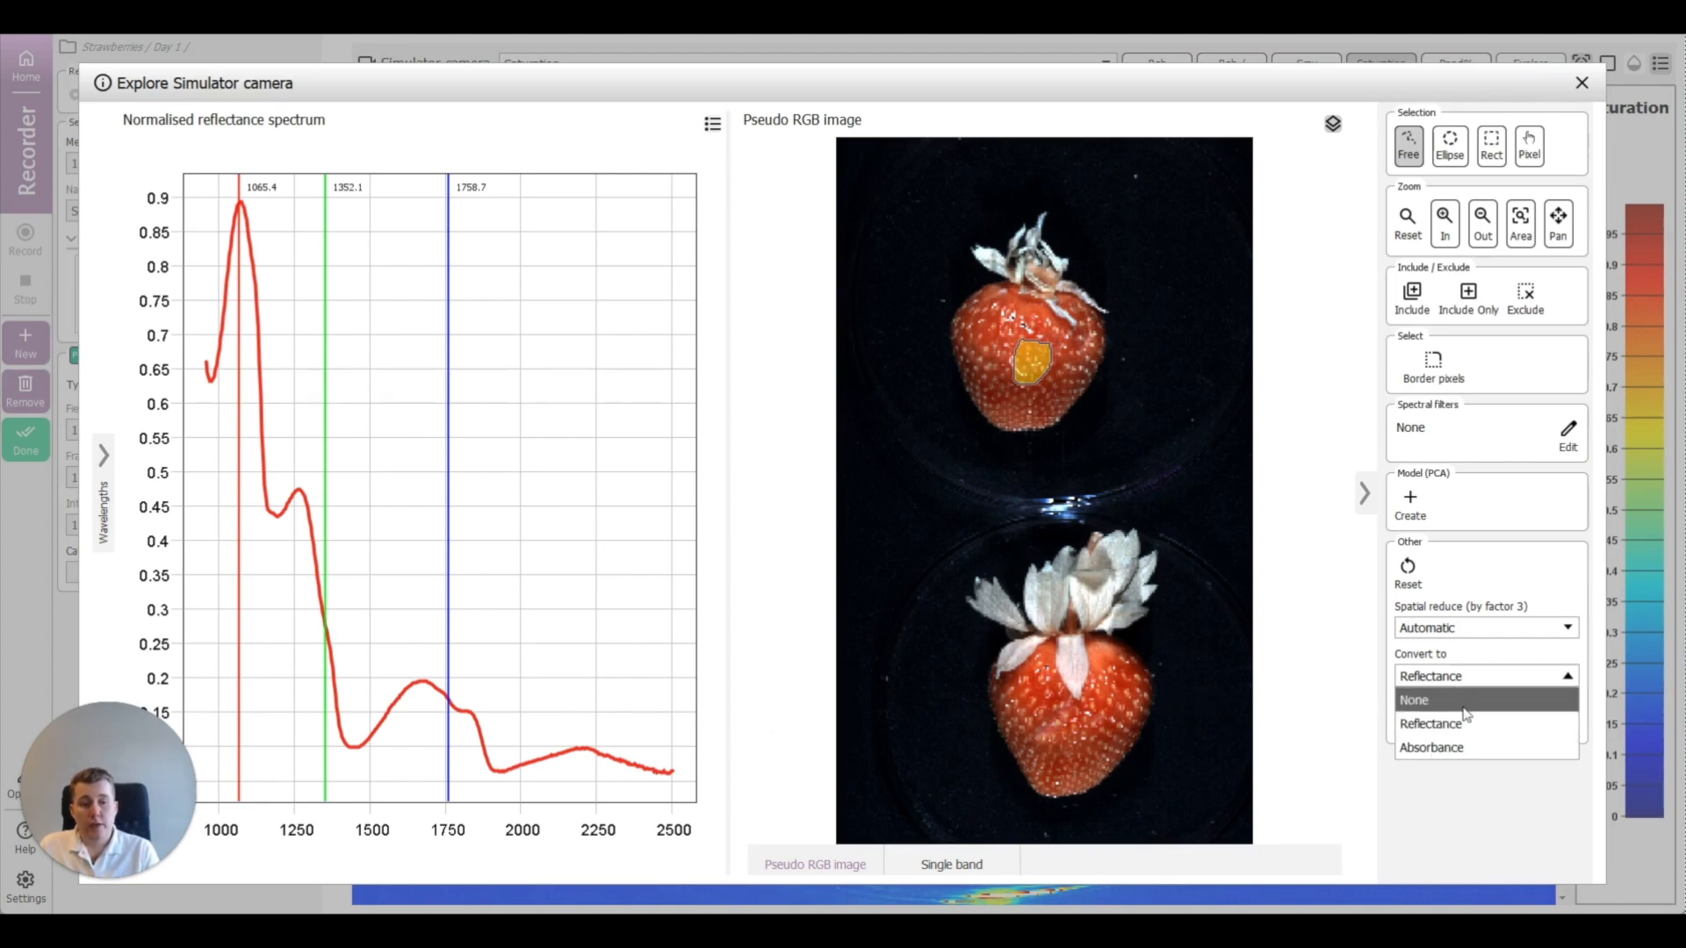
{"action": "left_click", "coordinate": [1471, 725]}
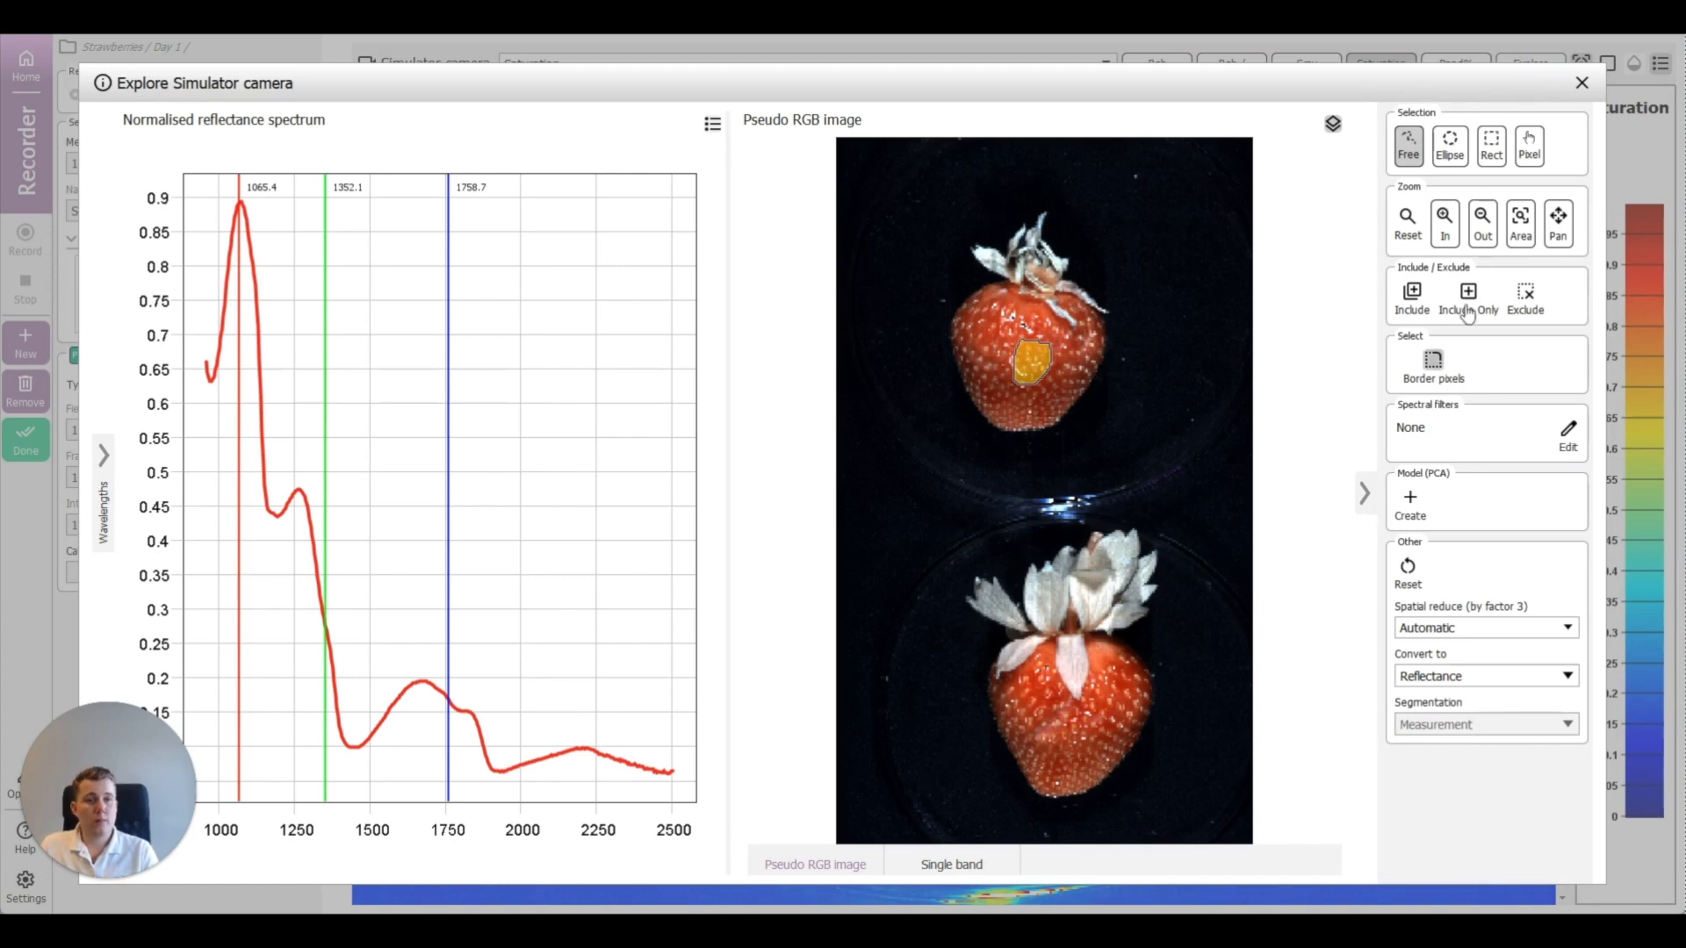
{"action": "left_click", "coordinate": [1583, 84]}
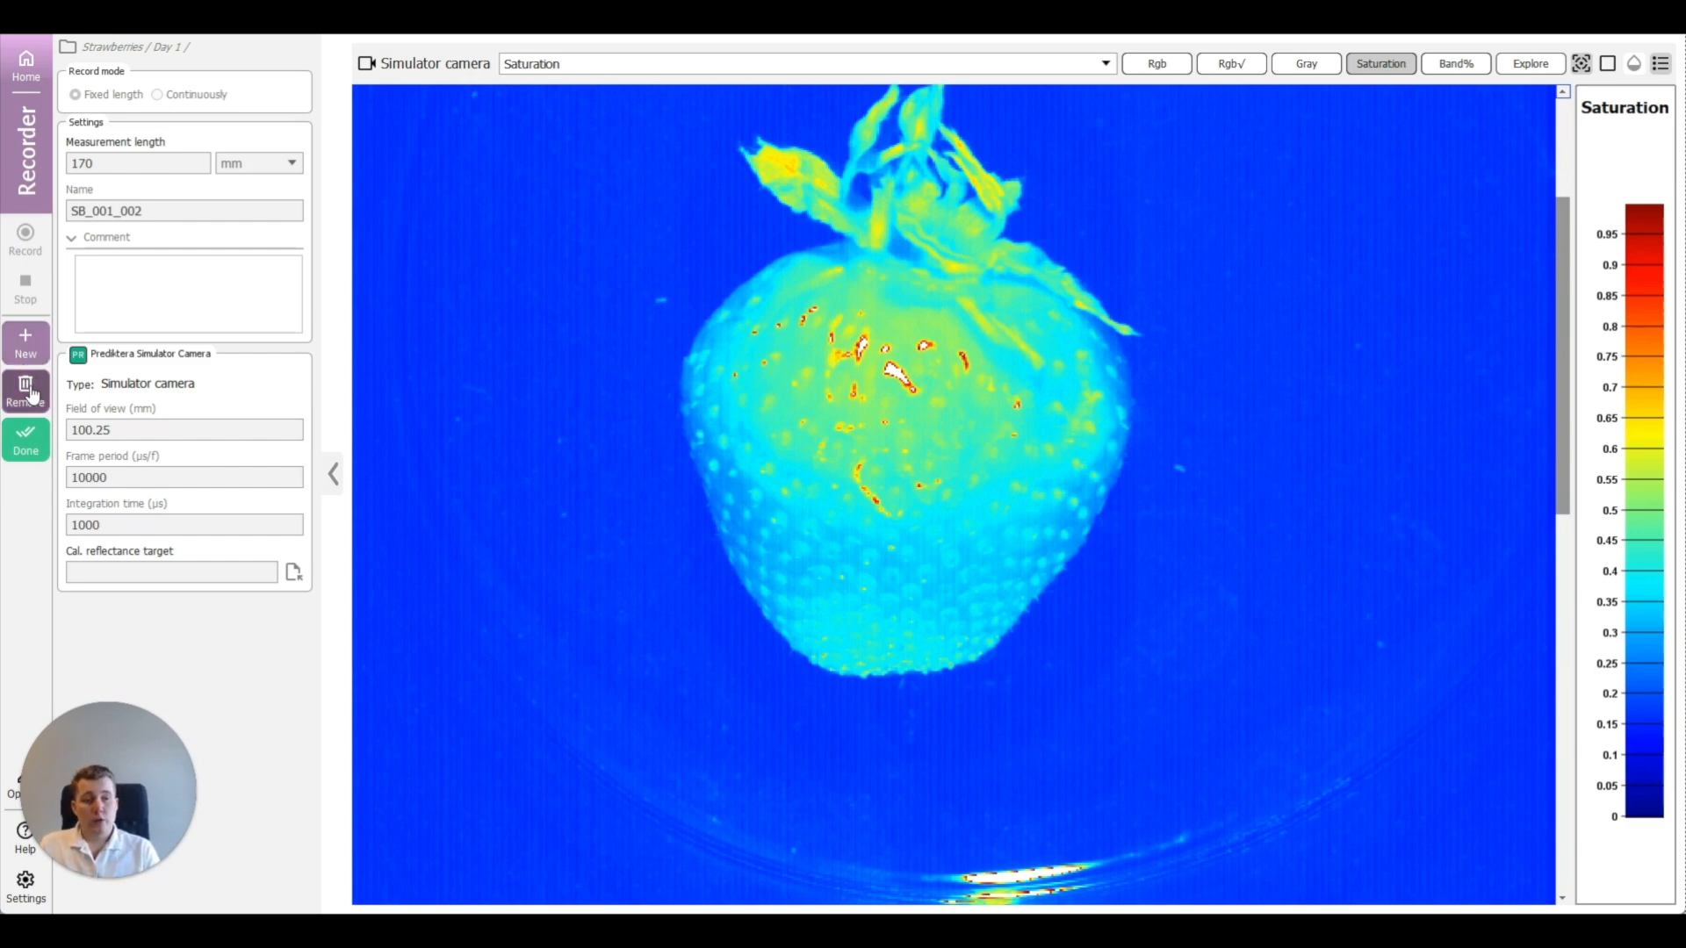
Step: Finish the recording session and open the Strawberries project in Analyzer
{"action": "left_click", "coordinate": [25, 437]}
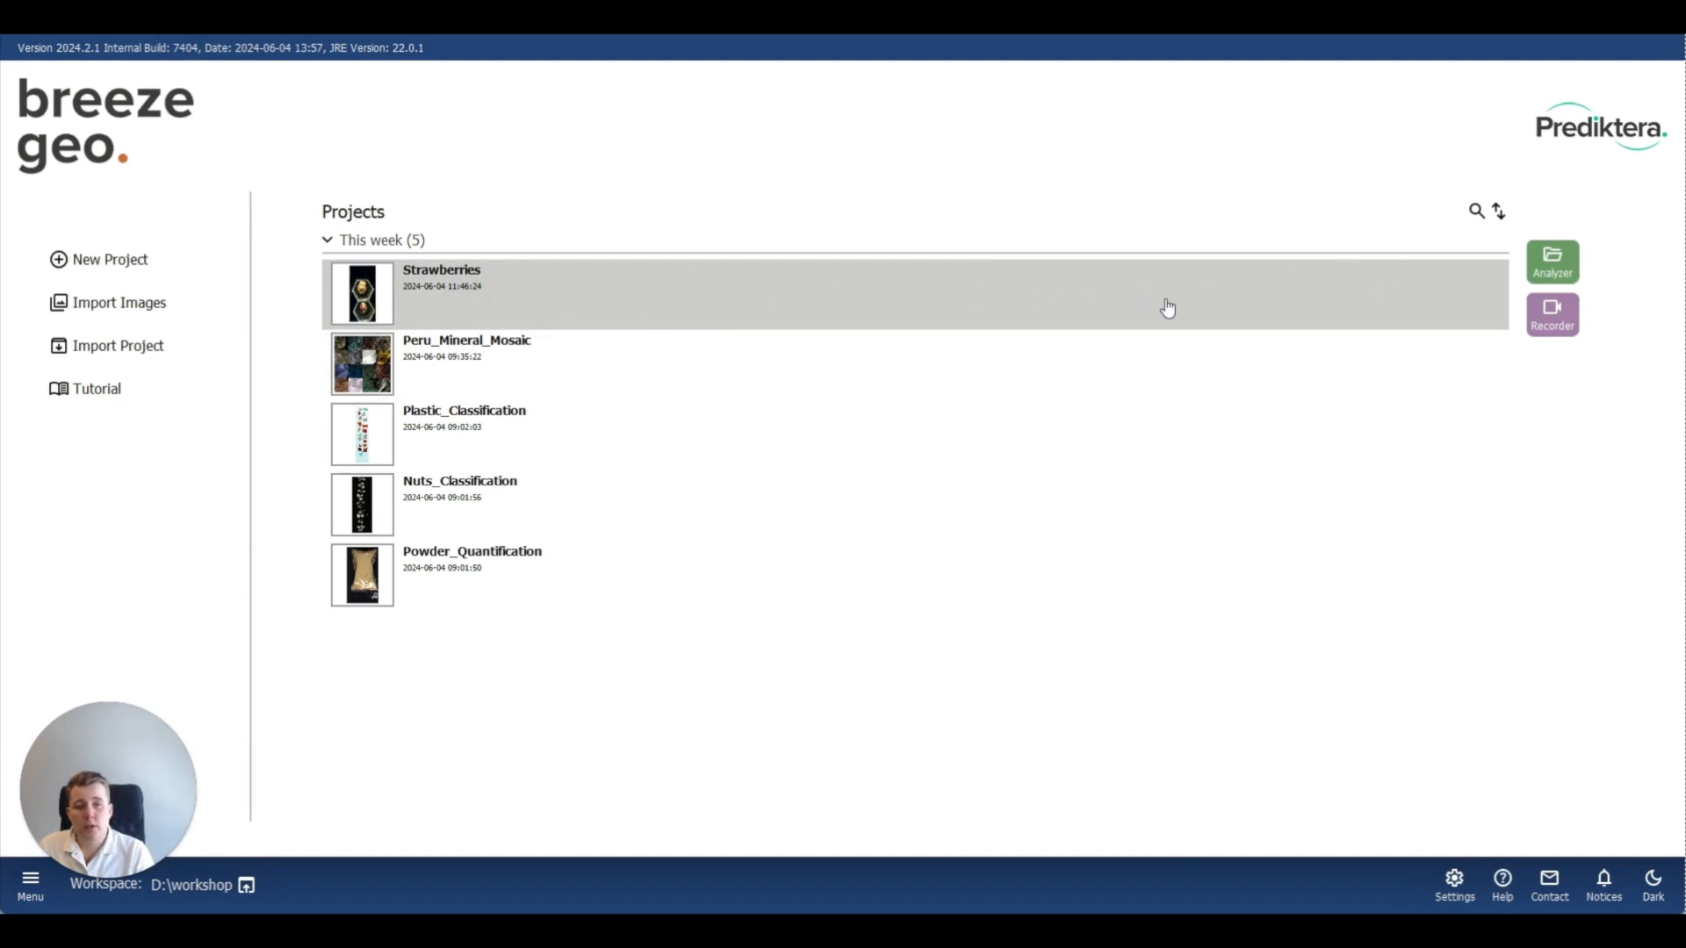
{"action": "left_click", "coordinate": [1560, 262]}
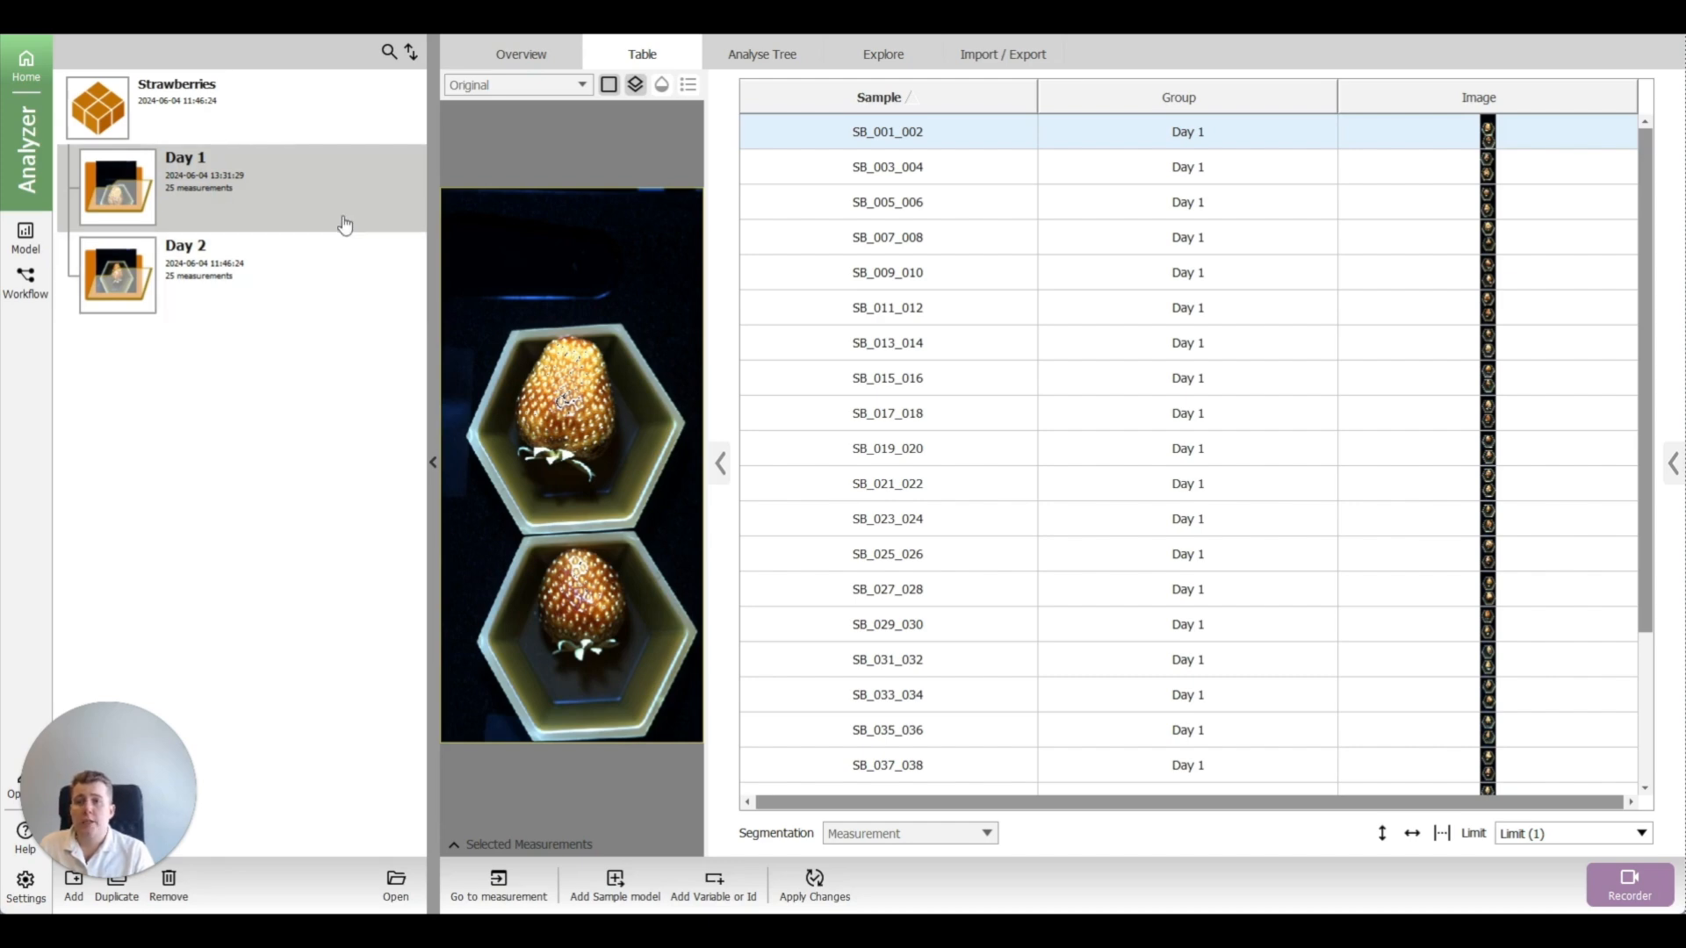
Step: Review the measurement table for the whole Strawberries project and for the Day 1 group
{"action": "left_click", "coordinate": [246, 117]}
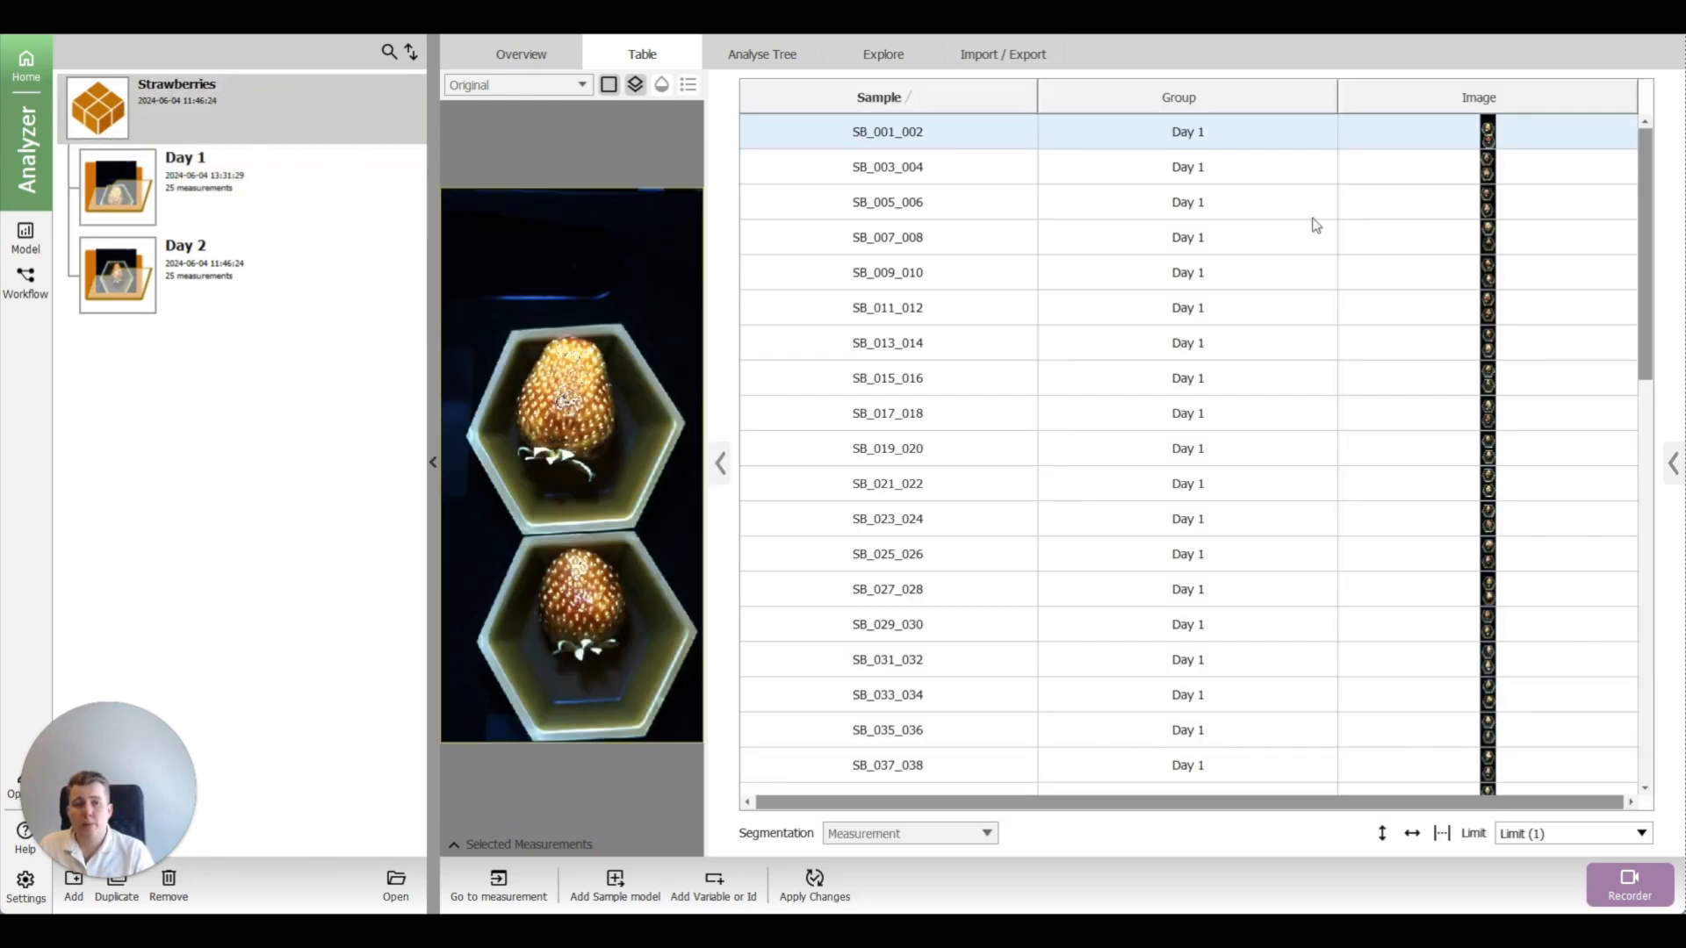
{"action": "left_click_drag", "start_coordinate": [1651, 167], "coordinate": [1644, 439]}
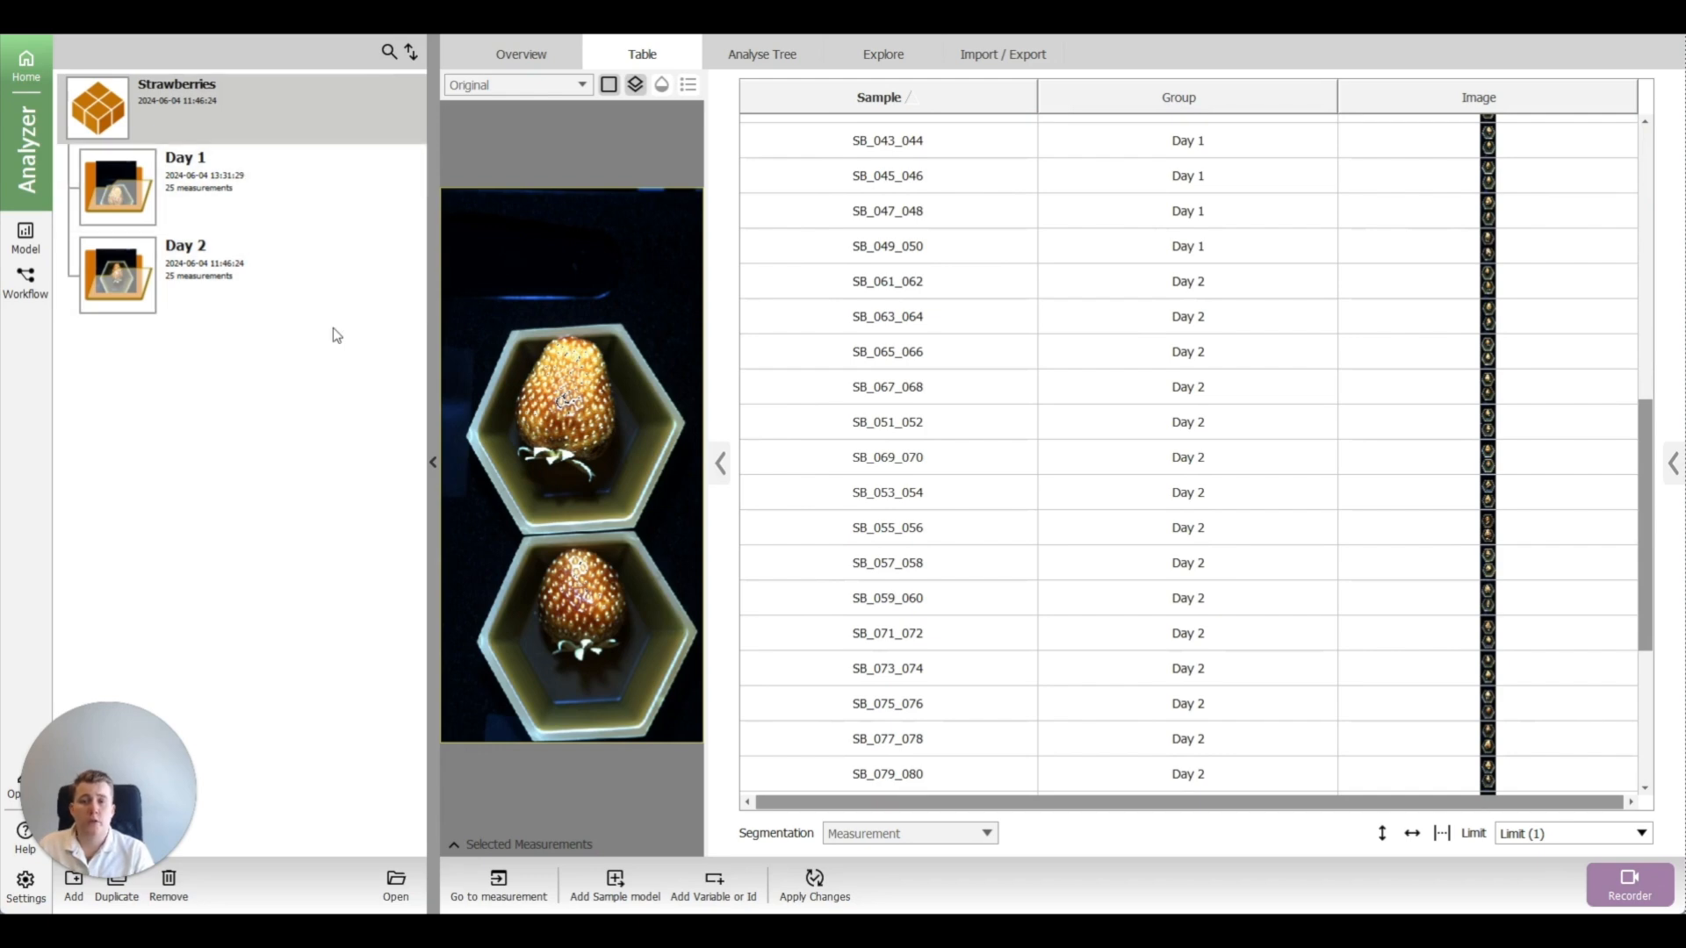
{"action": "left_click", "coordinate": [228, 213]}
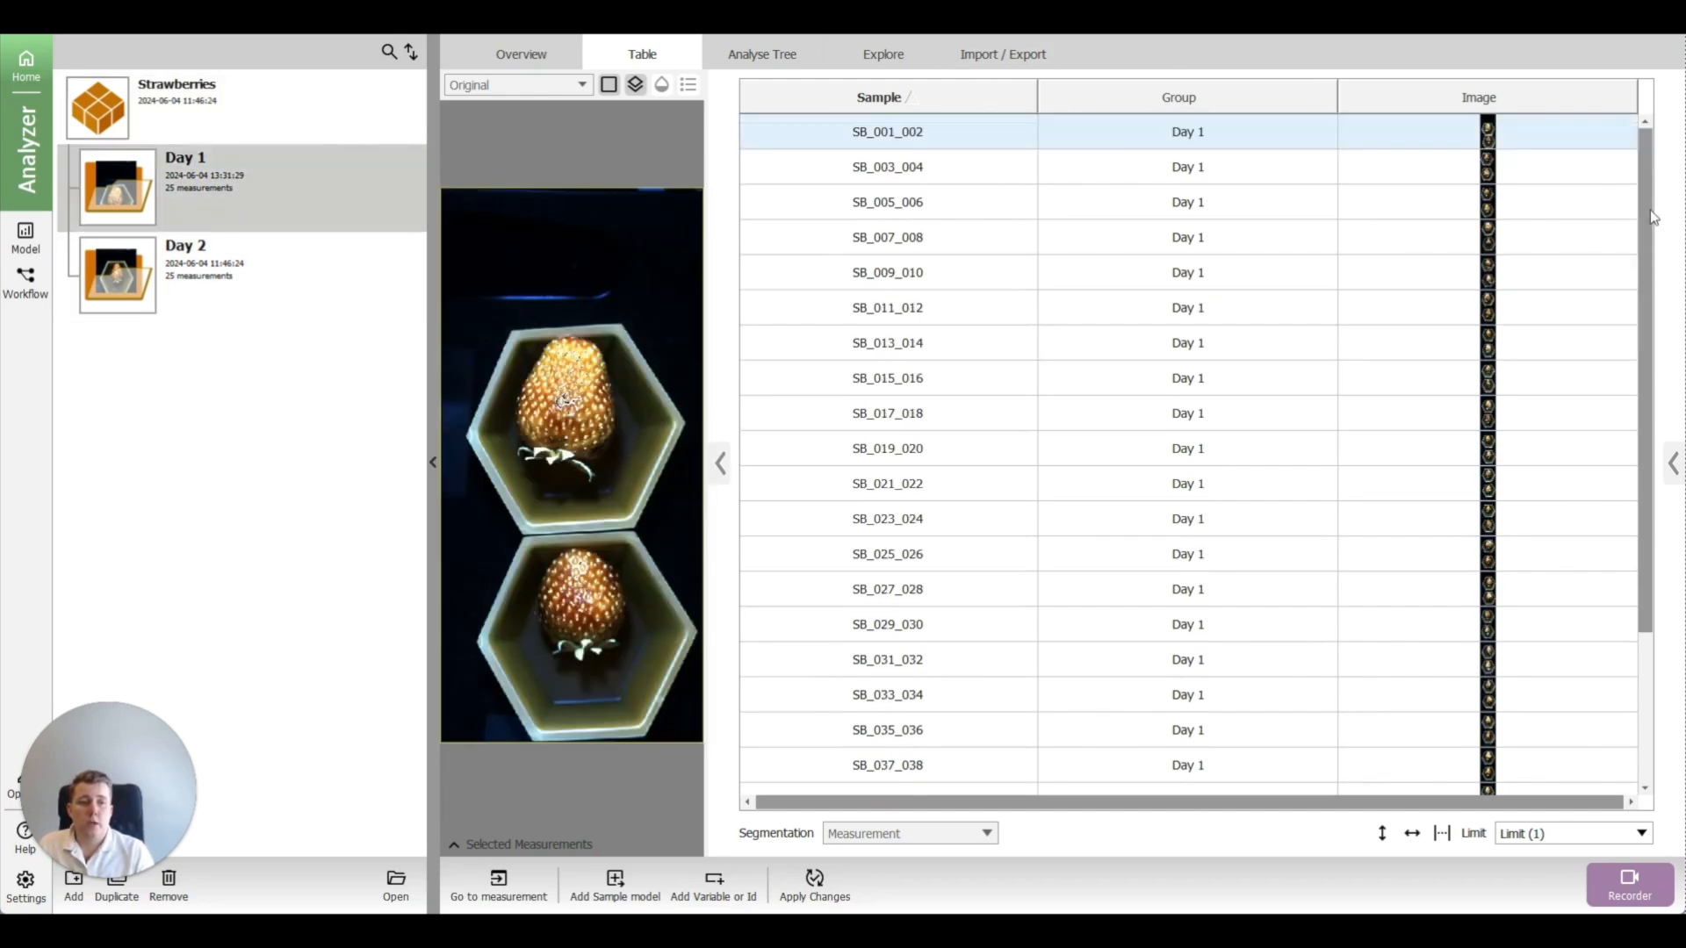
Step: Review the Day 2 measurement table, and open the Day 1 group to view individual measurements including SB_005_006 and SB_001_002
{"action": "scroll", "coordinate": [1644, 467], "scroll_direction": "down", "scroll_amount": 2}
{"action": "left_click", "coordinate": [240, 290]}
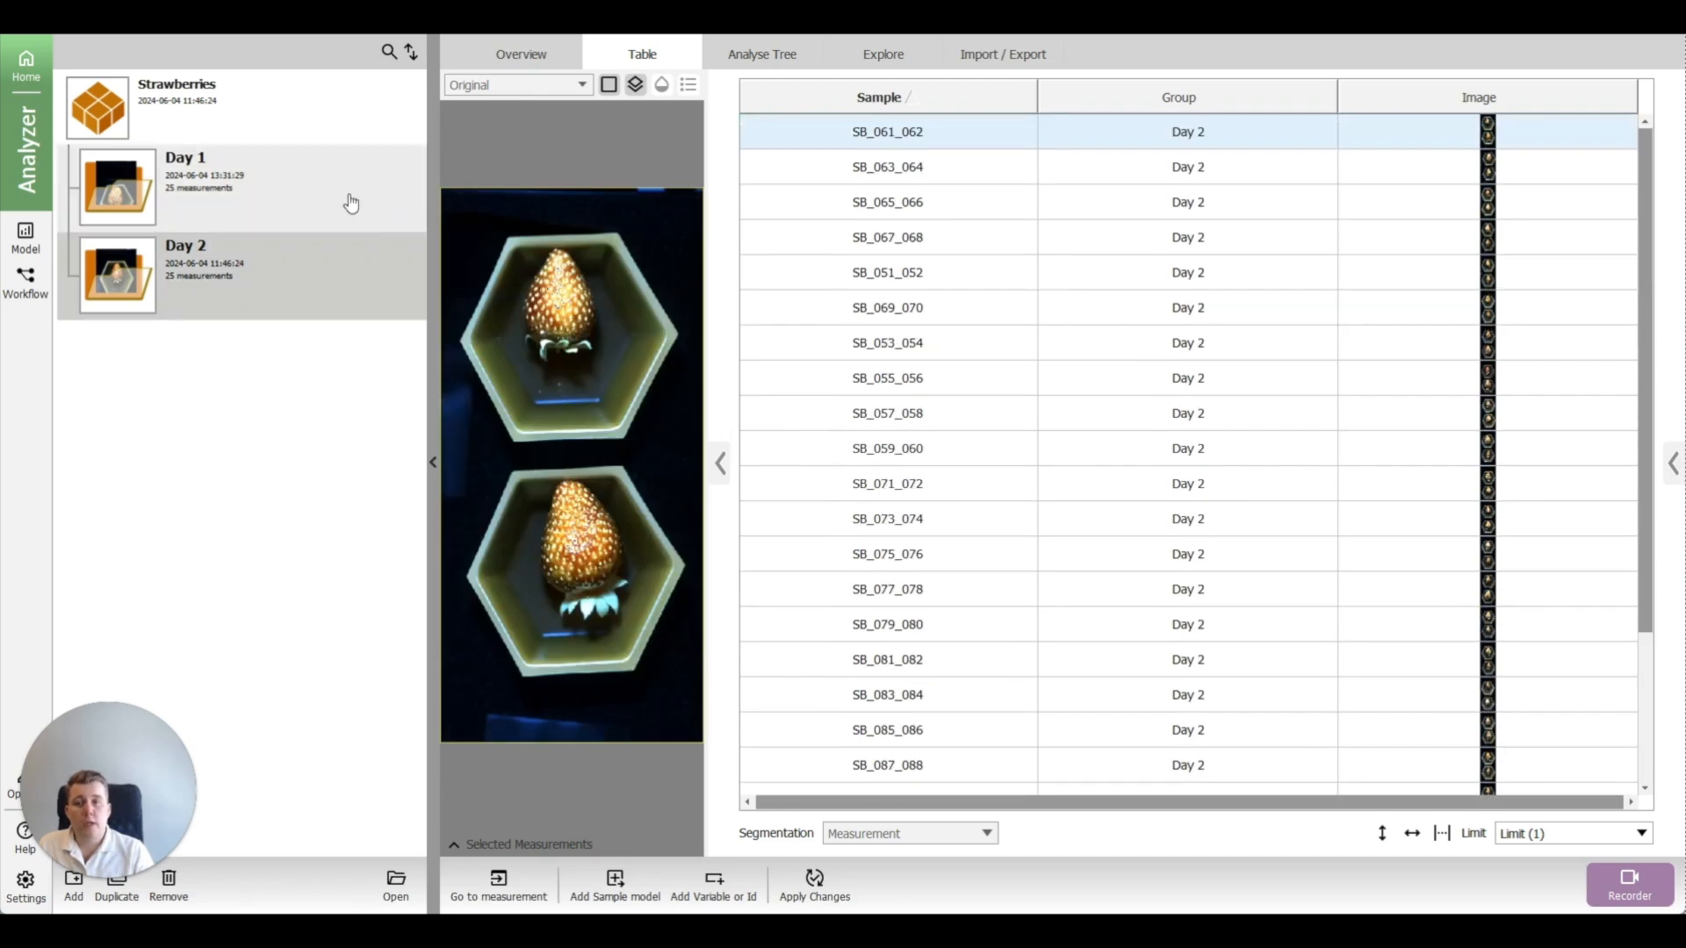
{"action": "double_click", "coordinate": [284, 199]}
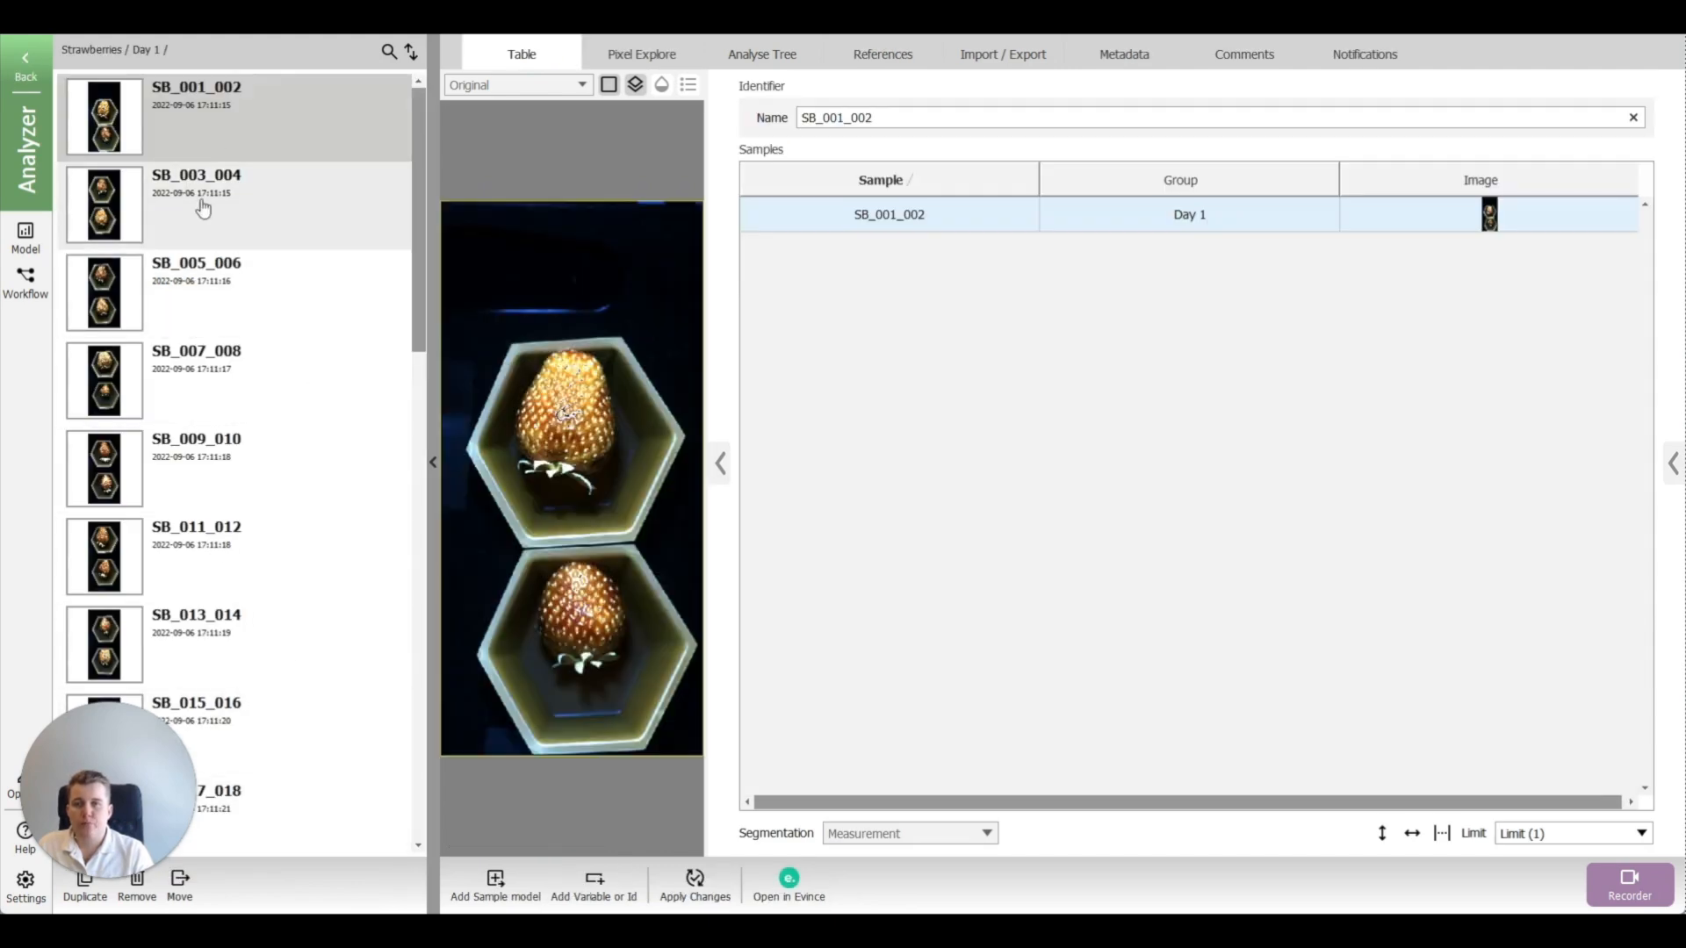
{"action": "left_click", "coordinate": [286, 232]}
{"action": "left_click", "coordinate": [289, 326]}
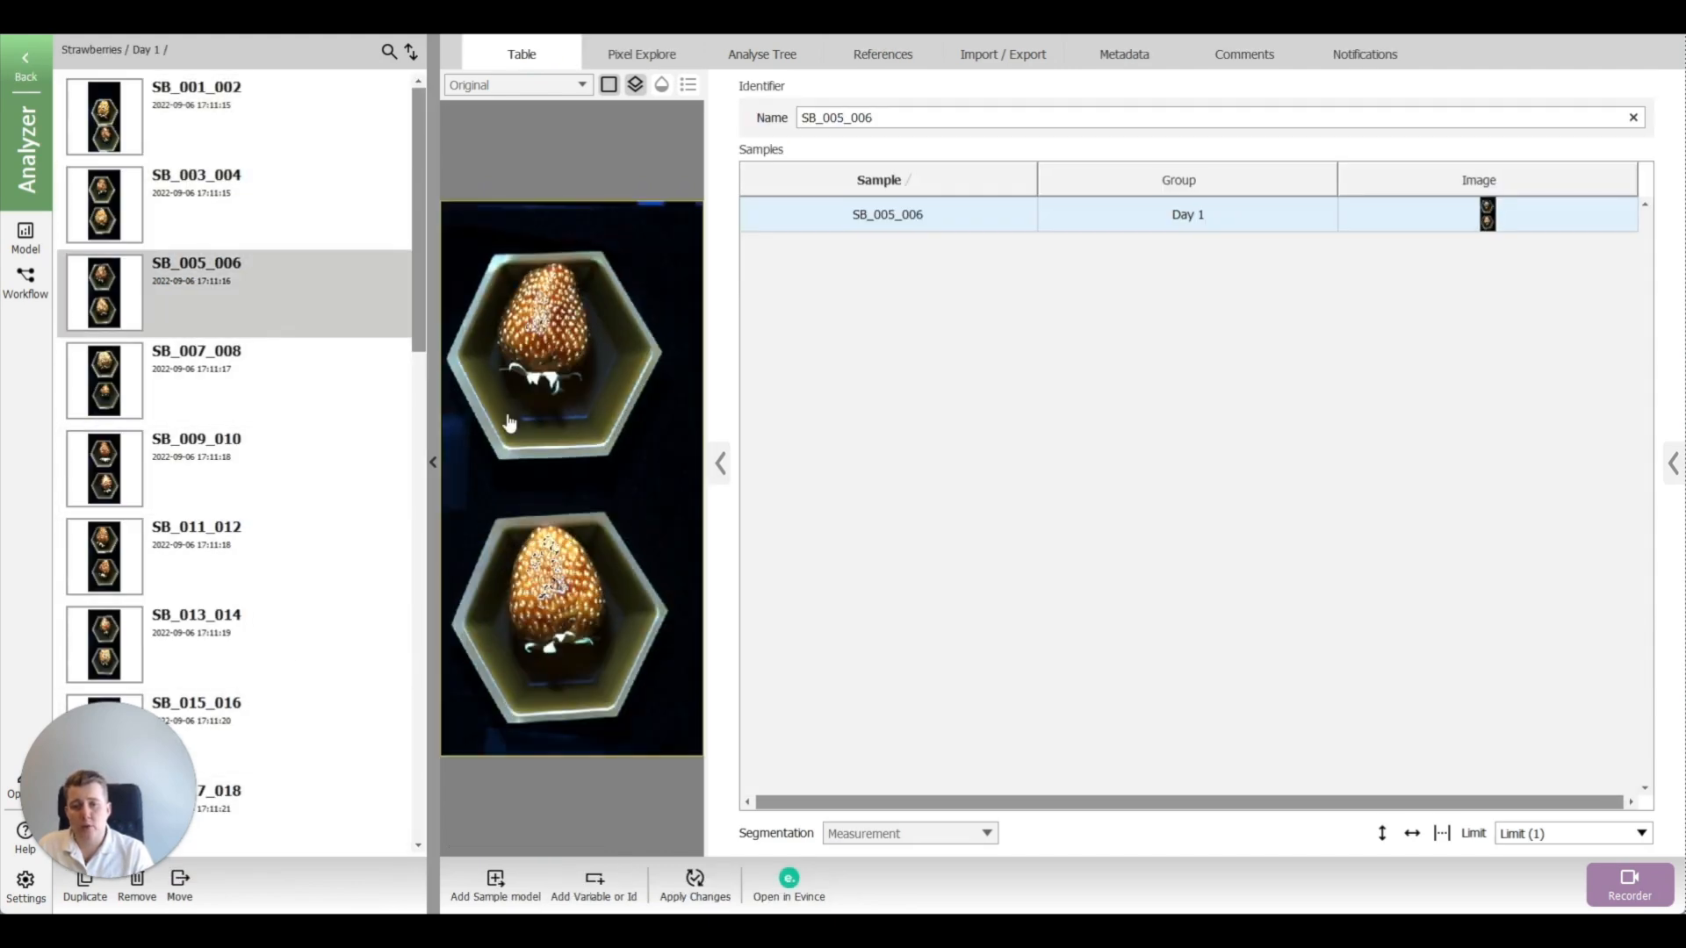
{"action": "left_click", "coordinate": [216, 134]}
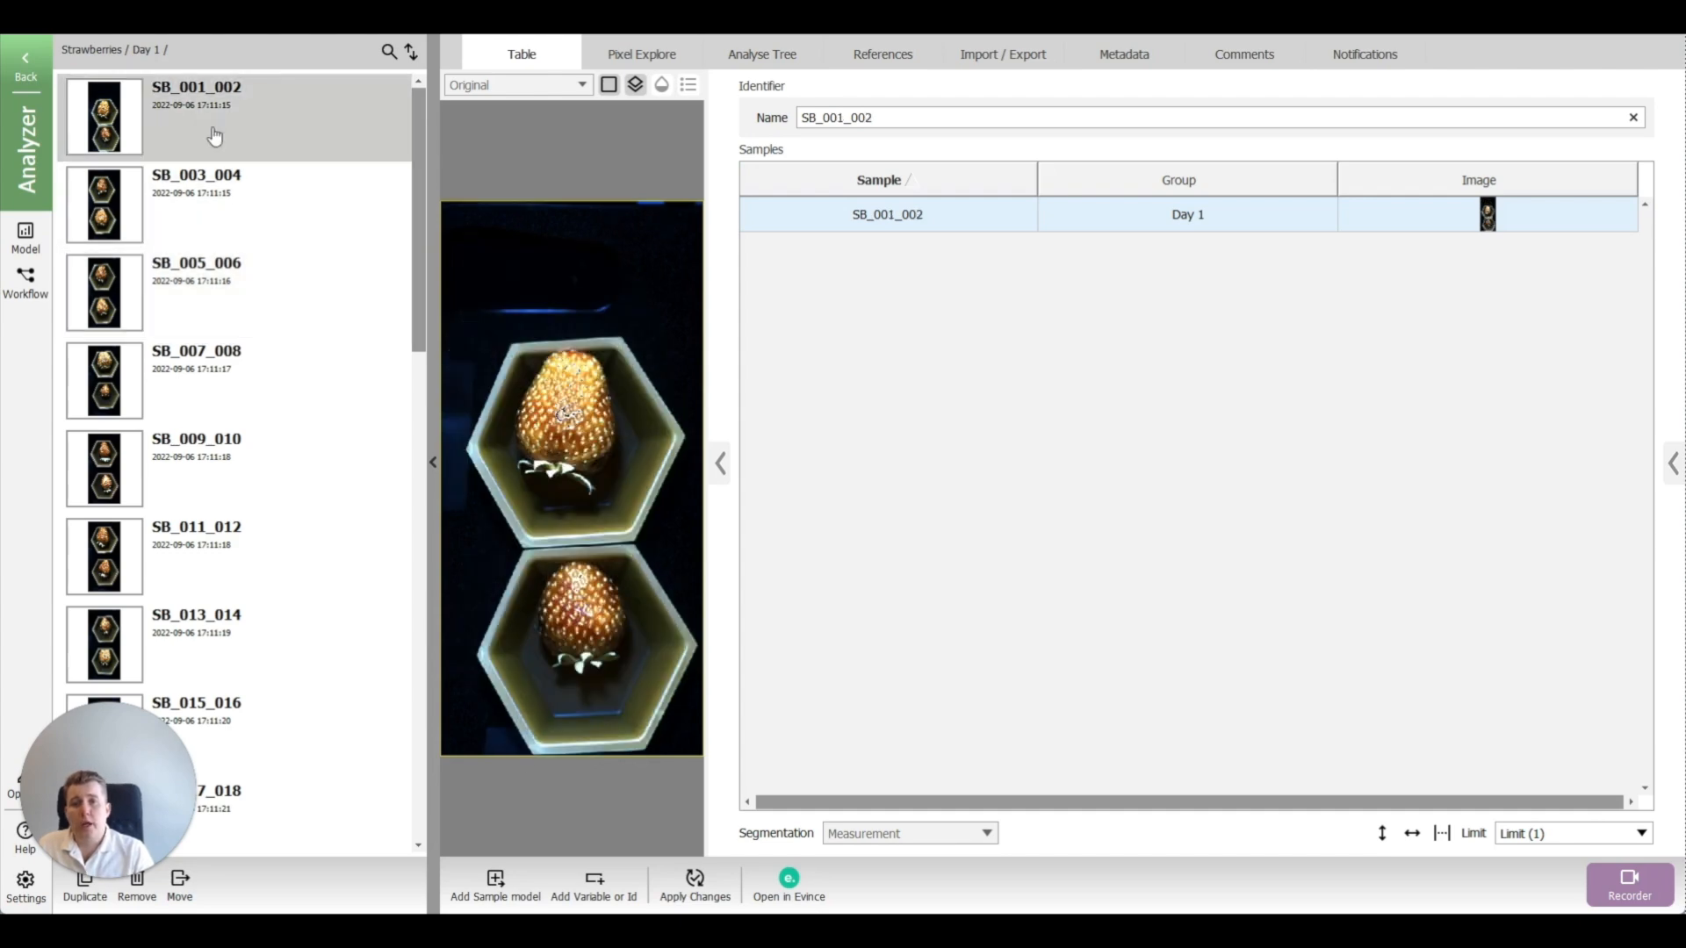
Step: Explore the pixels of SB_001_002 and compare the raw spectra of small freehand areas on the upper and lower strawberries
{"action": "left_click", "coordinate": [639, 65]}
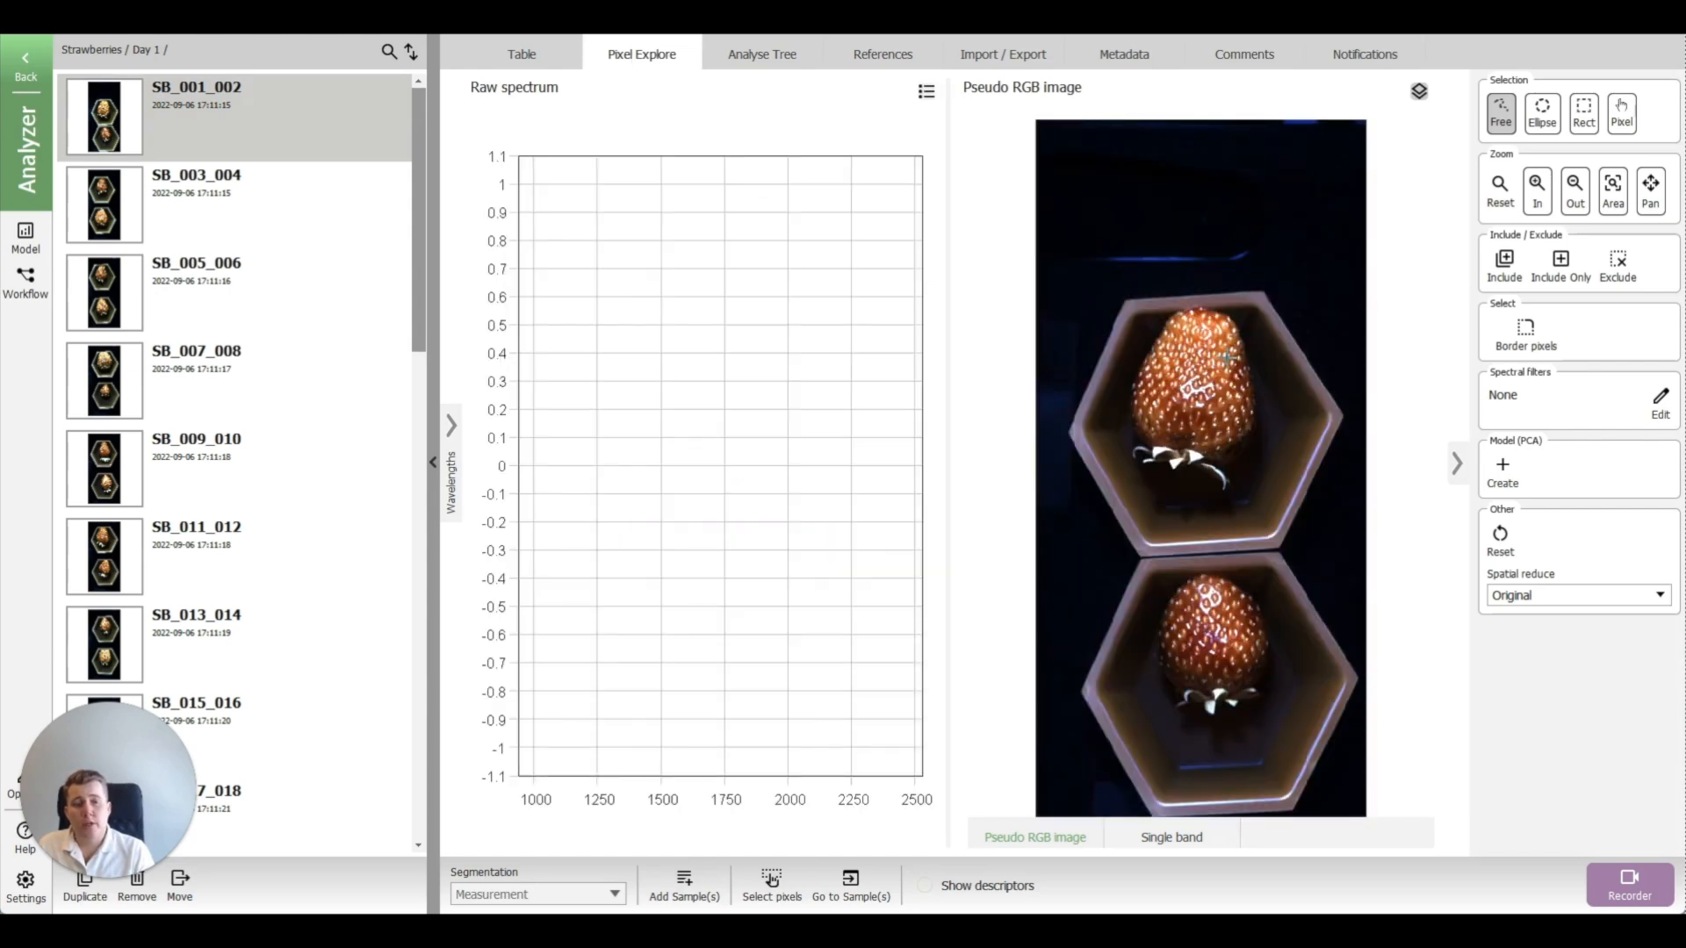
{"action": "left_click", "coordinate": [1228, 357]}
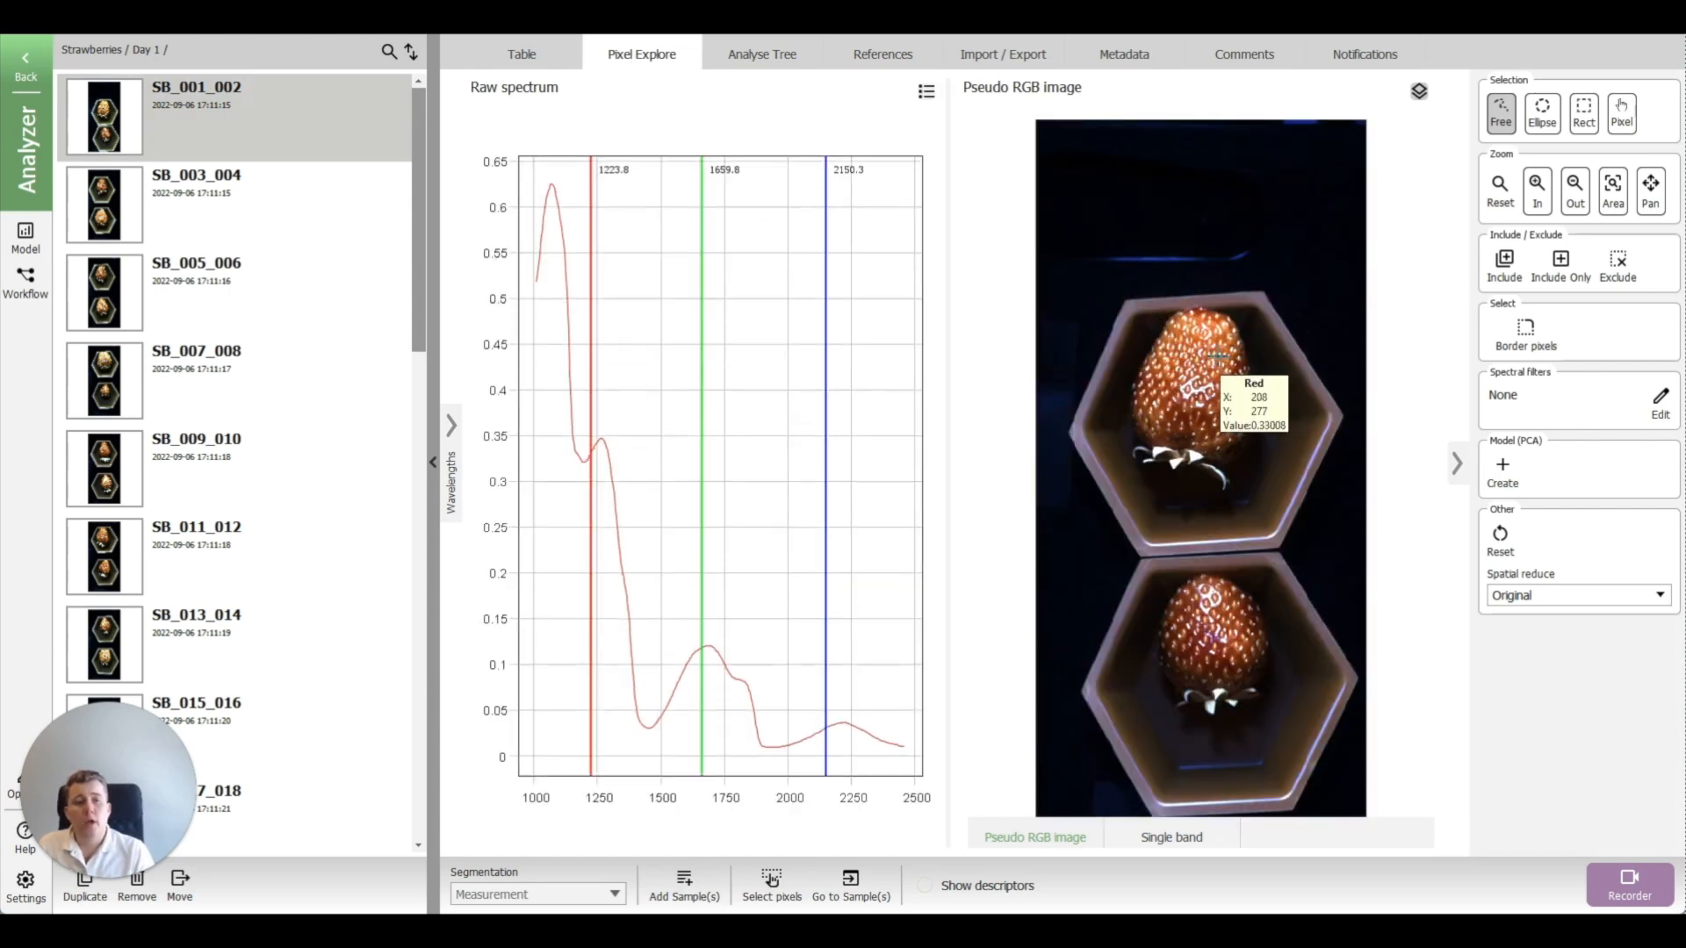
{"action": "left_click_drag", "start_coordinate": [1227, 375], "coordinate": [1226, 380]}
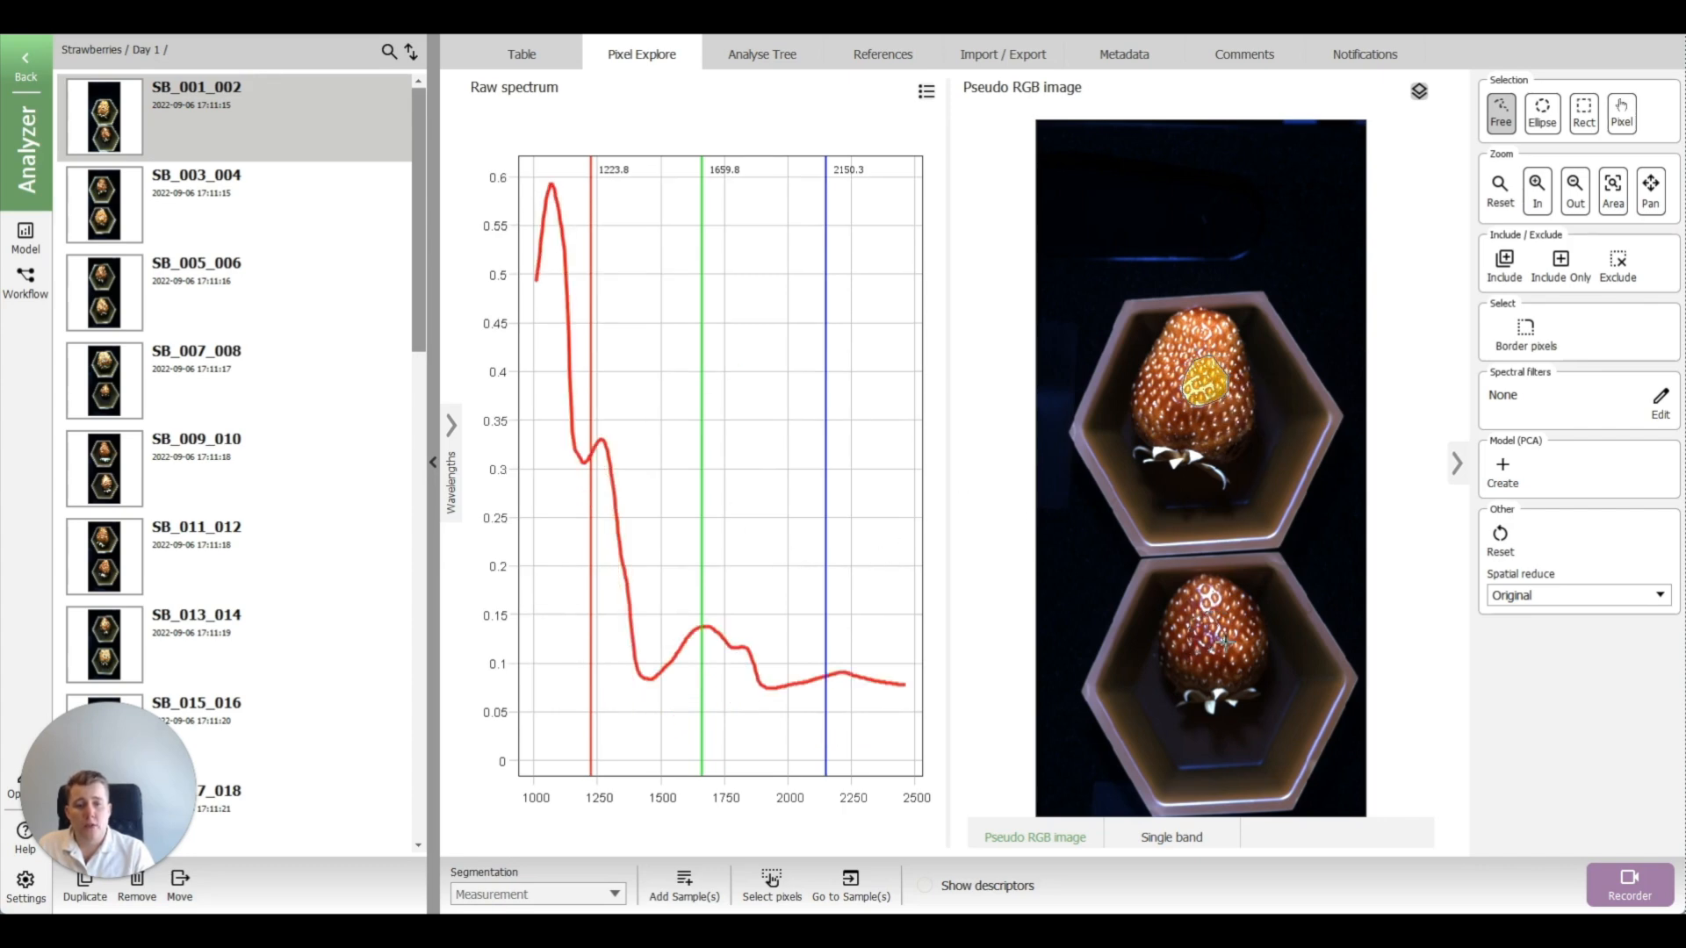
{"action": "left_click_drag", "start_coordinate": [1224, 642], "coordinate": [1221, 636]}
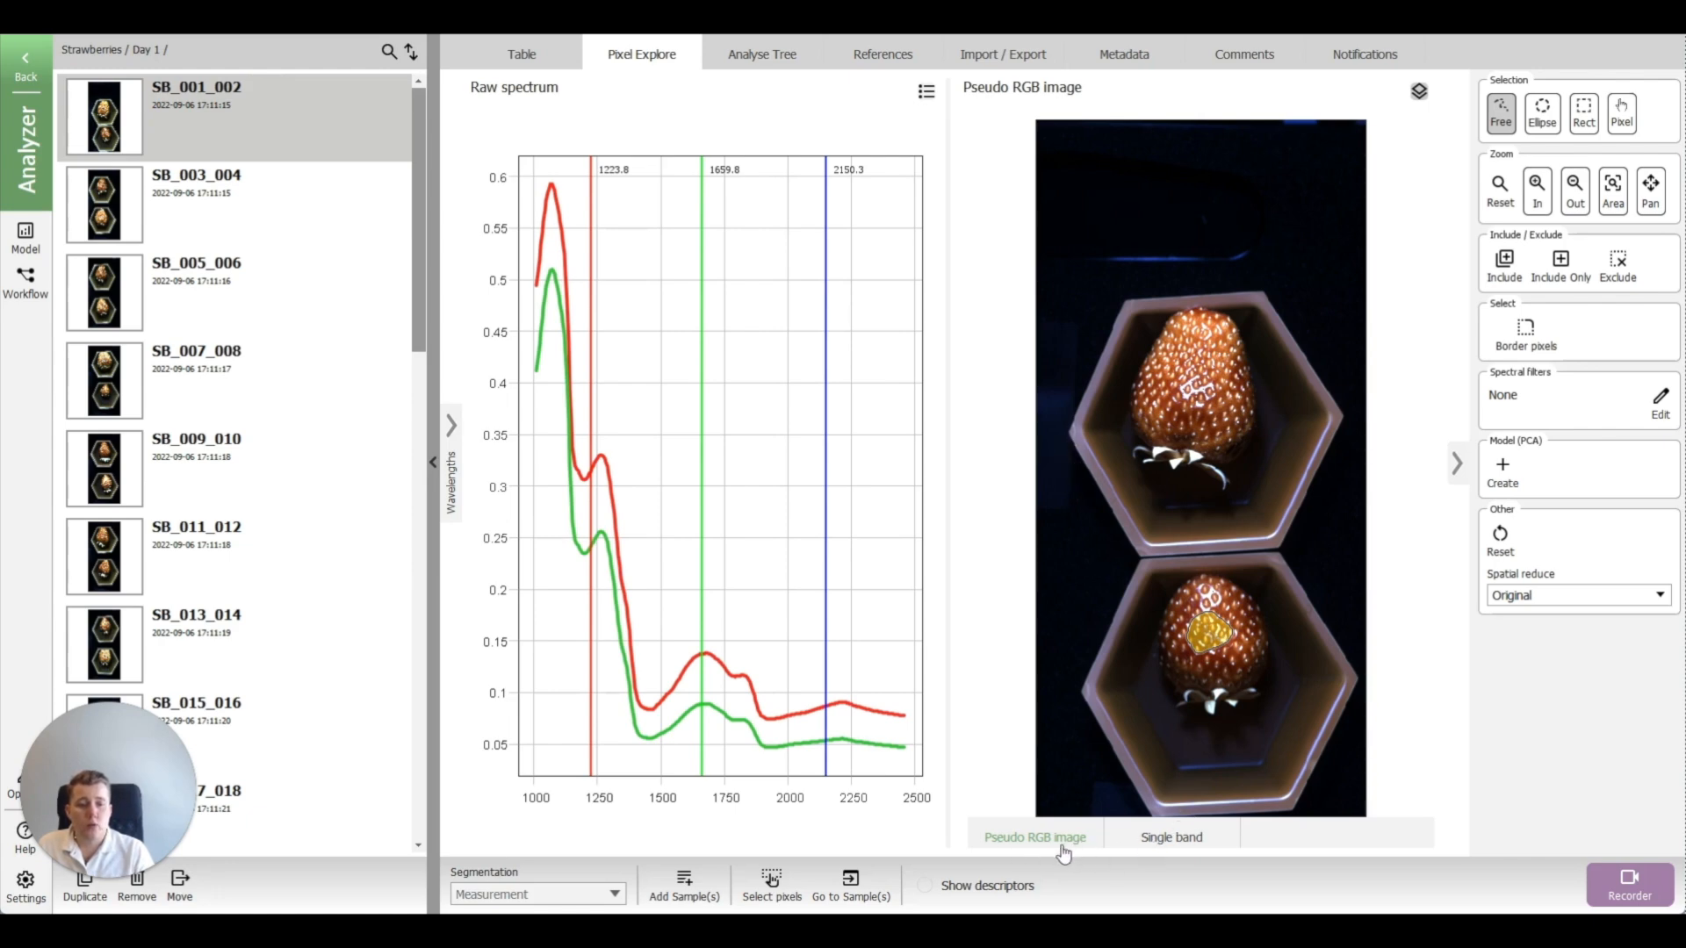
Step: View the single band image, plot another freehand area on the lower strawberry, and set the displayed wavelength to 1251.1
{"action": "left_click", "coordinate": [1146, 841]}
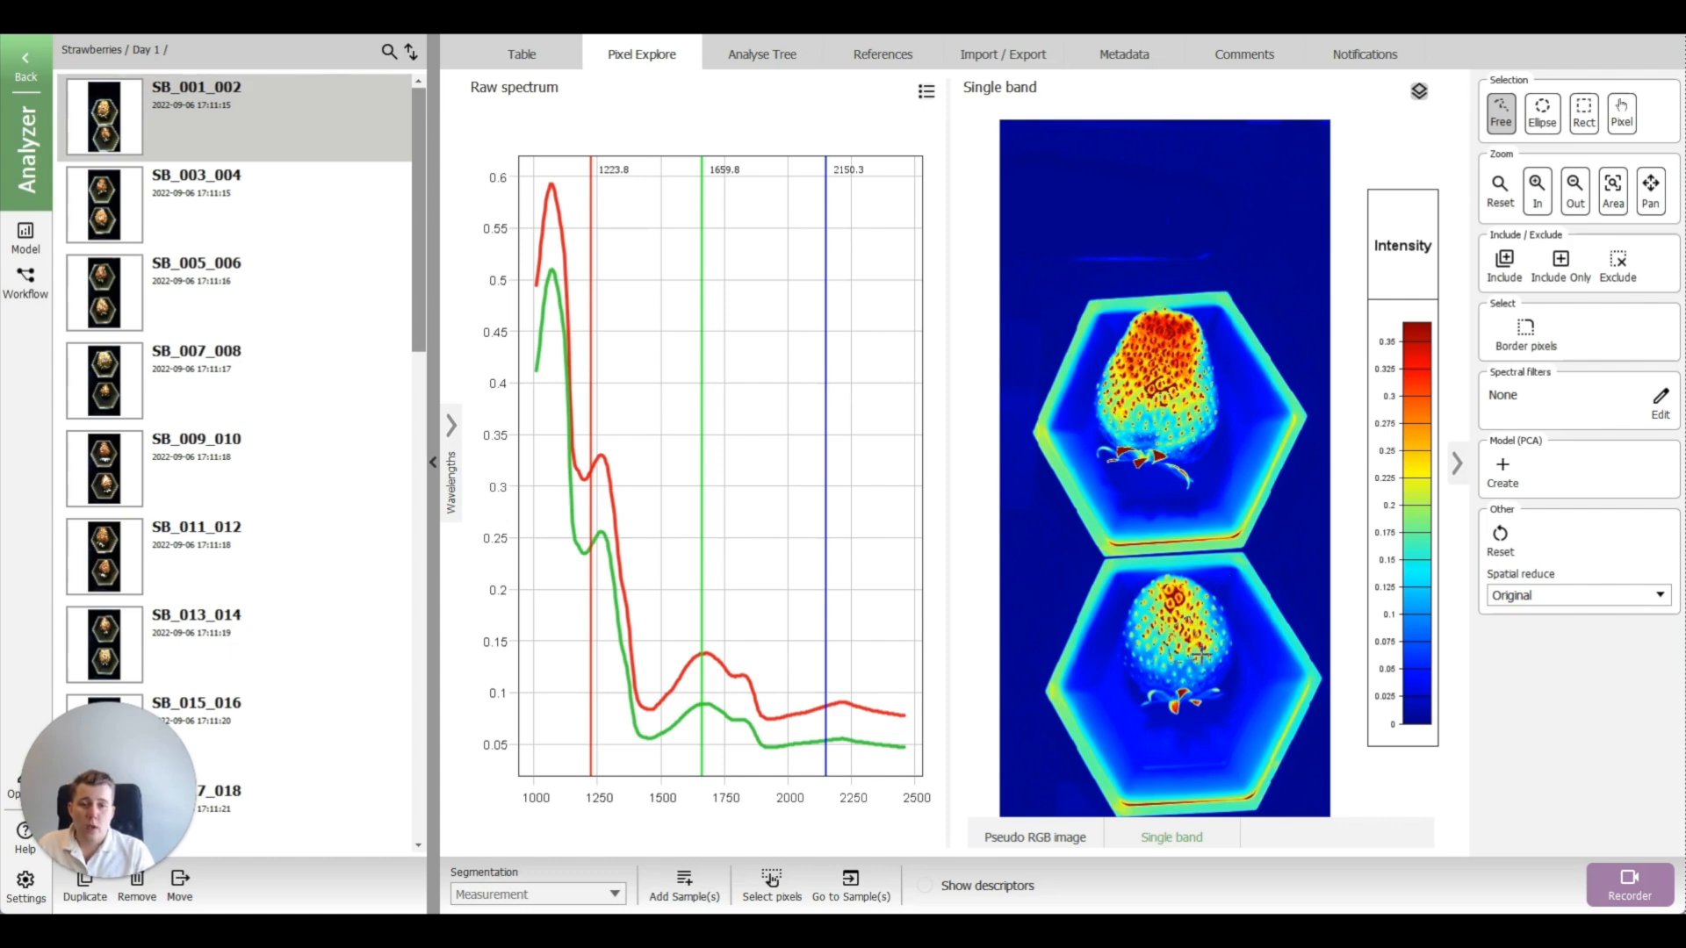
{"action": "left_click_drag", "start_coordinate": [1200, 655], "coordinate": [1196, 634]}
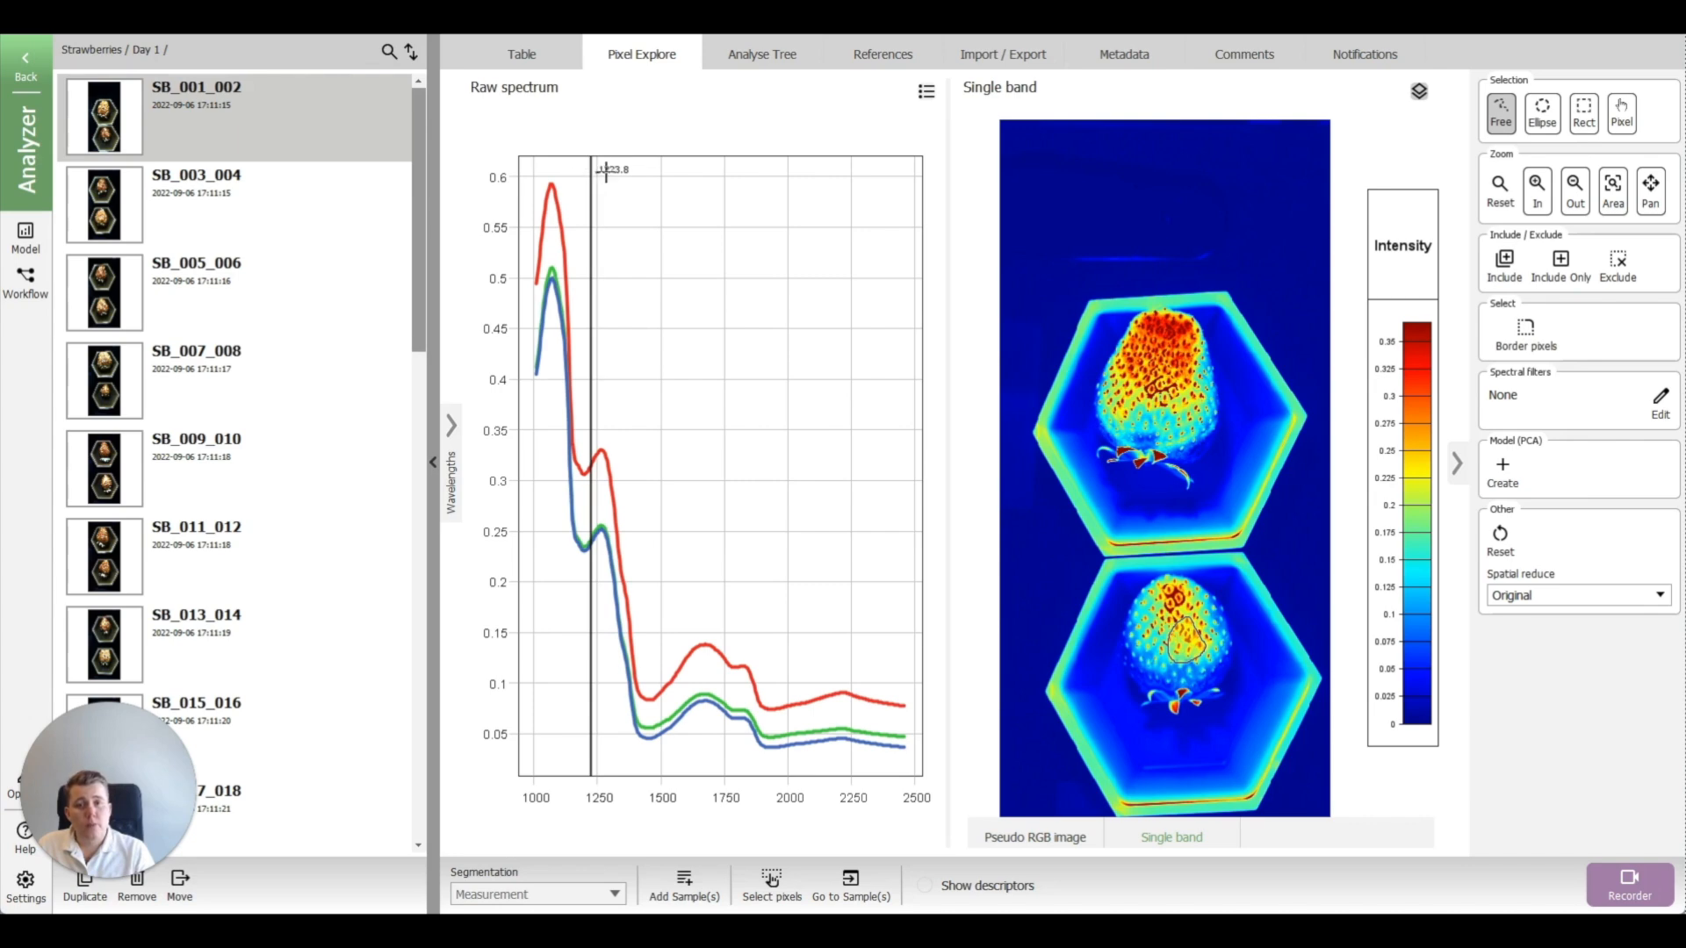
{"action": "mouse_move", "coordinate": [592, 229]}
{"action": "left_mouse_down"}
{"action": "mouse_move", "coordinate": [711, 263]}
{"action": "mouse_move", "coordinate": [868, 272]}
{"action": "mouse_move", "coordinate": [598, 285]}
{"action": "left_mouse_up"}
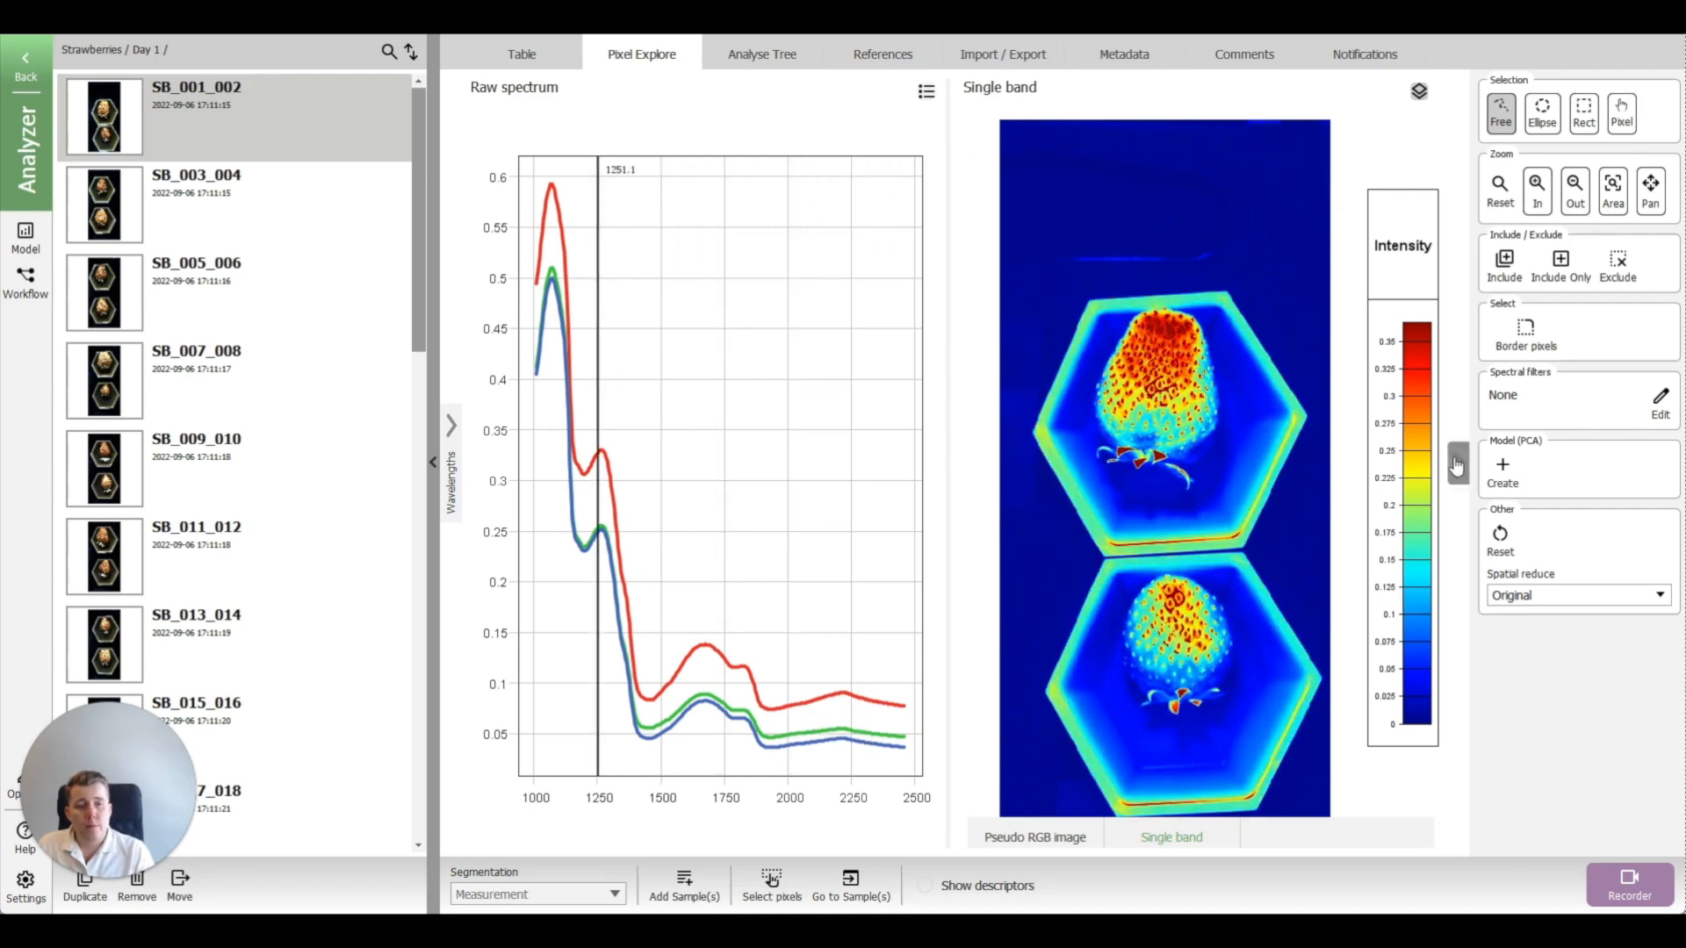
Step: Create a PCA model of the measurement's pixels and compare the max variance images of components 1 and 2
{"action": "left_click", "coordinate": [1503, 472]}
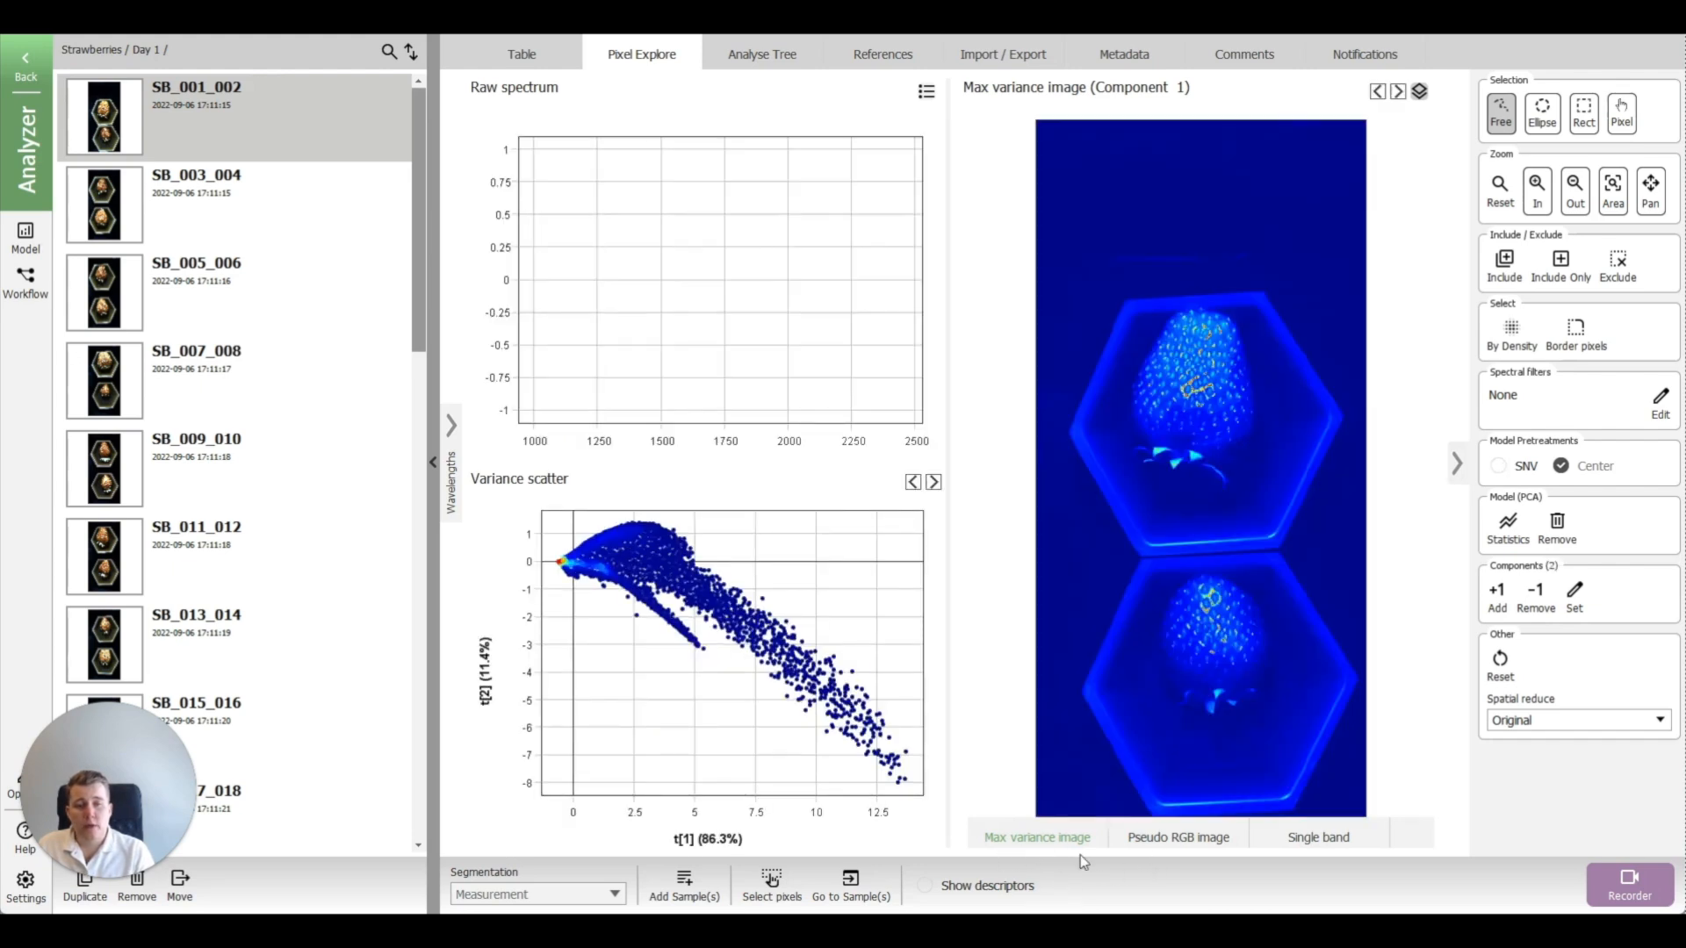
{"action": "left_click", "coordinate": [1399, 92]}
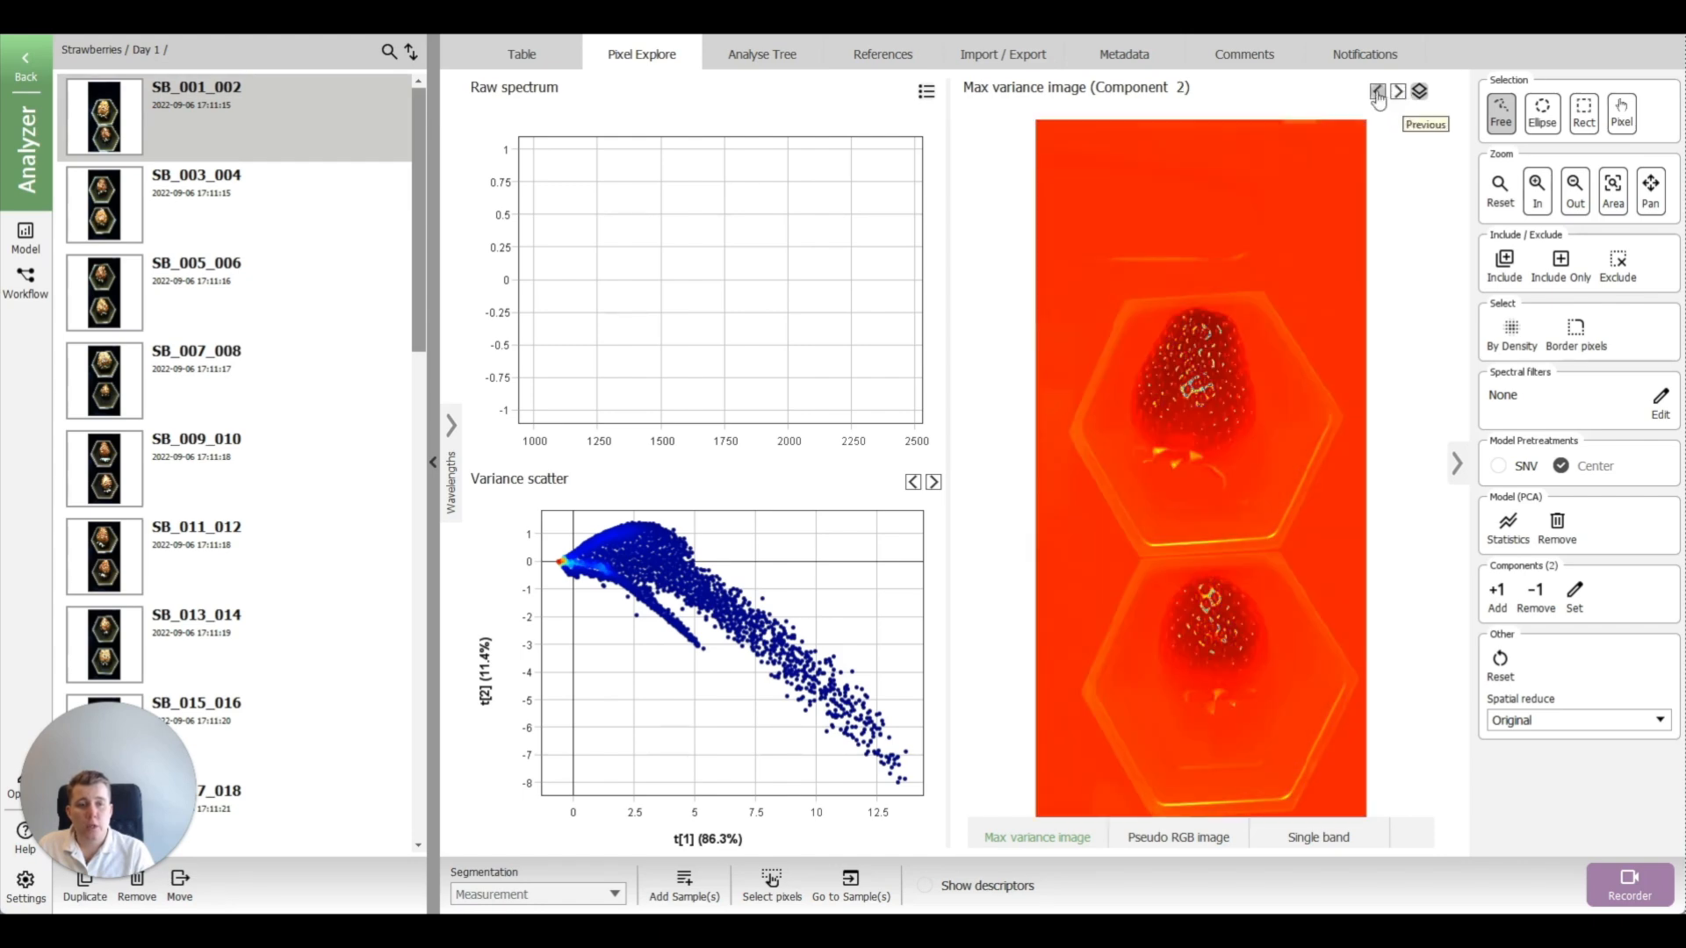
{"action": "left_click", "coordinate": [1378, 93]}
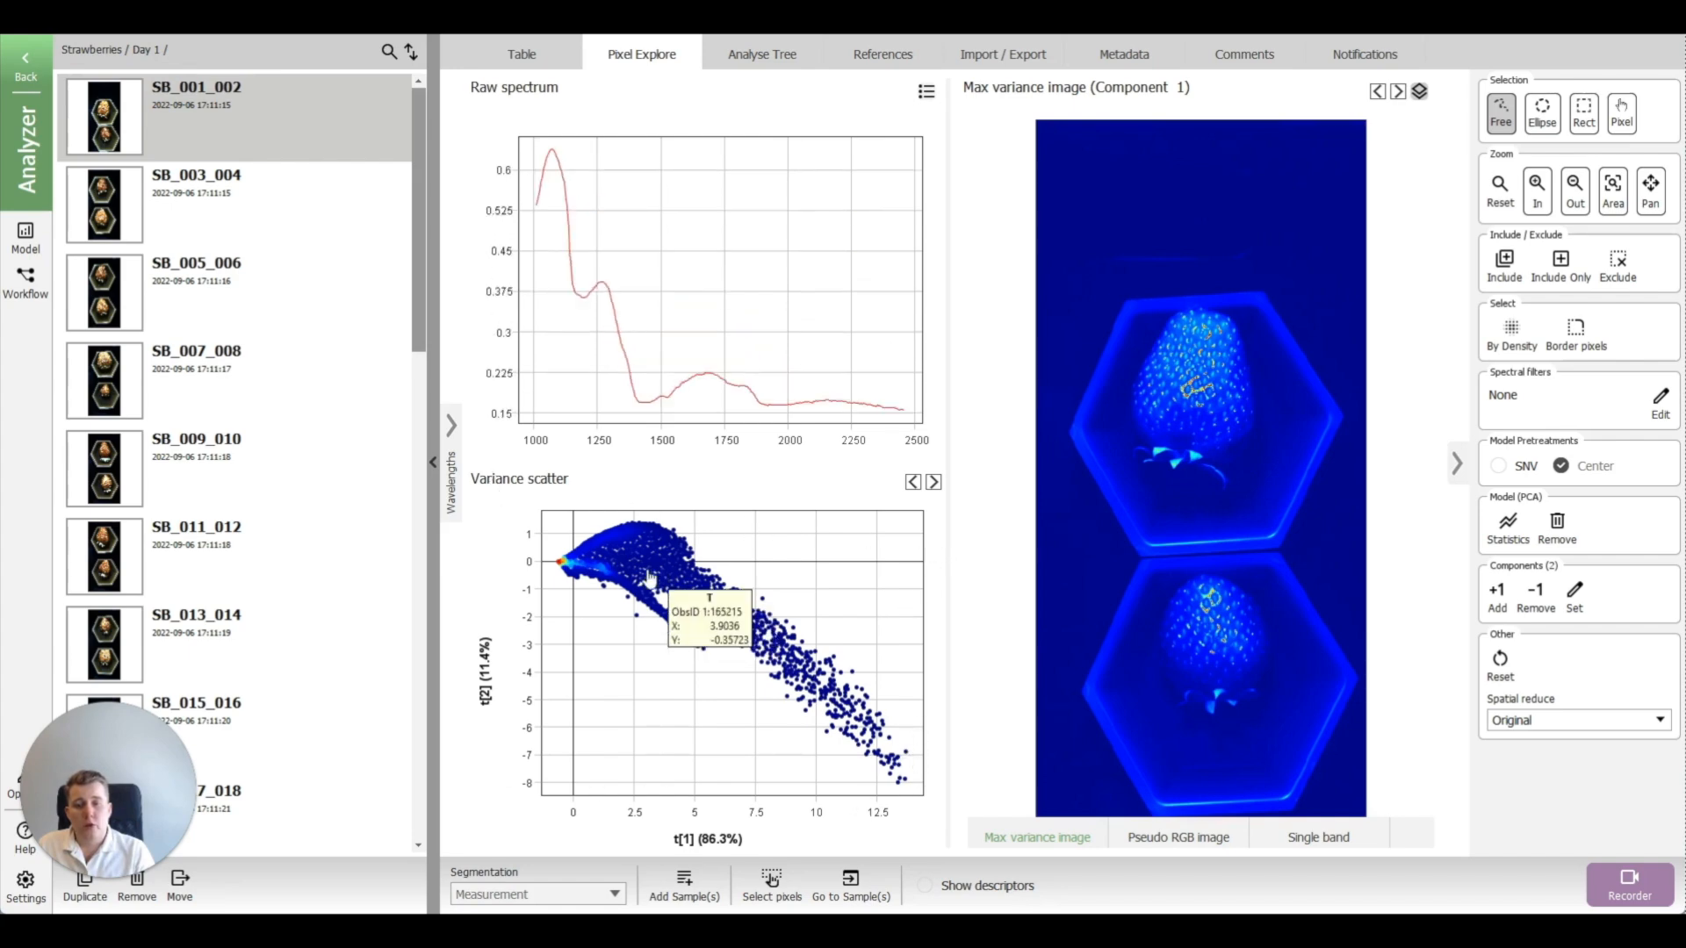
Step: Locate the upper strawberry's pixels in the variance scatter, lasso the whole strawberry cluster, and include only those pixels
{"action": "mouse_move", "coordinate": [1172, 376]}
{"action": "left_mouse_down"}
{"action": "mouse_move", "coordinate": [1201, 415]}
{"action": "mouse_move", "coordinate": [1224, 354]}
{"action": "left_mouse_up"}
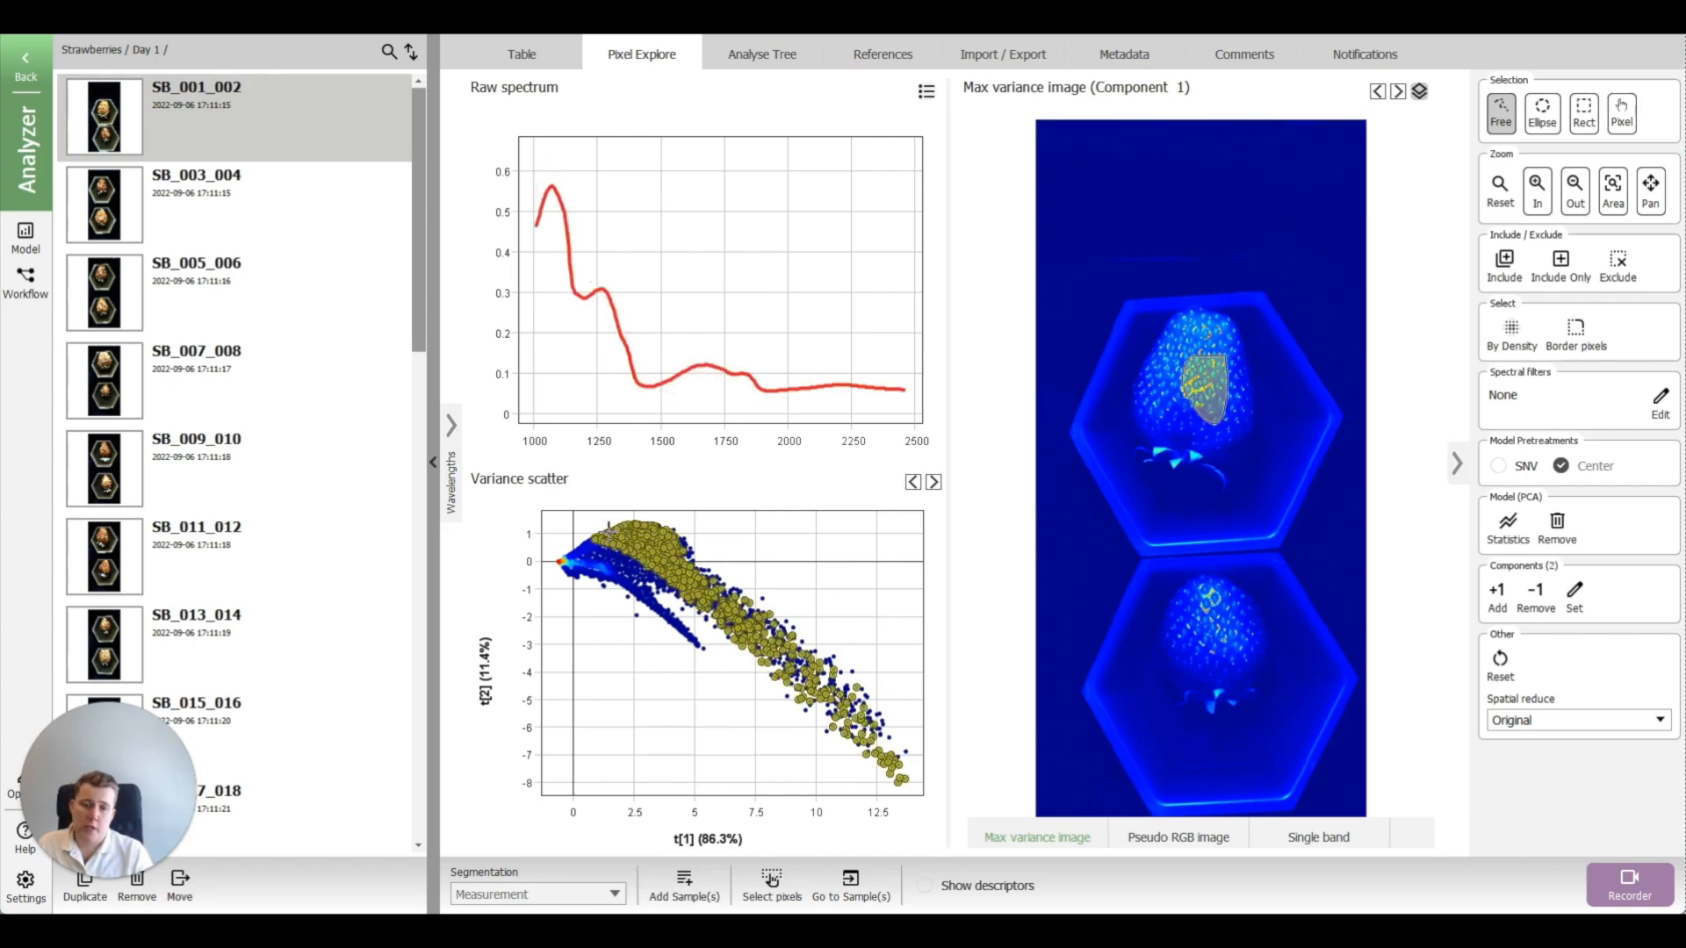
{"action": "mouse_move", "coordinate": [893, 679]}
{"action": "left_mouse_down"}
{"action": "mouse_move", "coordinate": [715, 548]}
{"action": "mouse_move", "coordinate": [608, 510]}
{"action": "mouse_move", "coordinate": [591, 551]}
{"action": "mouse_move", "coordinate": [723, 648]}
{"action": "left_mouse_up"}
{"action": "mouse_move", "coordinate": [822, 764]}
{"action": "left_mouse_down"}
{"action": "mouse_move", "coordinate": [923, 780]}
{"action": "mouse_move", "coordinate": [926, 762]}
{"action": "left_mouse_up"}
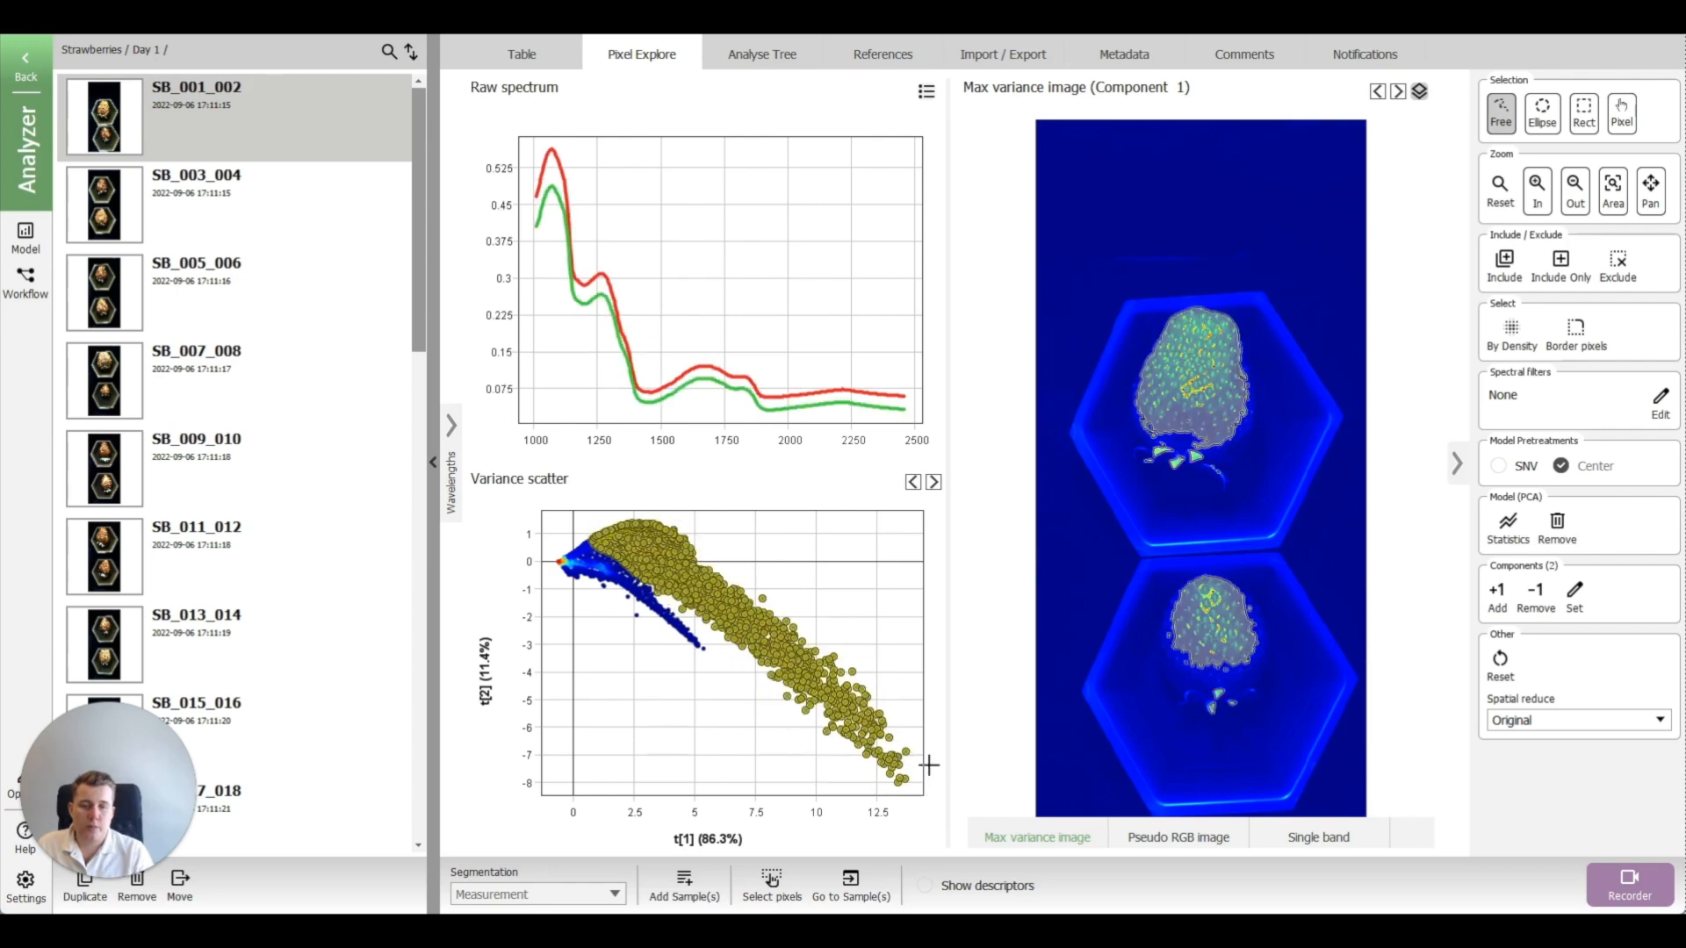
{"action": "left_click", "coordinate": [1561, 265]}
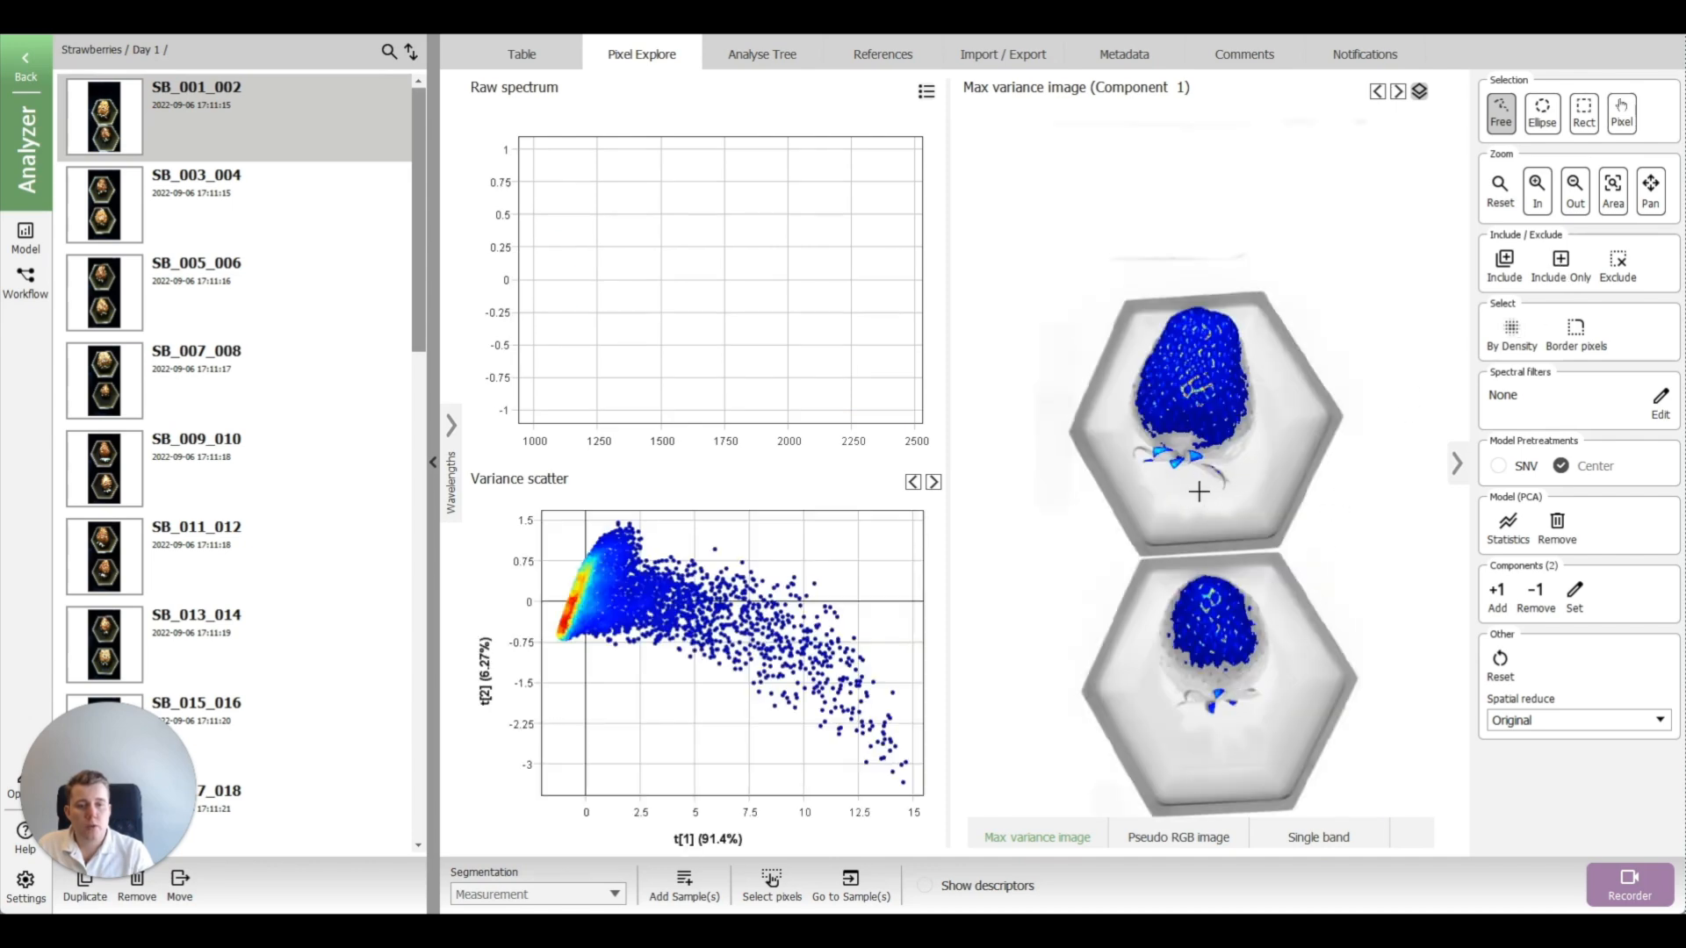
Step: Locate the upper strawberry's leaf pixels in the variance scatter, lasso the leaf and glare points along its lower side, and exclude them
{"action": "mouse_move", "coordinate": [1172, 485]}
{"action": "left_mouse_down"}
{"action": "mouse_move", "coordinate": [1202, 479]}
{"action": "mouse_move", "coordinate": [1179, 446]}
{"action": "mouse_move", "coordinate": [1114, 475]}
{"action": "mouse_move", "coordinate": [1126, 505]}
{"action": "left_mouse_up"}
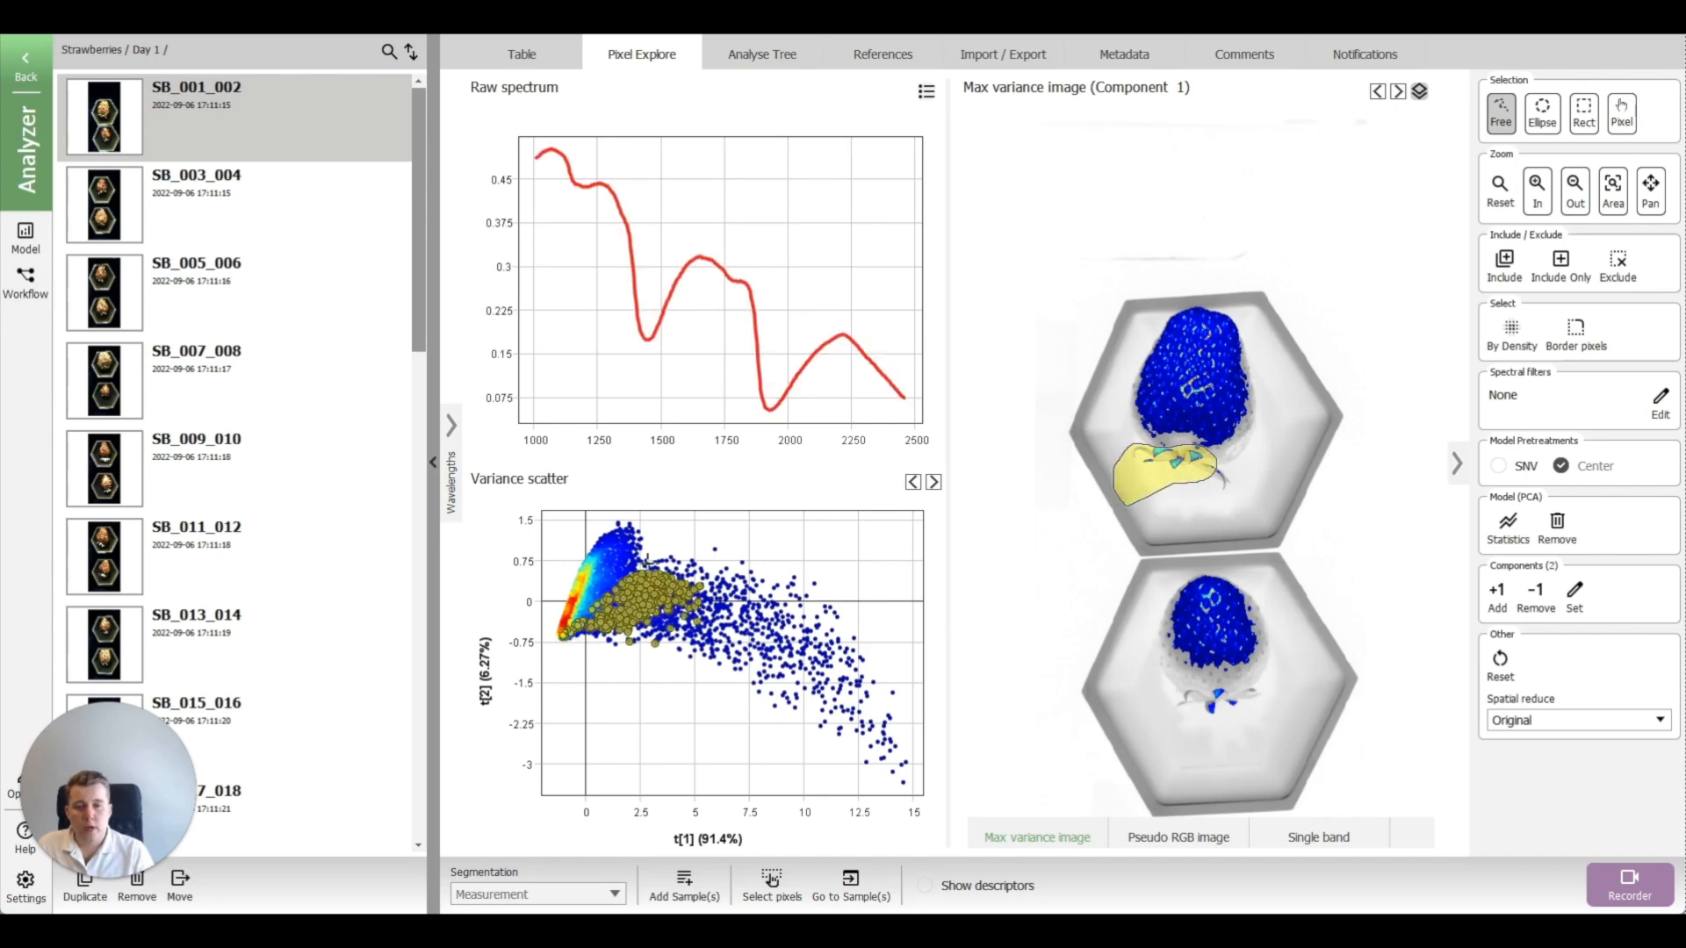
{"action": "mouse_move", "coordinate": [573, 615]}
{"action": "left_mouse_down"}
{"action": "mouse_move", "coordinate": [659, 563]}
{"action": "mouse_move", "coordinate": [826, 597]}
{"action": "mouse_move", "coordinate": [914, 697]}
{"action": "left_mouse_up"}
{"action": "mouse_move", "coordinate": [902, 796]}
{"action": "left_mouse_down"}
{"action": "mouse_move", "coordinate": [835, 802]}
{"action": "mouse_move", "coordinate": [770, 771]}
{"action": "left_mouse_up"}
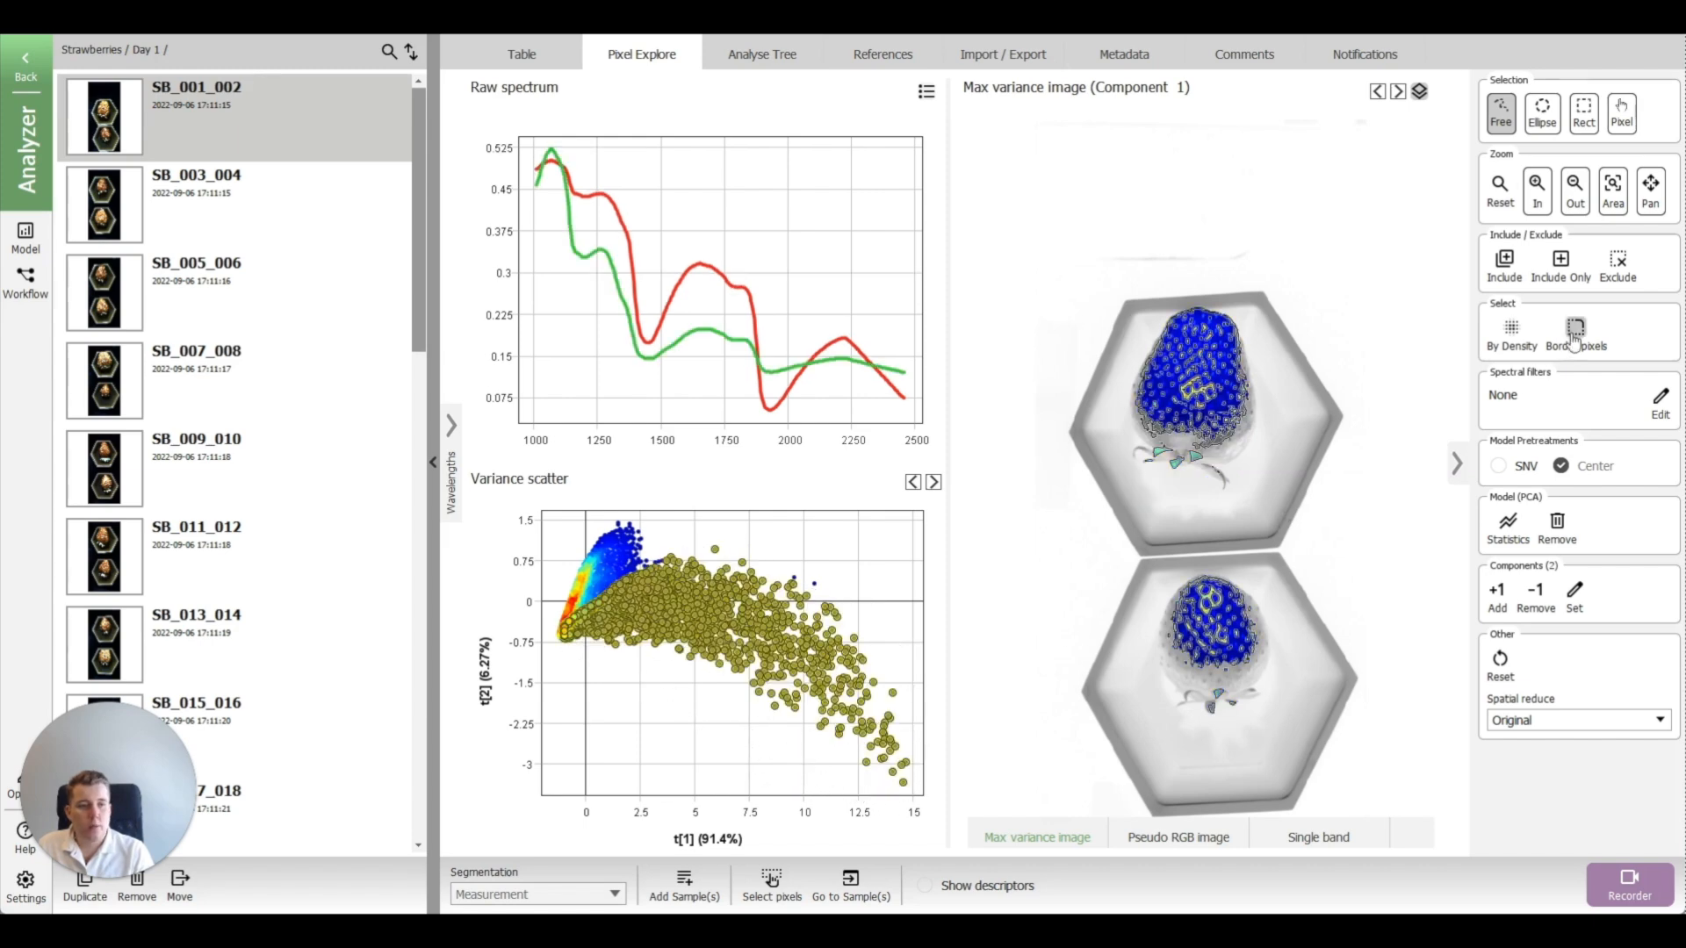
{"action": "left_click", "coordinate": [1625, 277]}
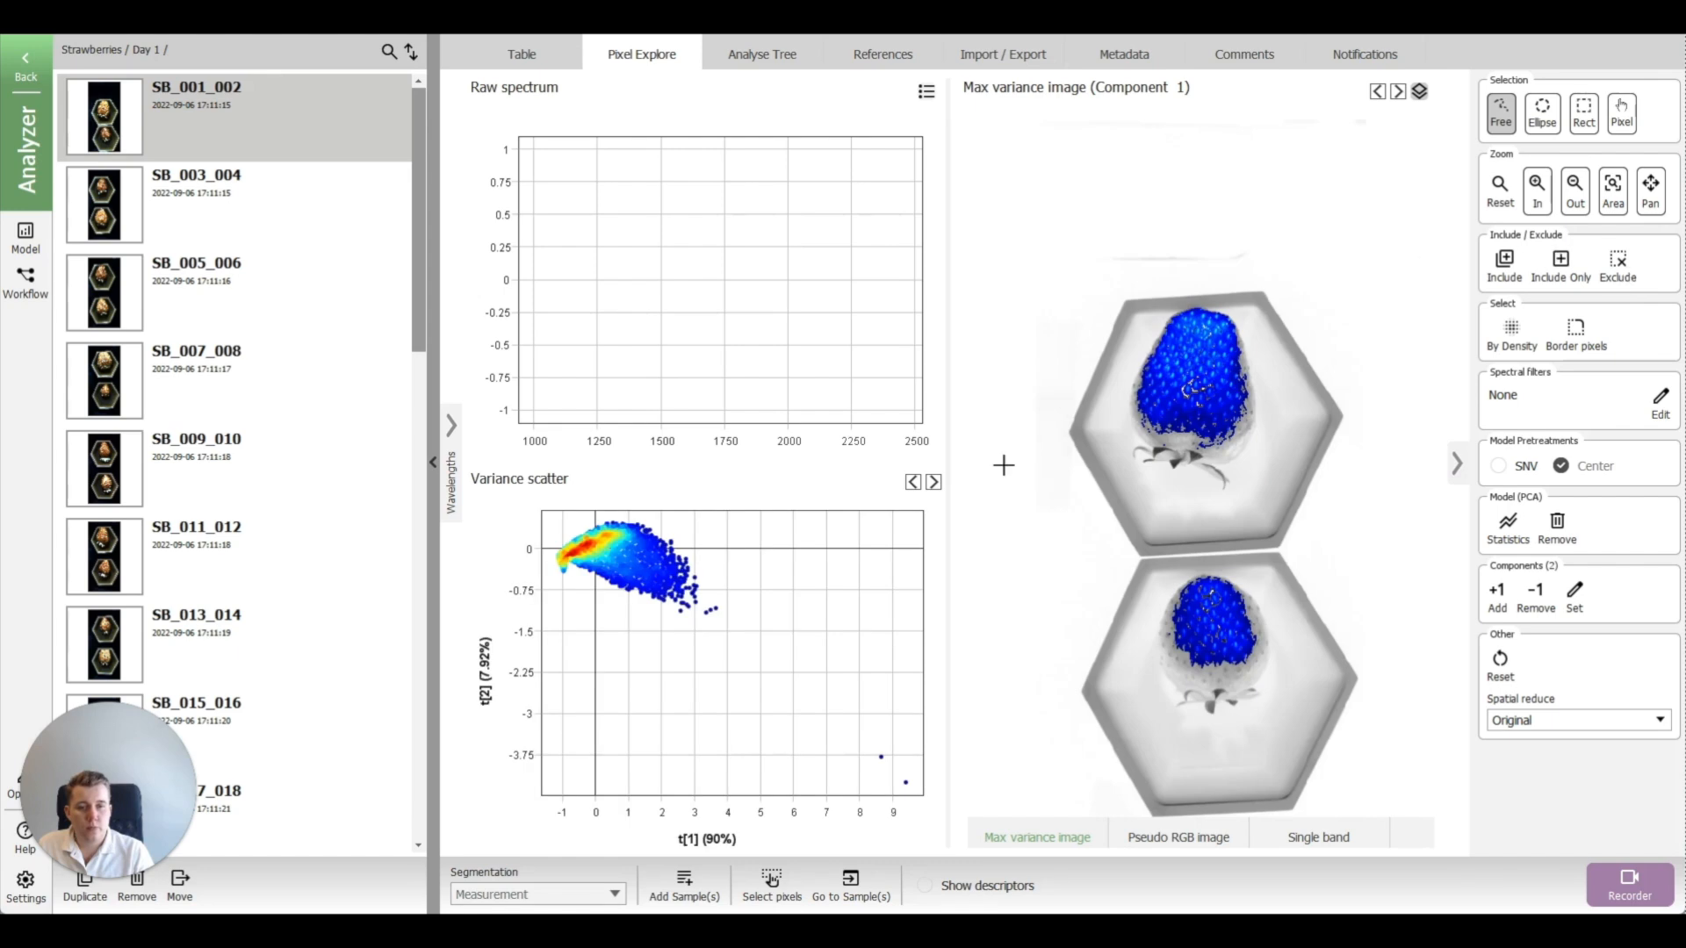
Step: Exclude the two remaining outlier points in the variance scatter and inspect the cleaned strawberries in the max variance image
{"action": "mouse_move", "coordinate": [907, 716]}
{"action": "left_mouse_down"}
{"action": "mouse_move", "coordinate": [887, 796]}
{"action": "mouse_move", "coordinate": [936, 786]}
{"action": "left_mouse_up"}
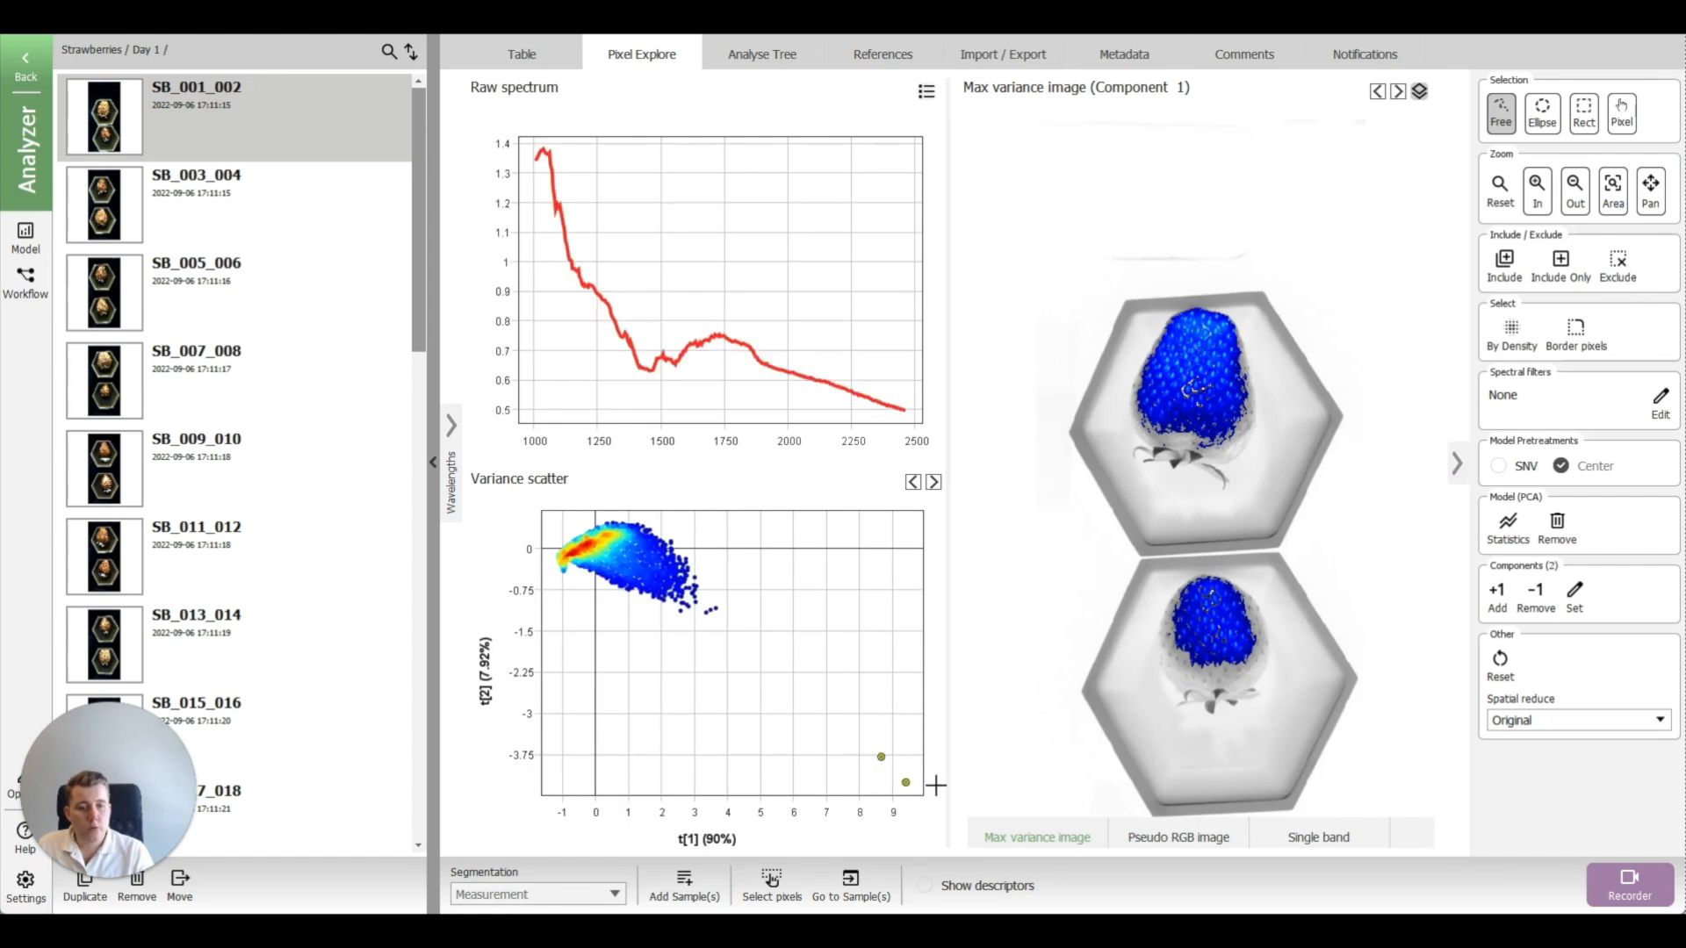
{"action": "left_click", "coordinate": [1621, 268]}
{"action": "scroll", "coordinate": [1250, 293], "scroll_direction": "up", "scroll_amount": 2}
{"action": "scroll", "coordinate": [1173, 419], "scroll_direction": "down", "scroll_amount": 2}
{"action": "scroll", "coordinate": [1242, 650], "scroll_direction": "up", "scroll_amount": 2}
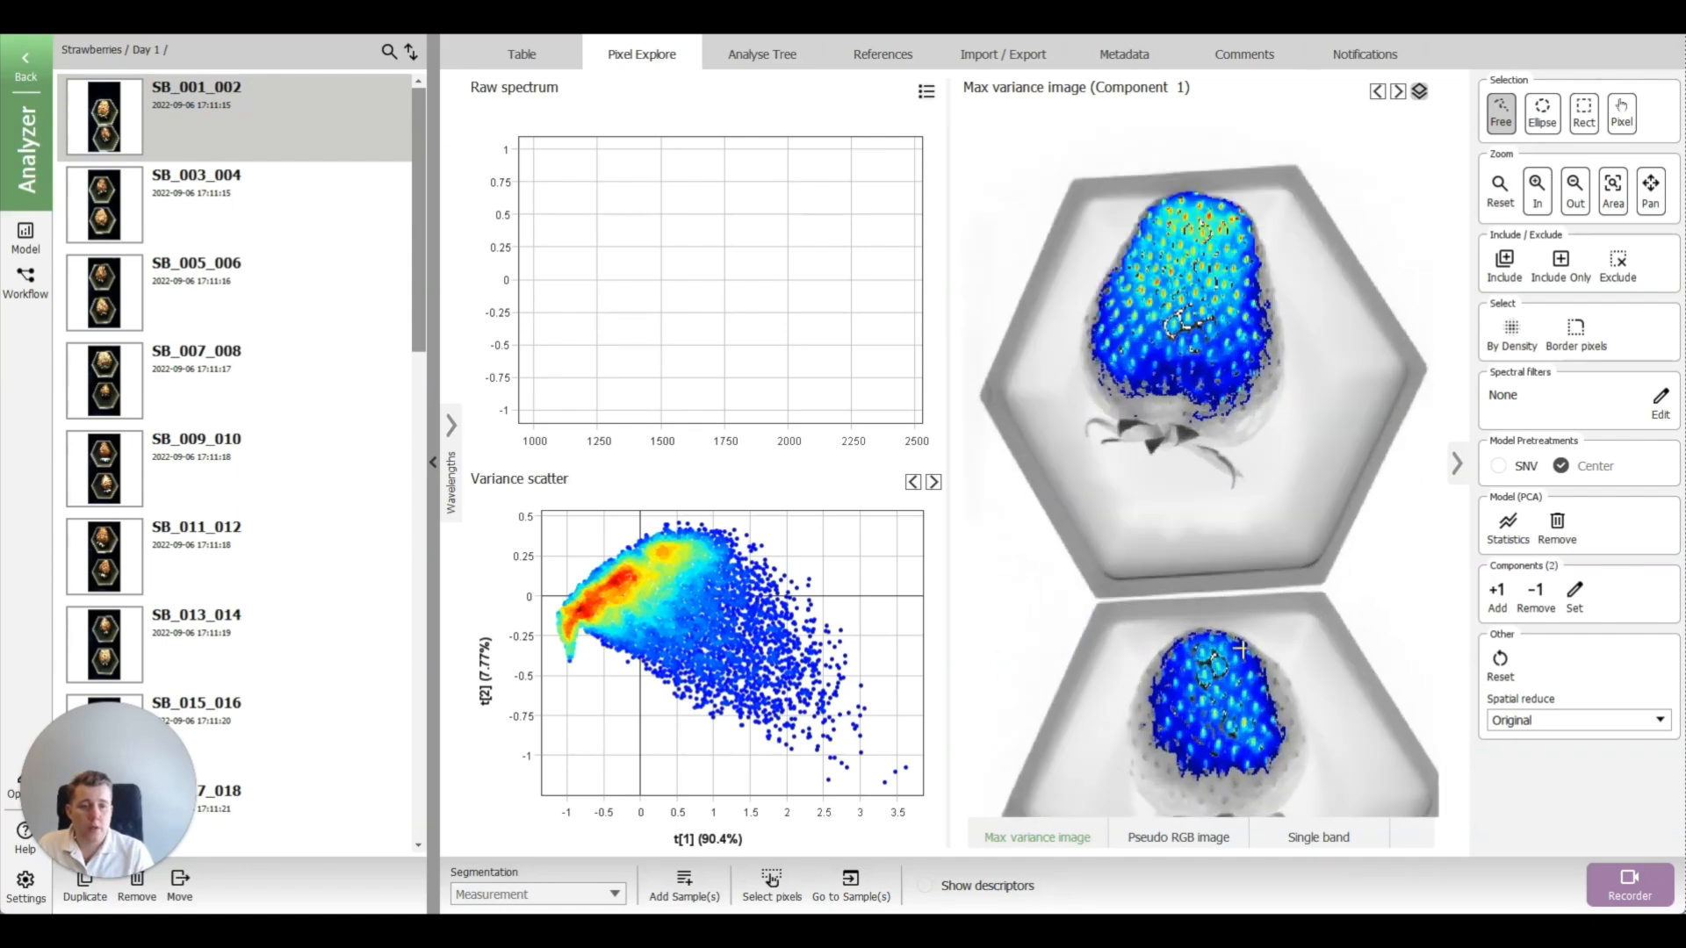
{"action": "scroll", "coordinate": [1242, 650], "scroll_direction": "up", "scroll_amount": 1}
{"action": "scroll", "coordinate": [1168, 527], "scroll_direction": "down", "scroll_amount": 2}
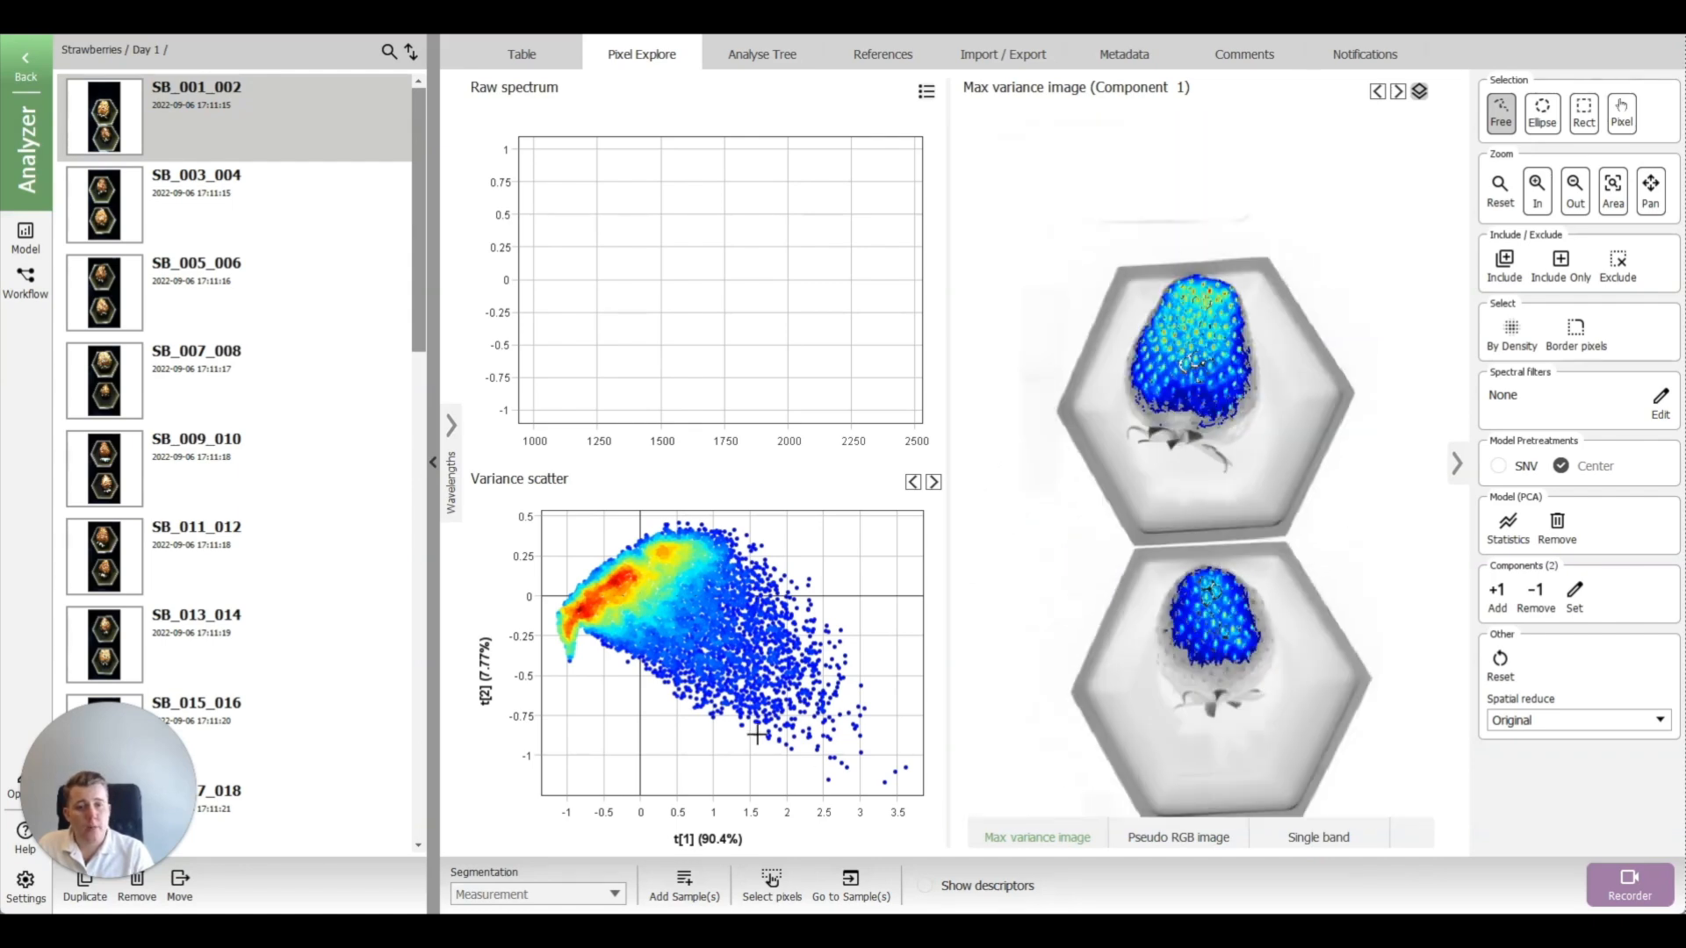
{"action": "scroll", "coordinate": [1004, 707], "scroll_direction": "down", "scroll_amount": 1}
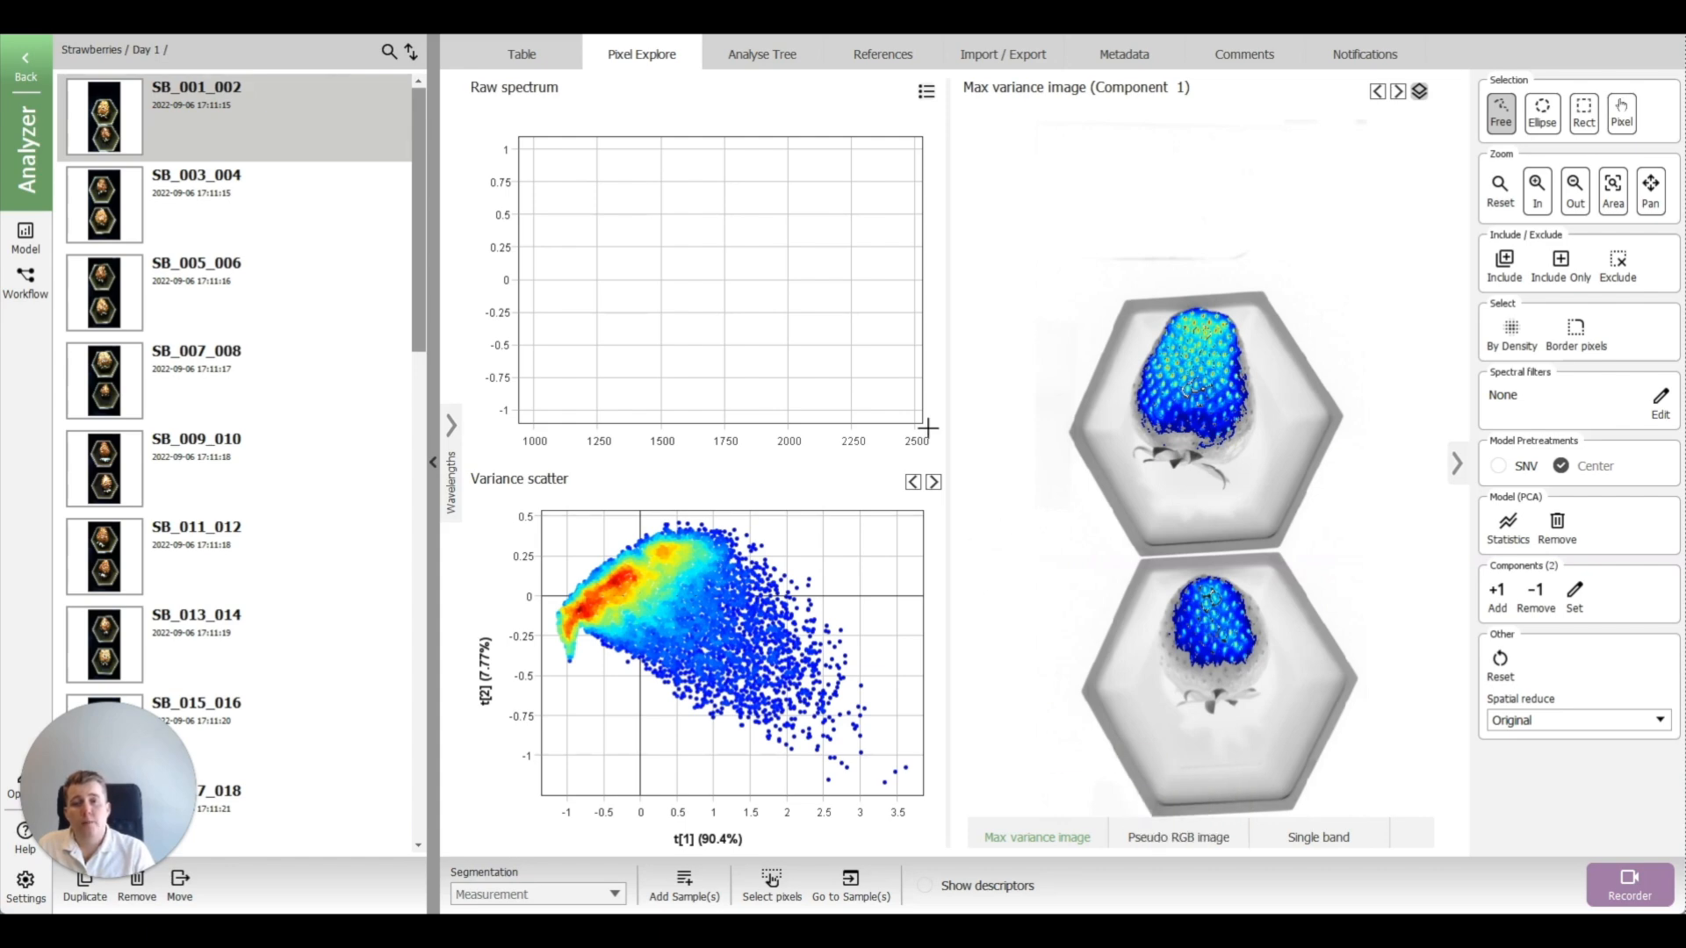
Step: Return to the measurement's table and go back to the Strawberries project overview with the Day 1 group selected
{"action": "left_click", "coordinate": [536, 68]}
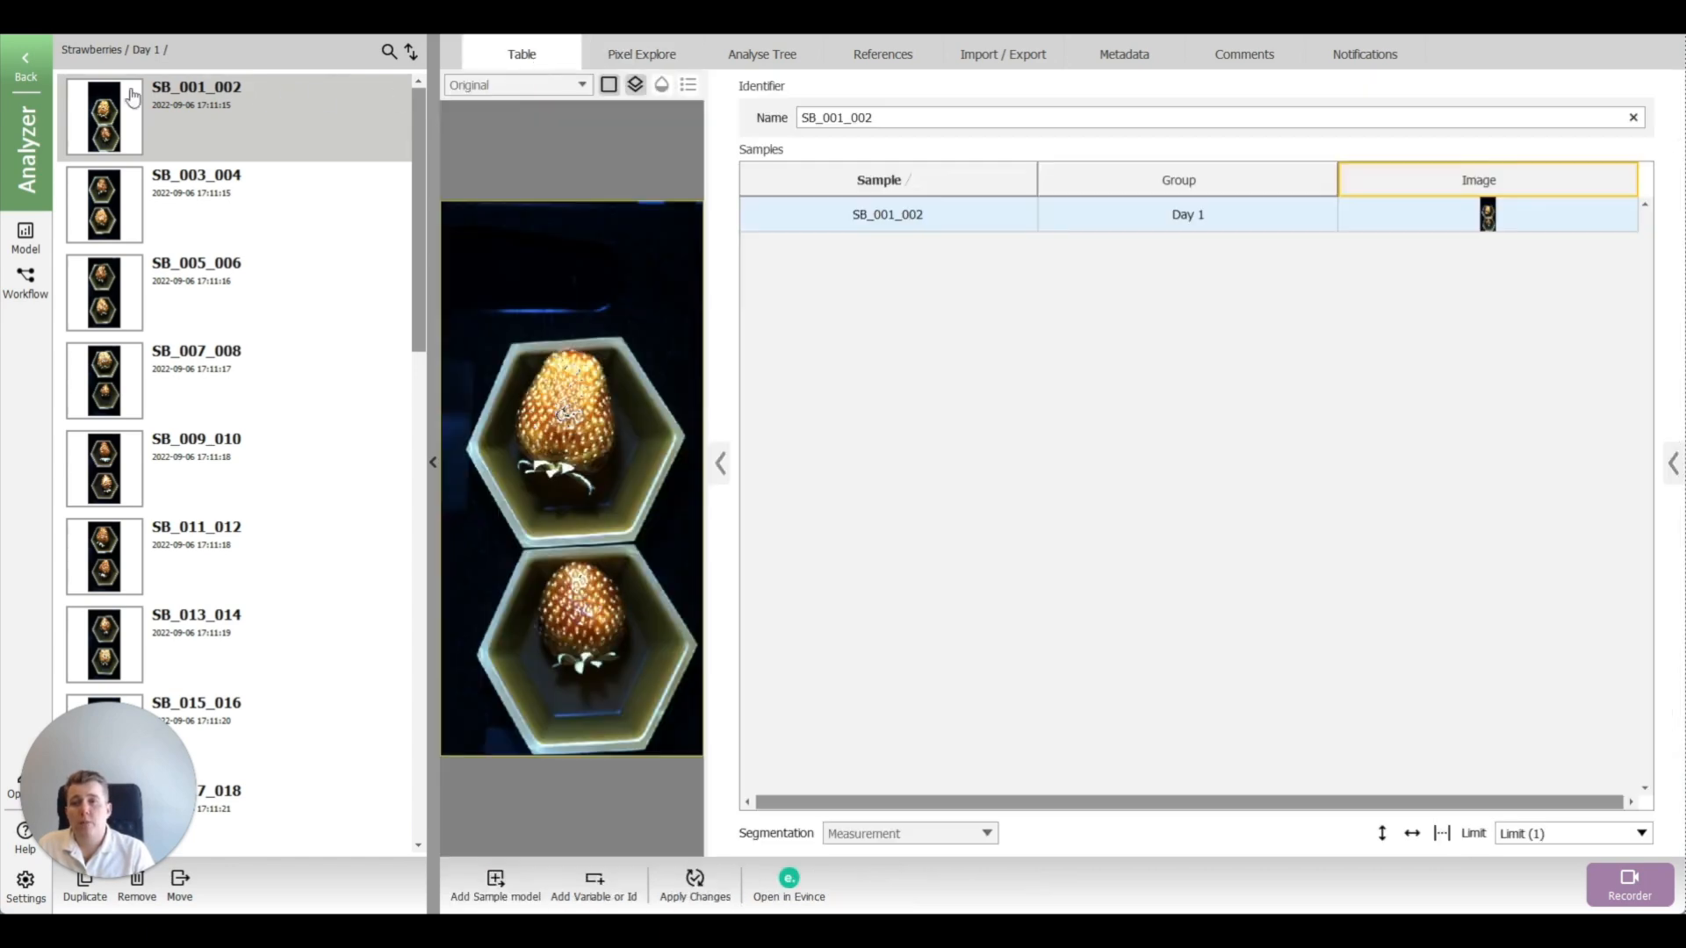
{"action": "left_click", "coordinate": [27, 77]}
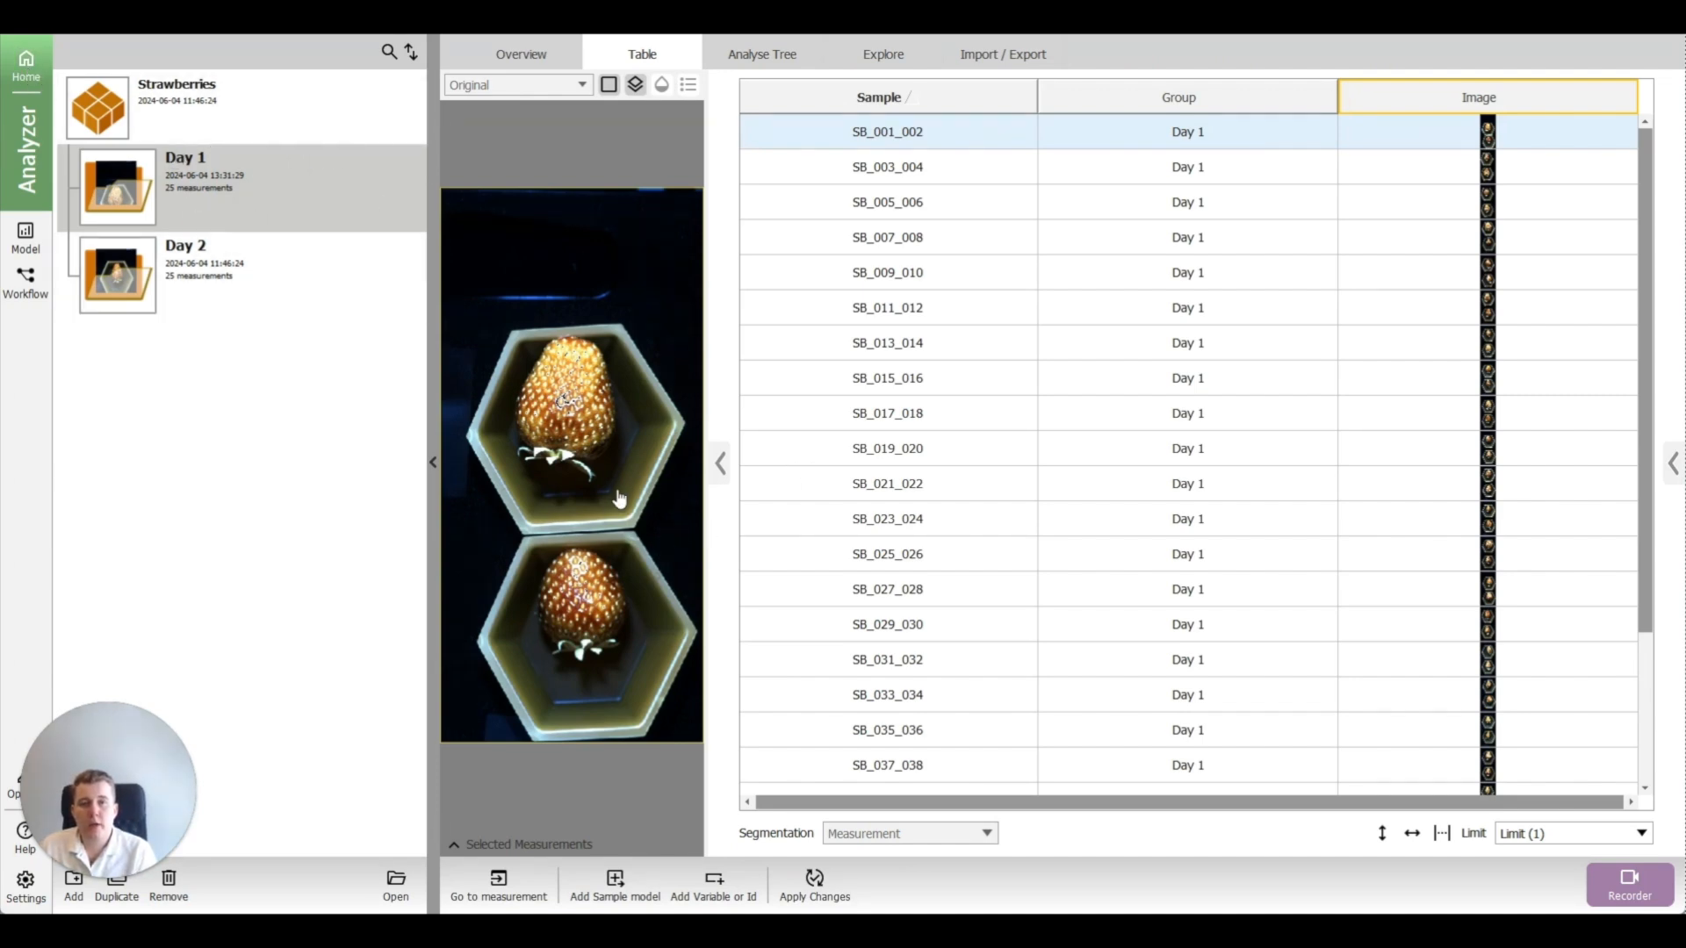
{"action": "left_click_drag", "start_coordinate": [200, 862], "coordinate": [1635, 856]}
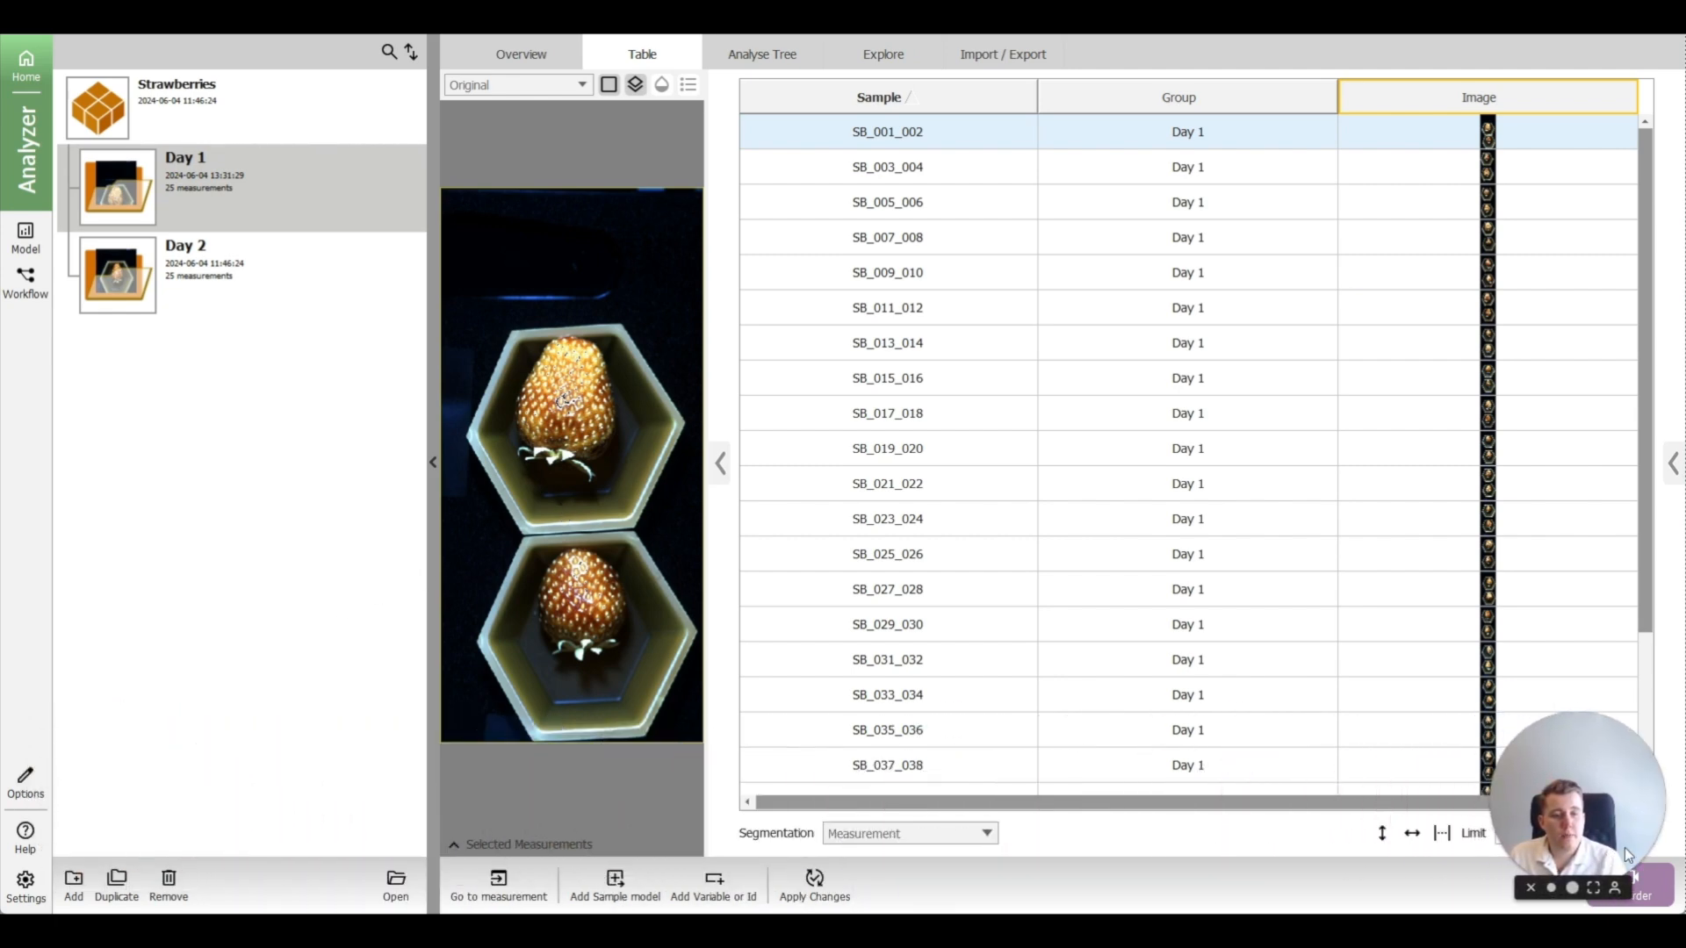
Step: Examine the Analyse Tree's Measurement node parameters and the available segmentation node types without adding a node
{"action": "left_click", "coordinate": [758, 69]}
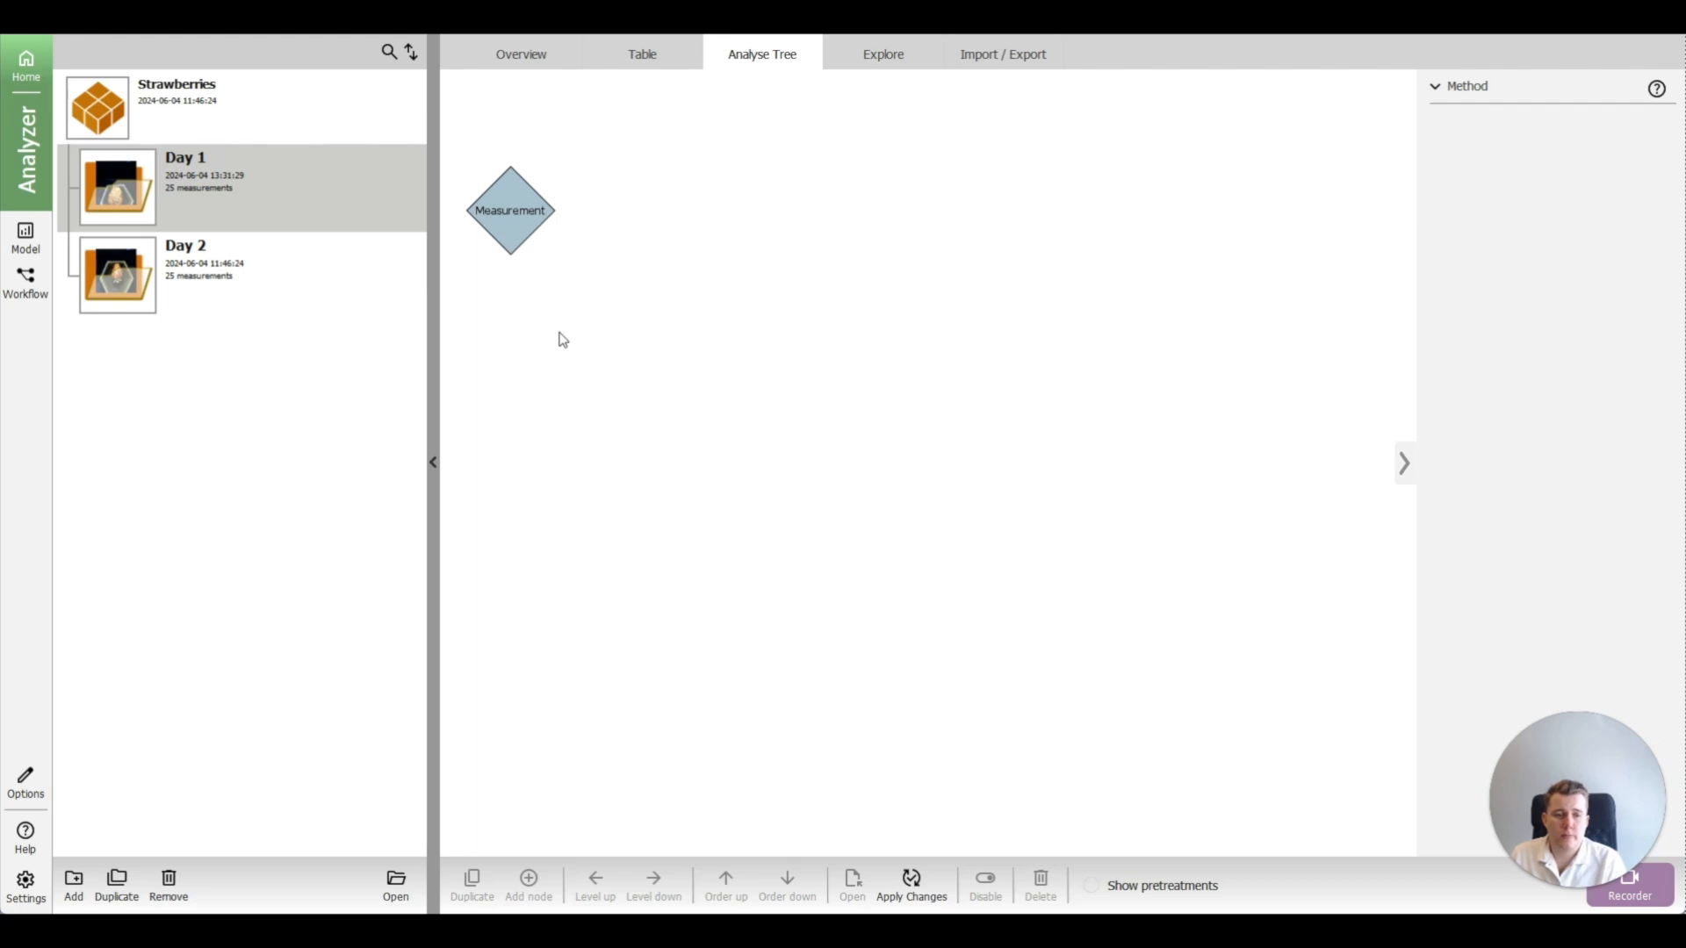
{"action": "left_click", "coordinate": [518, 220]}
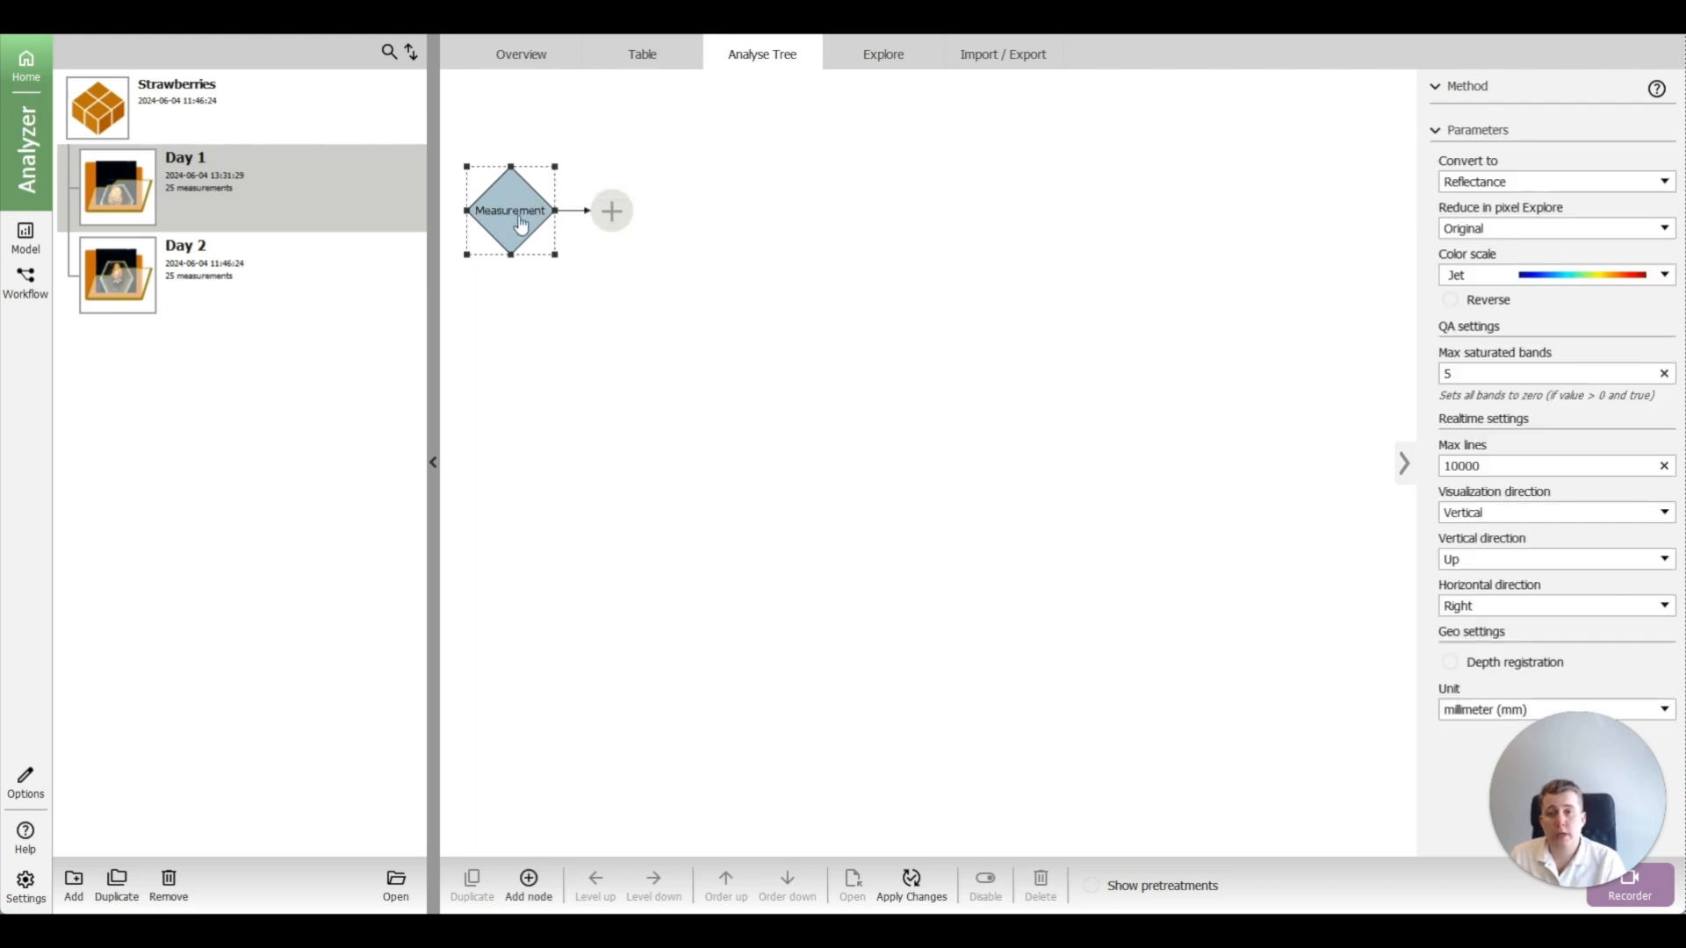
{"action": "left_click", "coordinate": [612, 213]}
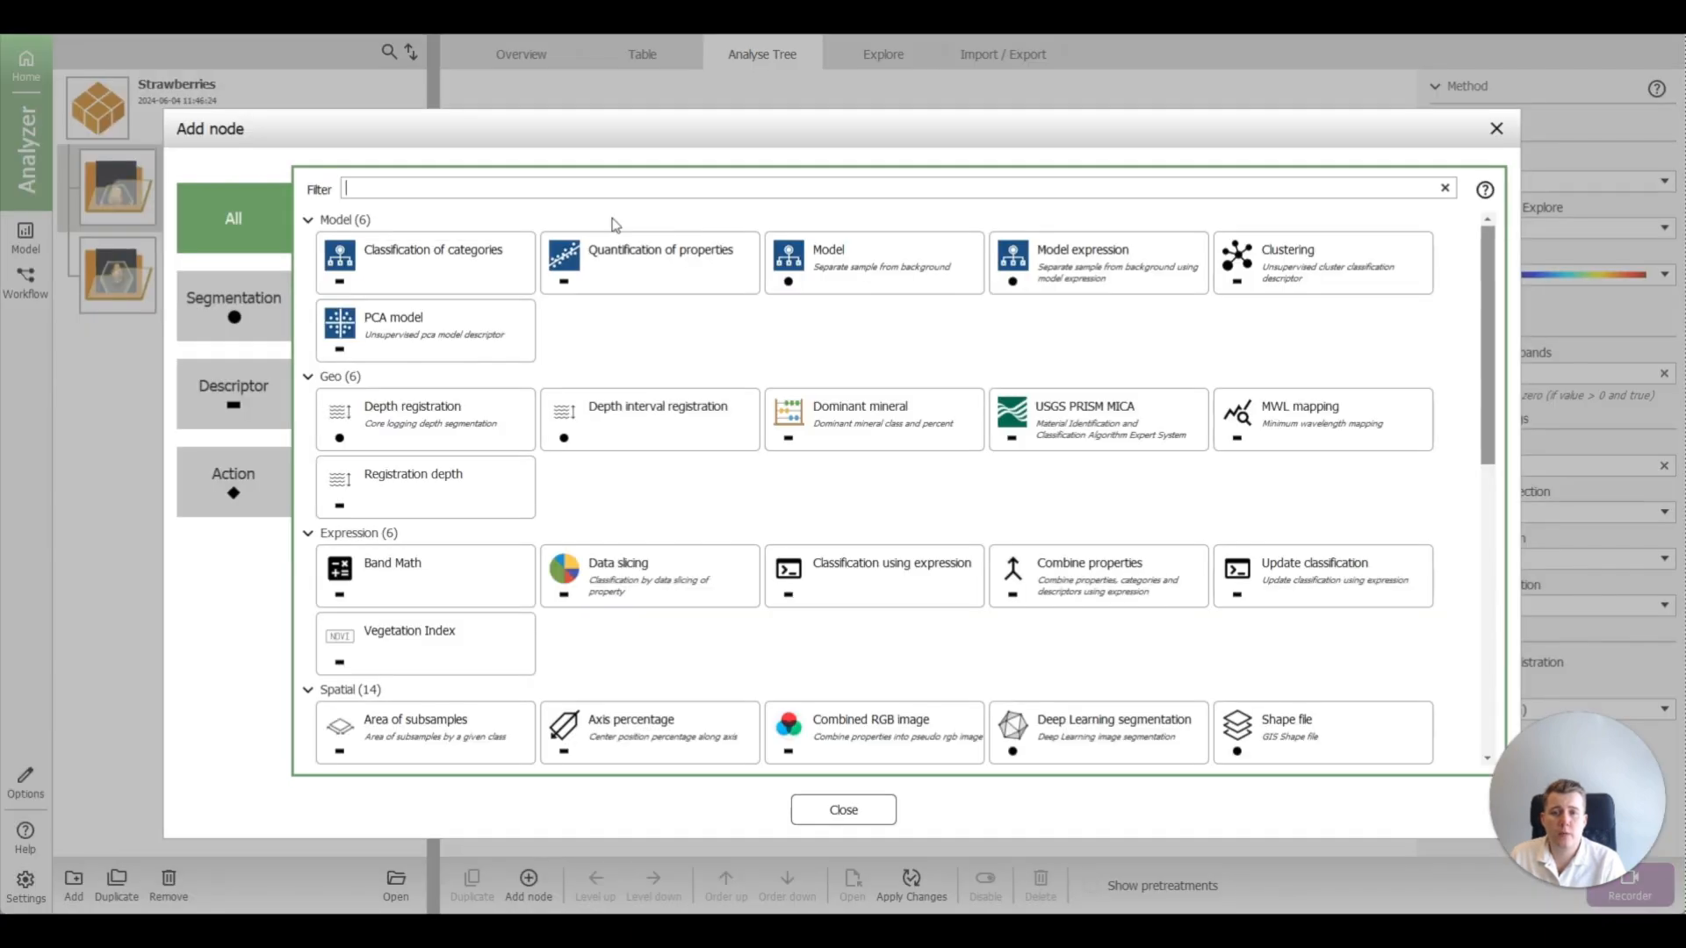
{"action": "left_click", "coordinate": [232, 318]}
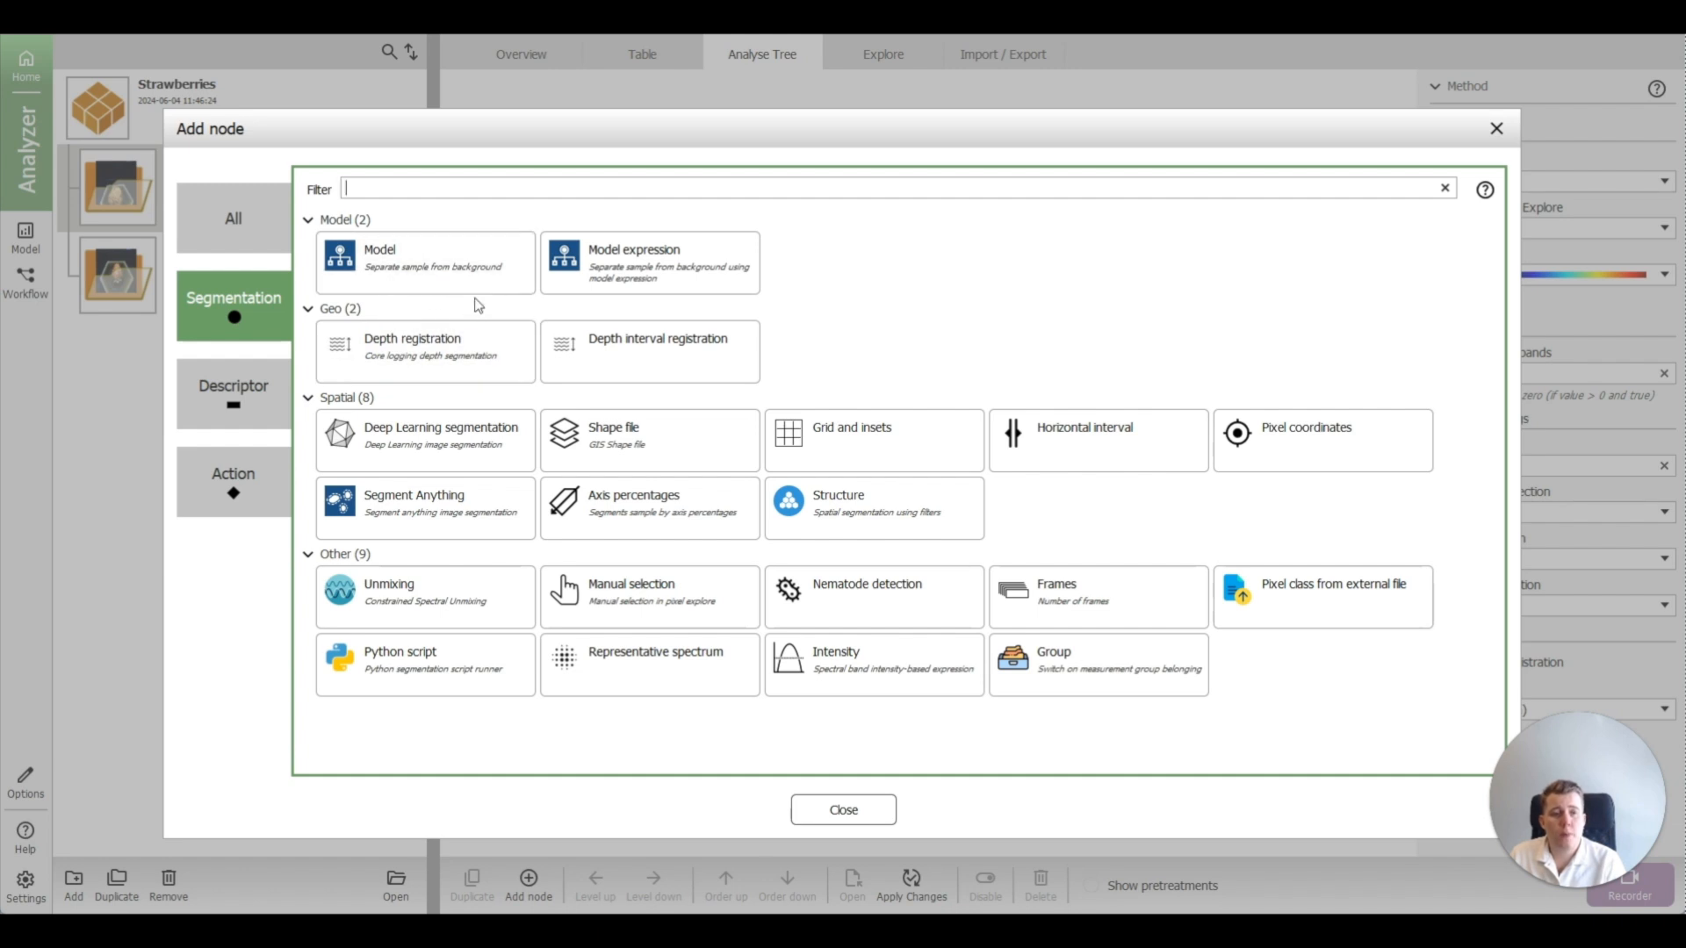
{"action": "left_click", "coordinate": [1498, 129]}
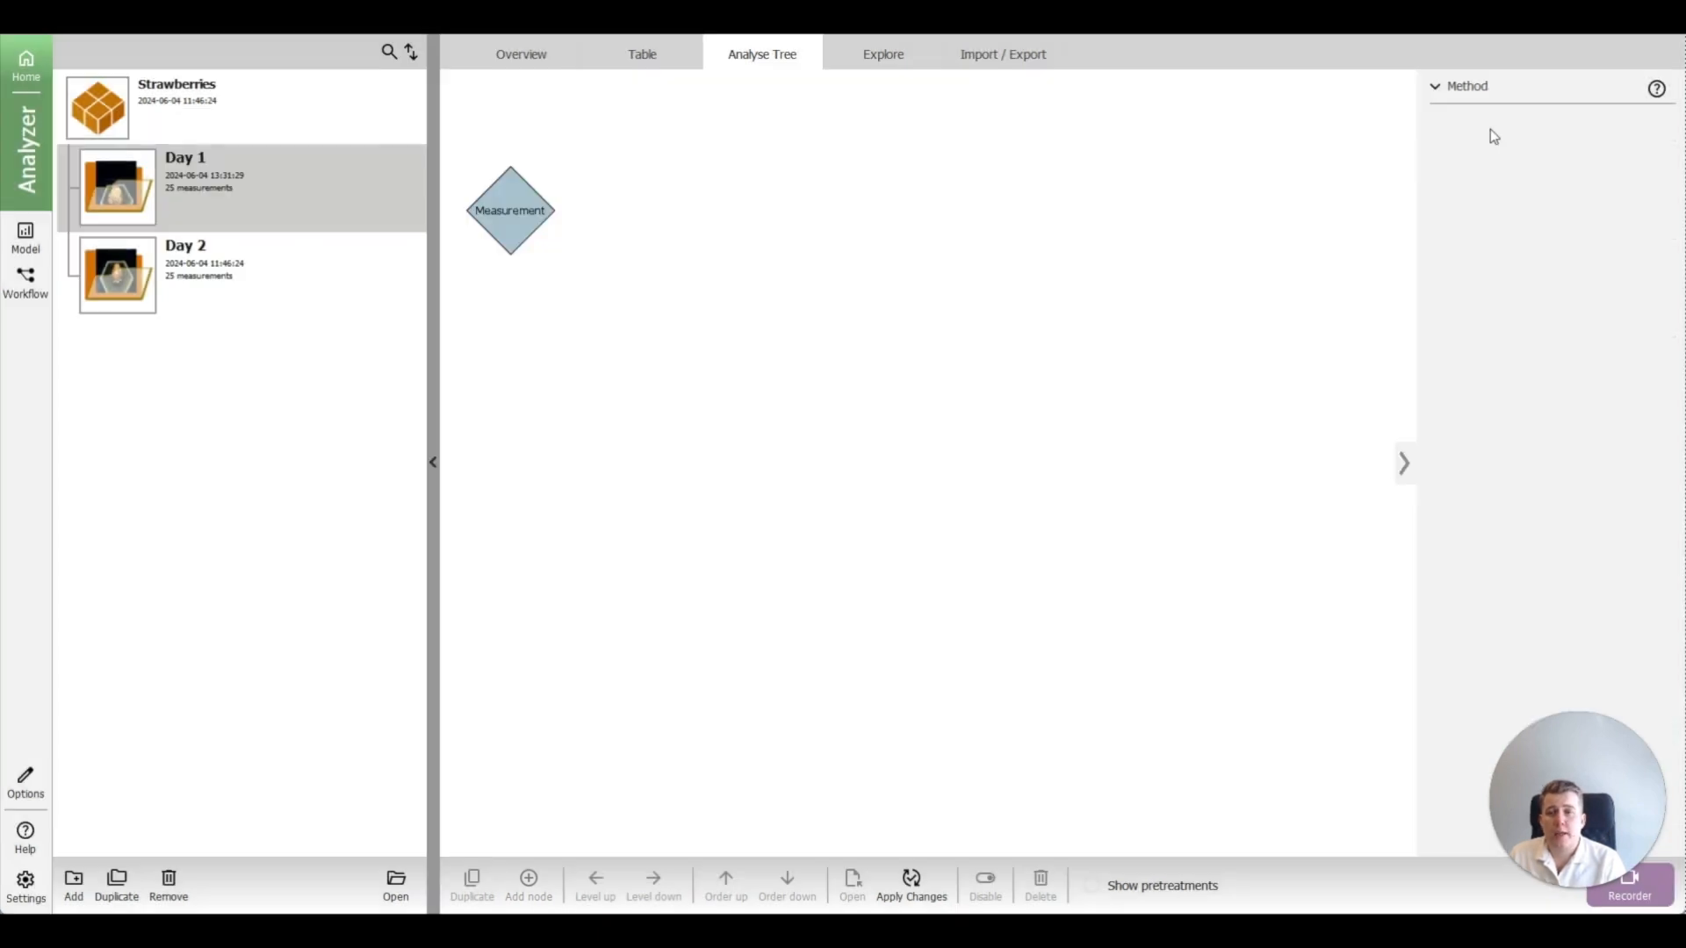
Step: Start a new model for the project and review the Quantification and Classification model types and their available methods
{"action": "left_click", "coordinate": [27, 237]}
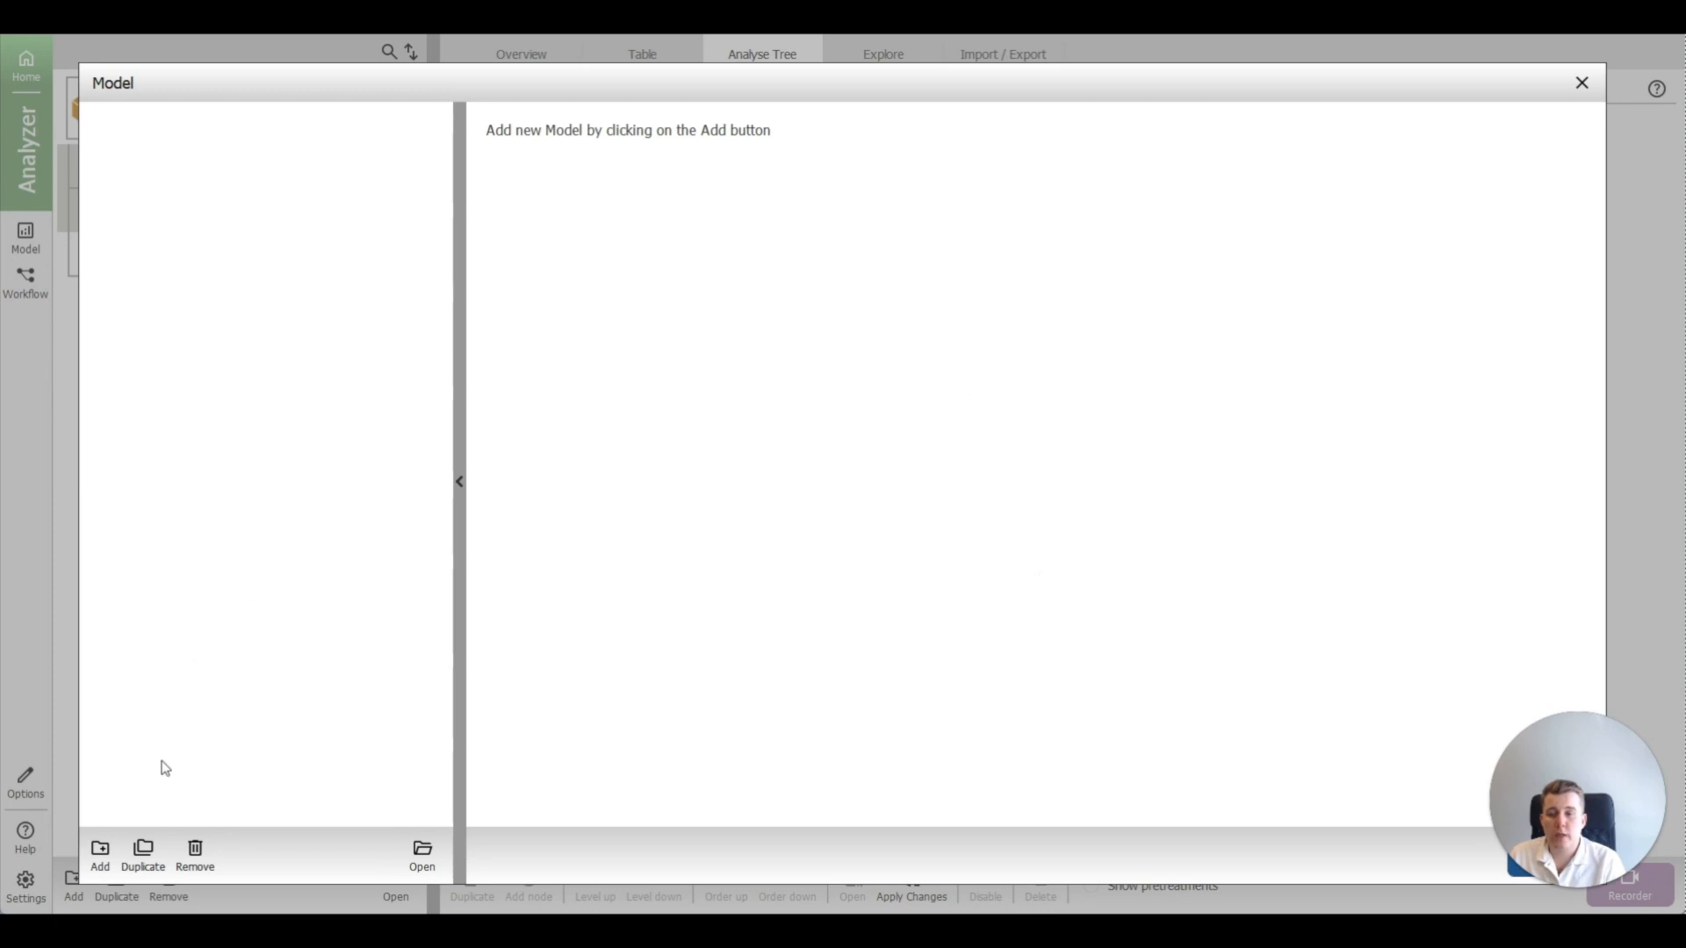
{"action": "left_click", "coordinate": [101, 852]}
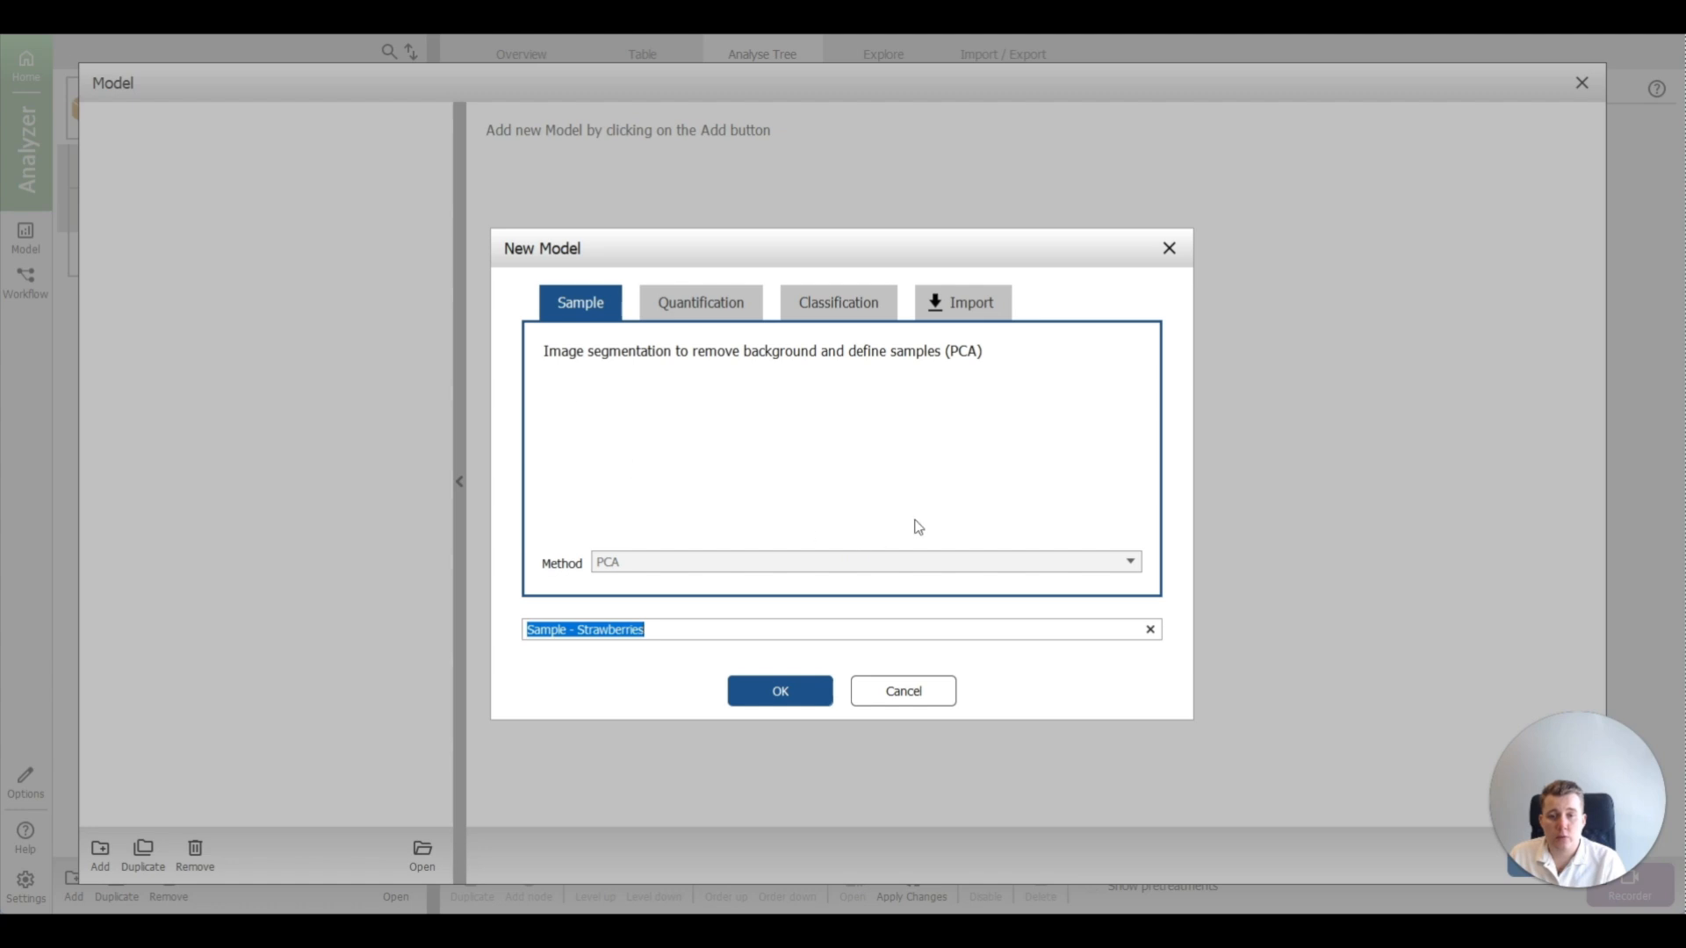
{"action": "left_click", "coordinate": [717, 314]}
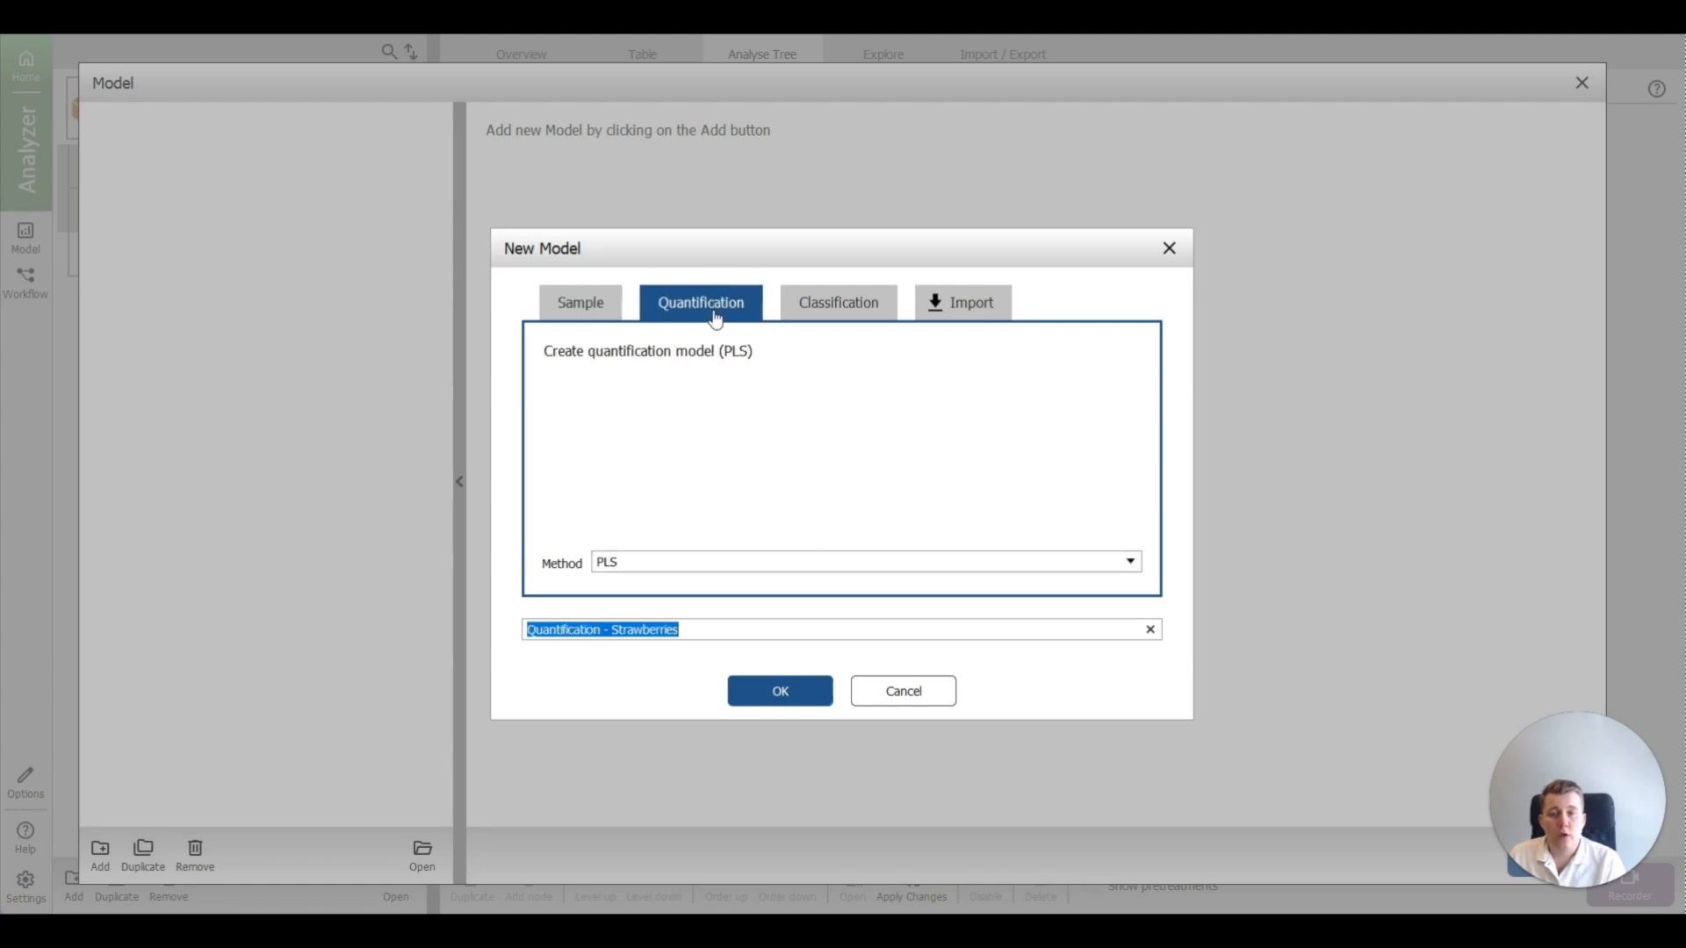
{"action": "left_click", "coordinate": [713, 572]}
{"action": "left_click", "coordinate": [766, 479]}
{"action": "left_click", "coordinate": [831, 322]}
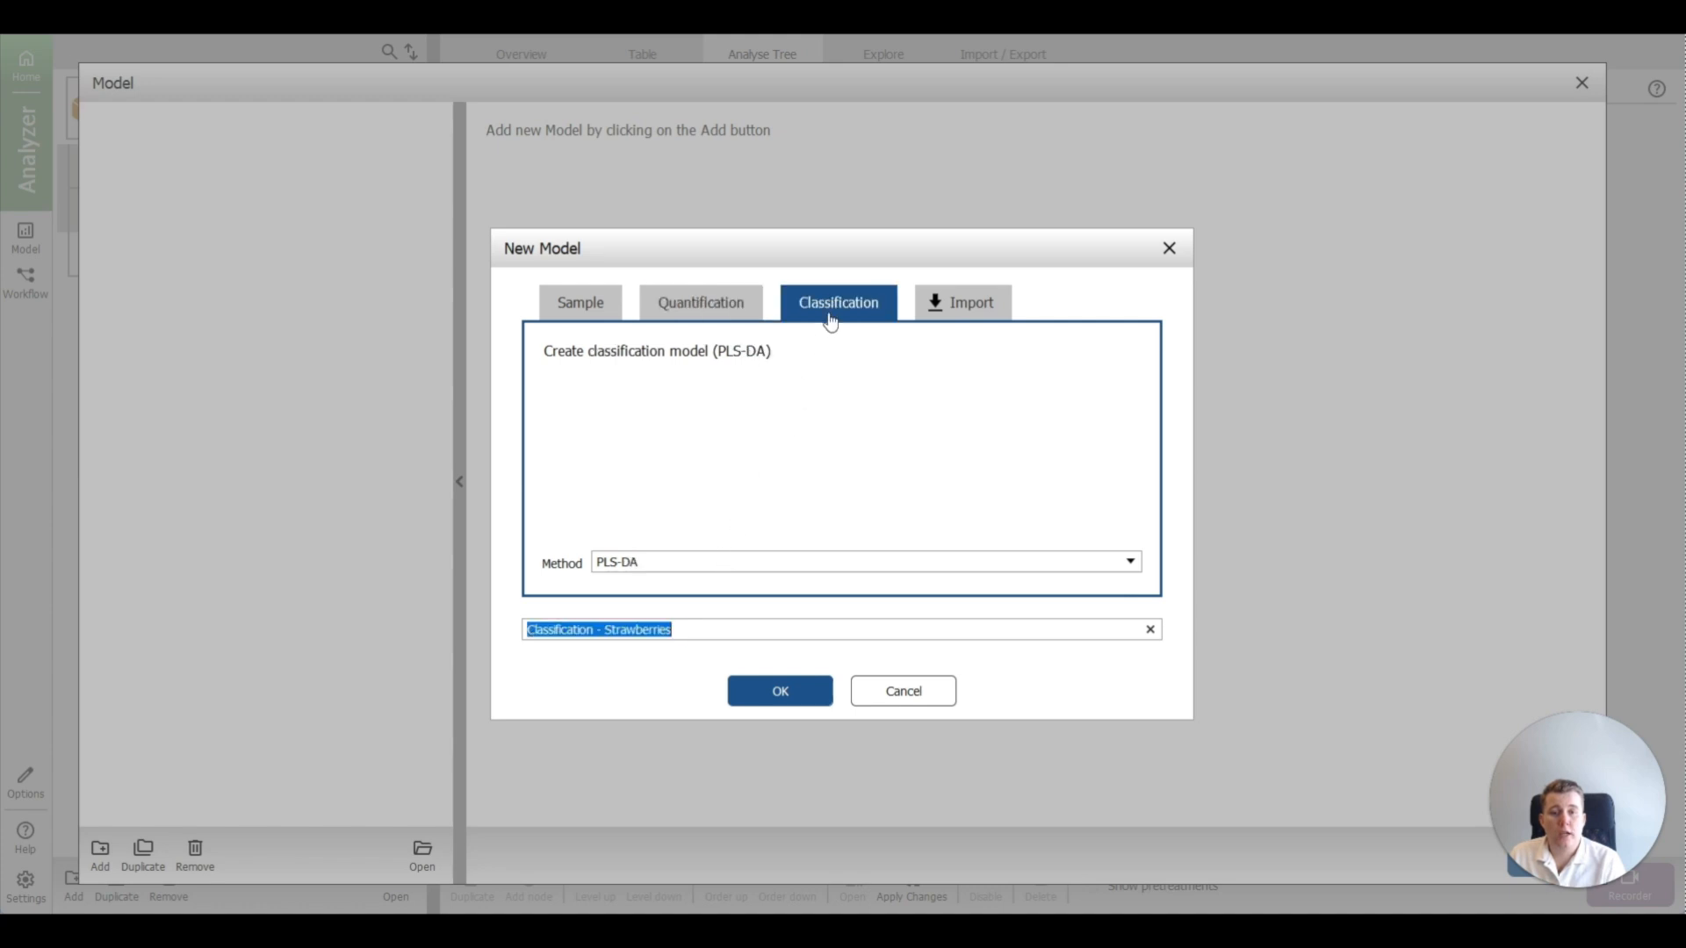
{"action": "left_click", "coordinate": [672, 569]}
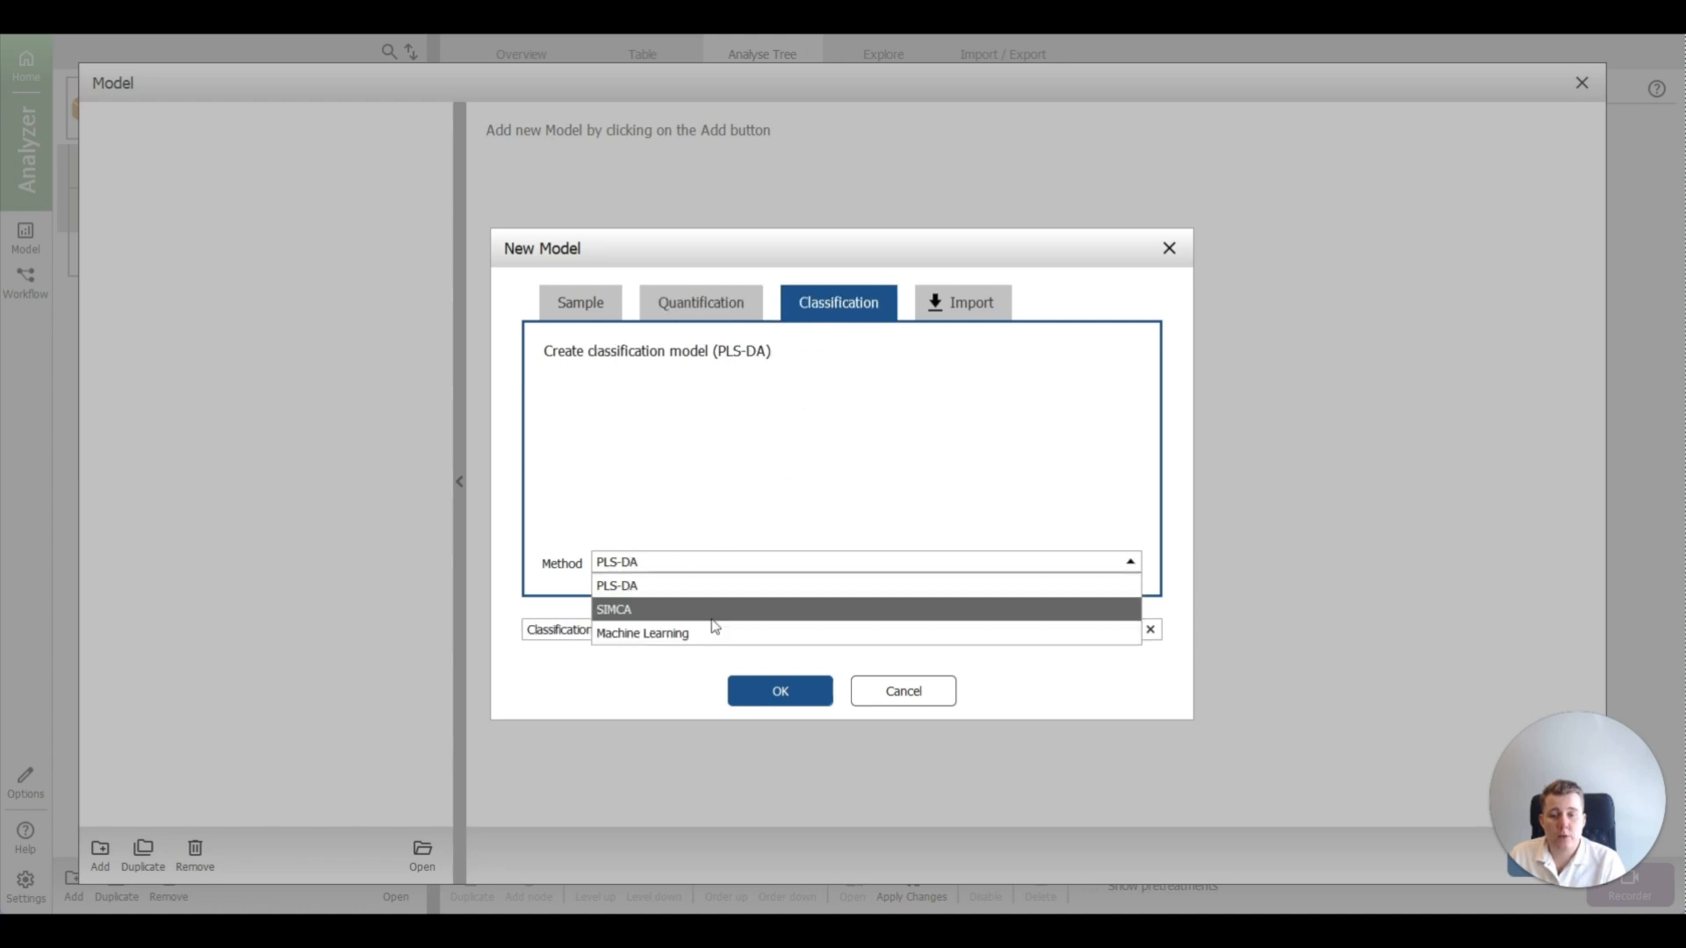
{"action": "left_click", "coordinate": [716, 560]}
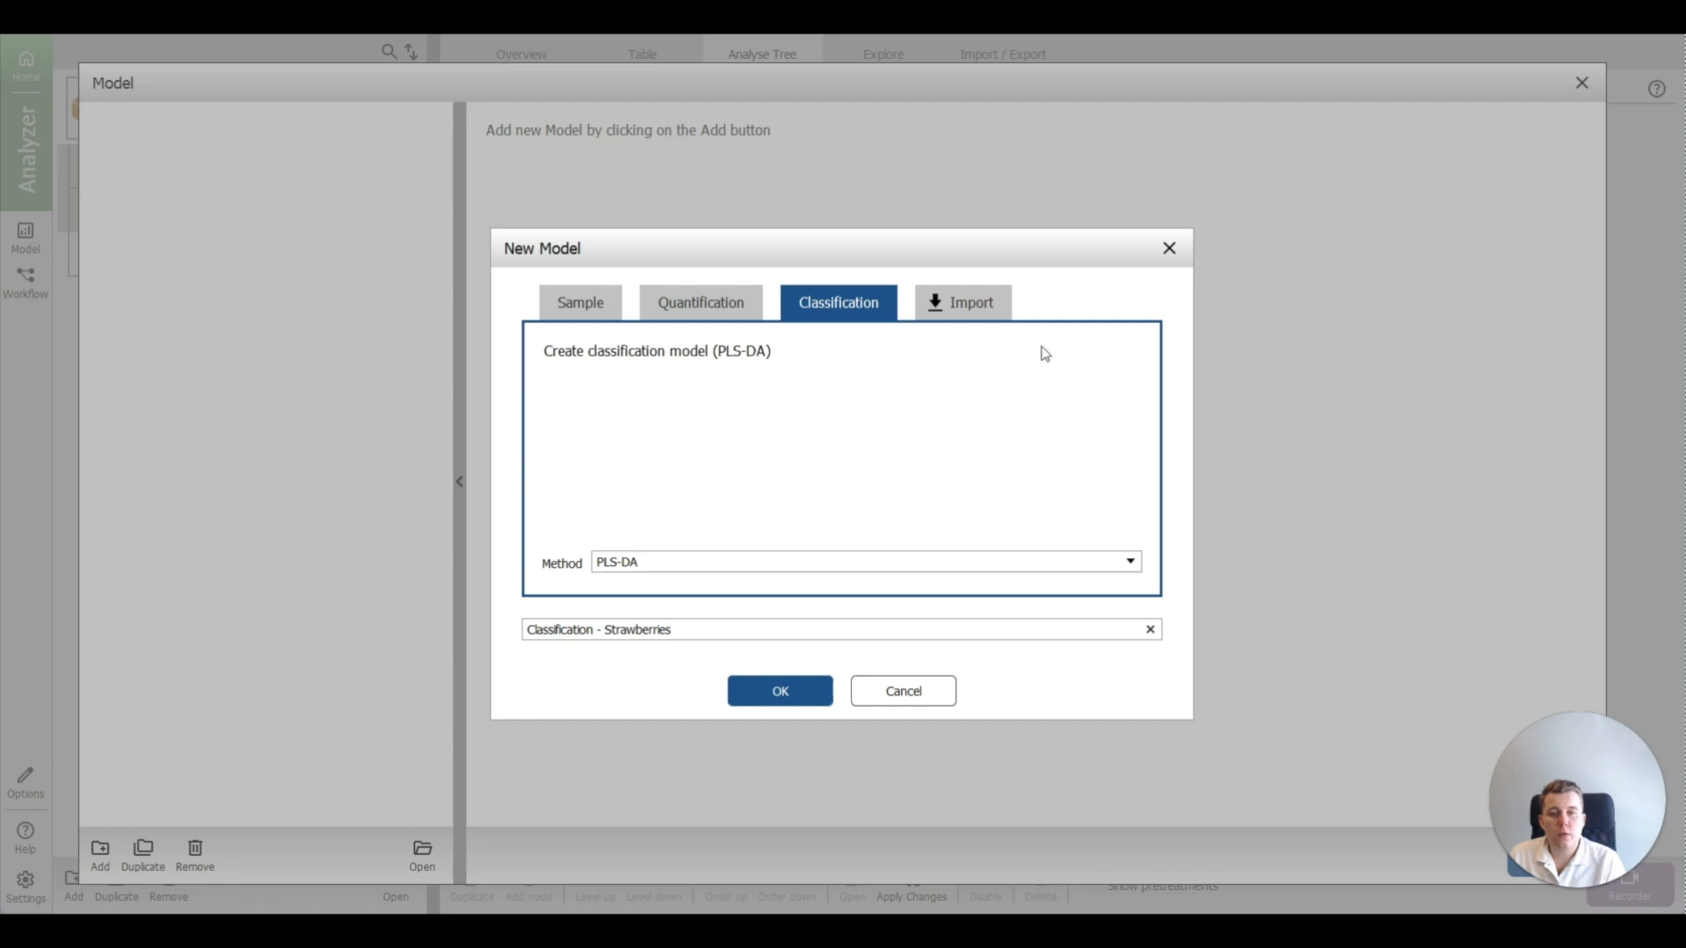
Step: Import the model file Strawberry PCA segmentation.zip from the Strawberry favorite folder and return to the Analyse Tree
{"action": "left_click", "coordinate": [970, 324]}
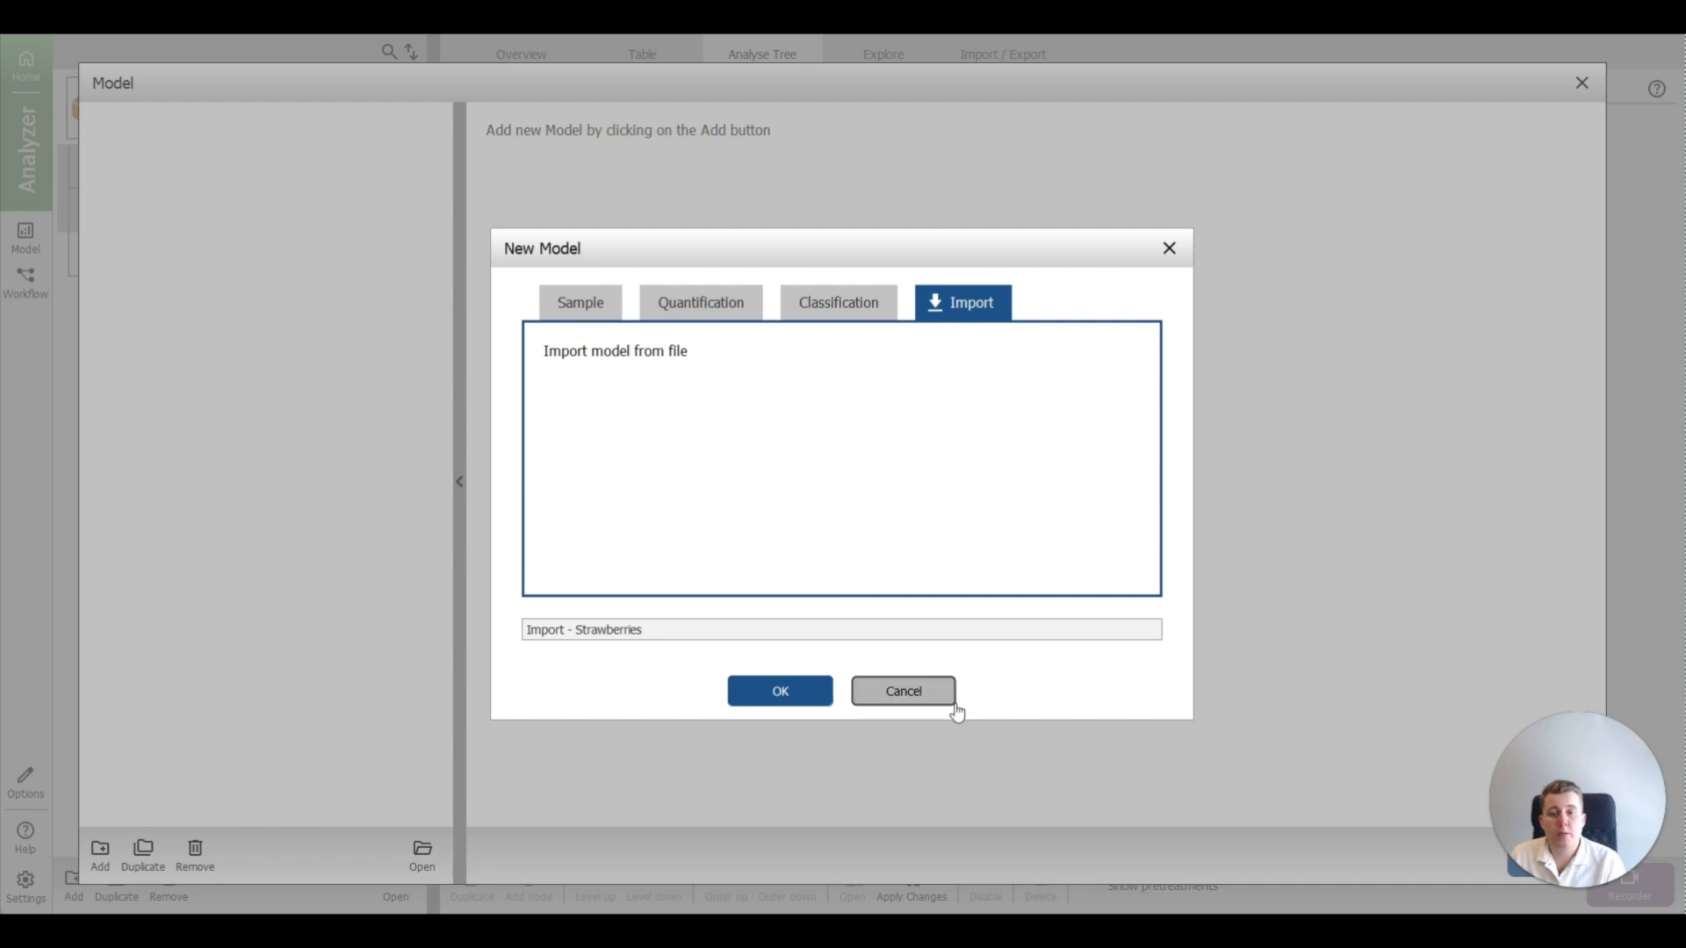
{"action": "left_click", "coordinate": [814, 700]}
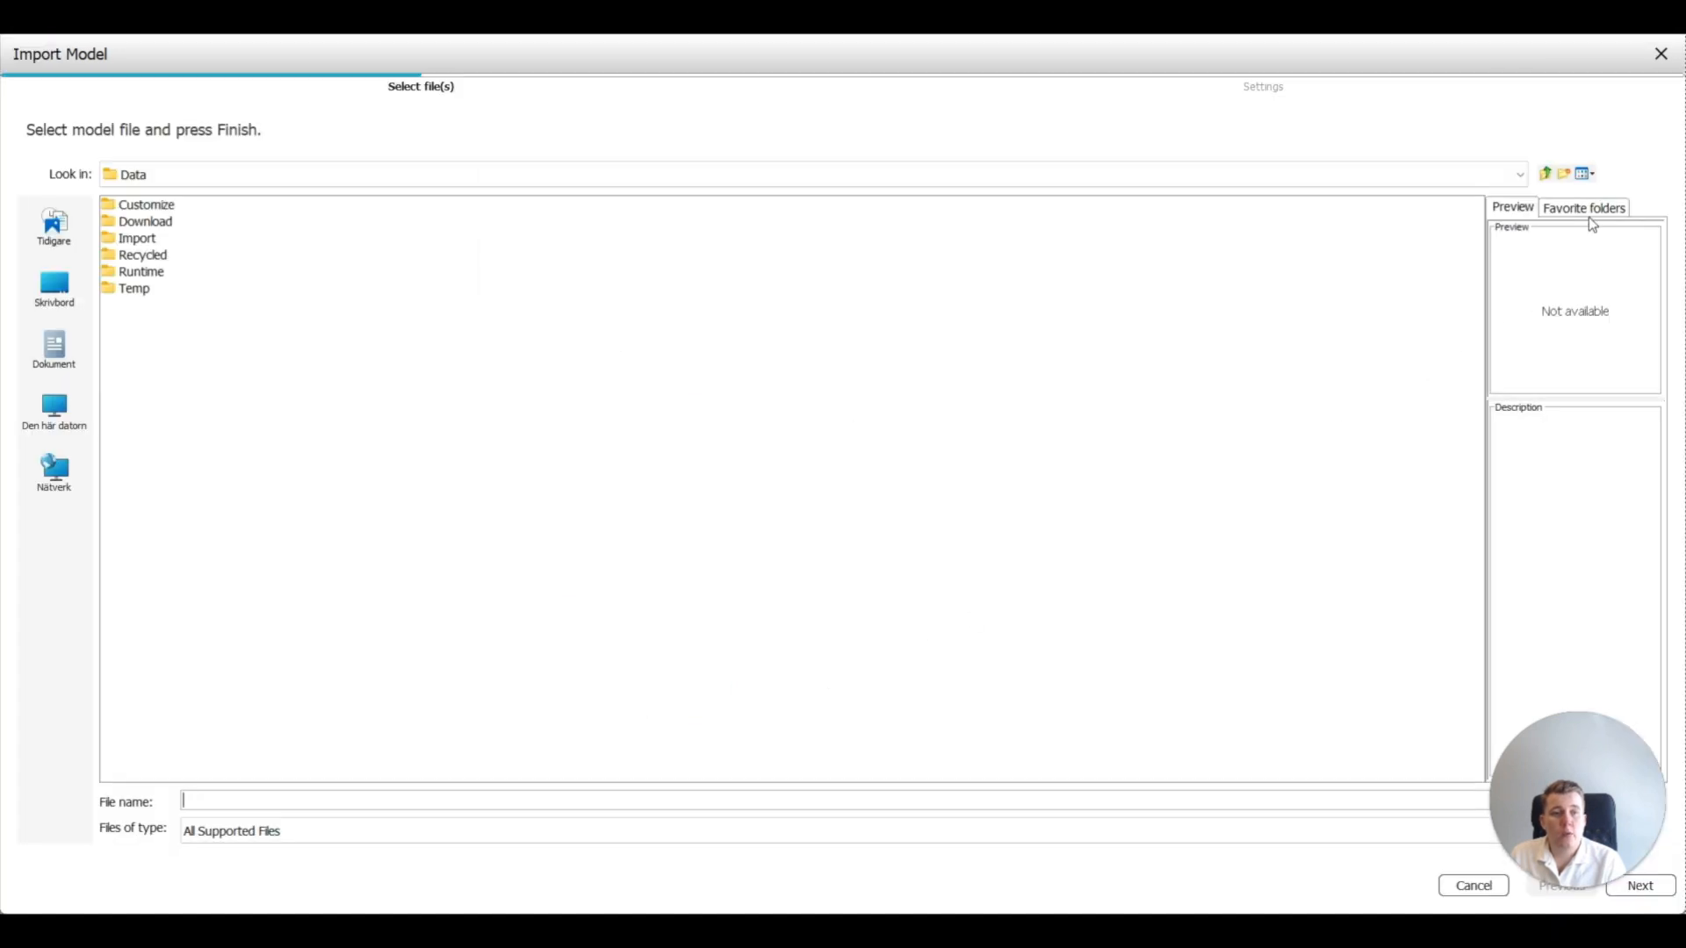
{"action": "left_click", "coordinate": [1587, 209]}
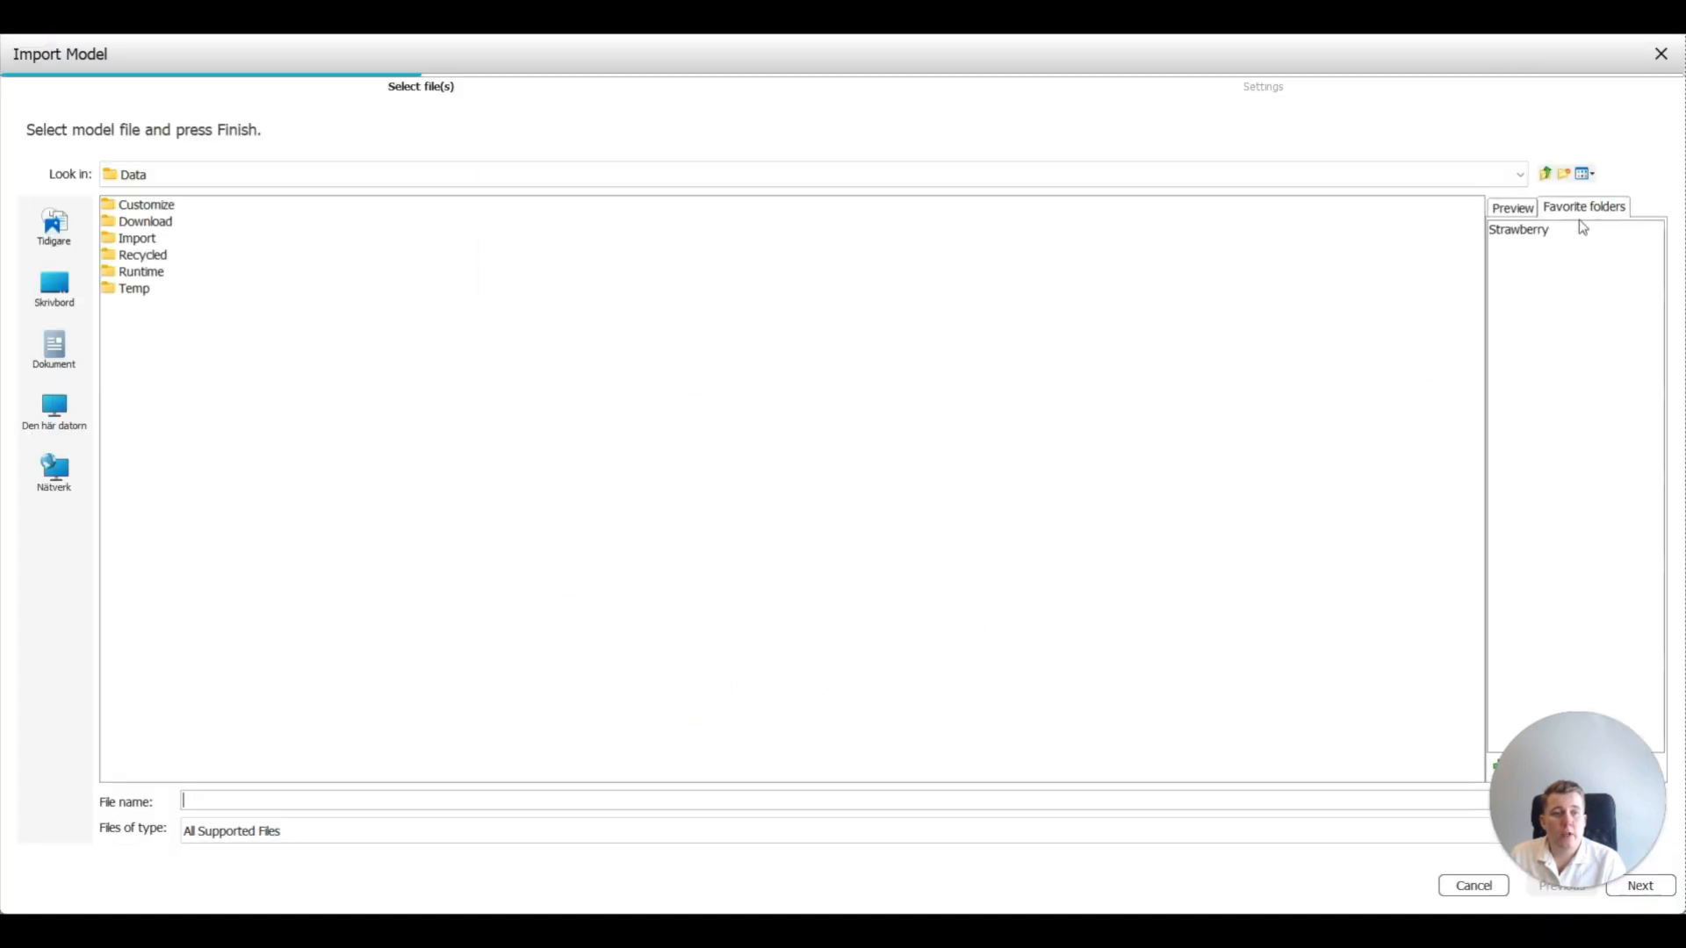
{"action": "left_click", "coordinate": [1531, 236]}
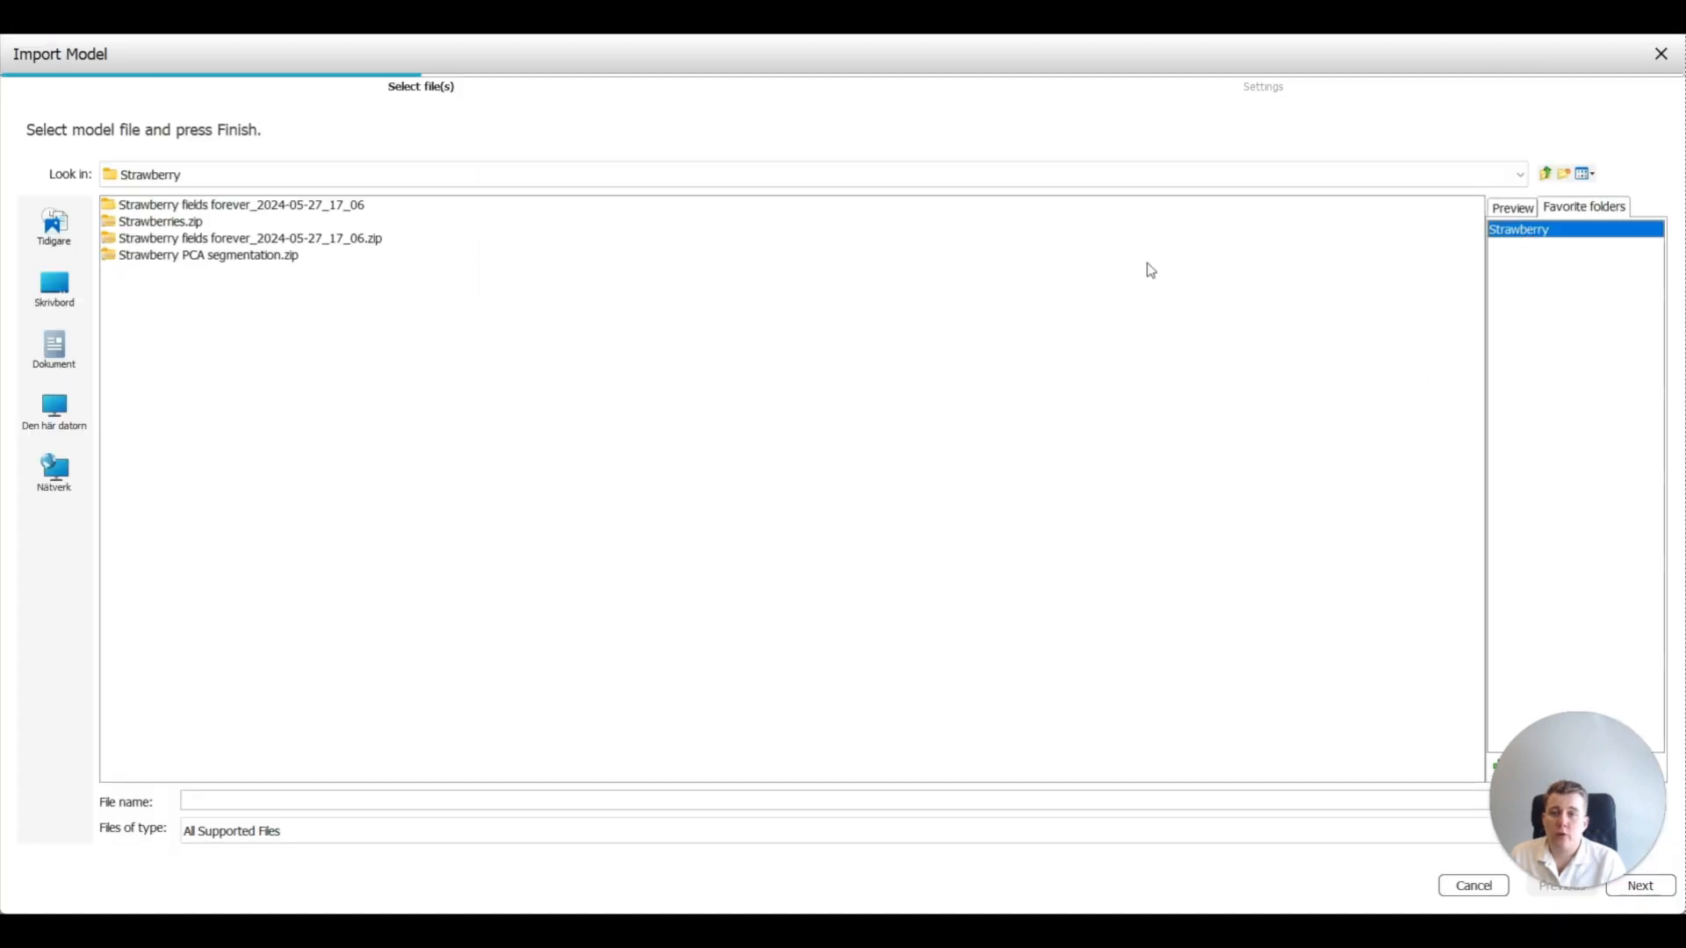
{"action": "left_click", "coordinate": [157, 259]}
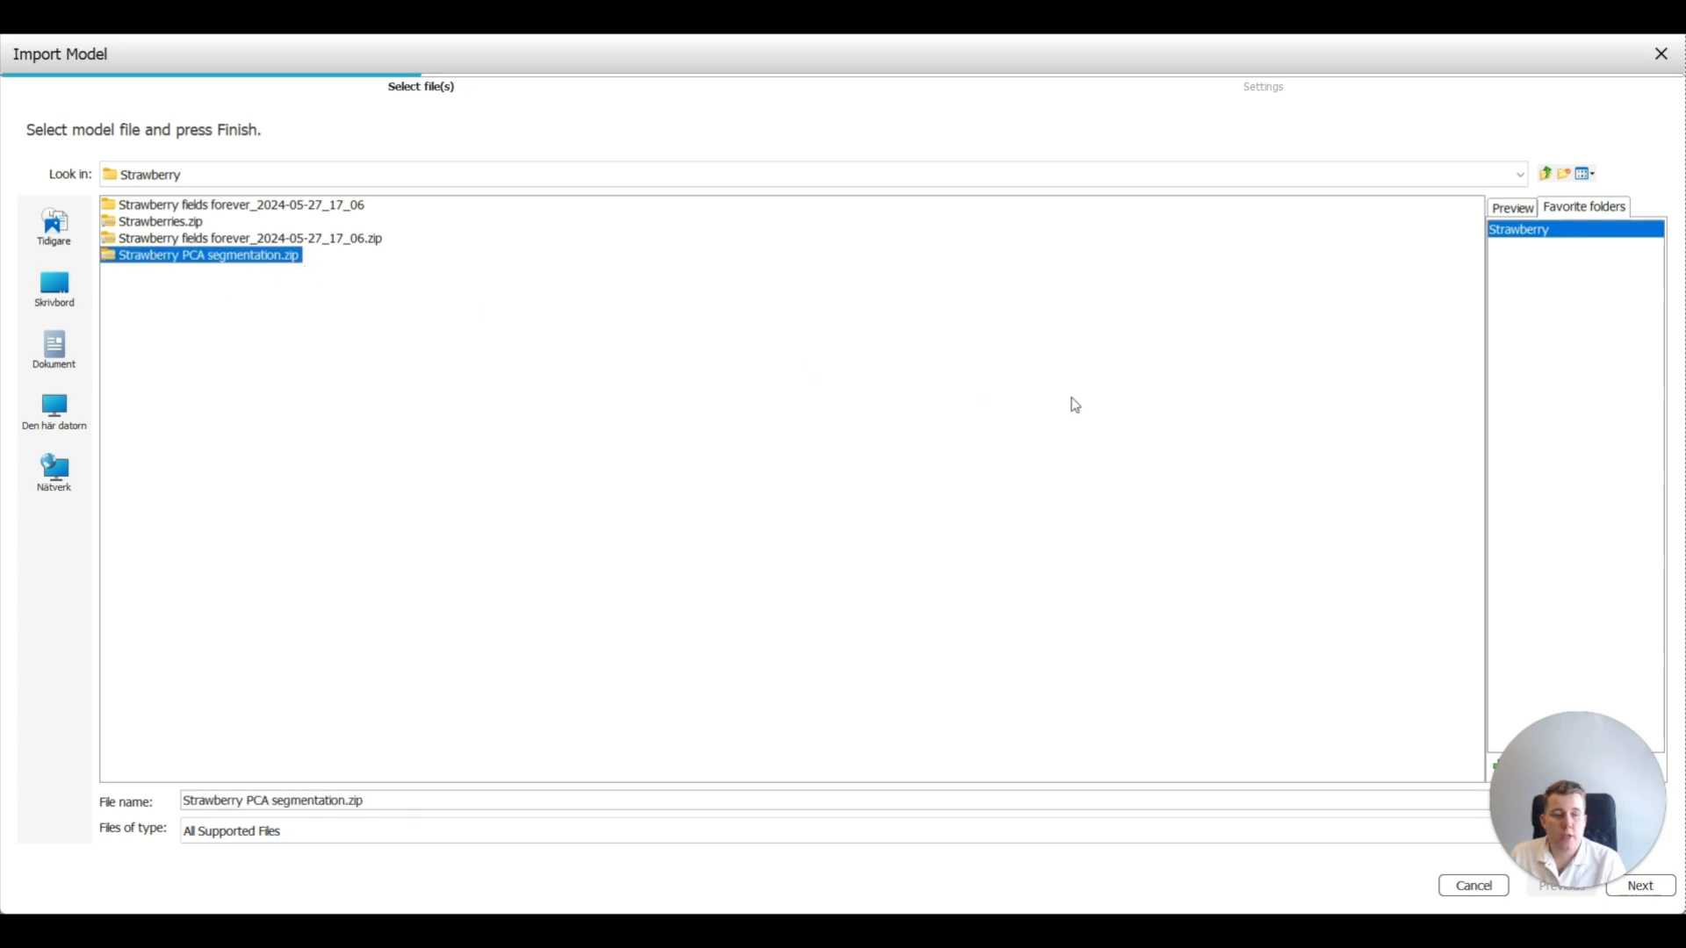
{"action": "left_click", "coordinate": [1669, 893]}
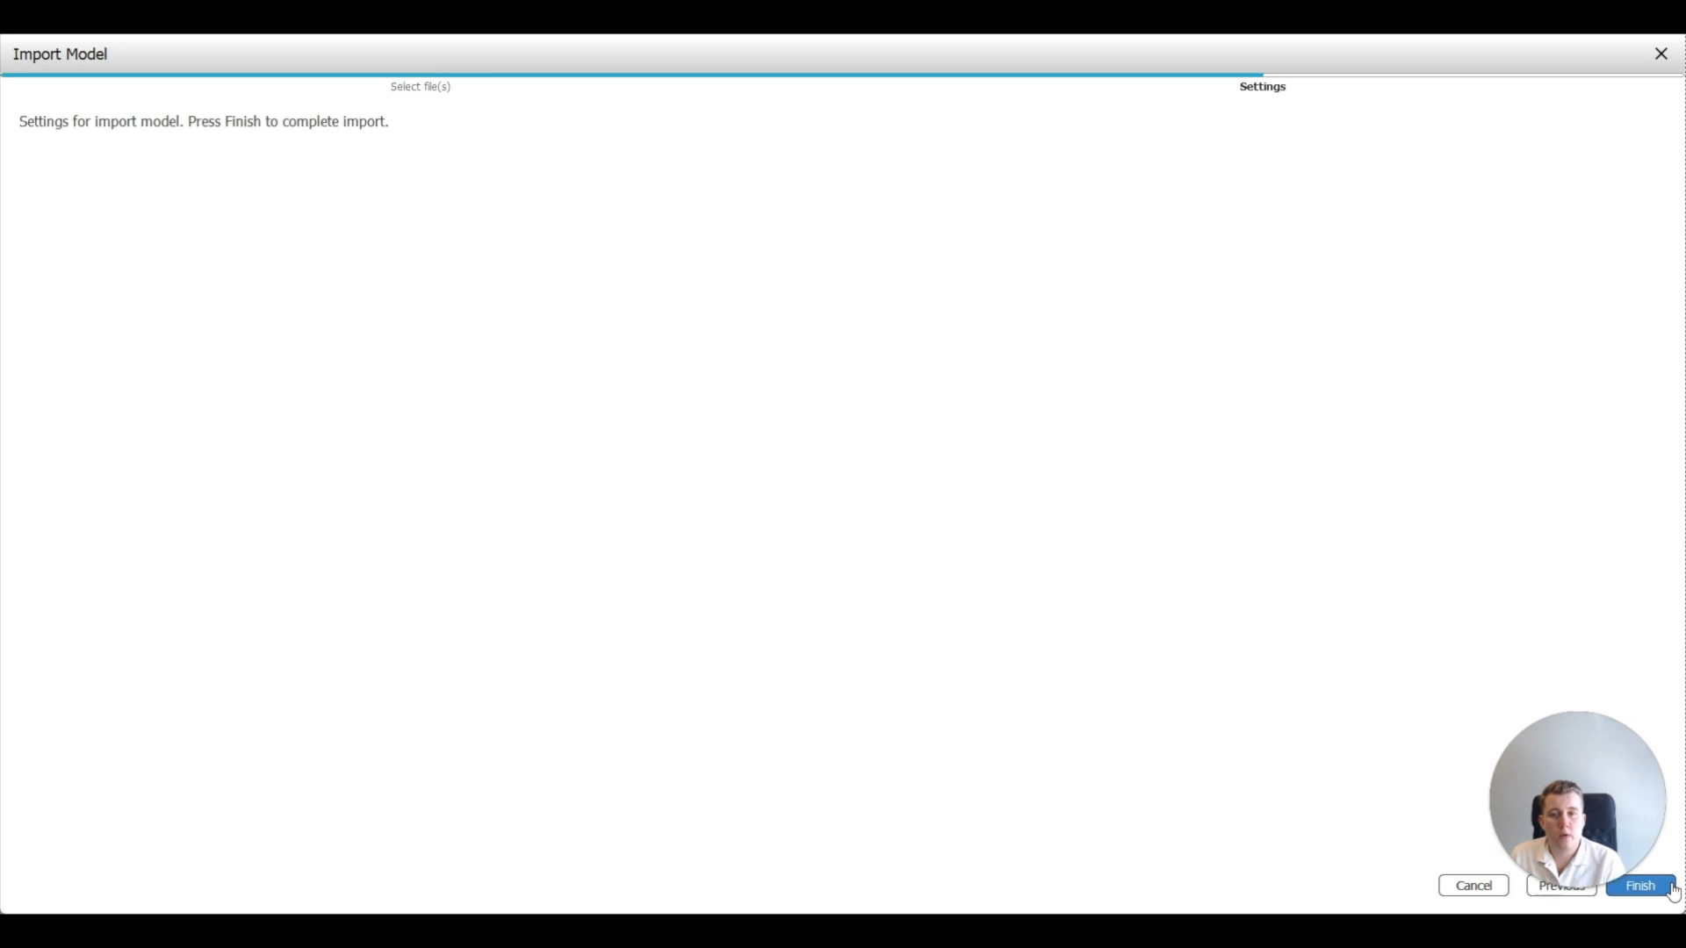
{"action": "left_click", "coordinate": [1673, 890]}
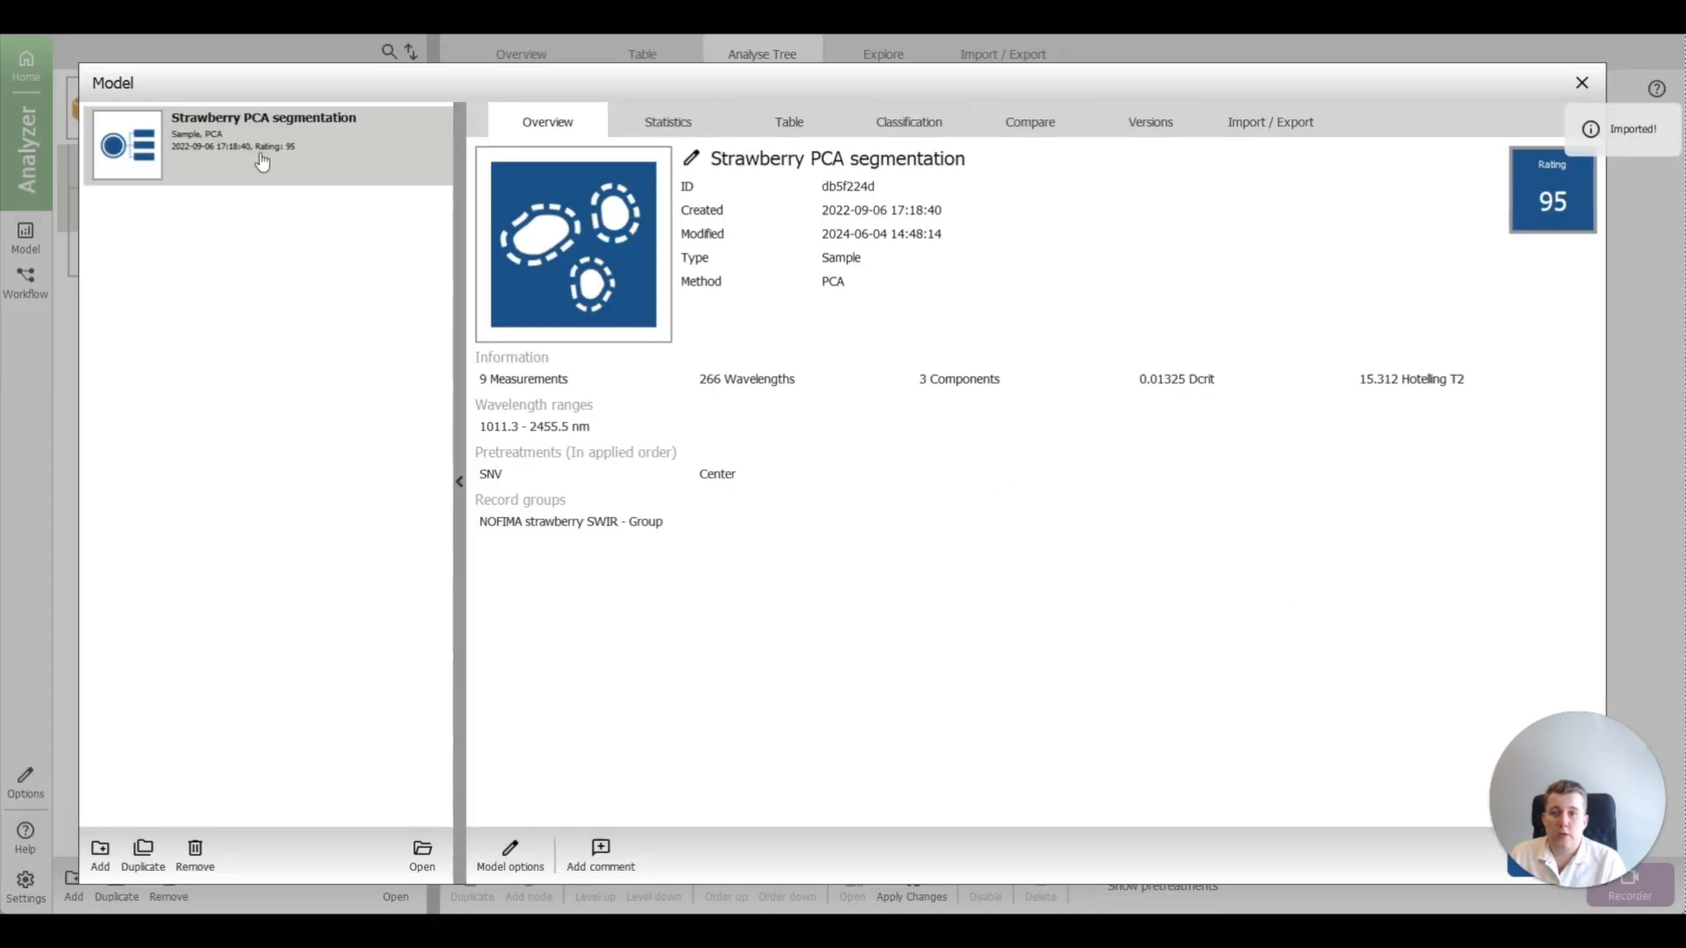
{"action": "left_click", "coordinate": [1583, 84]}
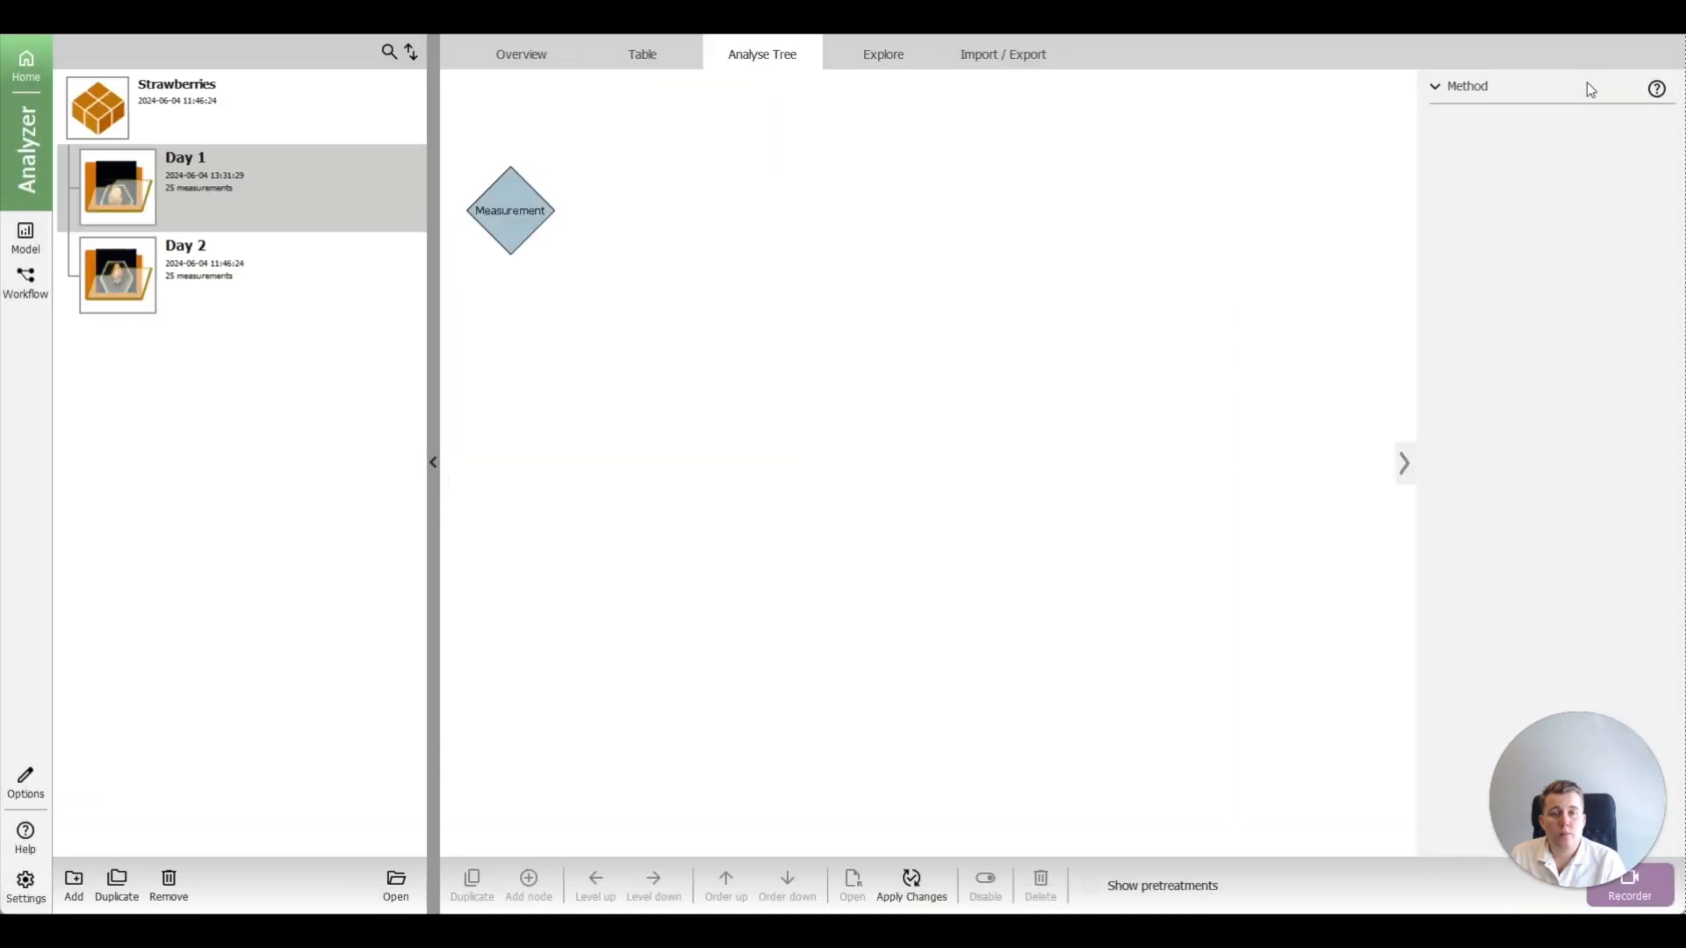
Step: Add a Model segmentation node after Measurement using Strawberry PCA segmentation, with a minimum area of 2000 pixels
{"action": "left_click", "coordinate": [519, 227]}
{"action": "left_click", "coordinate": [611, 211]}
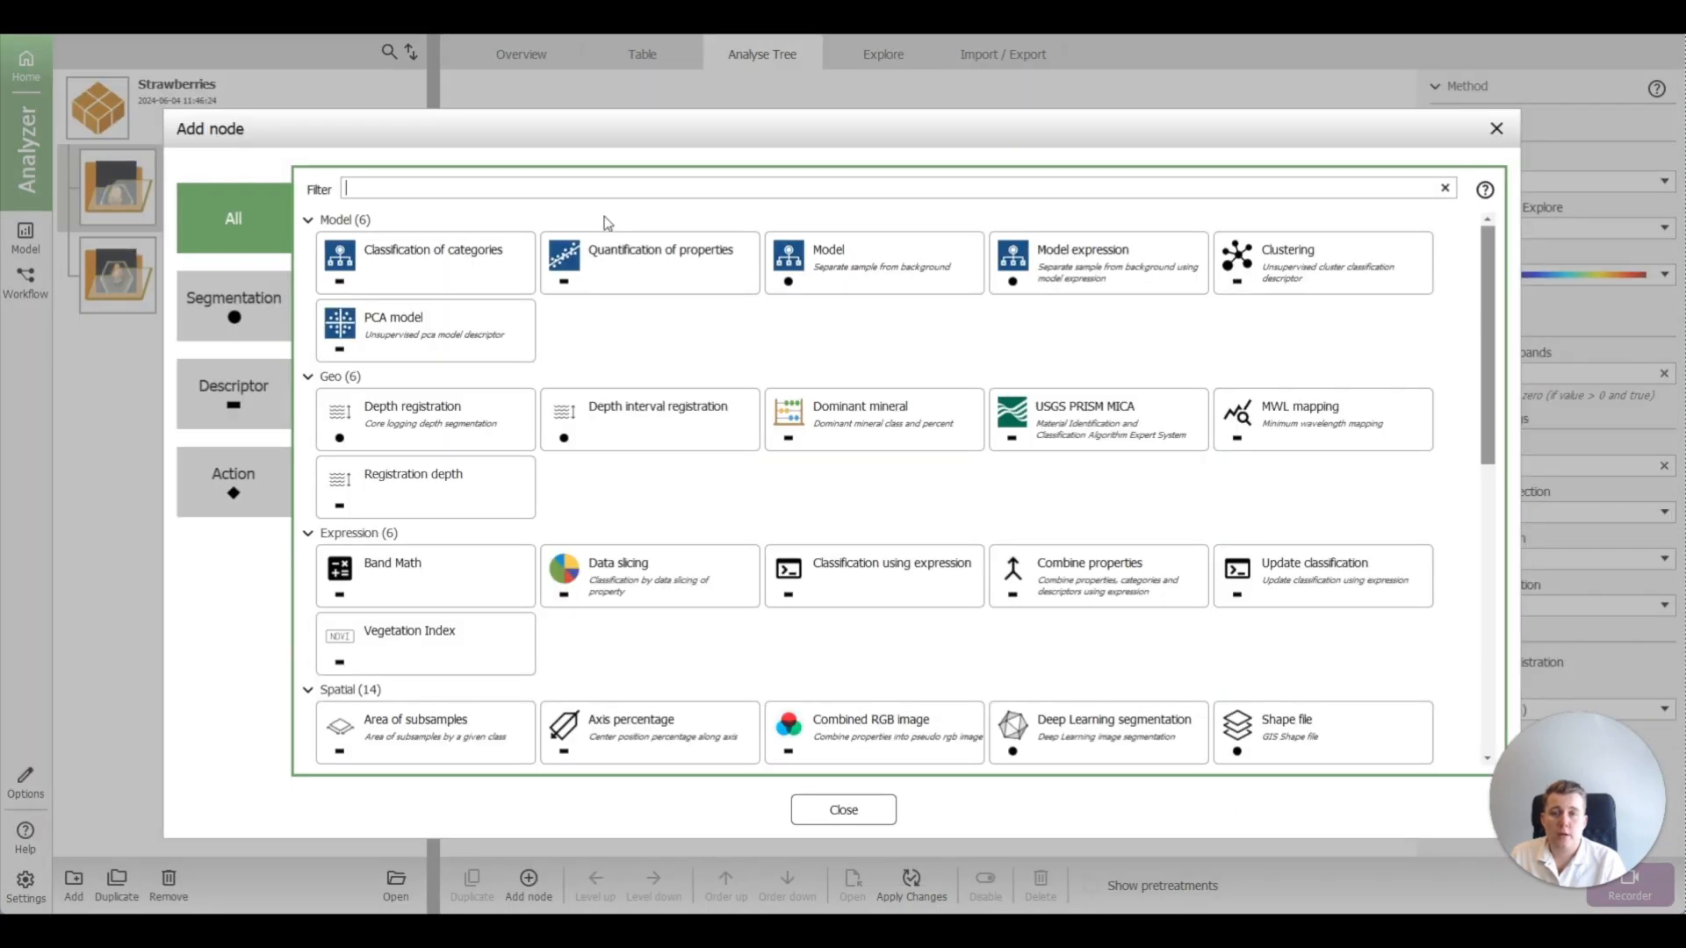
{"action": "left_click", "coordinate": [274, 313]}
{"action": "left_click", "coordinate": [428, 264]}
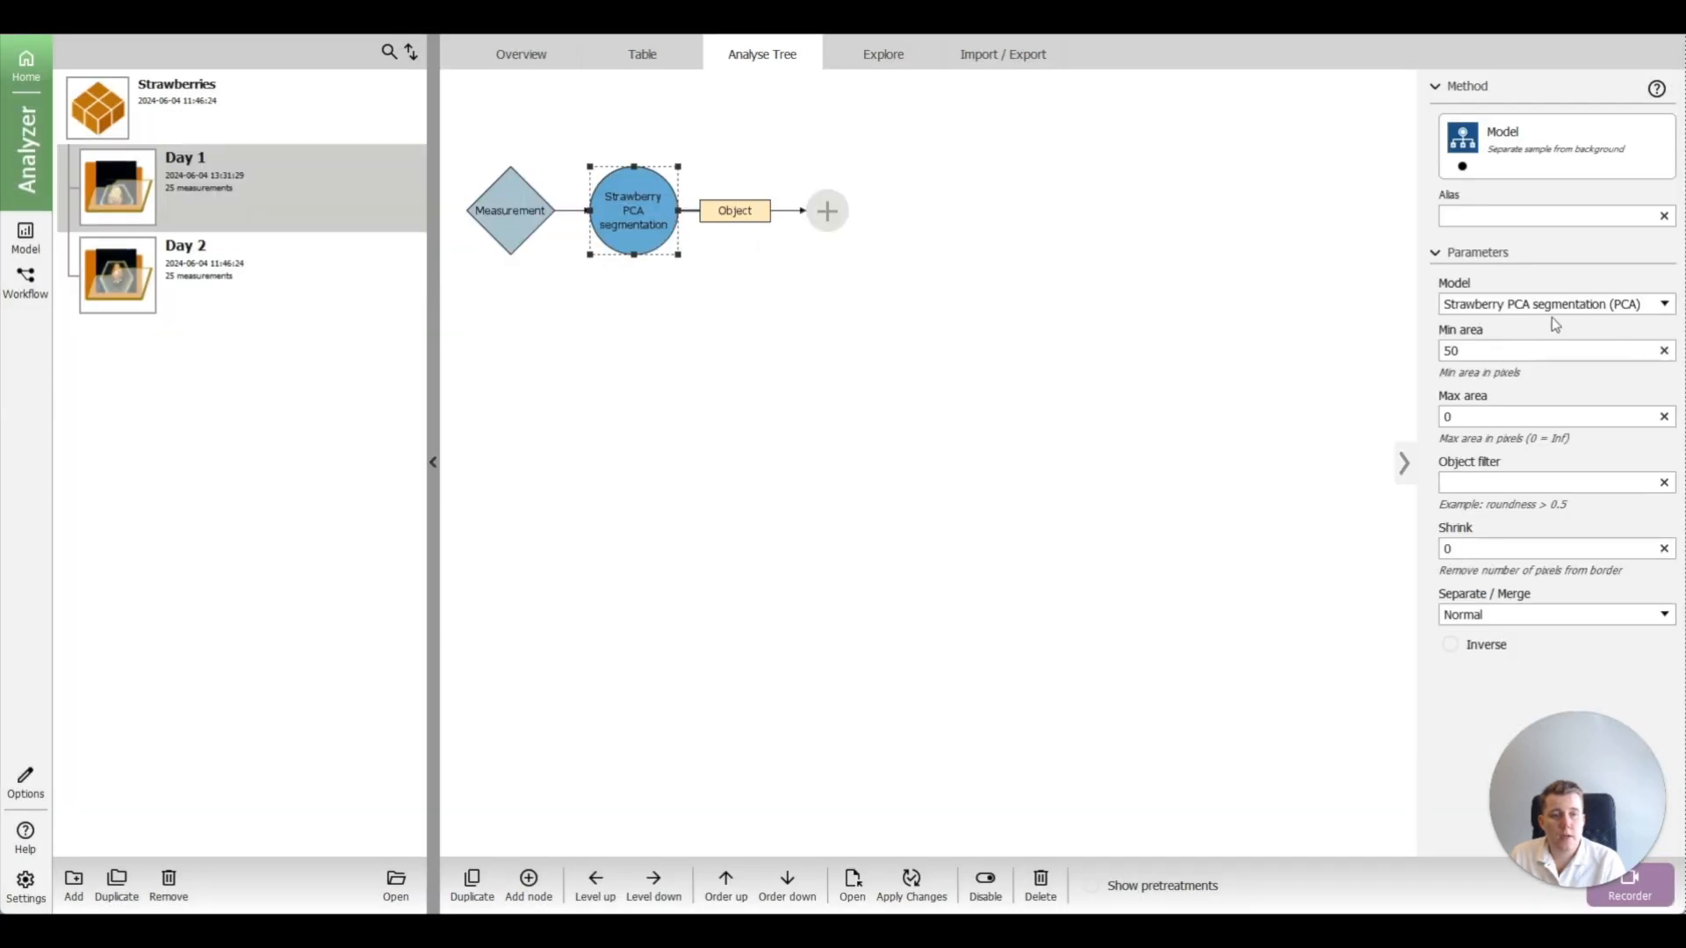
{"action": "double_click", "coordinate": [1567, 349]}
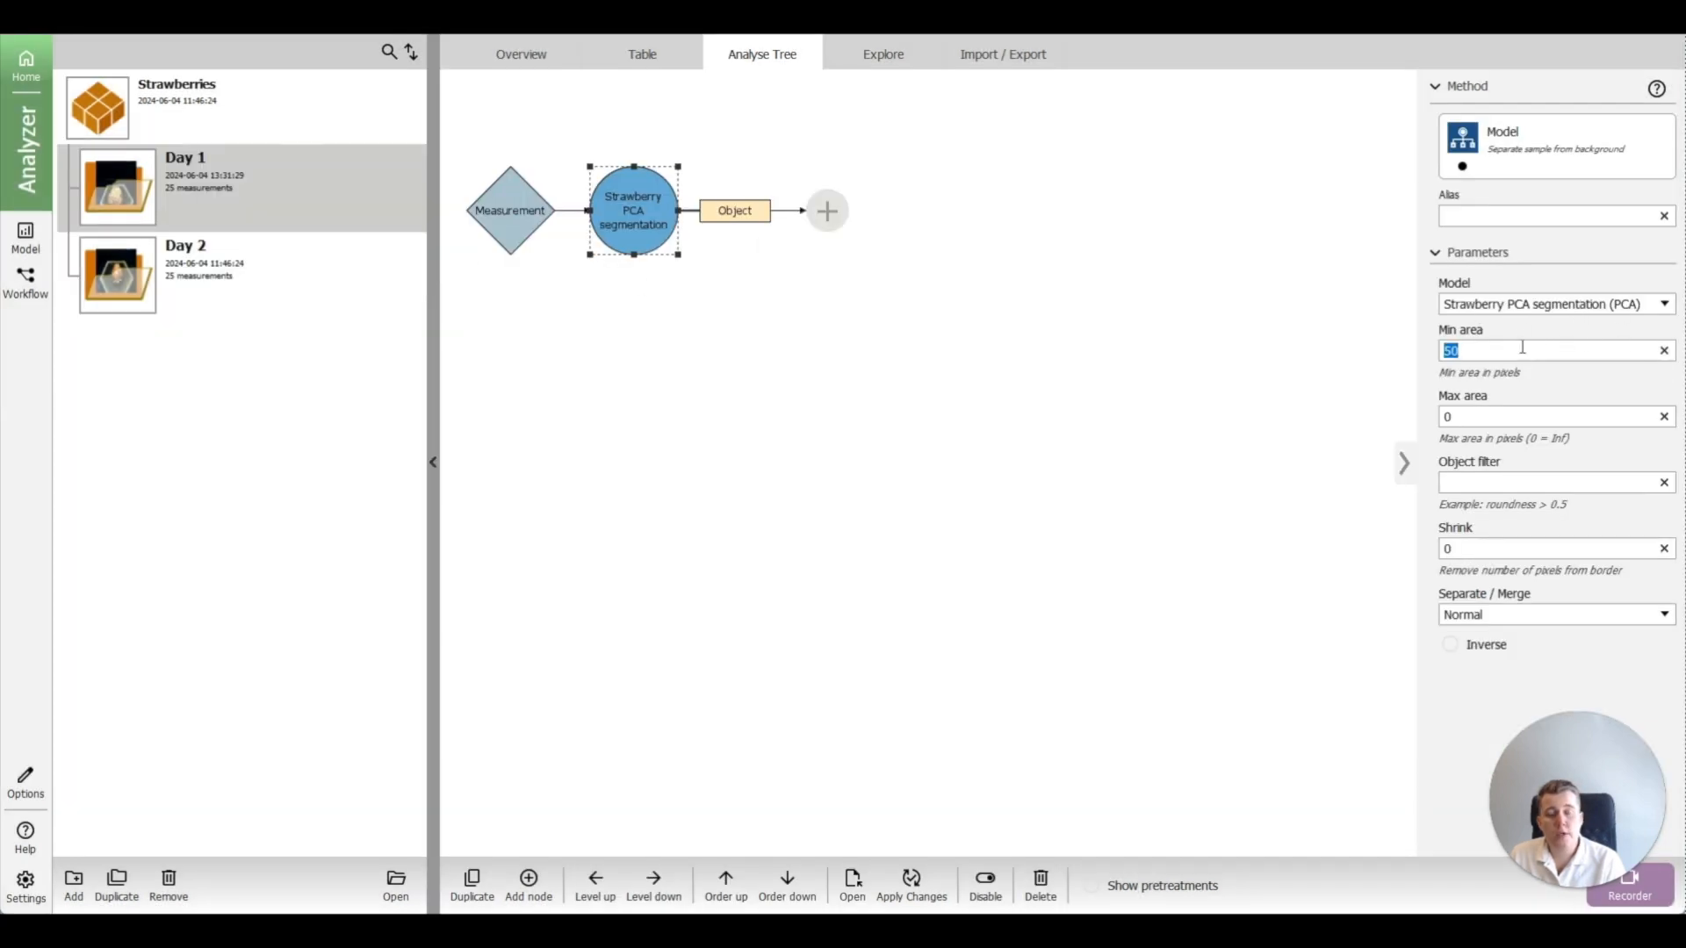
{"action": "type", "text": "2000"}
{"action": "key", "text": "Return"}
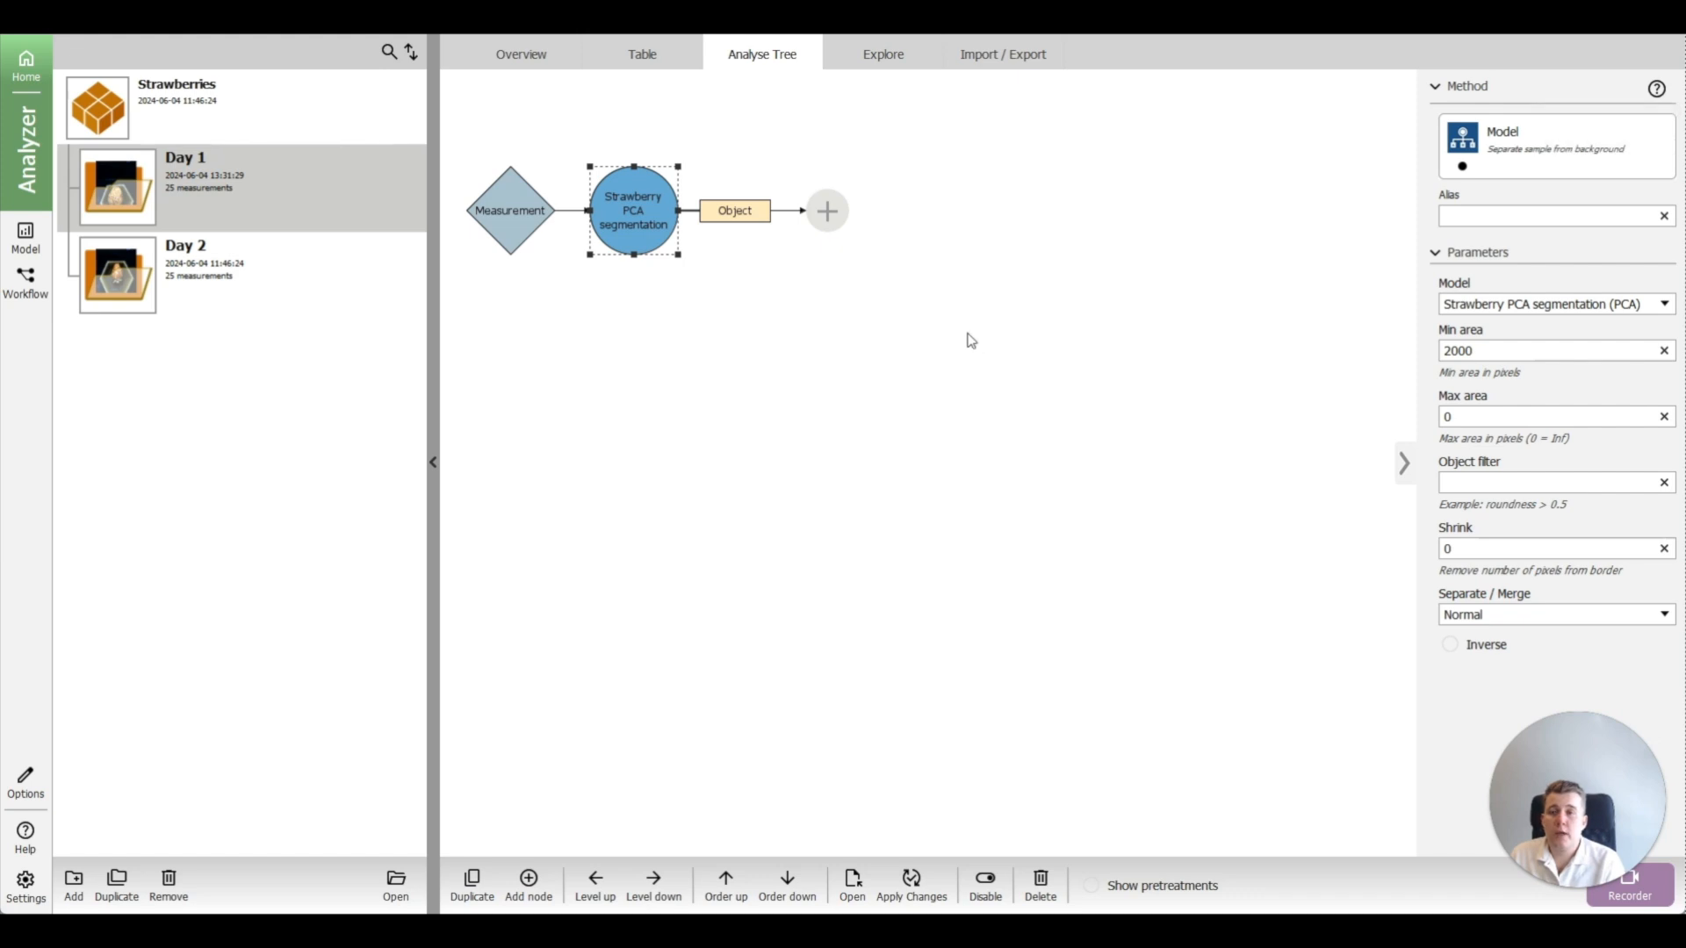
Step: Apply the segmentation changes to the table of the whole Strawberries project
{"action": "left_click", "coordinate": [660, 70]}
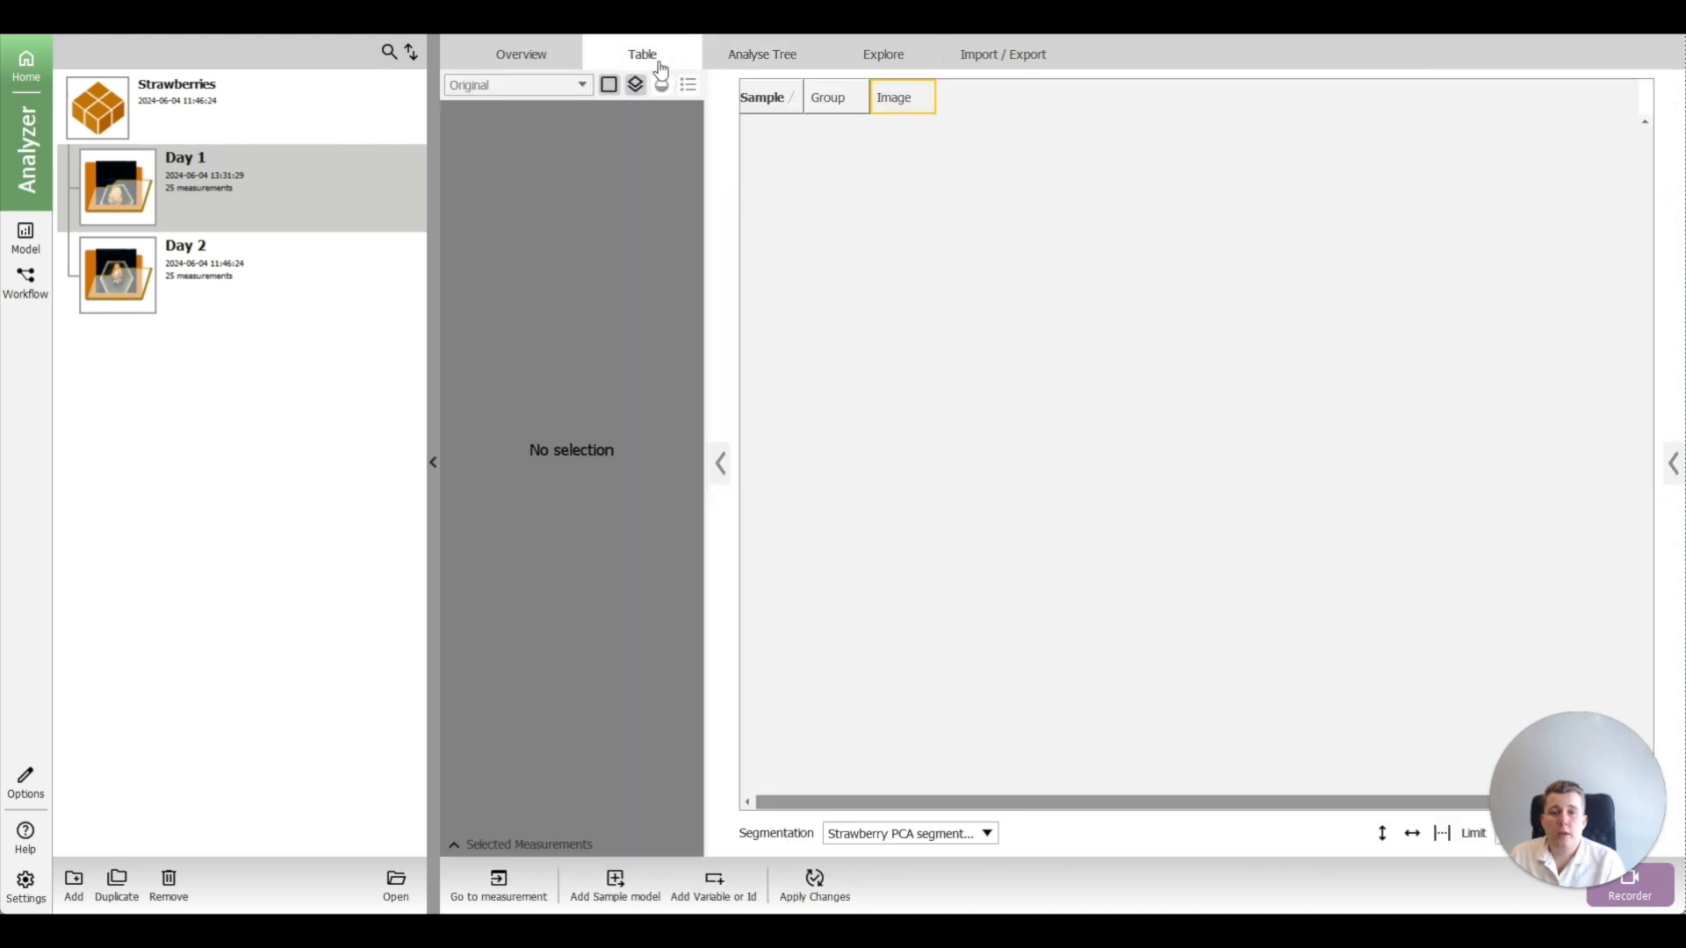
{"action": "left_click", "coordinate": [201, 125]}
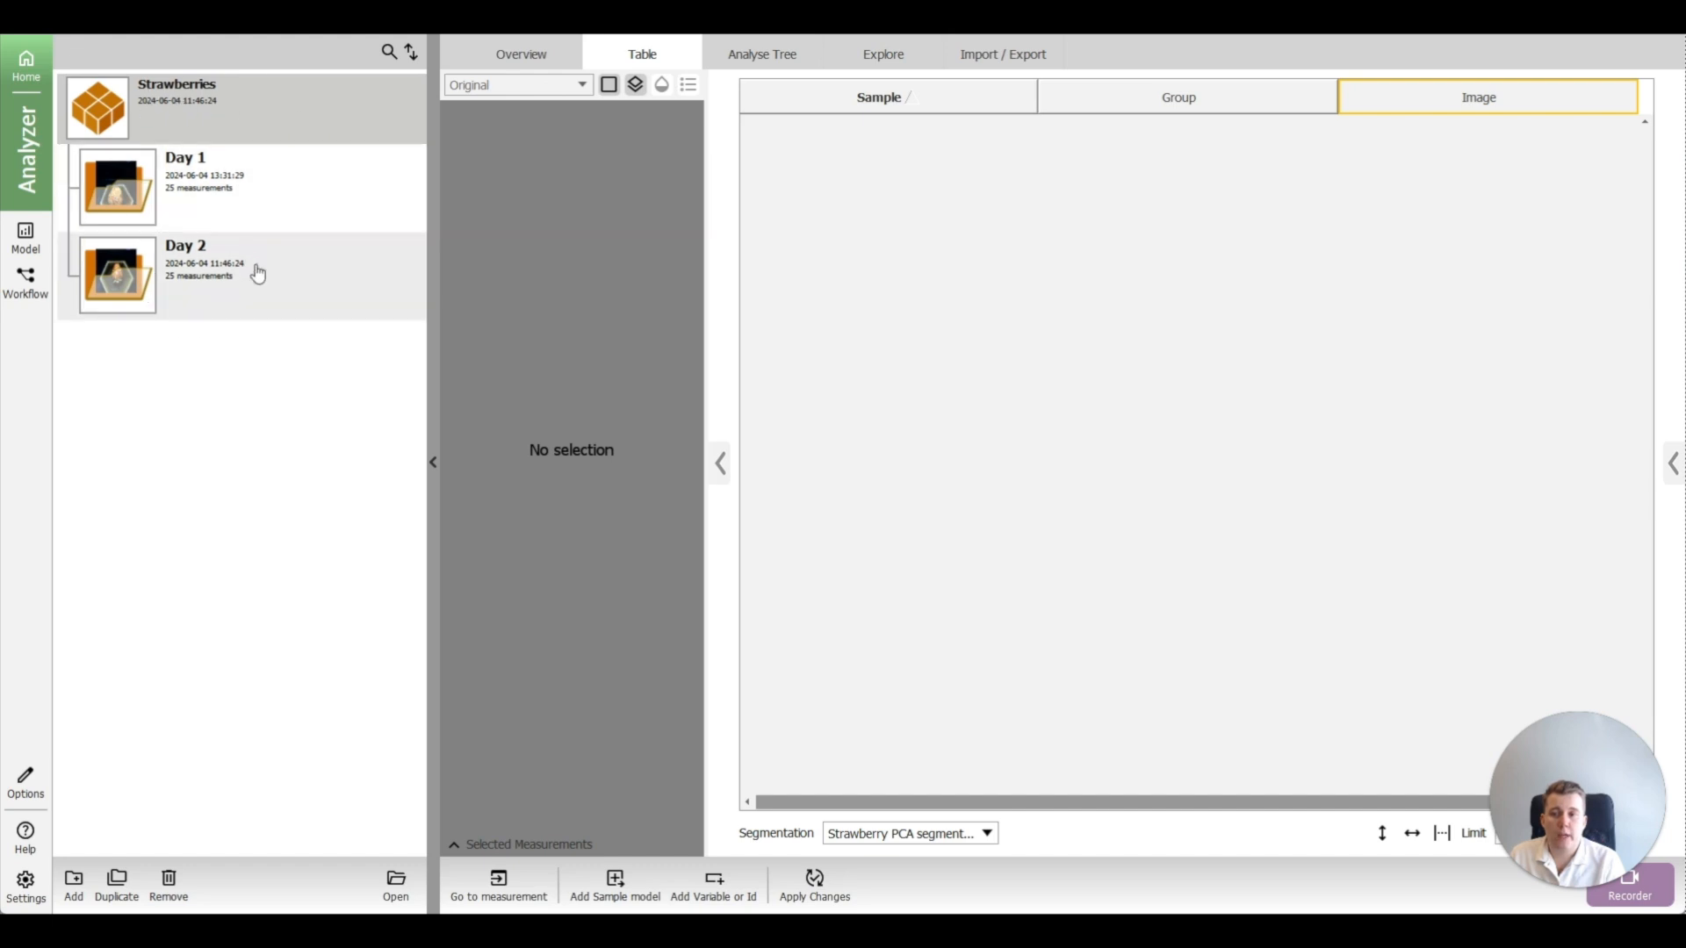
{"action": "left_click", "coordinate": [837, 891]}
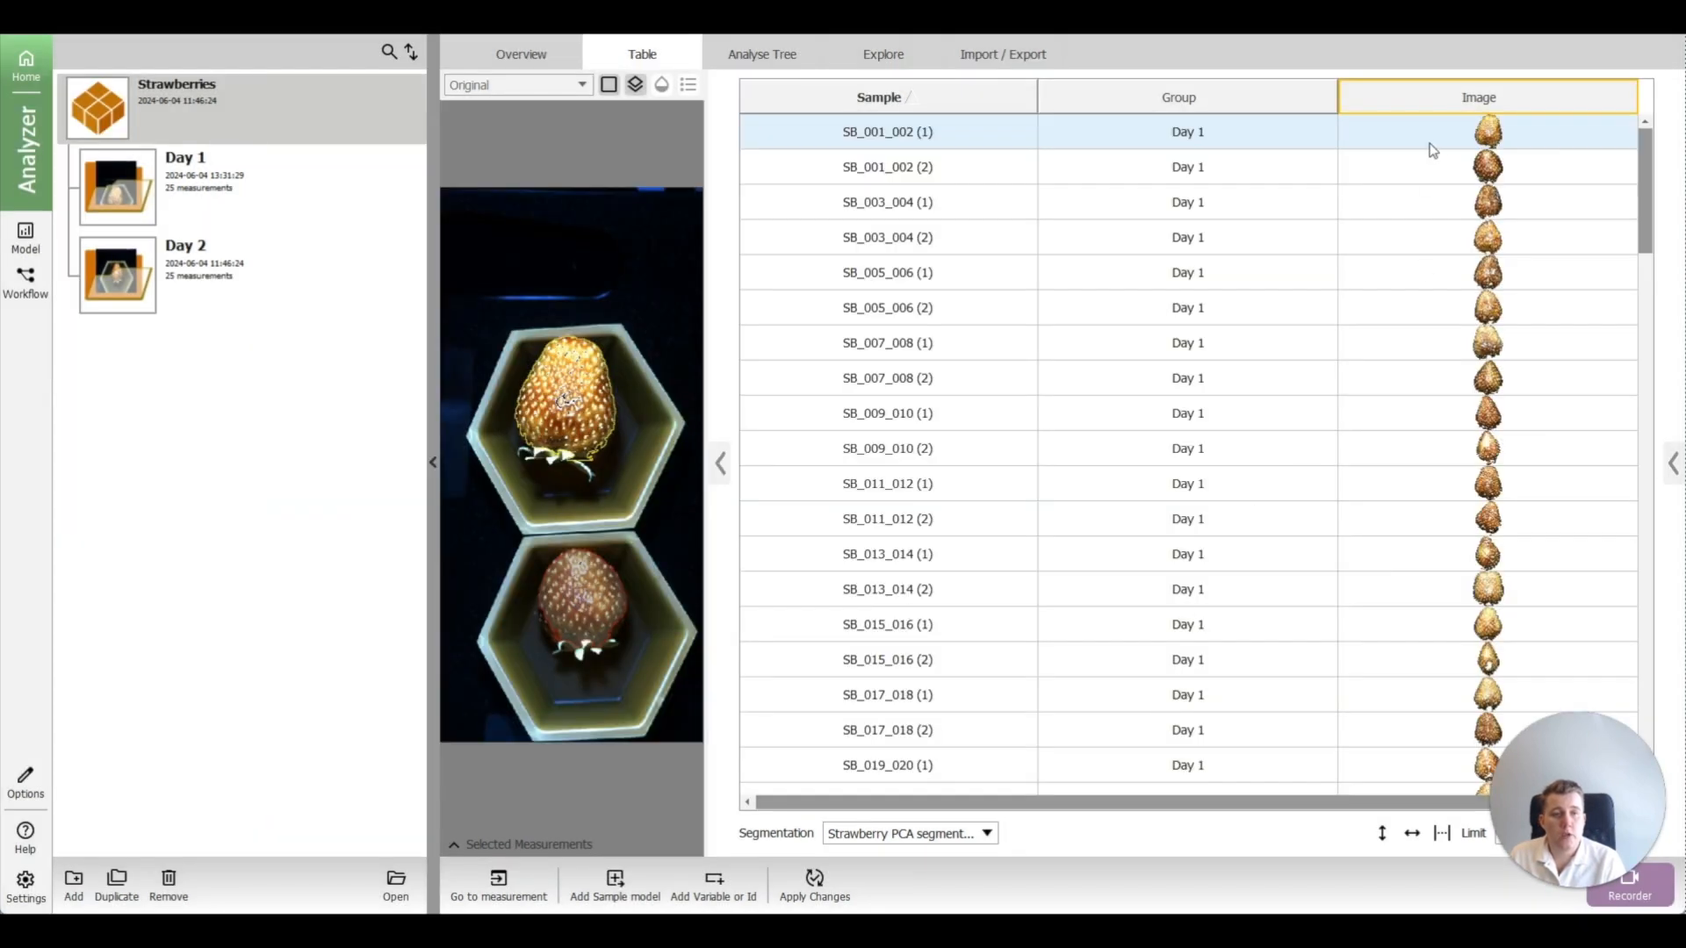
Step: Inspect the segmented strawberries for samples across Day 1 and Day 2 and return to the start of the table
{"action": "left_click", "coordinate": [604, 617]}
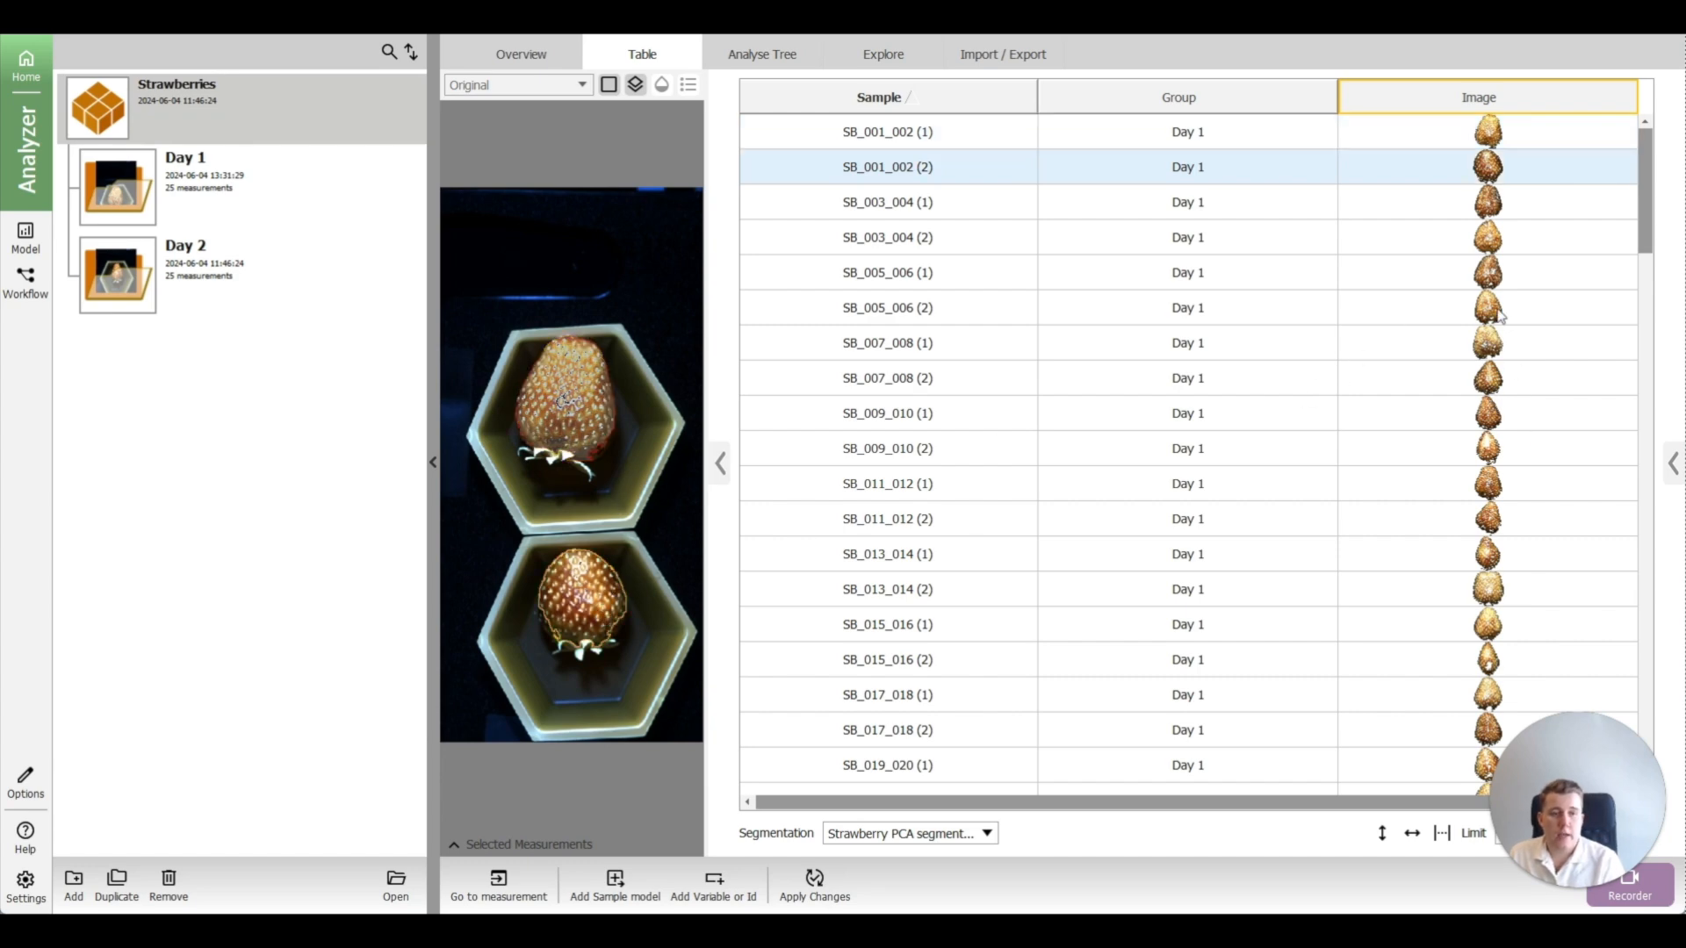
{"action": "left_click", "coordinate": [1418, 308]}
{"action": "scroll", "coordinate": [1400, 361], "scroll_direction": "down", "scroll_amount": 3}
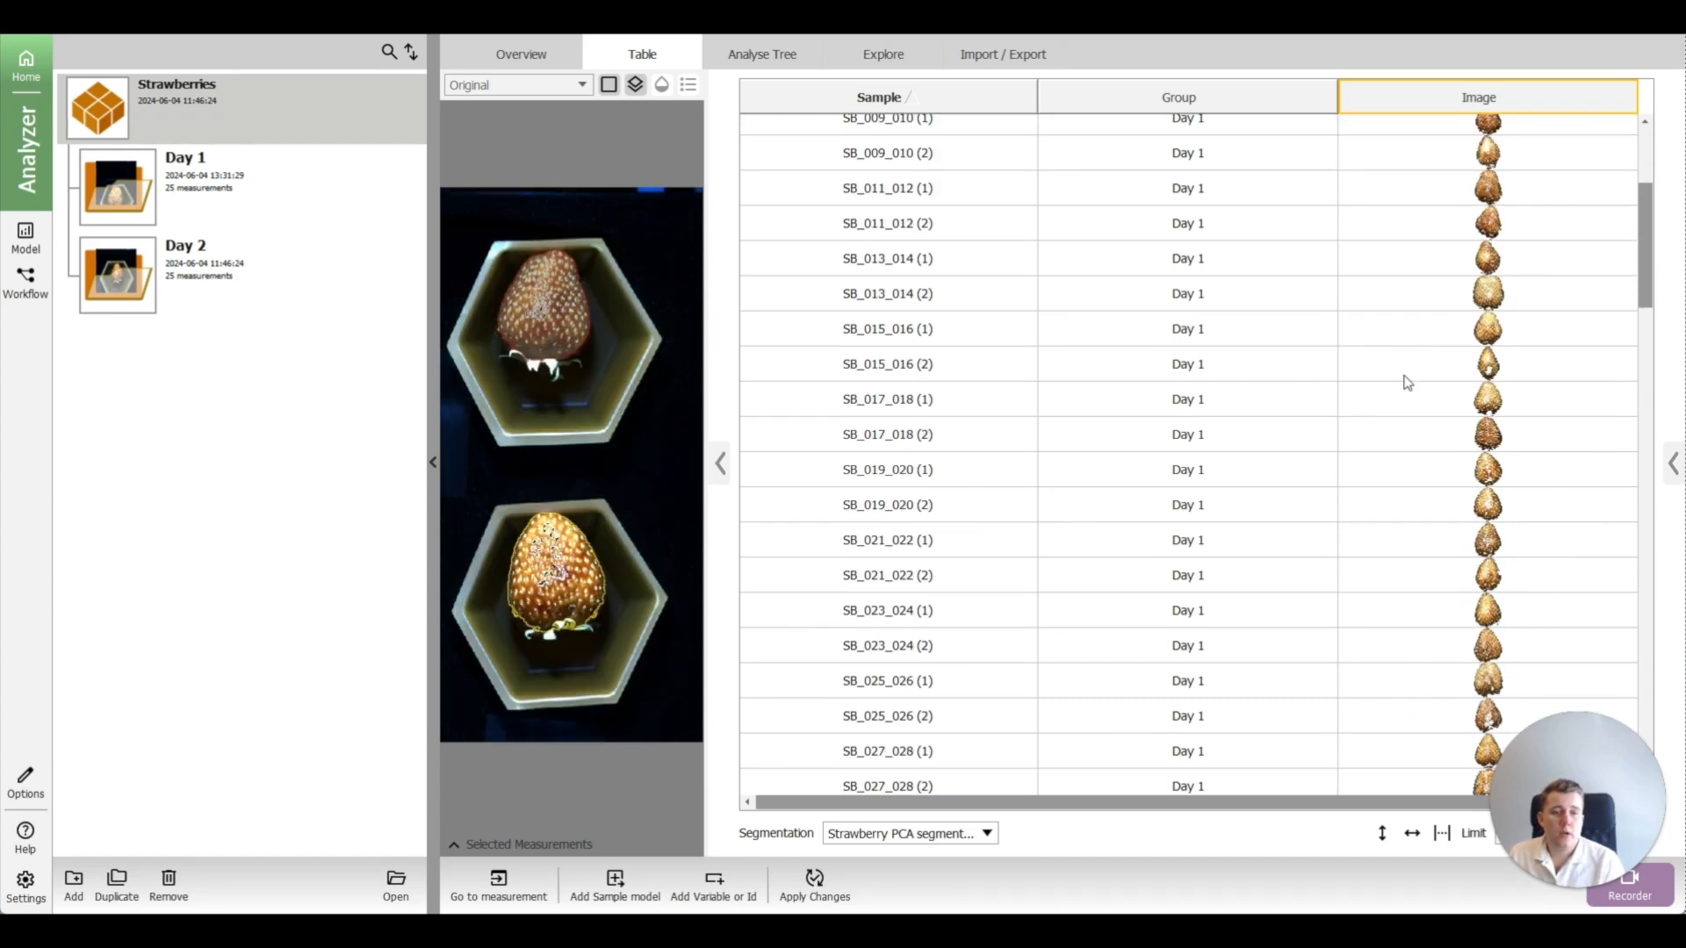
{"action": "left_click", "coordinate": [1414, 409]}
{"action": "scroll", "coordinate": [1431, 440], "scroll_direction": "down", "scroll_amount": 2}
{"action": "scroll", "coordinate": [1444, 446], "scroll_direction": "down", "scroll_amount": 3}
{"action": "left_click", "coordinate": [1447, 439]}
{"action": "scroll", "coordinate": [1447, 439], "scroll_direction": "down", "scroll_amount": 3}
{"action": "scroll", "coordinate": [1449, 441], "scroll_direction": "down", "scroll_amount": 3}
{"action": "left_click", "coordinate": [1451, 443]}
{"action": "scroll", "coordinate": [1453, 444], "scroll_direction": "down", "scroll_amount": 3}
{"action": "scroll", "coordinate": [1454, 444], "scroll_direction": "down", "scroll_amount": 3}
{"action": "left_click", "coordinate": [1465, 465]}
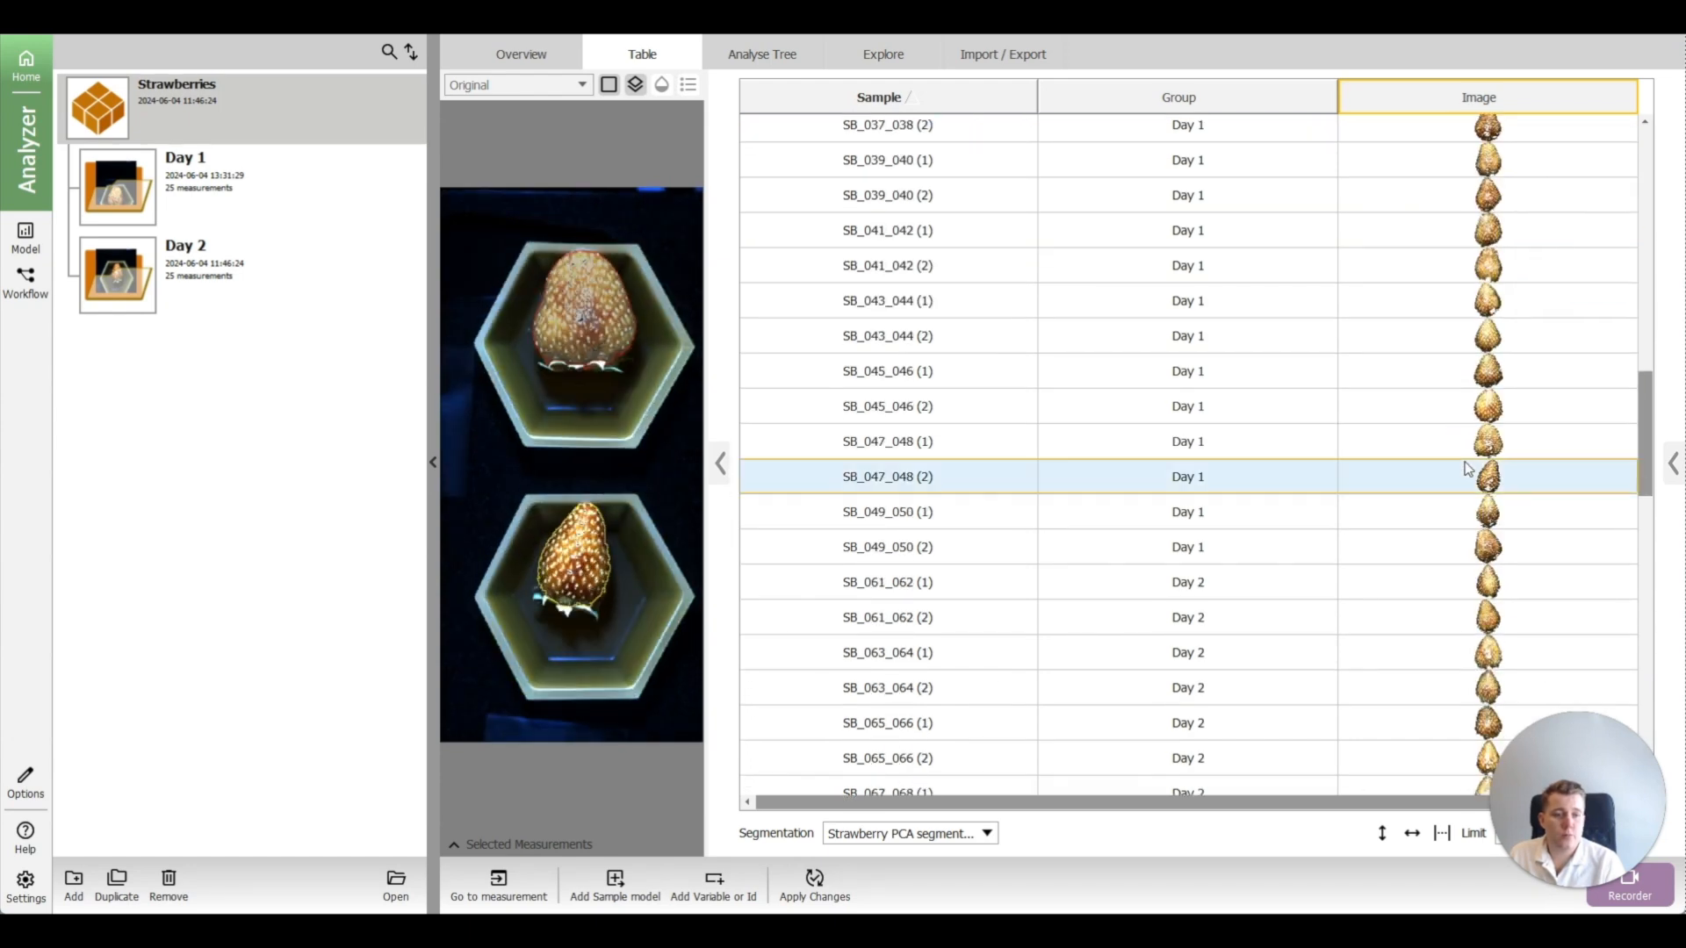
{"action": "scroll", "coordinate": [1467, 467], "scroll_direction": "down", "scroll_amount": 3}
{"action": "left_click", "coordinate": [1469, 467]}
{"action": "left_click_drag", "start_coordinate": [1649, 476], "coordinate": [1648, 194]}
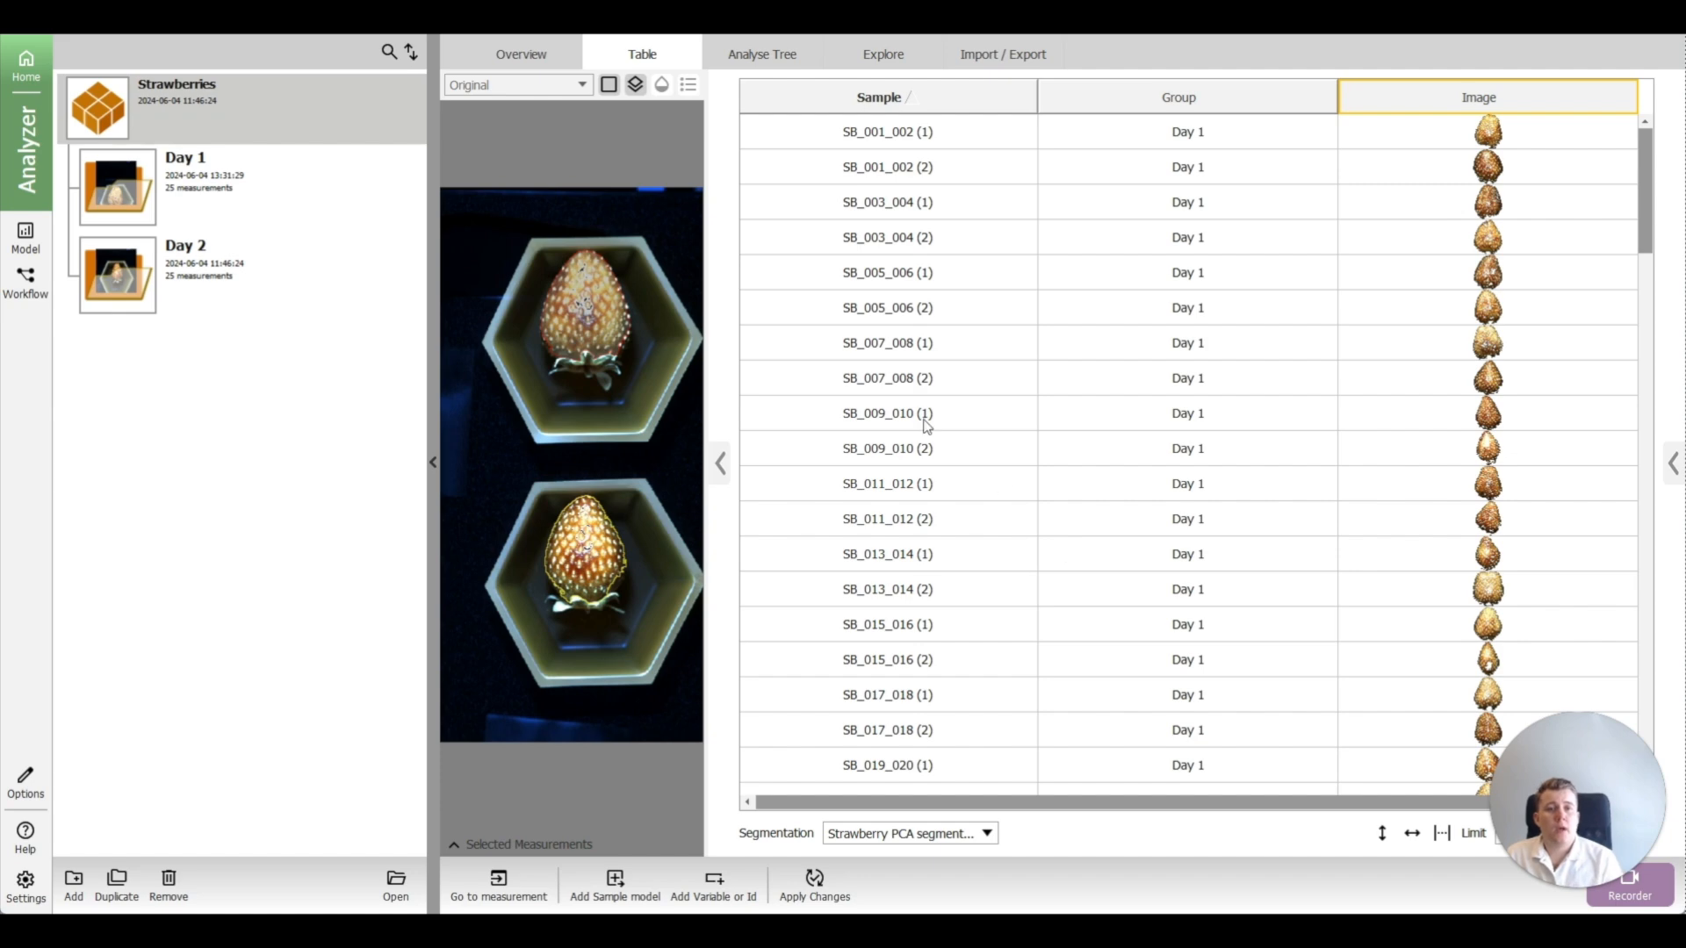
Step: Import variables from Strawberries_Brix.csv in the Strawberry folder, using Strawberry PCA segmentation and Brix as Property Quantification
{"action": "left_click", "coordinate": [1000, 71]}
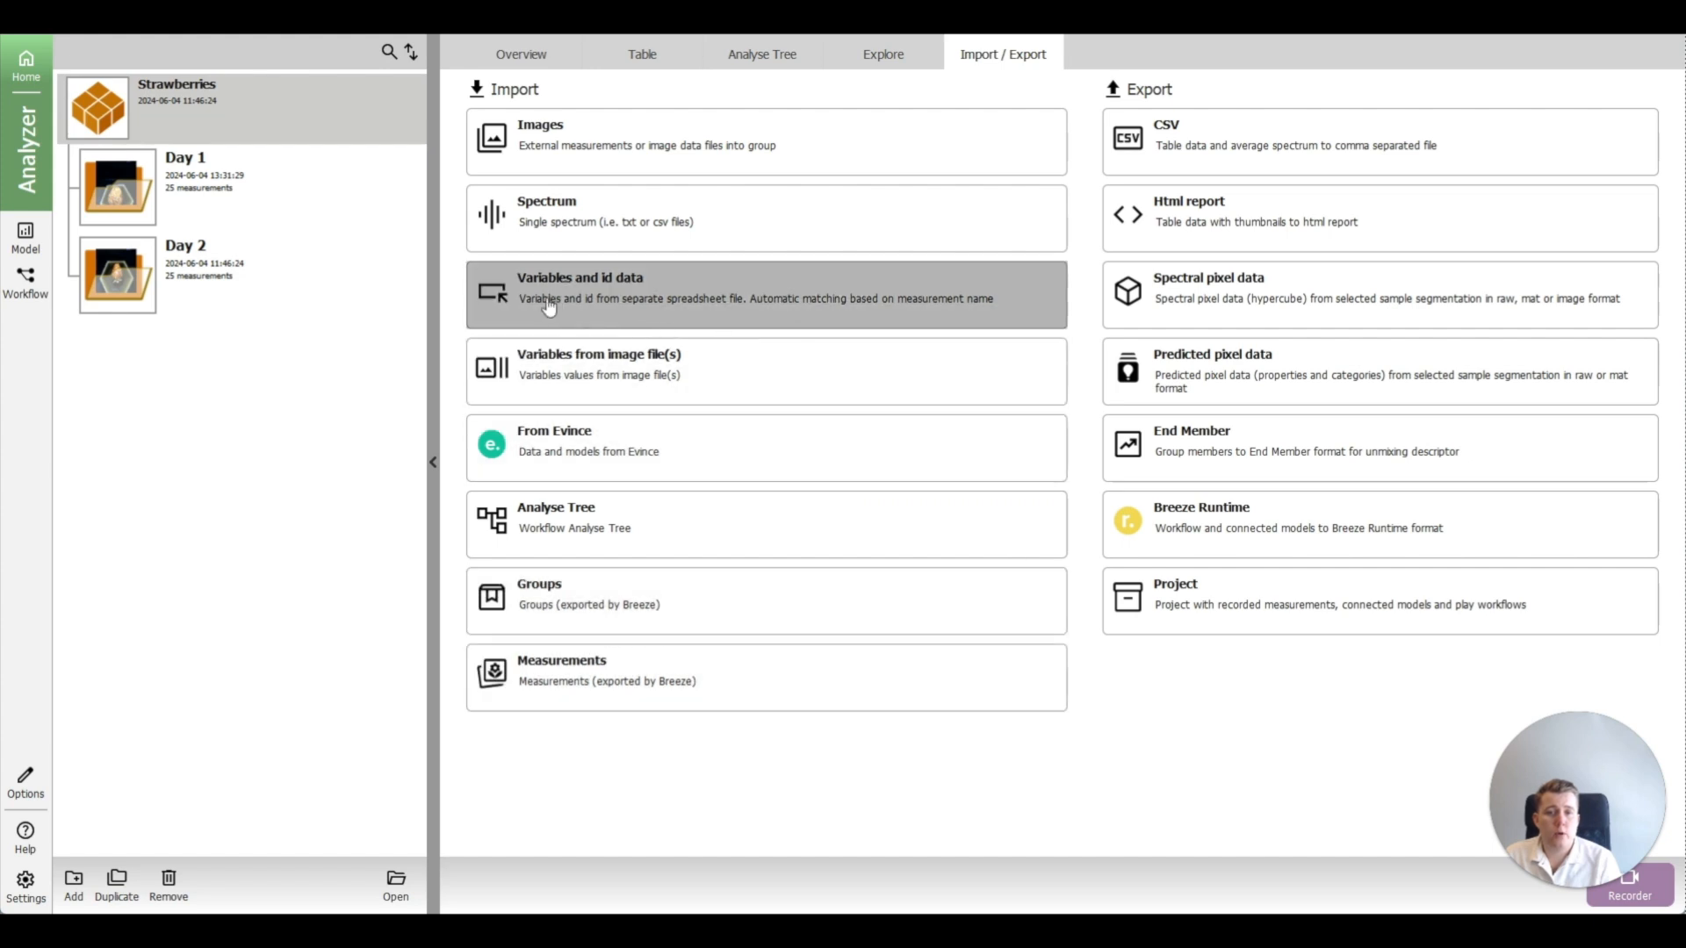
{"action": "left_click", "coordinate": [626, 291]}
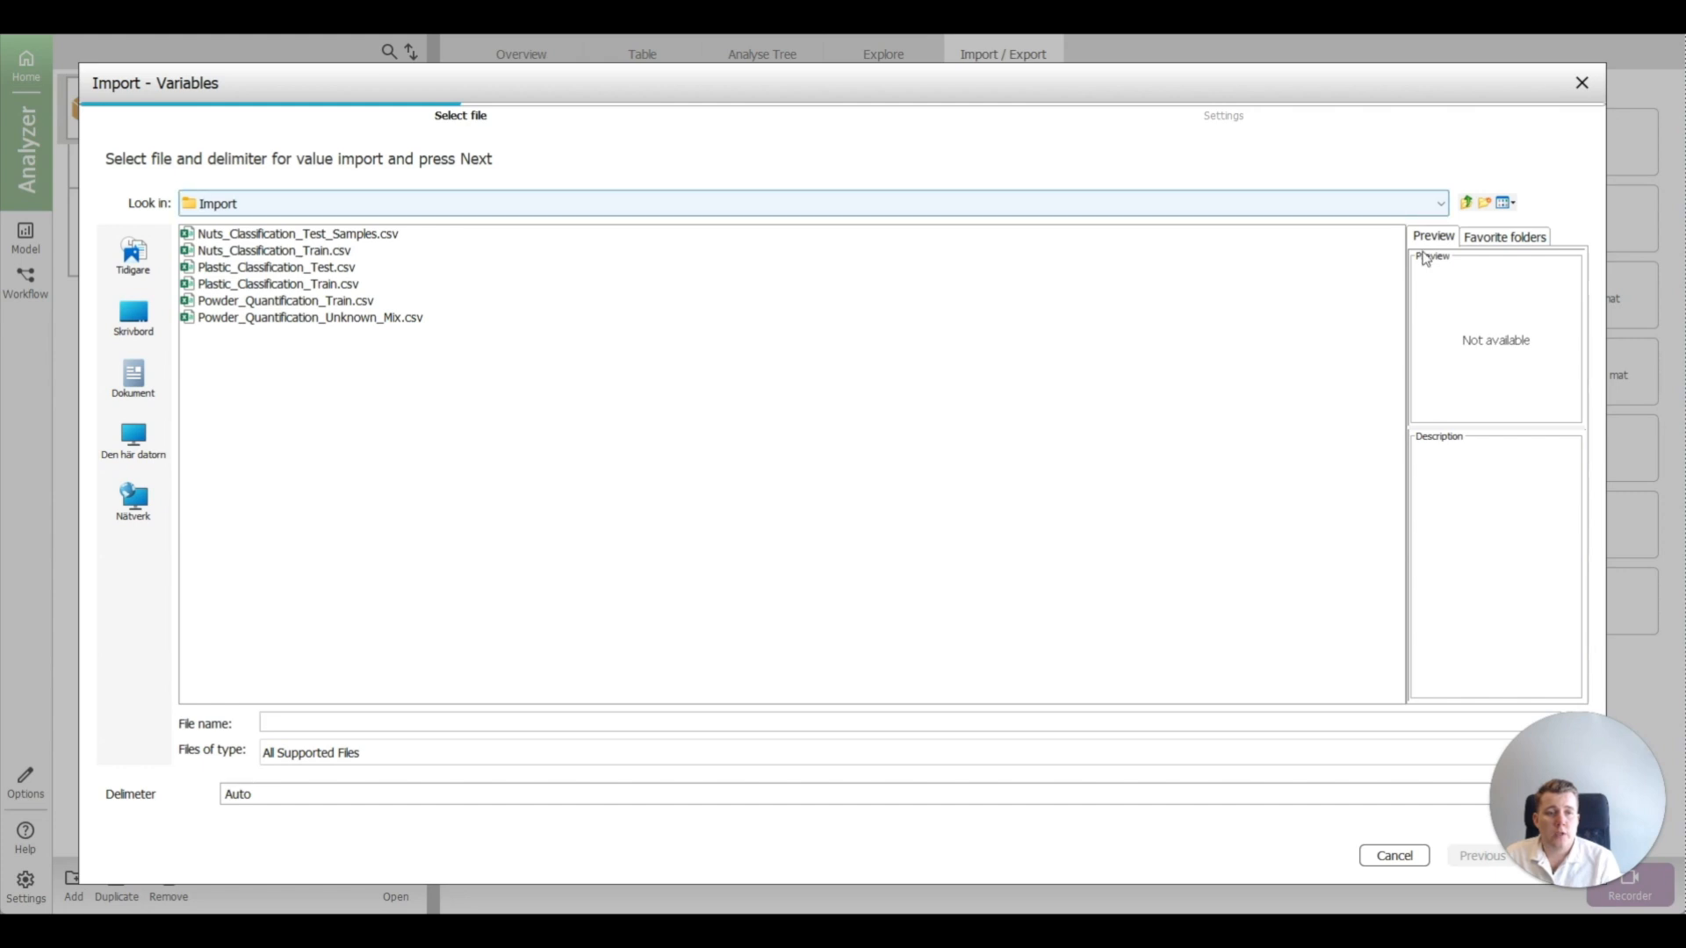
{"action": "left_click", "coordinate": [1501, 236]}
{"action": "left_click", "coordinate": [1445, 260]}
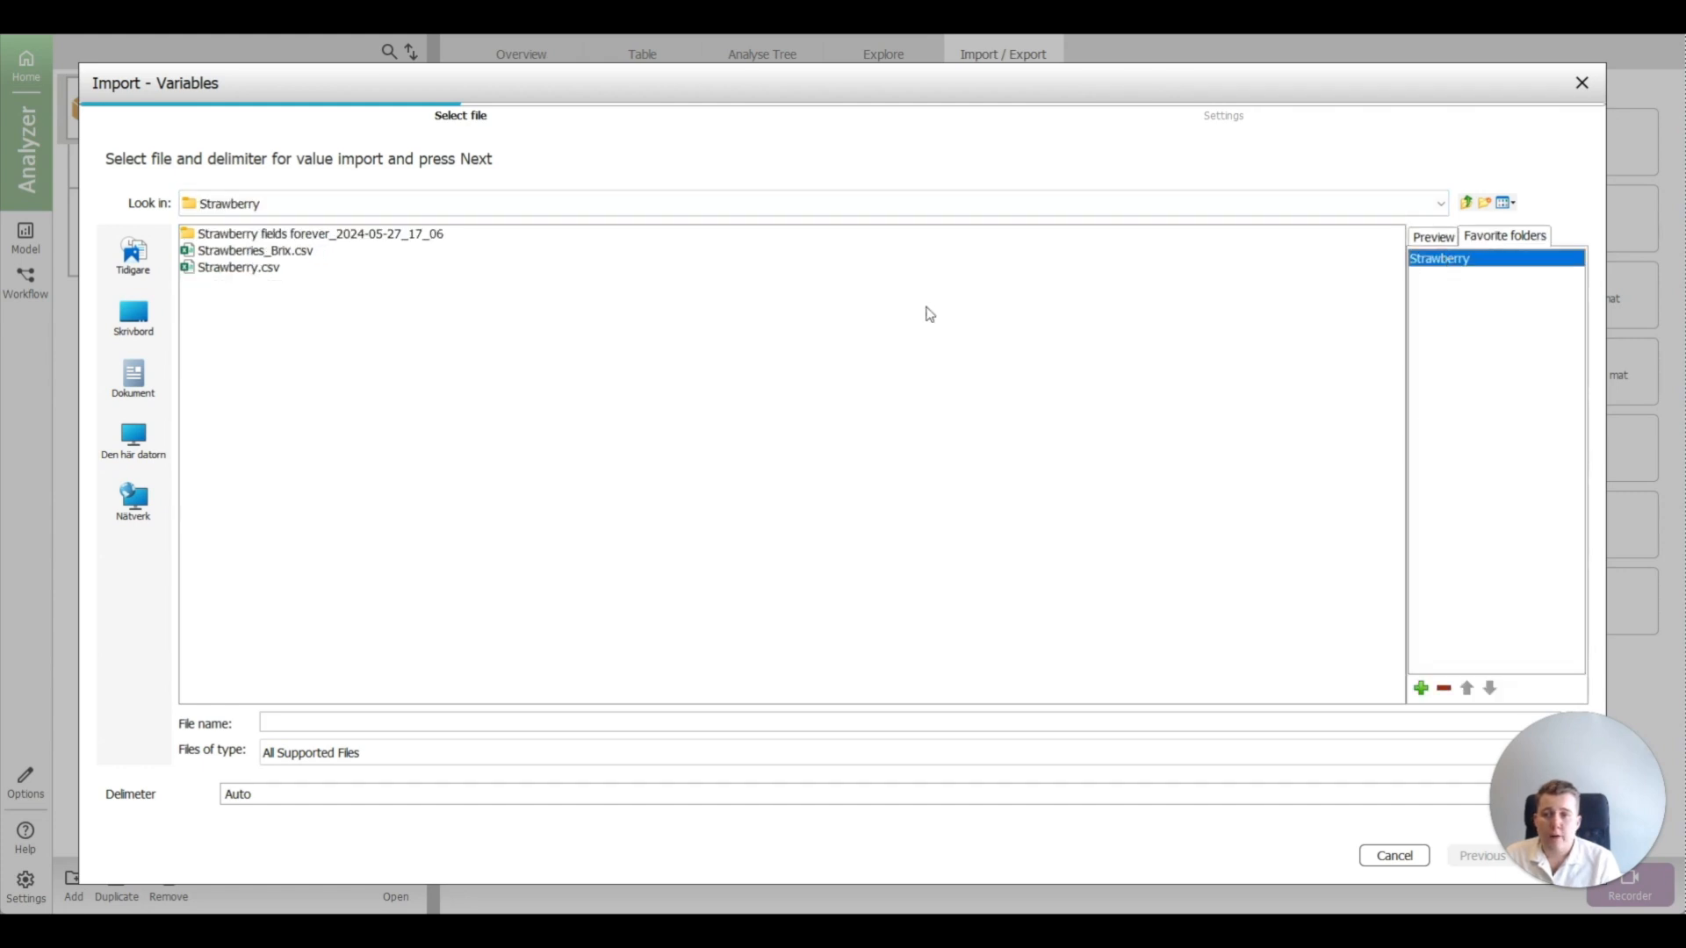
{"action": "left_click", "coordinate": [247, 254]}
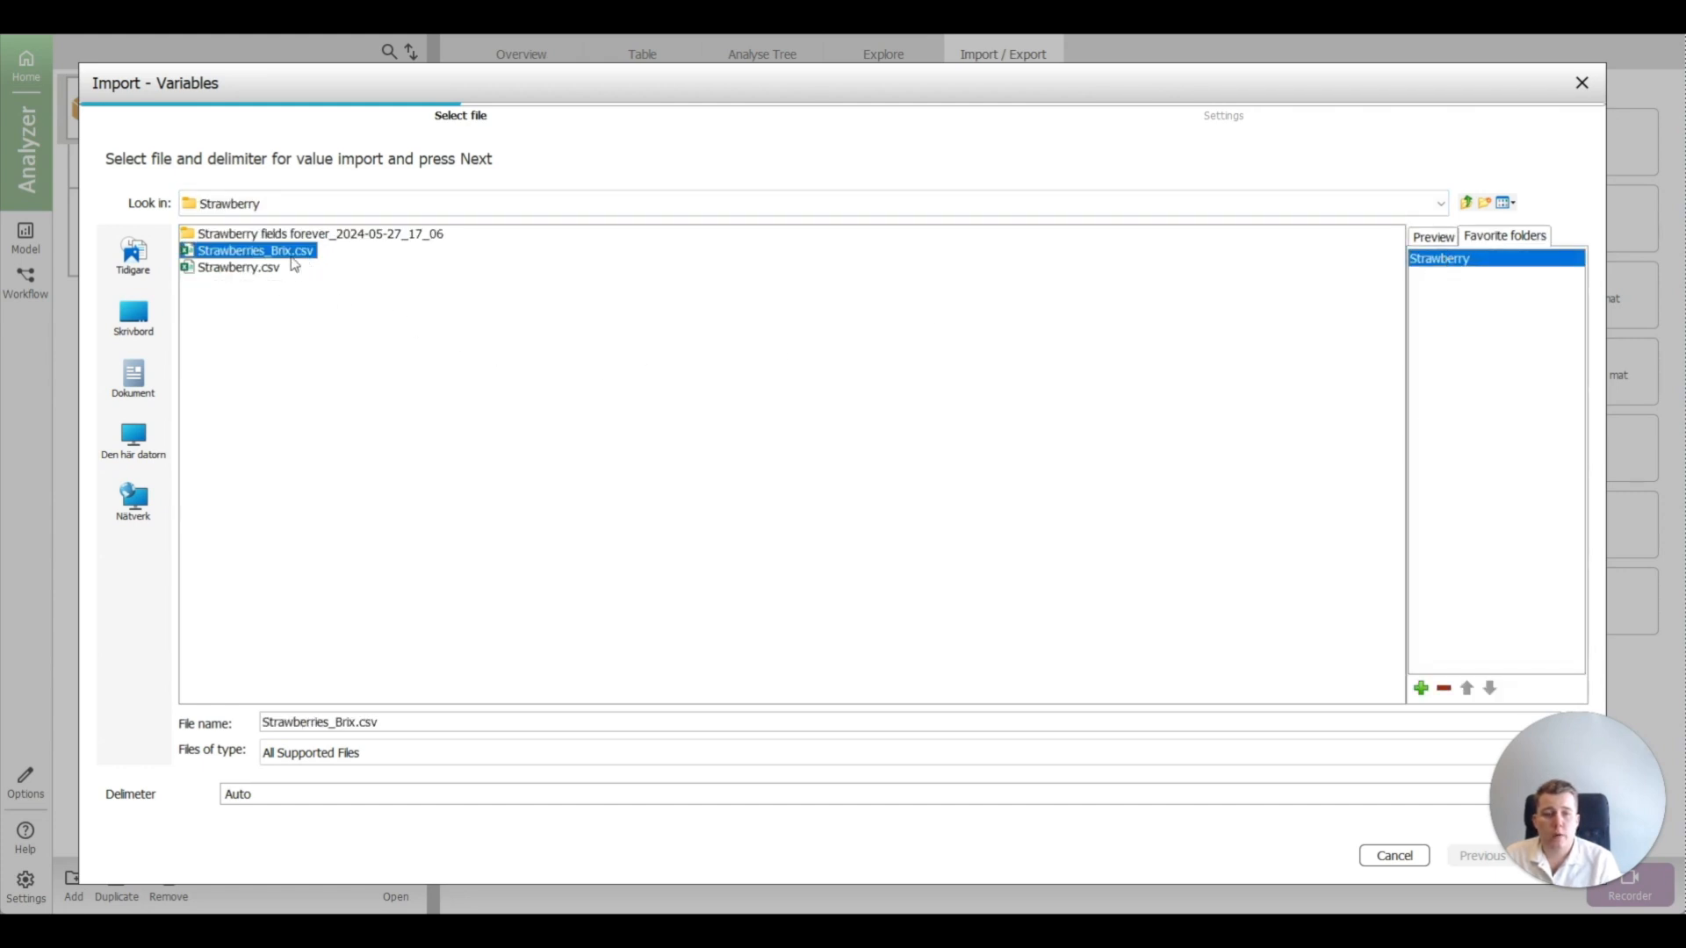
{"action": "left_click_drag", "start_coordinate": [1554, 855], "coordinate": [1555, 784]}
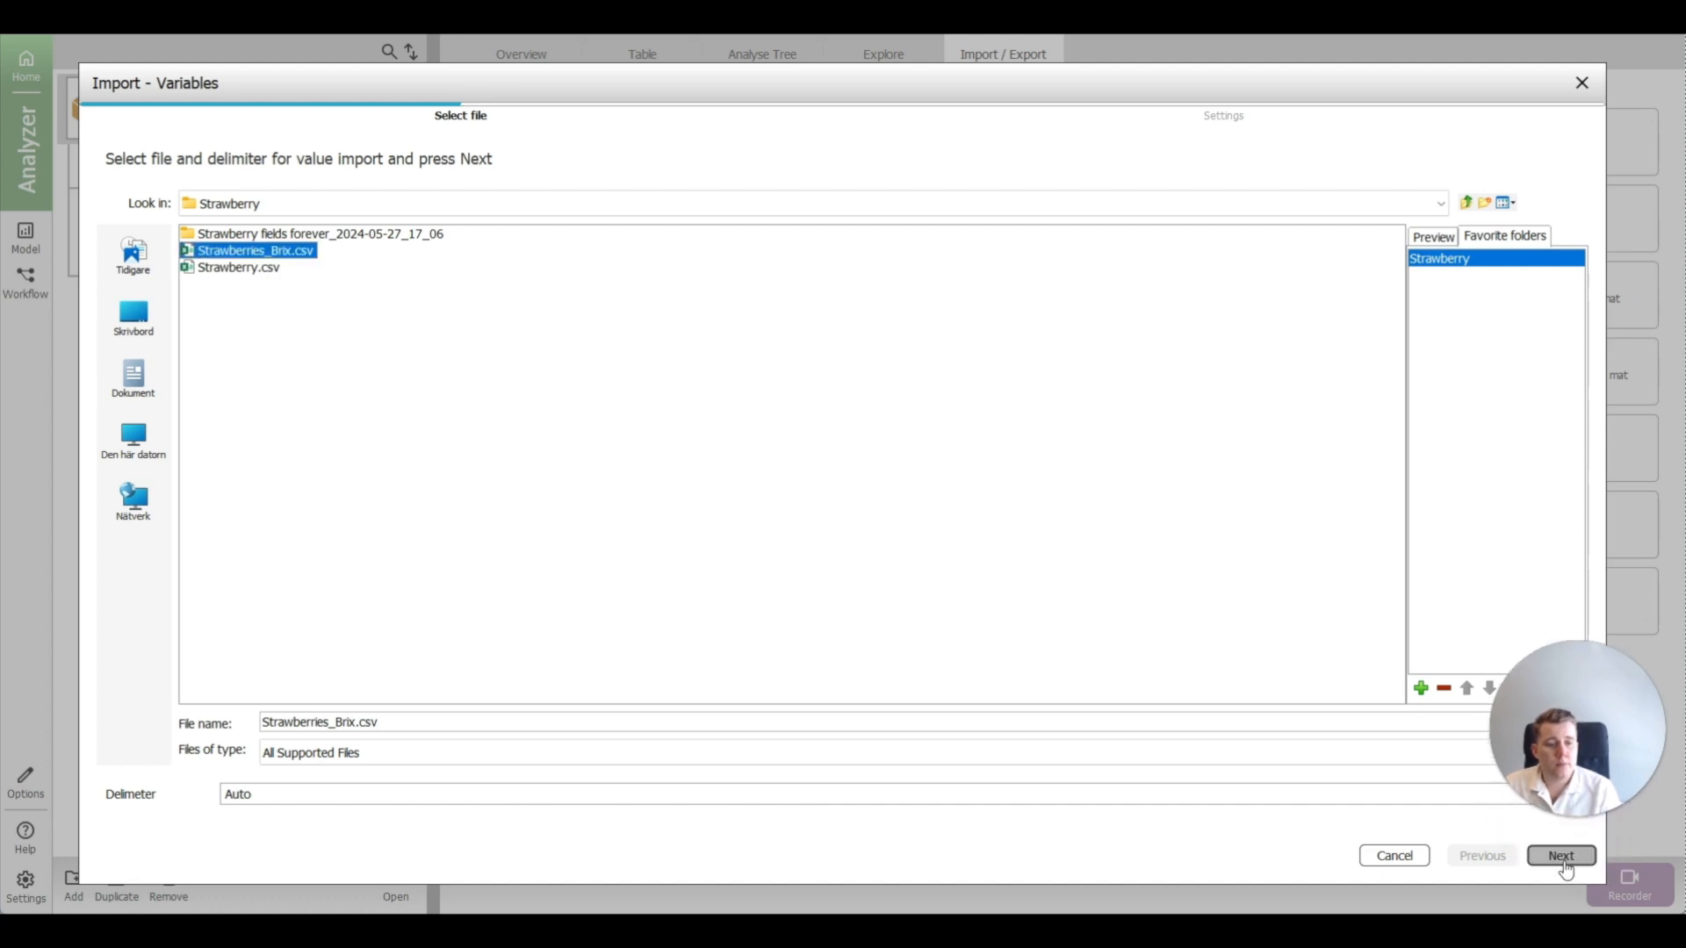
{"action": "left_click", "coordinate": [1561, 857]}
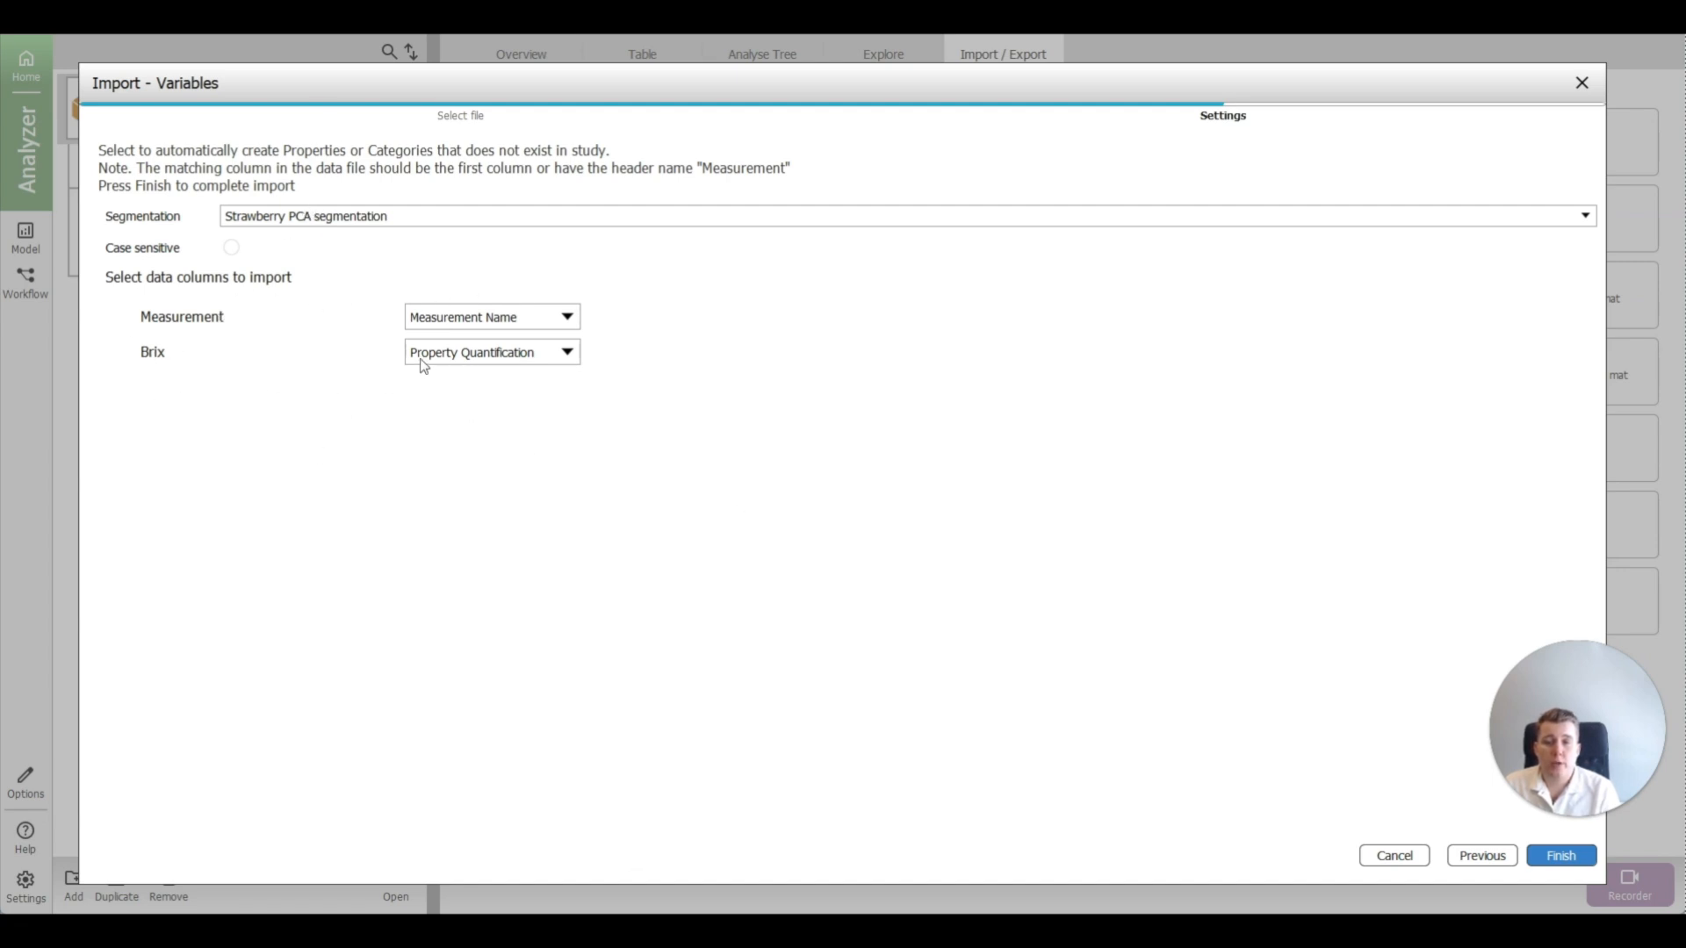
{"action": "left_click", "coordinate": [1558, 856]}
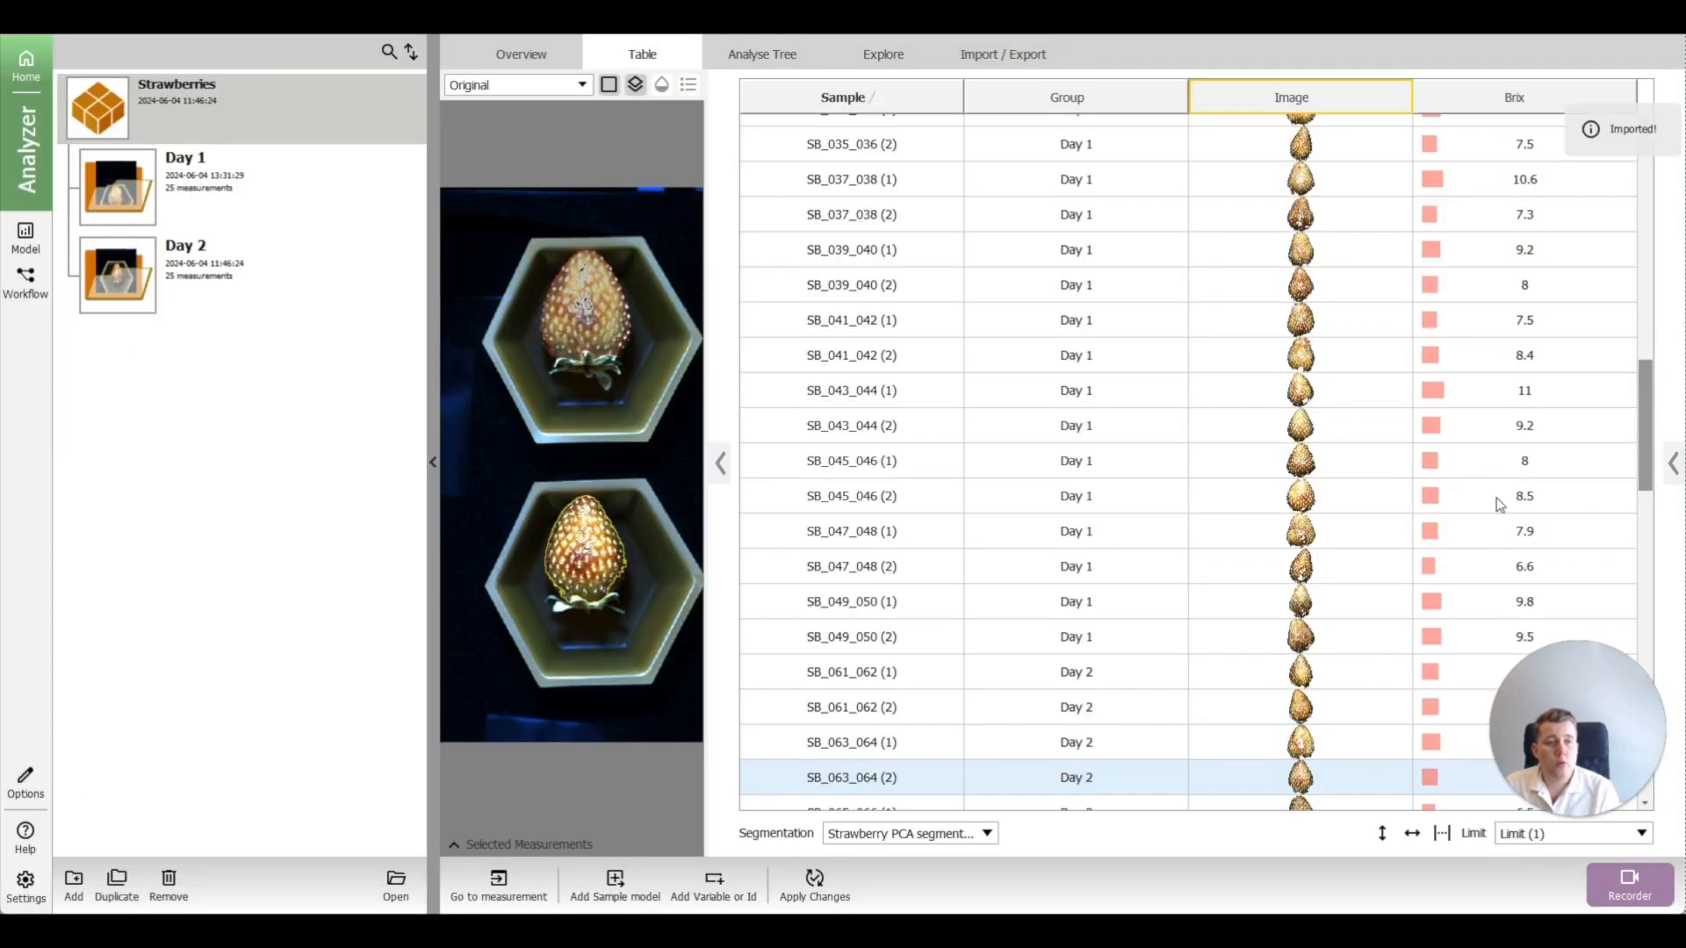
Step: Examine the imported Brix values in the table, checking several of the first Day 1 samples and their images
{"action": "scroll", "coordinate": [1499, 504], "scroll_direction": "up", "scroll_amount": 5}
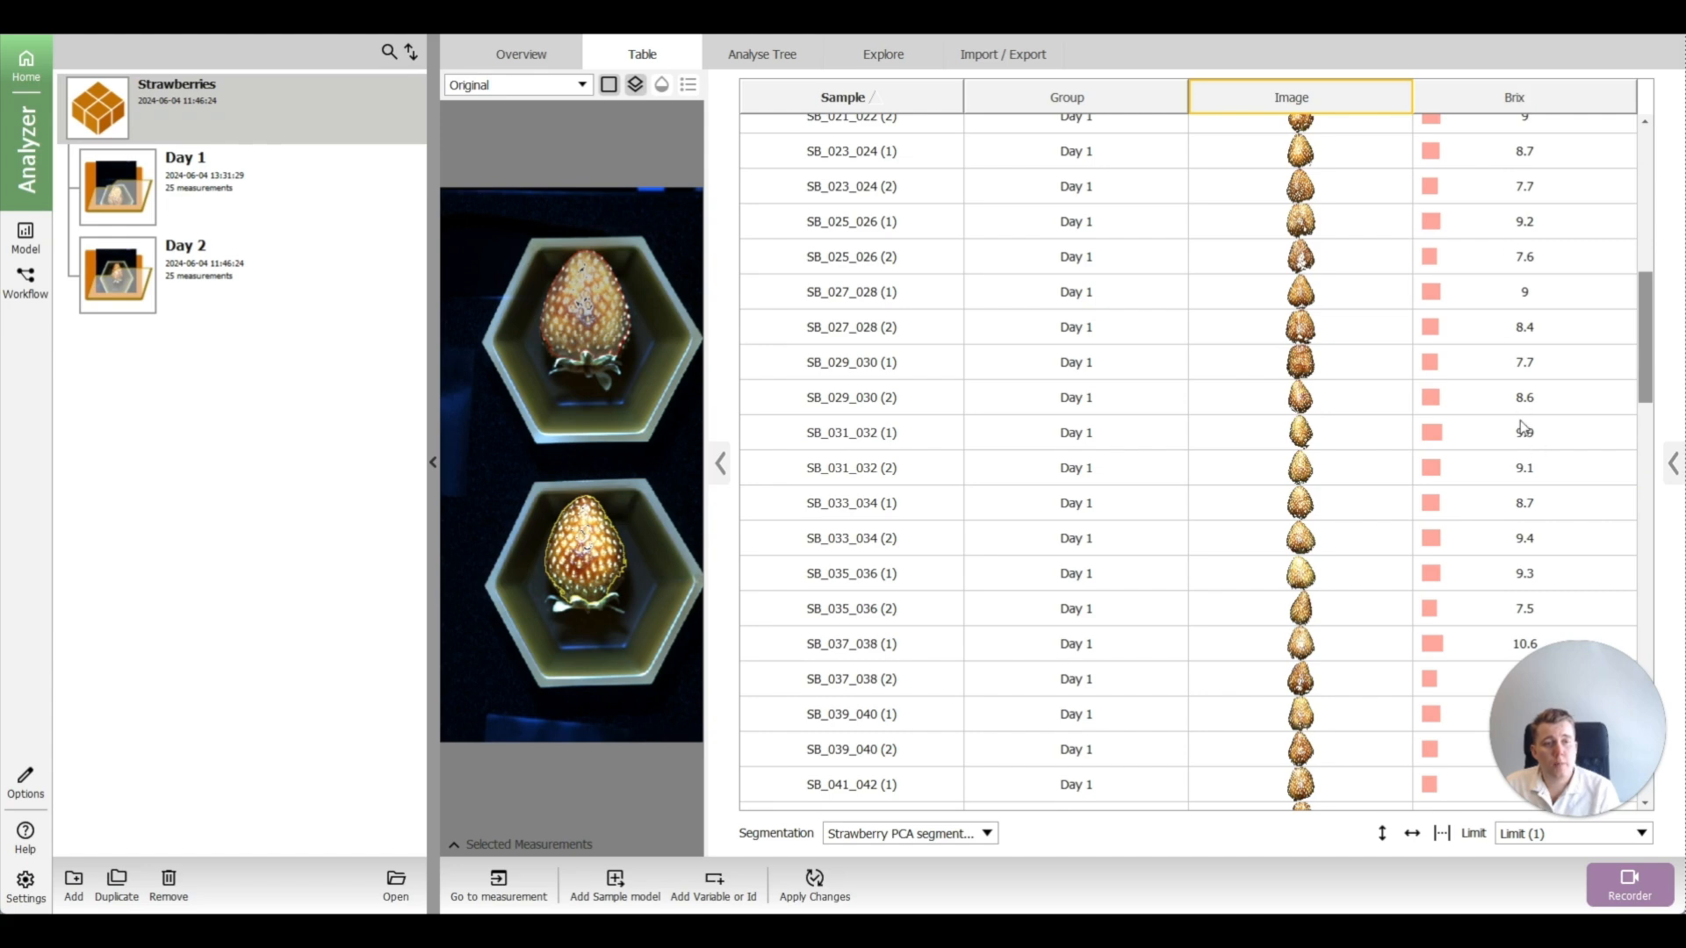
{"action": "scroll", "coordinate": [1525, 429], "scroll_direction": "up", "scroll_amount": 7}
{"action": "scroll", "coordinate": [1533, 158], "scroll_direction": "up", "scroll_amount": 1}
{"action": "left_click", "coordinate": [1532, 169]}
{"action": "left_click", "coordinate": [1545, 237]}
{"action": "left_click", "coordinate": [1532, 308]}
{"action": "scroll", "coordinate": [1542, 389], "scroll_direction": "down", "scroll_amount": 2}
{"action": "scroll", "coordinate": [1542, 389], "scroll_direction": "down", "scroll_amount": 3}
{"action": "scroll", "coordinate": [1532, 384], "scroll_direction": "up", "scroll_amount": 5}
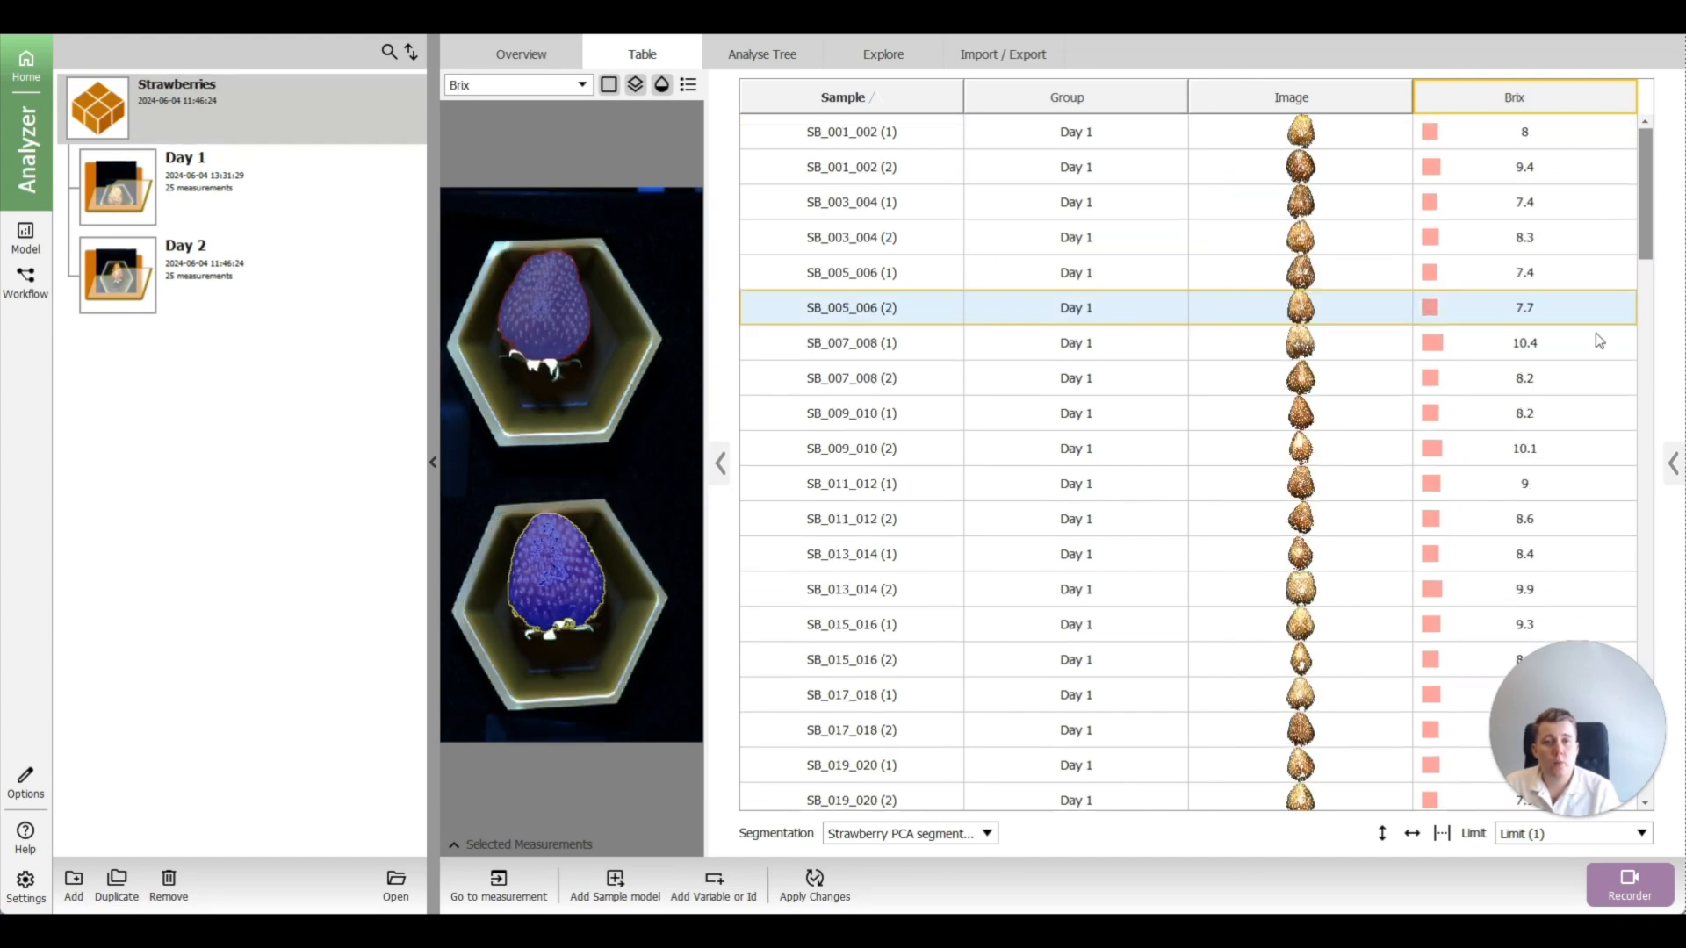
Step: Explore the project's samples in the score plot, select an outlying sample to view its spectrum, and colour the points by Brix
{"action": "left_click", "coordinate": [868, 69]}
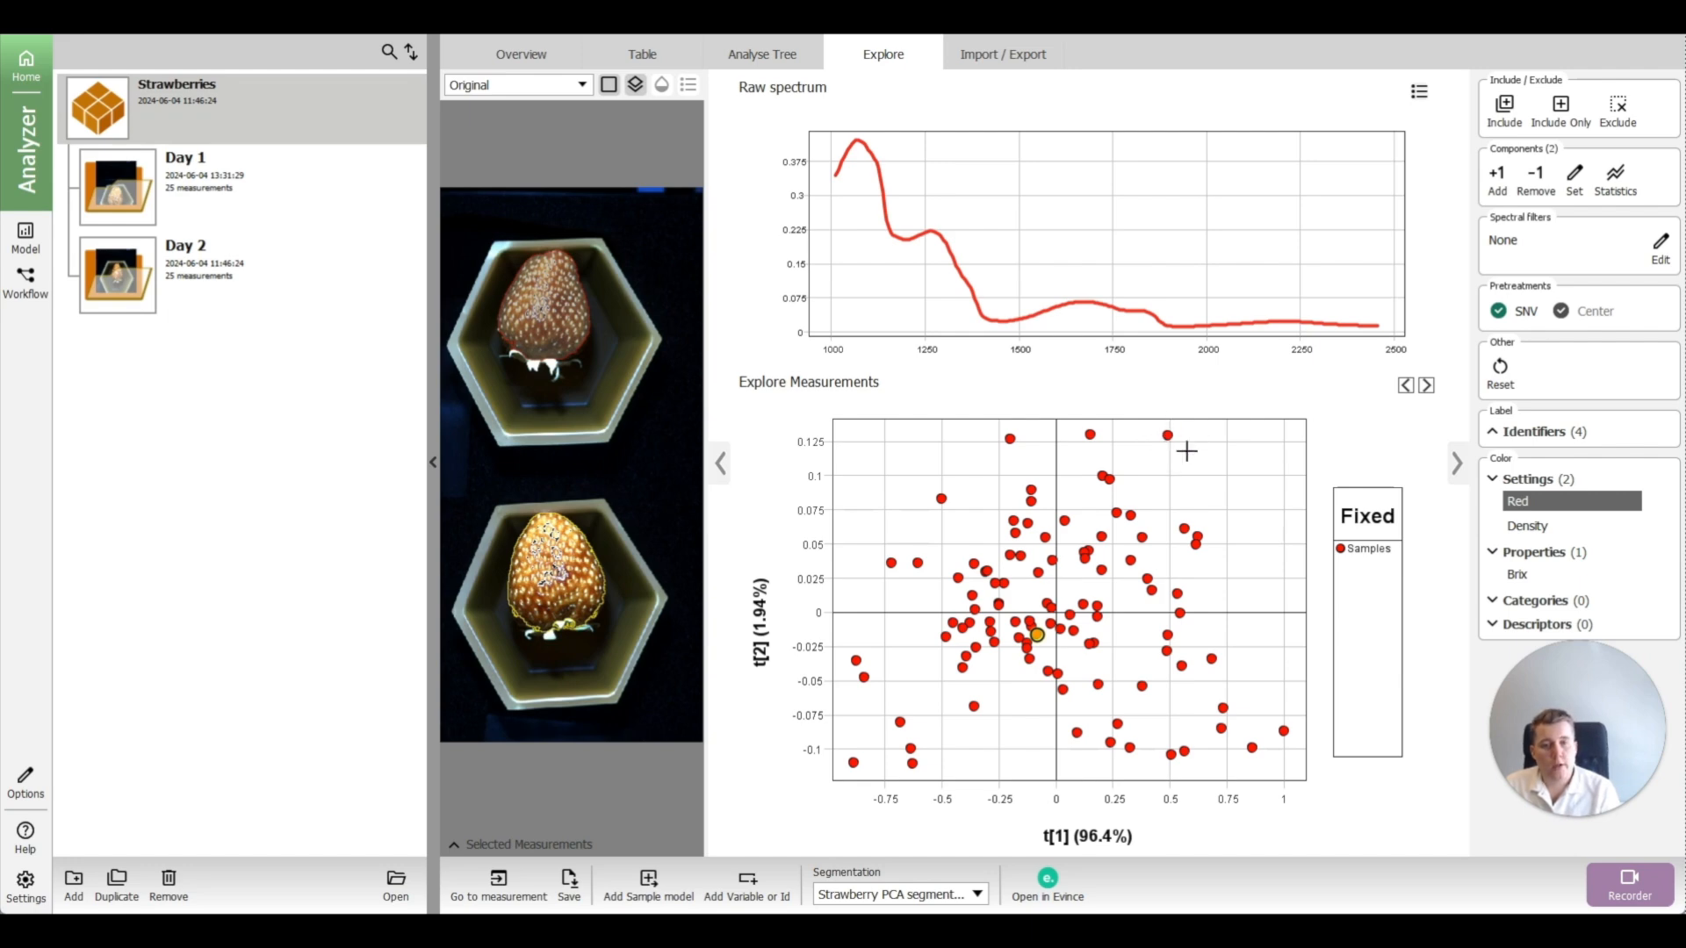
{"action": "mouse_move", "coordinate": [1182, 446]}
{"action": "left_mouse_down"}
{"action": "mouse_move", "coordinate": [1186, 422]}
{"action": "mouse_move", "coordinate": [1176, 446]}
{"action": "left_mouse_up"}
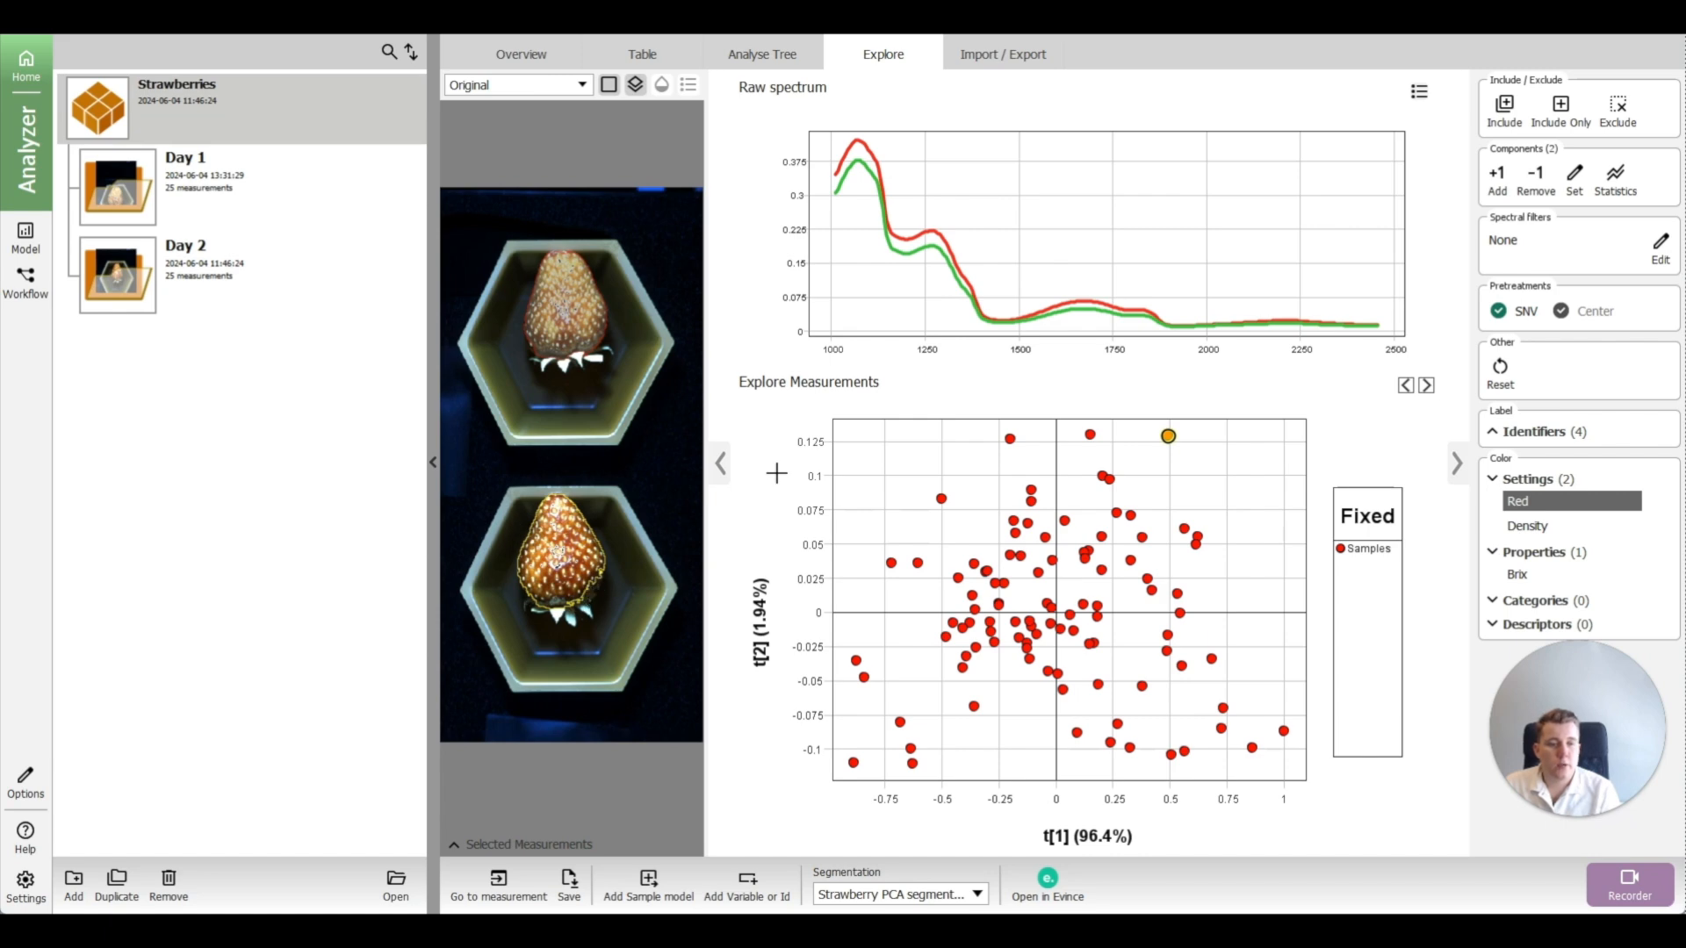
{"action": "left_click", "coordinate": [1517, 576]}
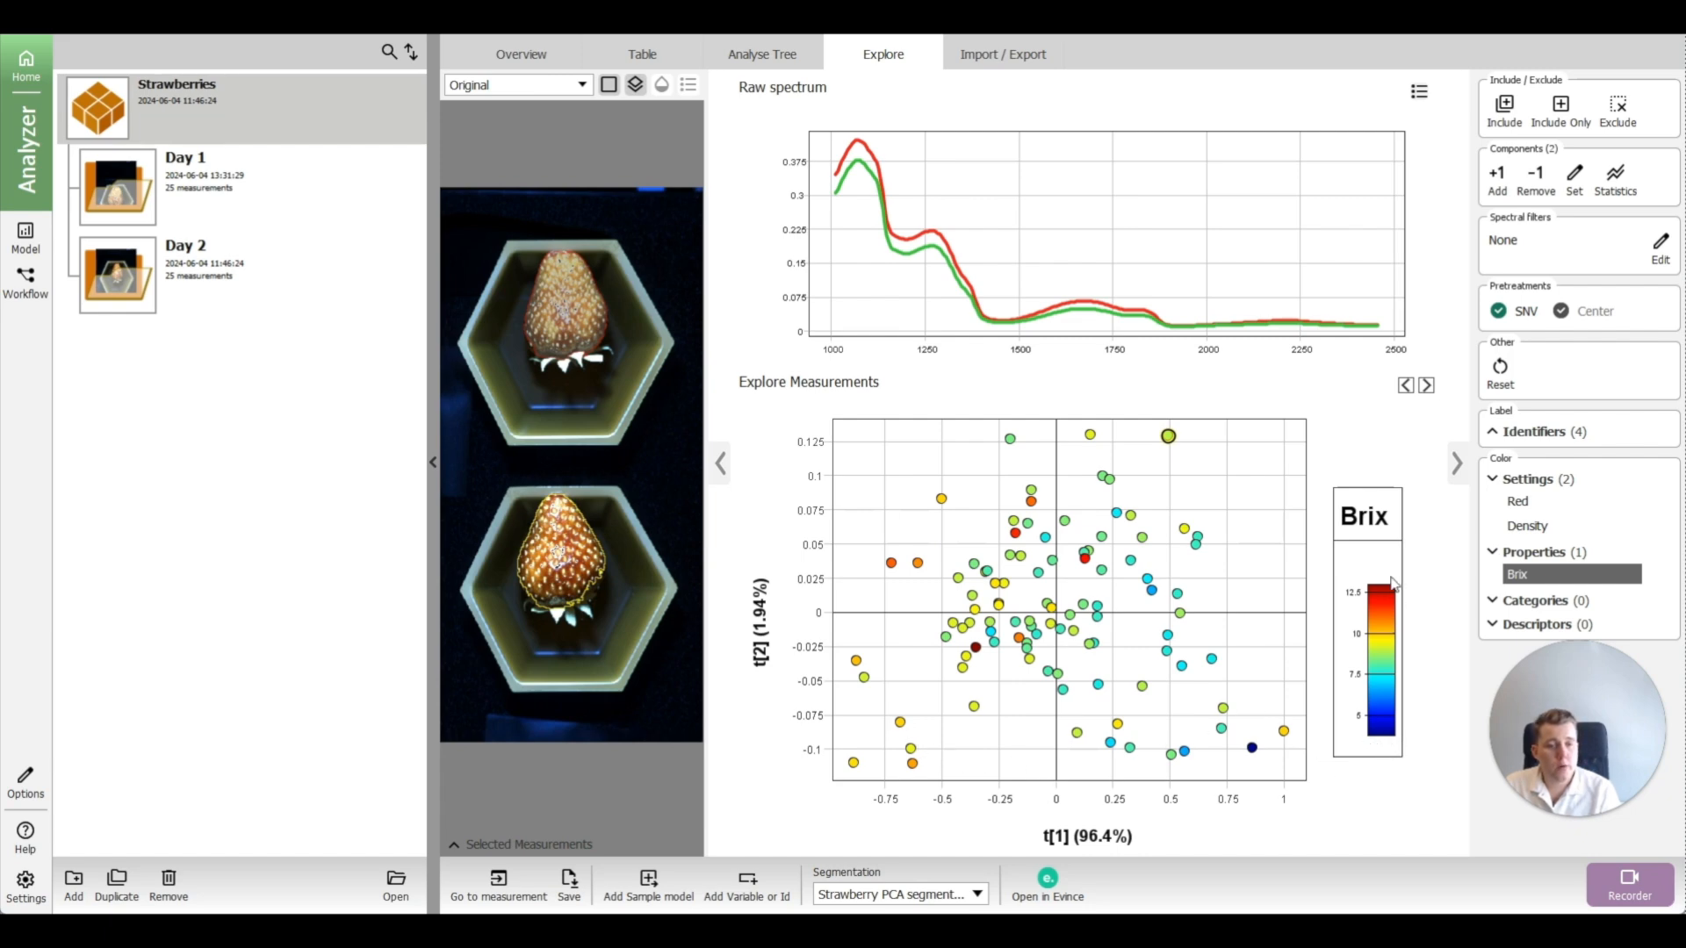
{"action": "left_click", "coordinate": [1260, 594]}
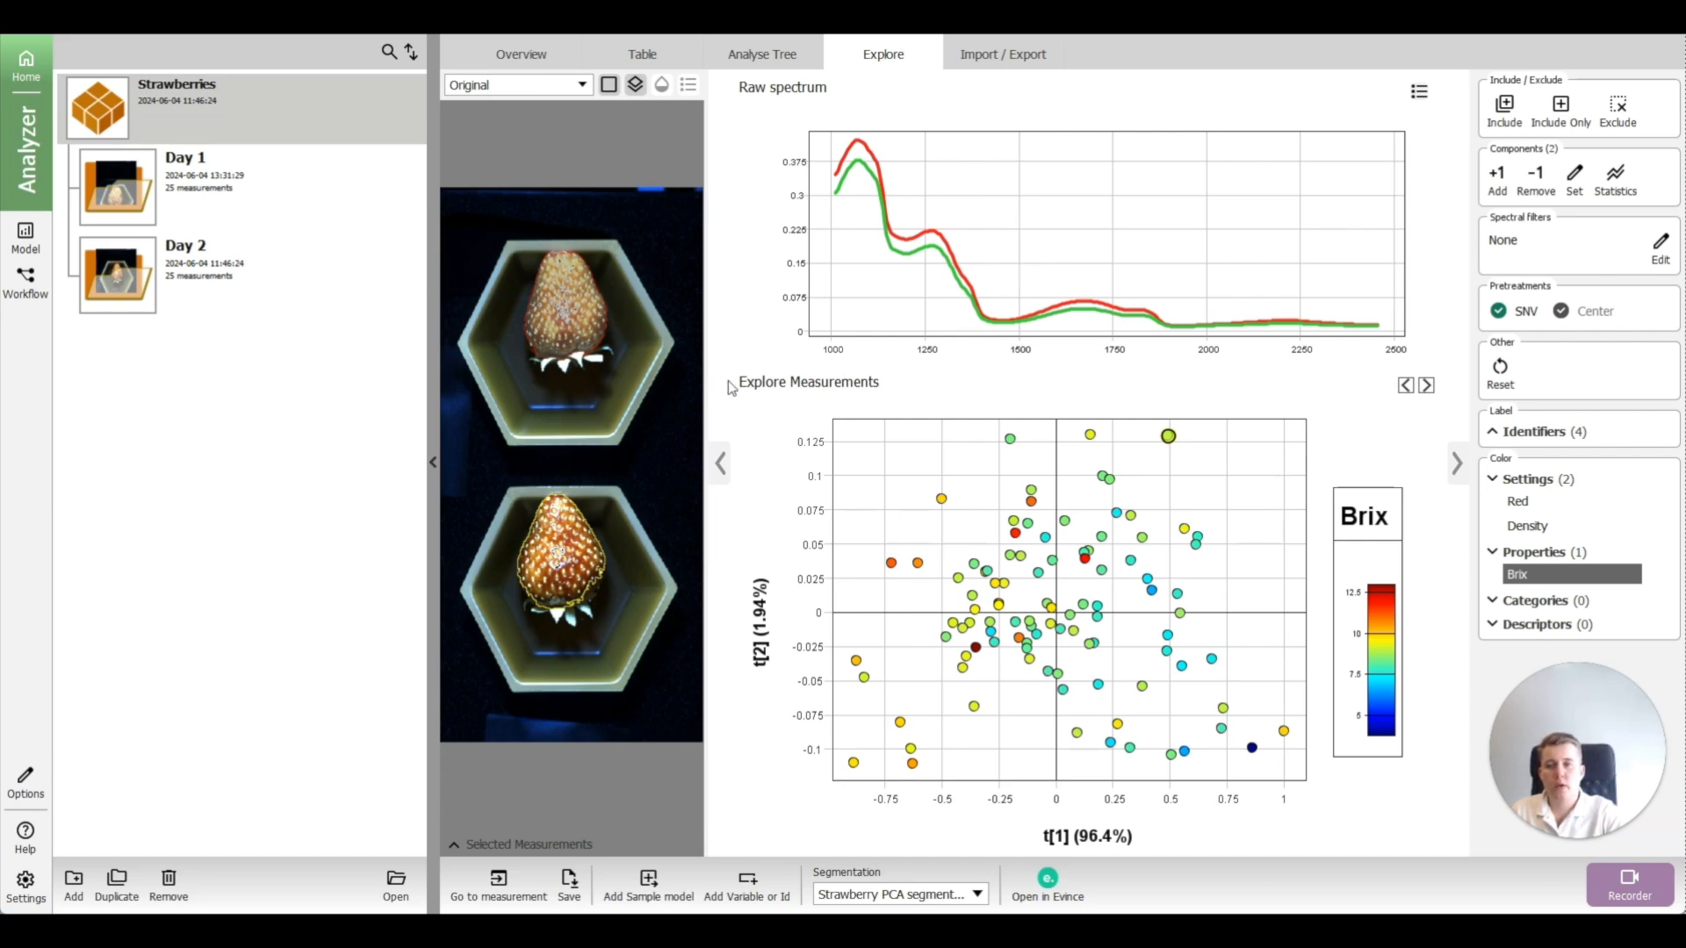
Step: Create a new PLS quantification model named Brix
{"action": "left_click", "coordinate": [25, 237]}
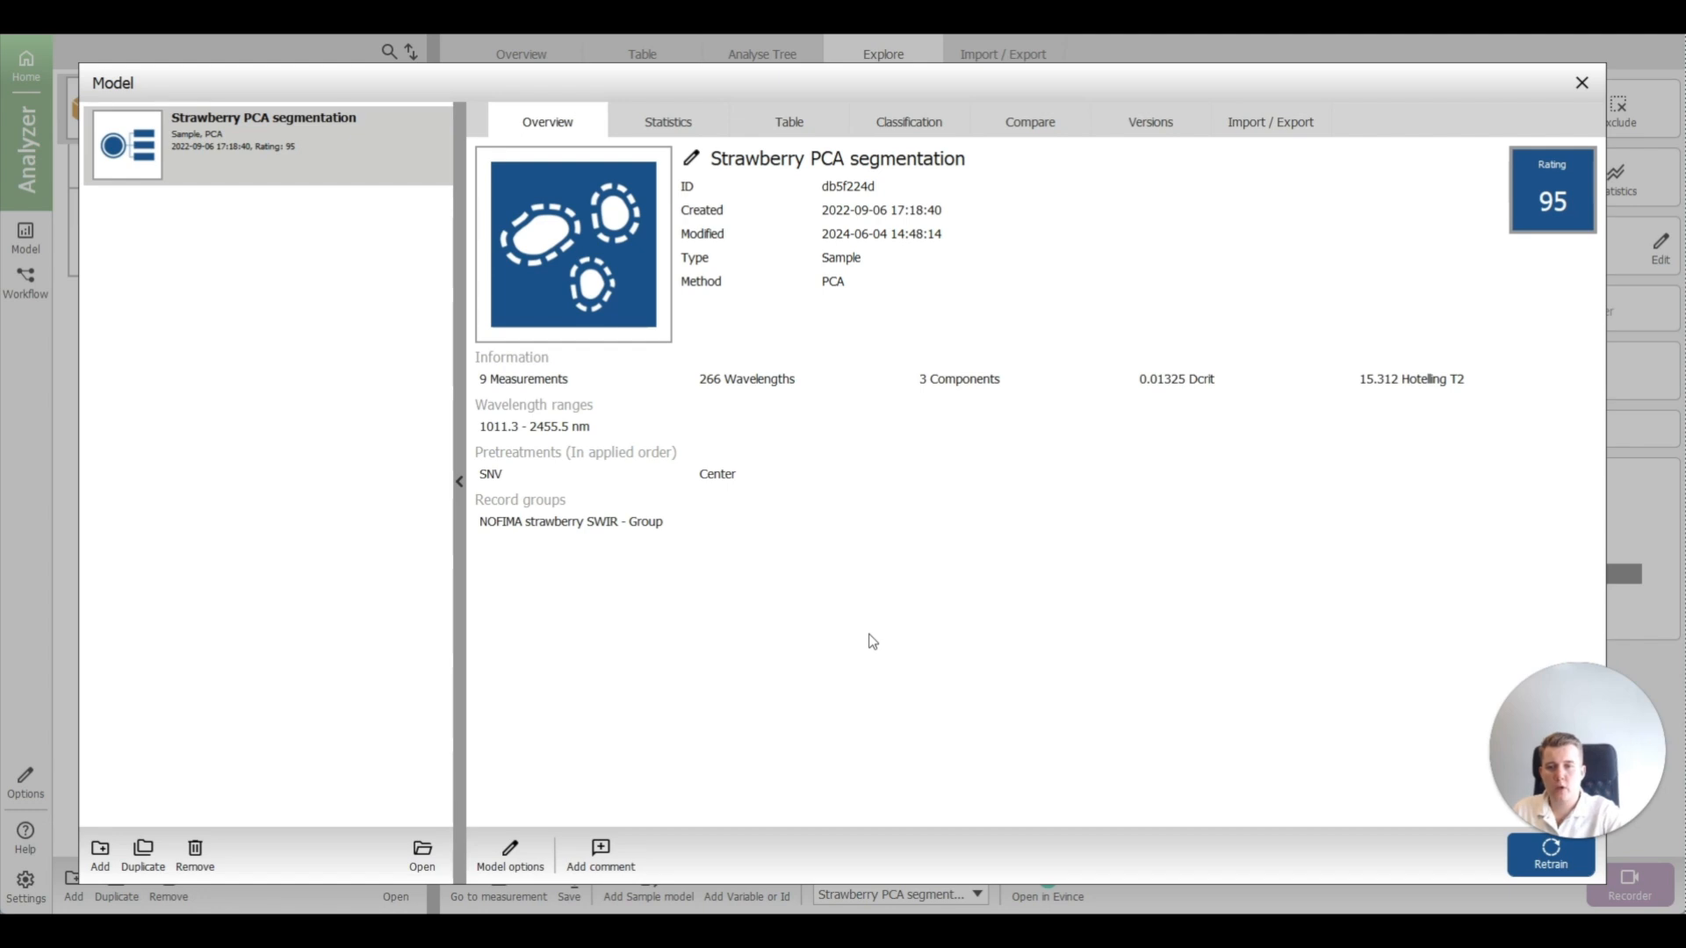
{"action": "left_click", "coordinate": [101, 849]}
{"action": "left_click", "coordinate": [727, 314]}
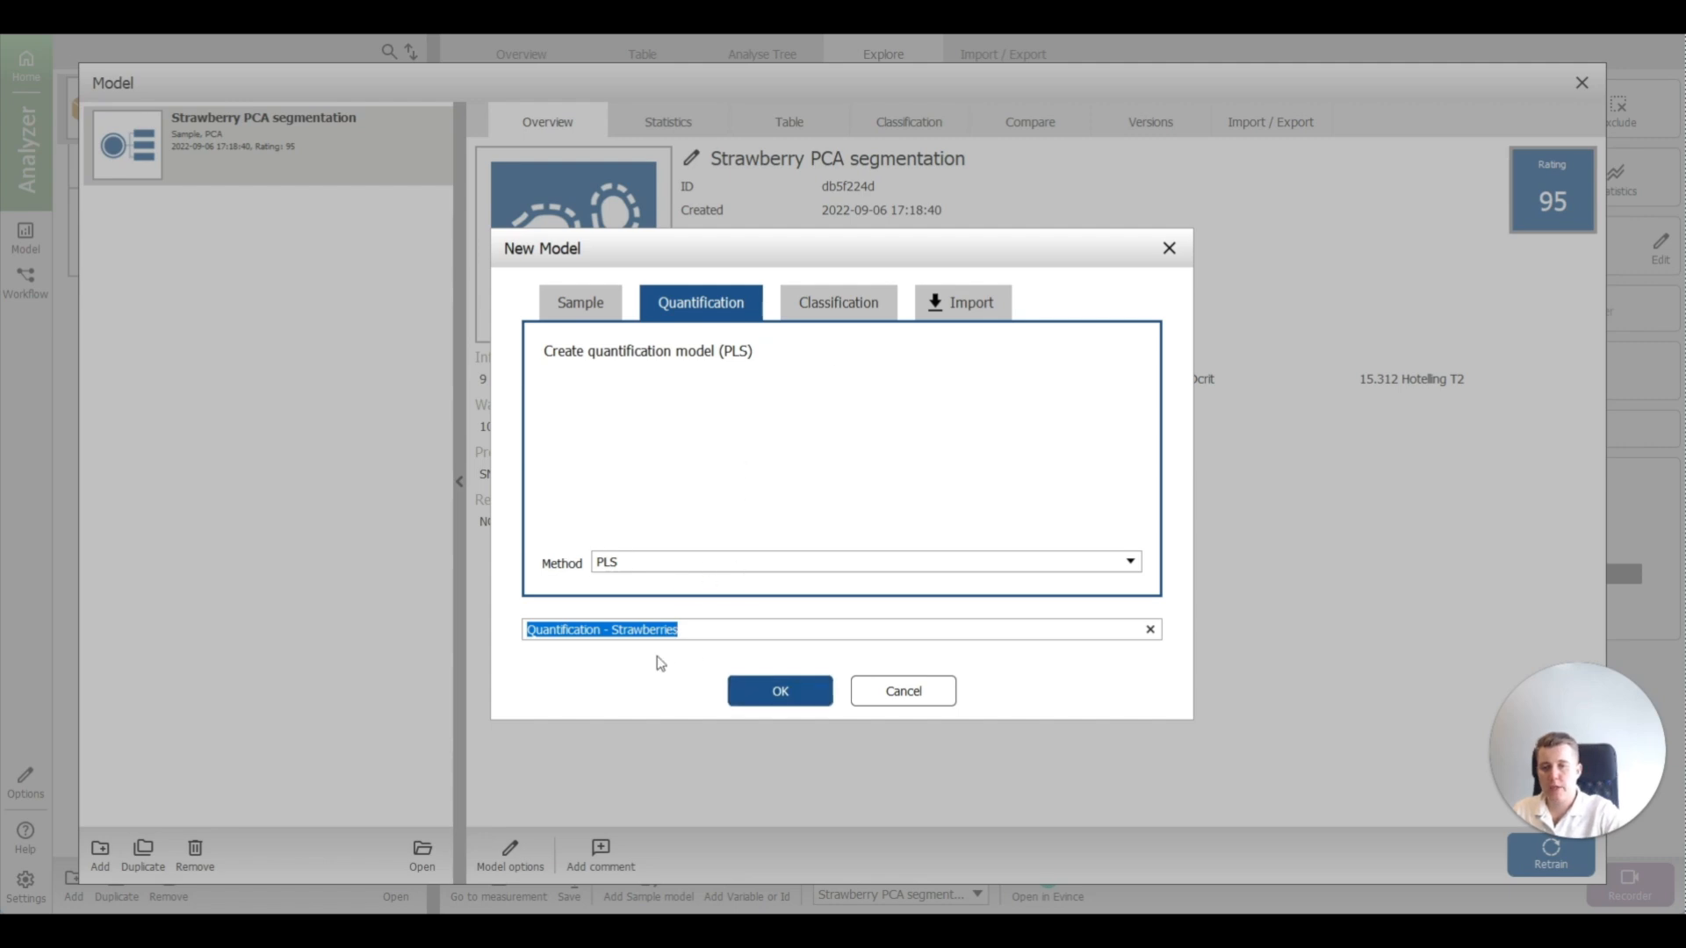
{"action": "key", "text": "BackSpace"}
{"action": "type", "text": "Brix"}
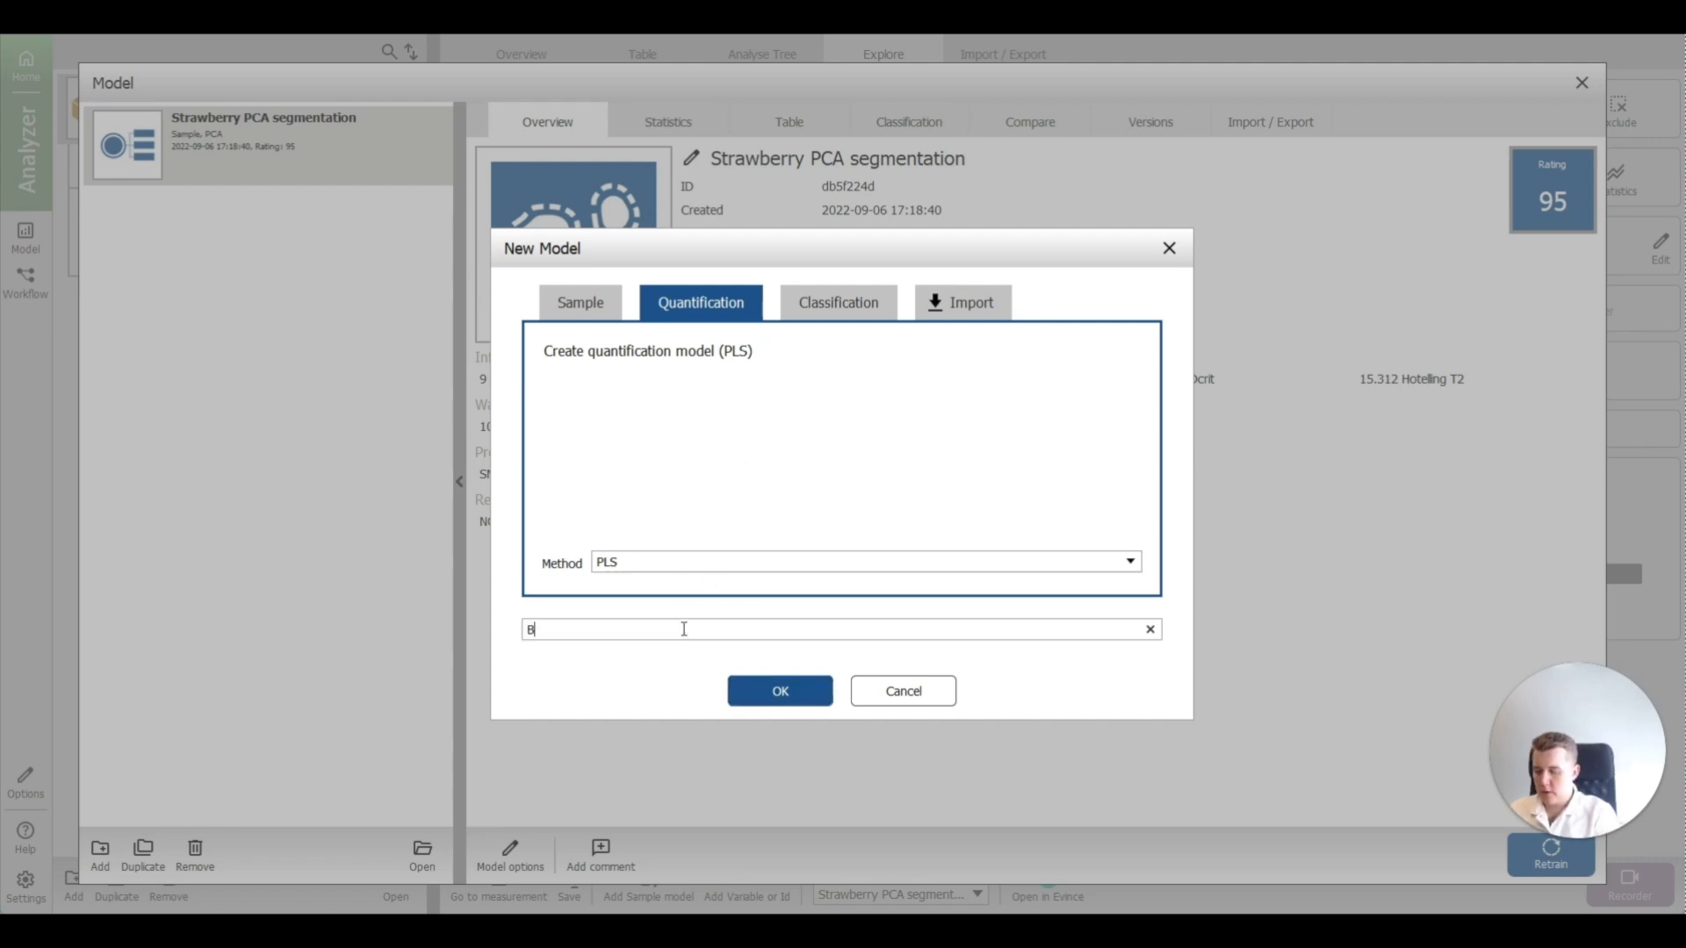
{"action": "left_click", "coordinate": [770, 699]}
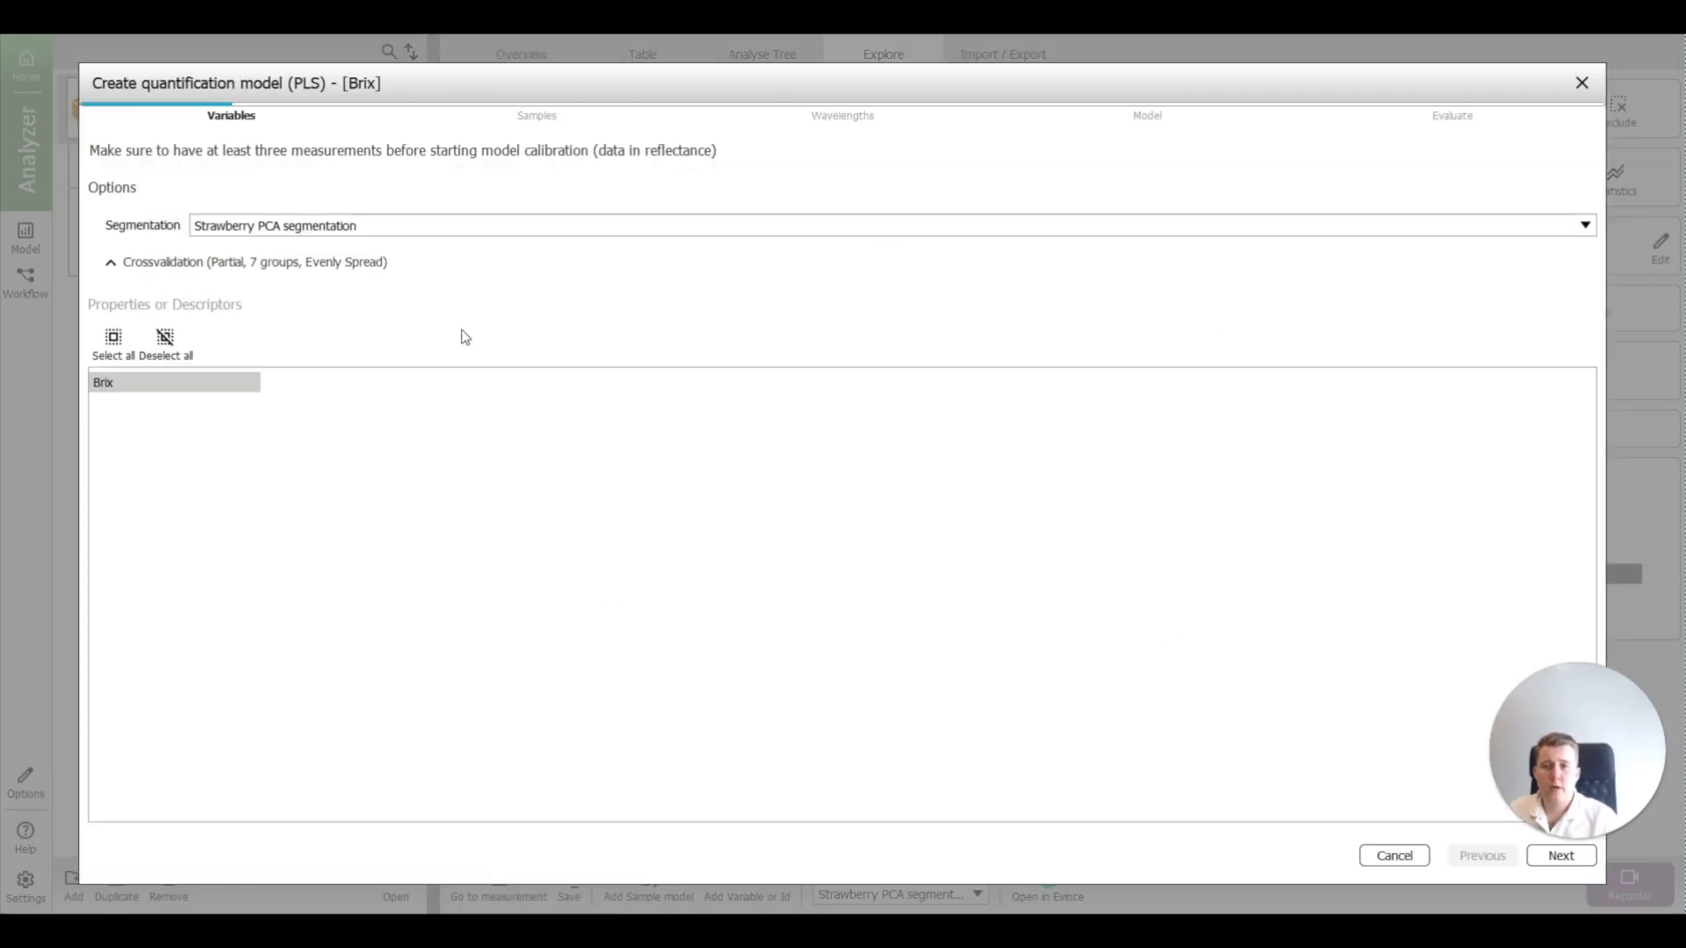
Step: Choose Strawberry PCA segmentation as the segmentation for the quantification model
{"action": "left_click", "coordinate": [264, 226]}
{"action": "left_click", "coordinate": [266, 227]}
{"action": "left_click", "coordinate": [263, 225]}
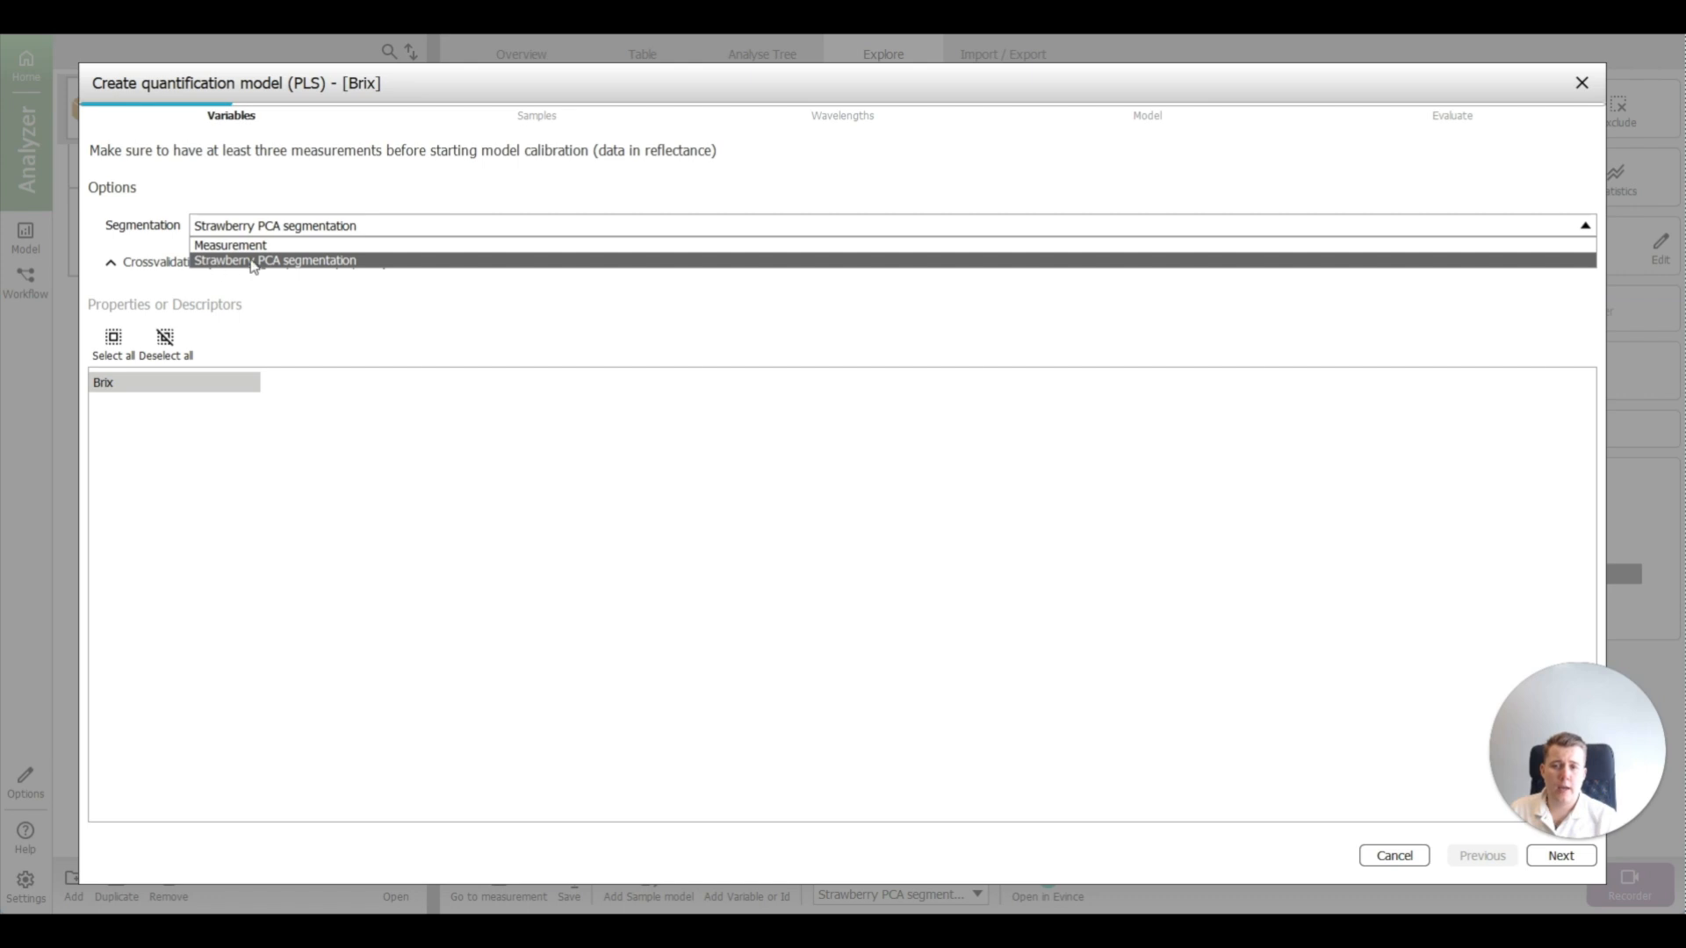
{"action": "left_click", "coordinate": [326, 260]}
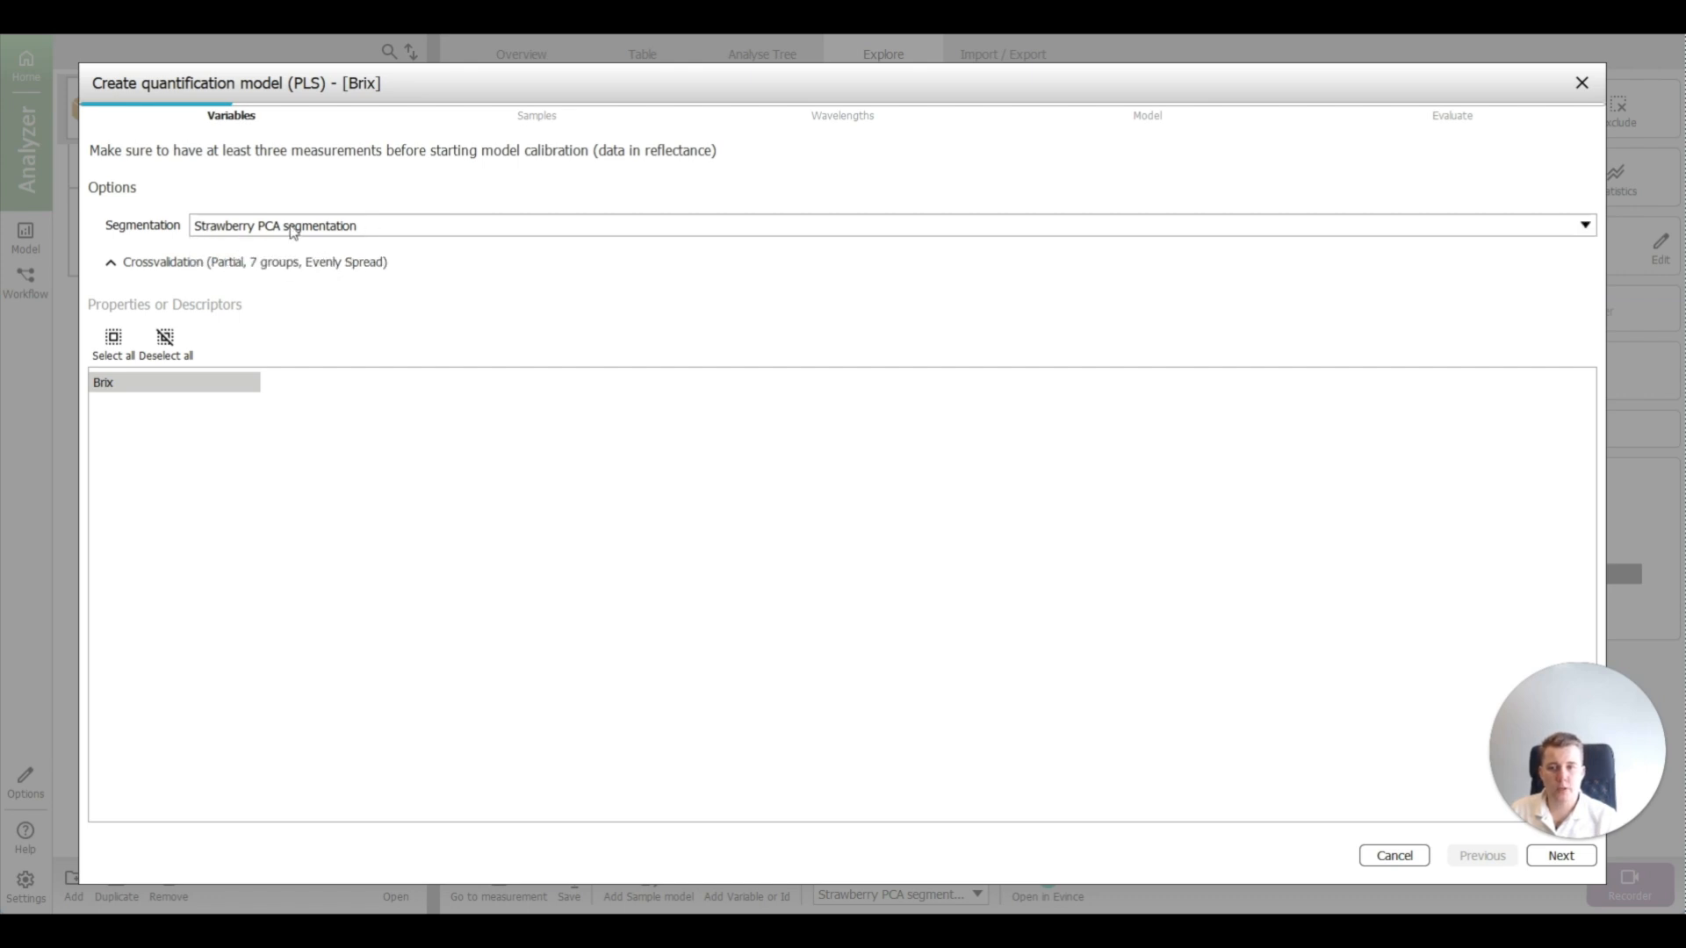
Step: Set the model's cross-validation type to Full with EvenlySpread exclusion, and continue to the sample selection with Brix as the property
{"action": "left_click", "coordinate": [112, 263]}
{"action": "left_click", "coordinate": [233, 294]}
{"action": "left_click", "coordinate": [249, 337]}
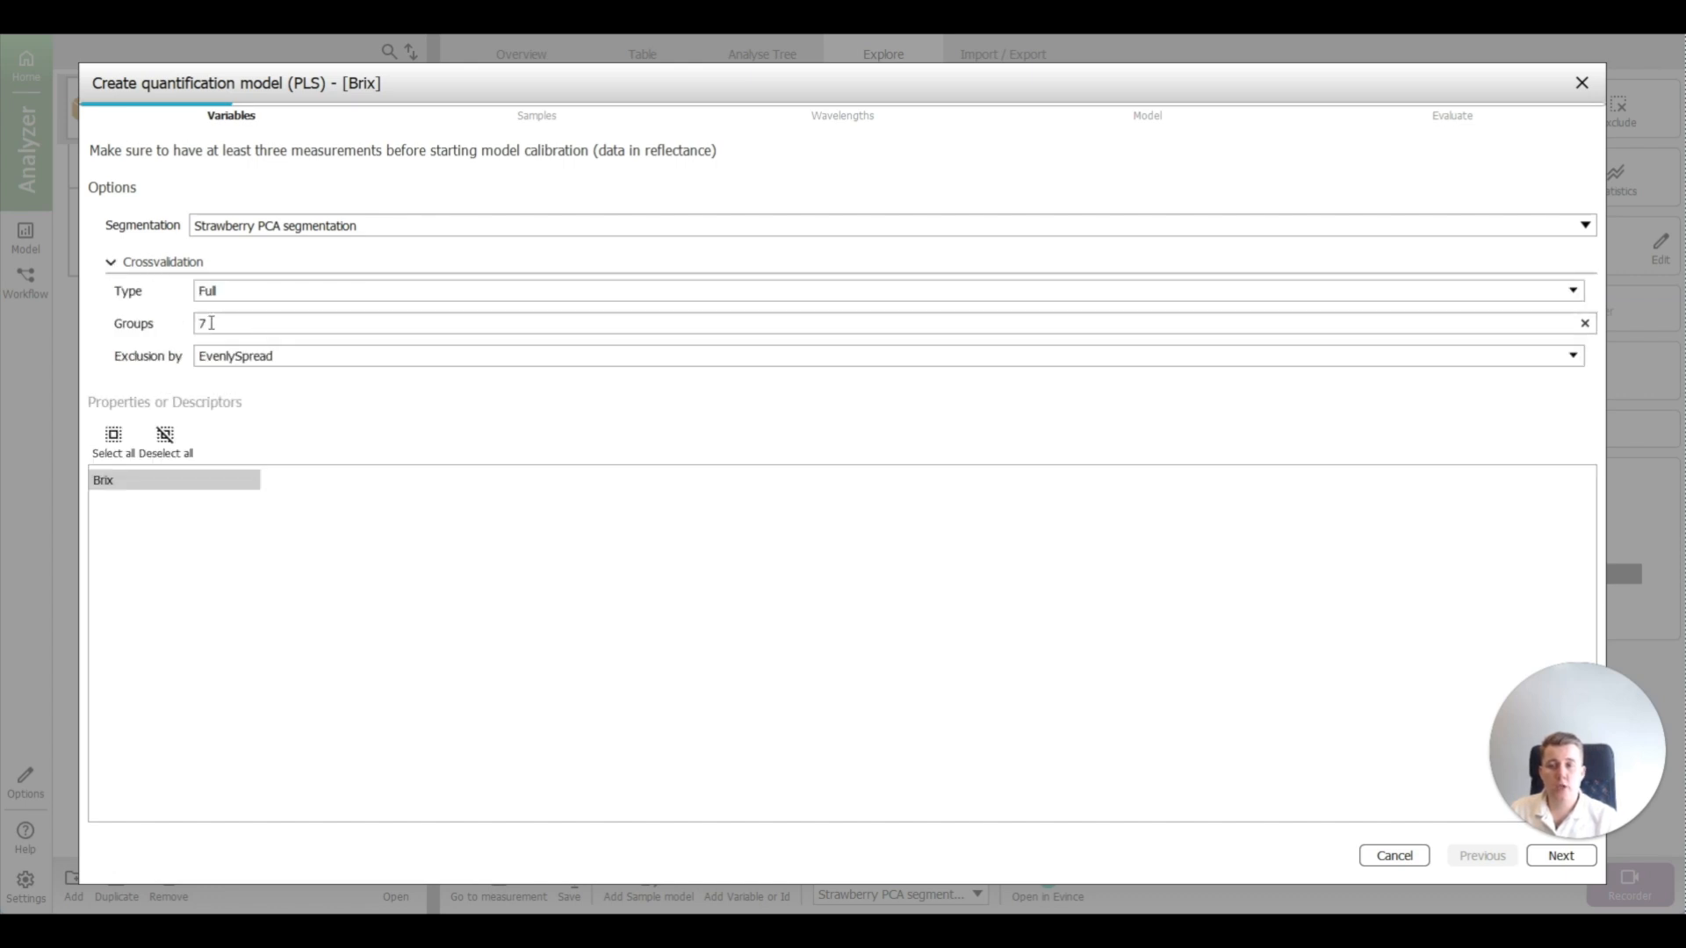
{"action": "left_click", "coordinate": [314, 355]}
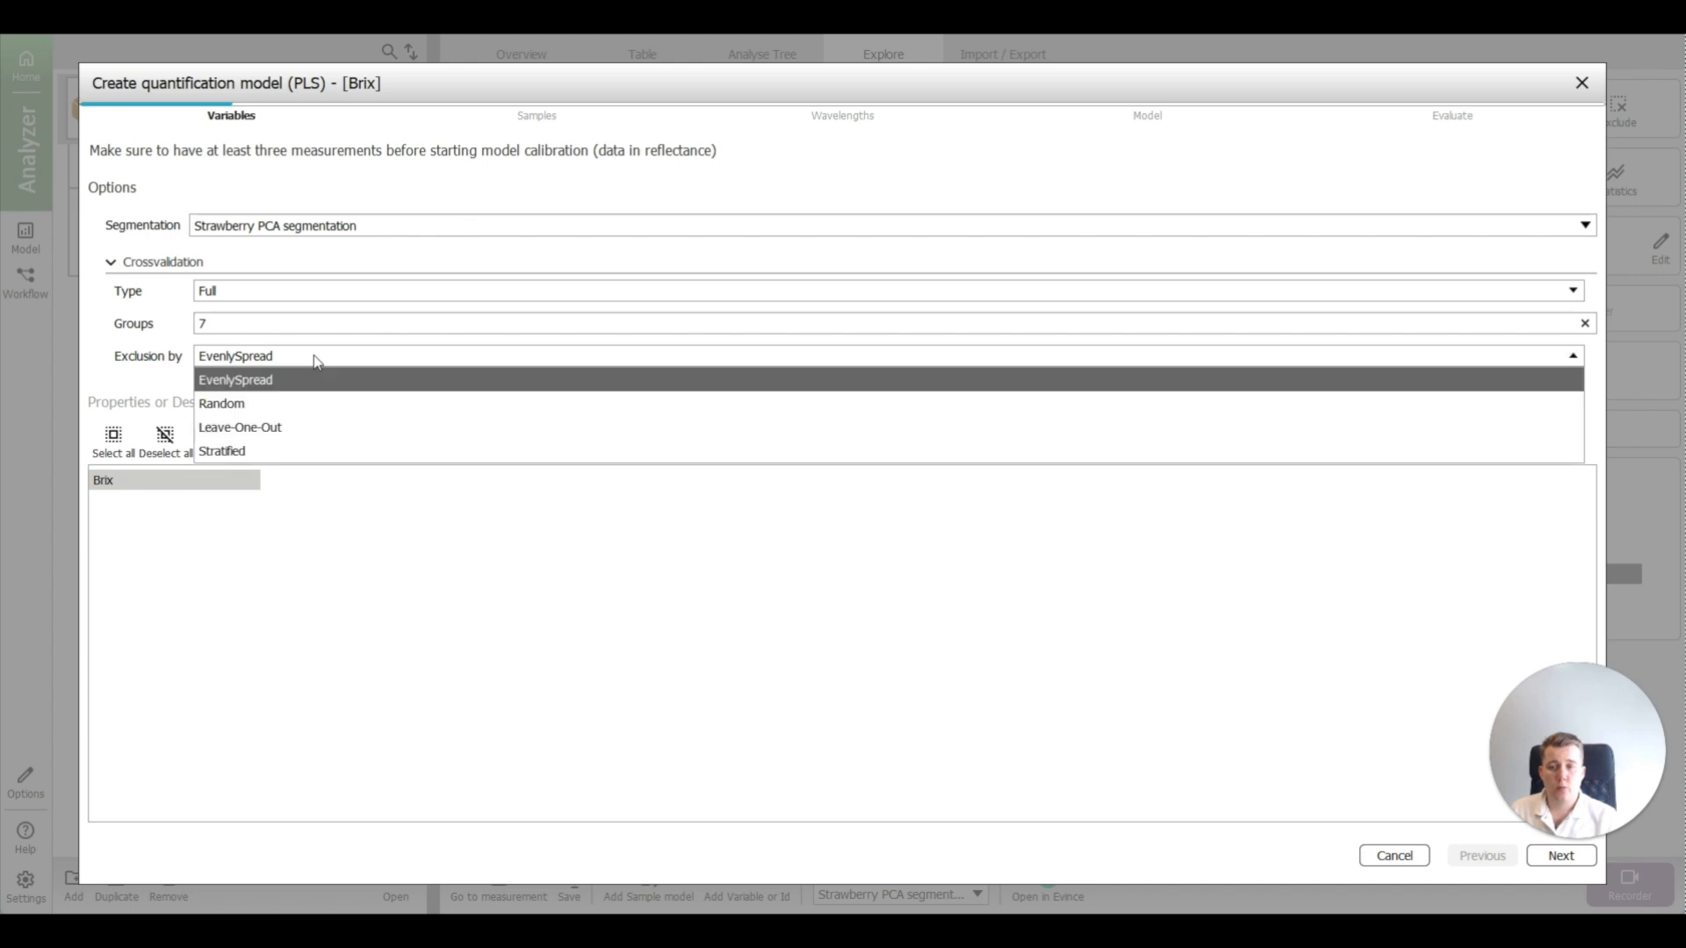
{"action": "left_click", "coordinate": [320, 375]}
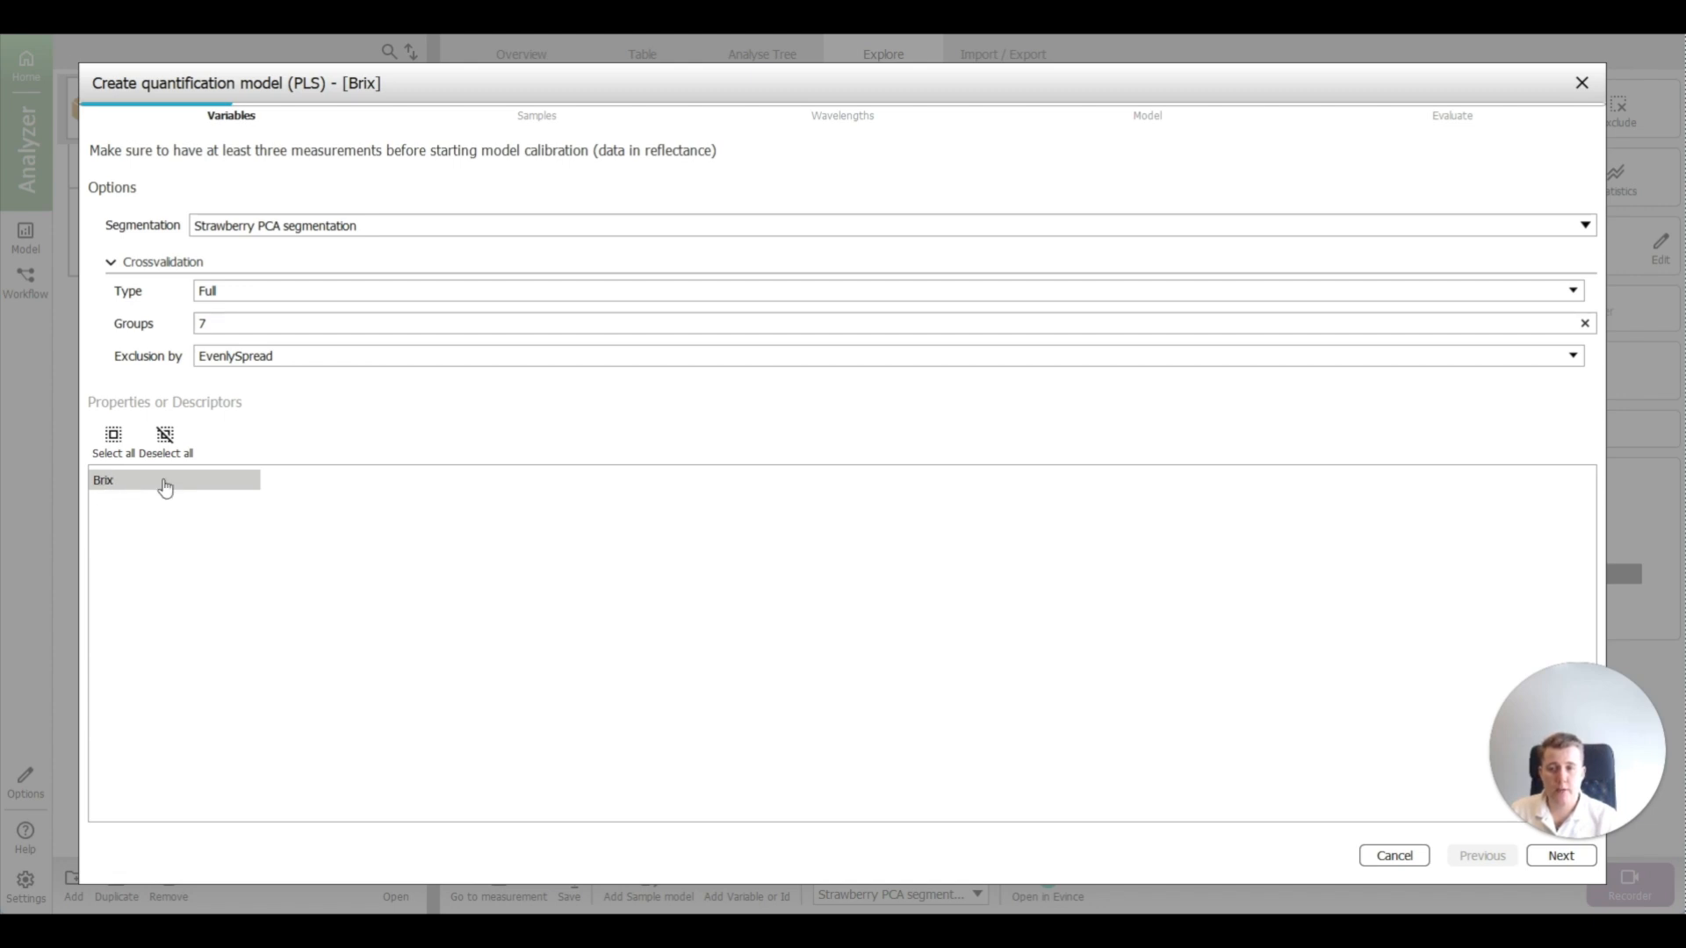
{"action": "left_click", "coordinate": [1559, 858]}
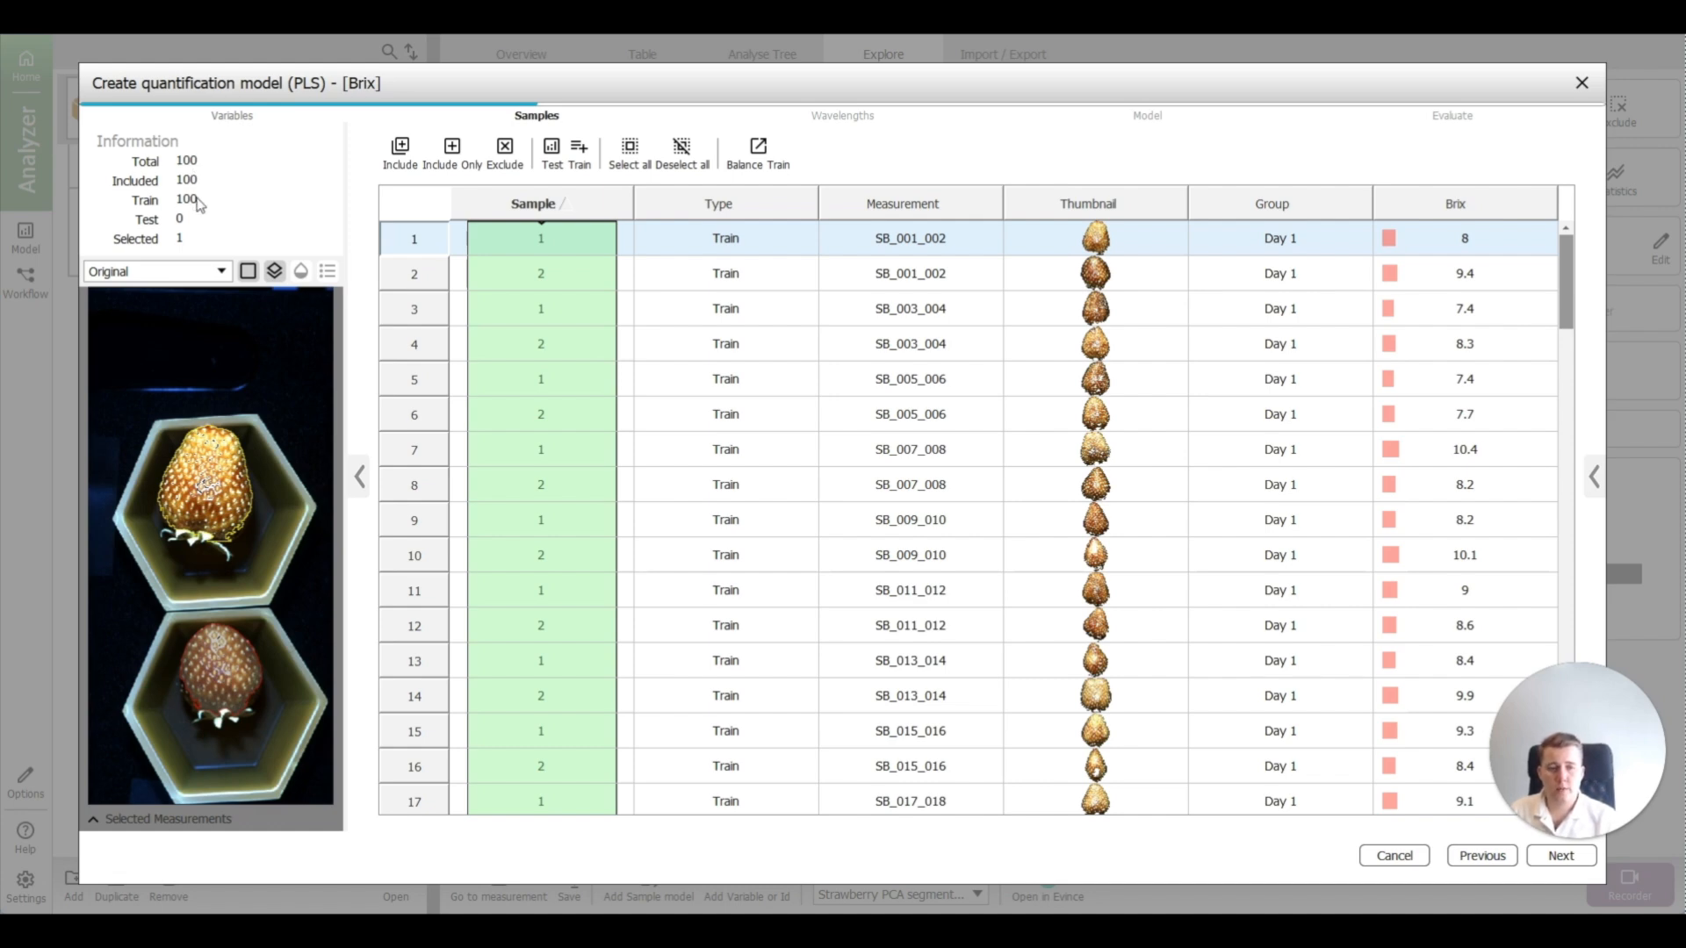
Step: Randomly select 20 percent of the included samples and assign them to the test set
{"action": "left_click", "coordinate": [1591, 480]}
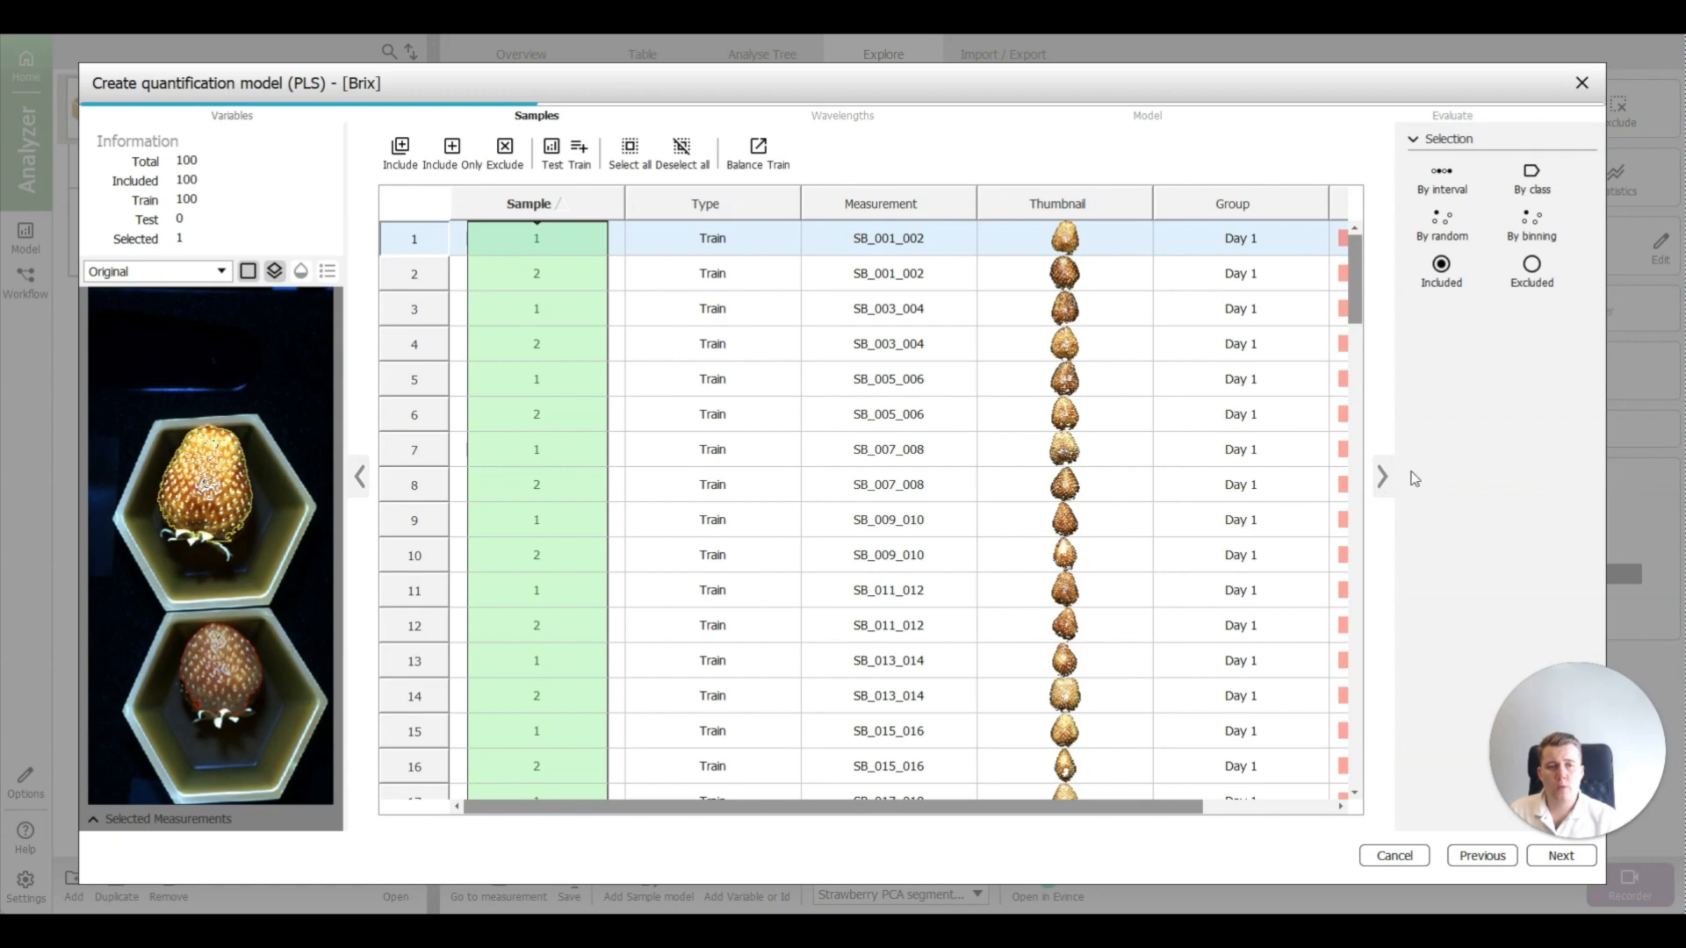
{"action": "left_click", "coordinate": [1453, 231]}
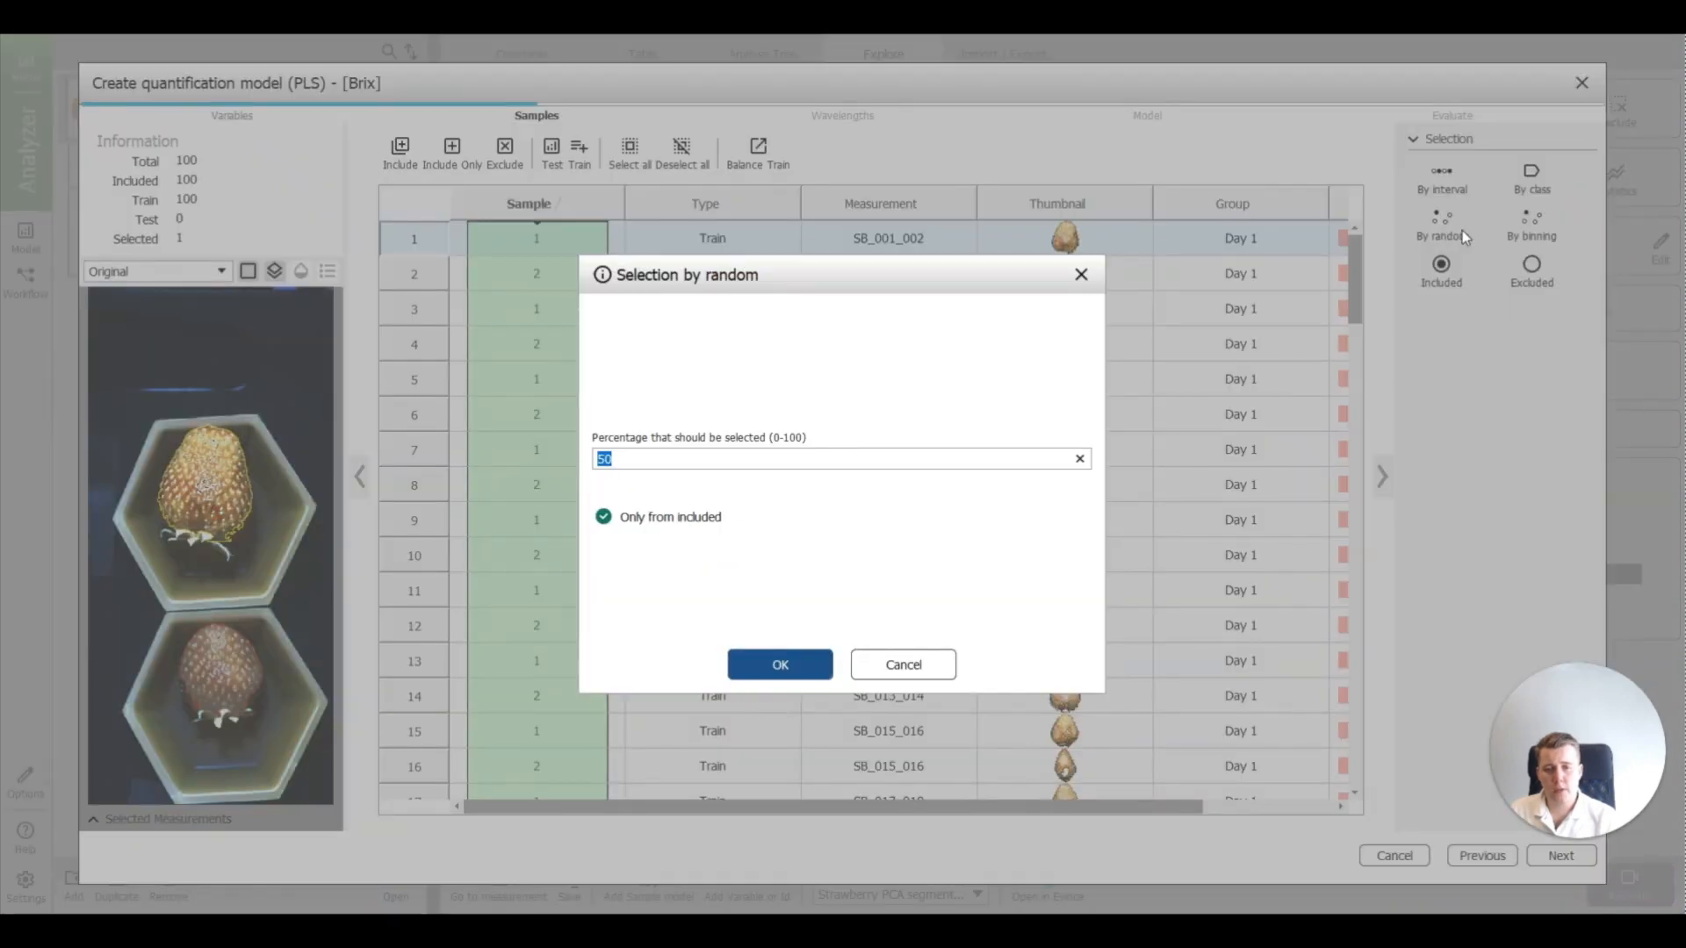
{"action": "type", "text": "20"}
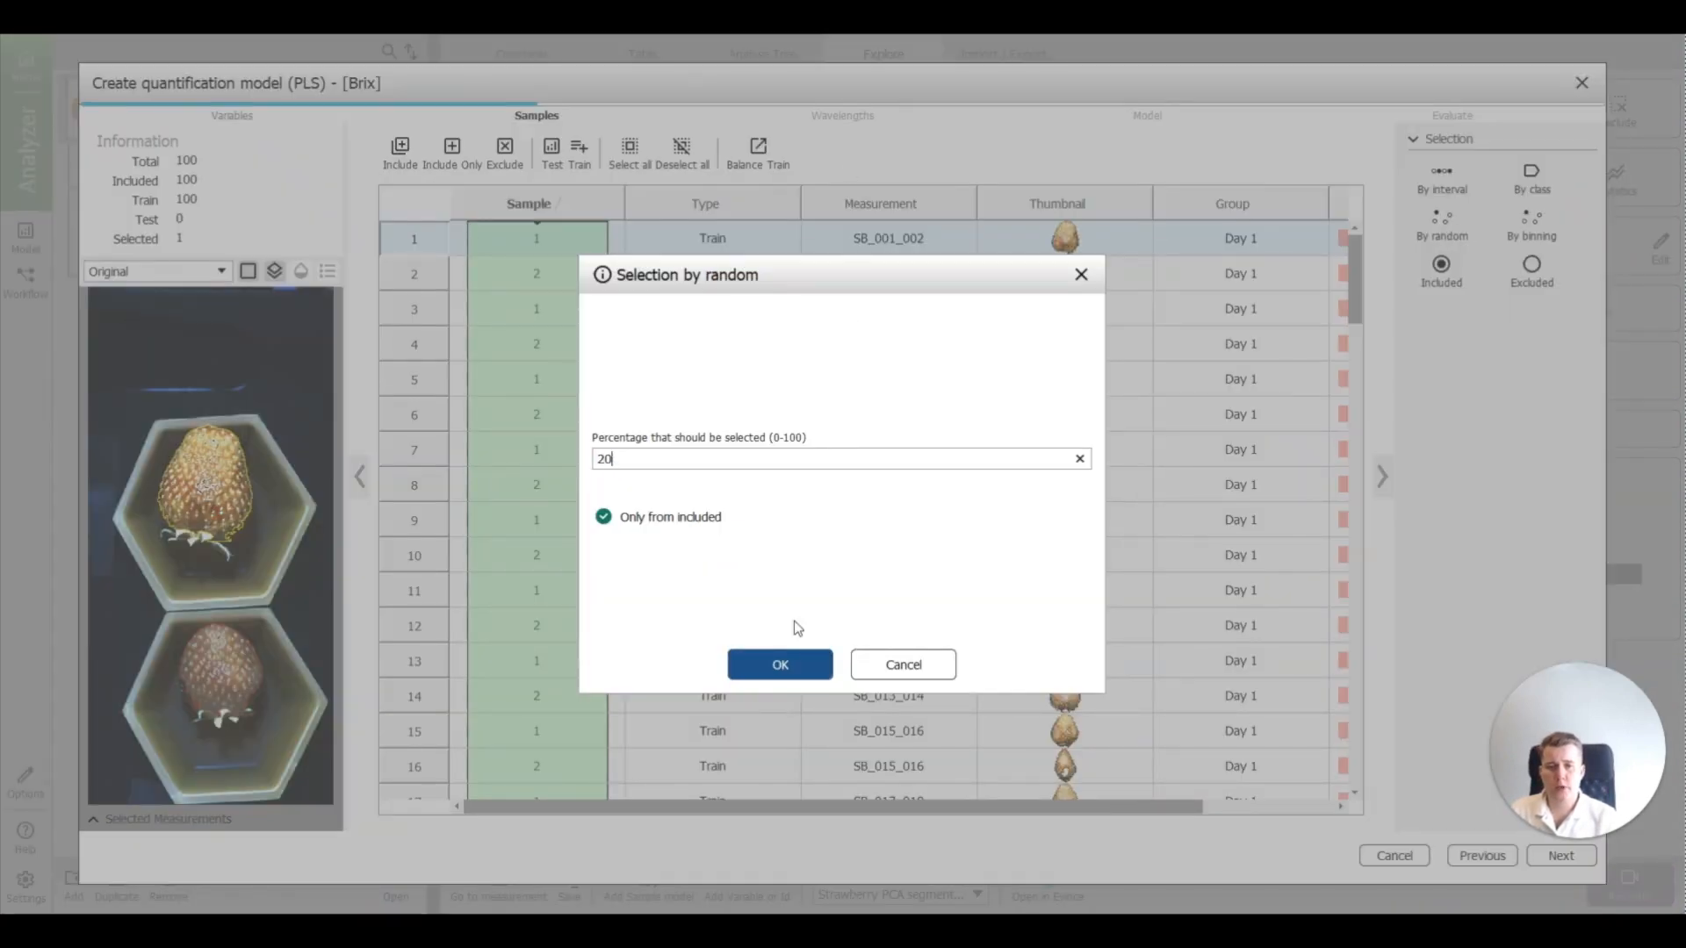
{"action": "left_click", "coordinate": [792, 667]}
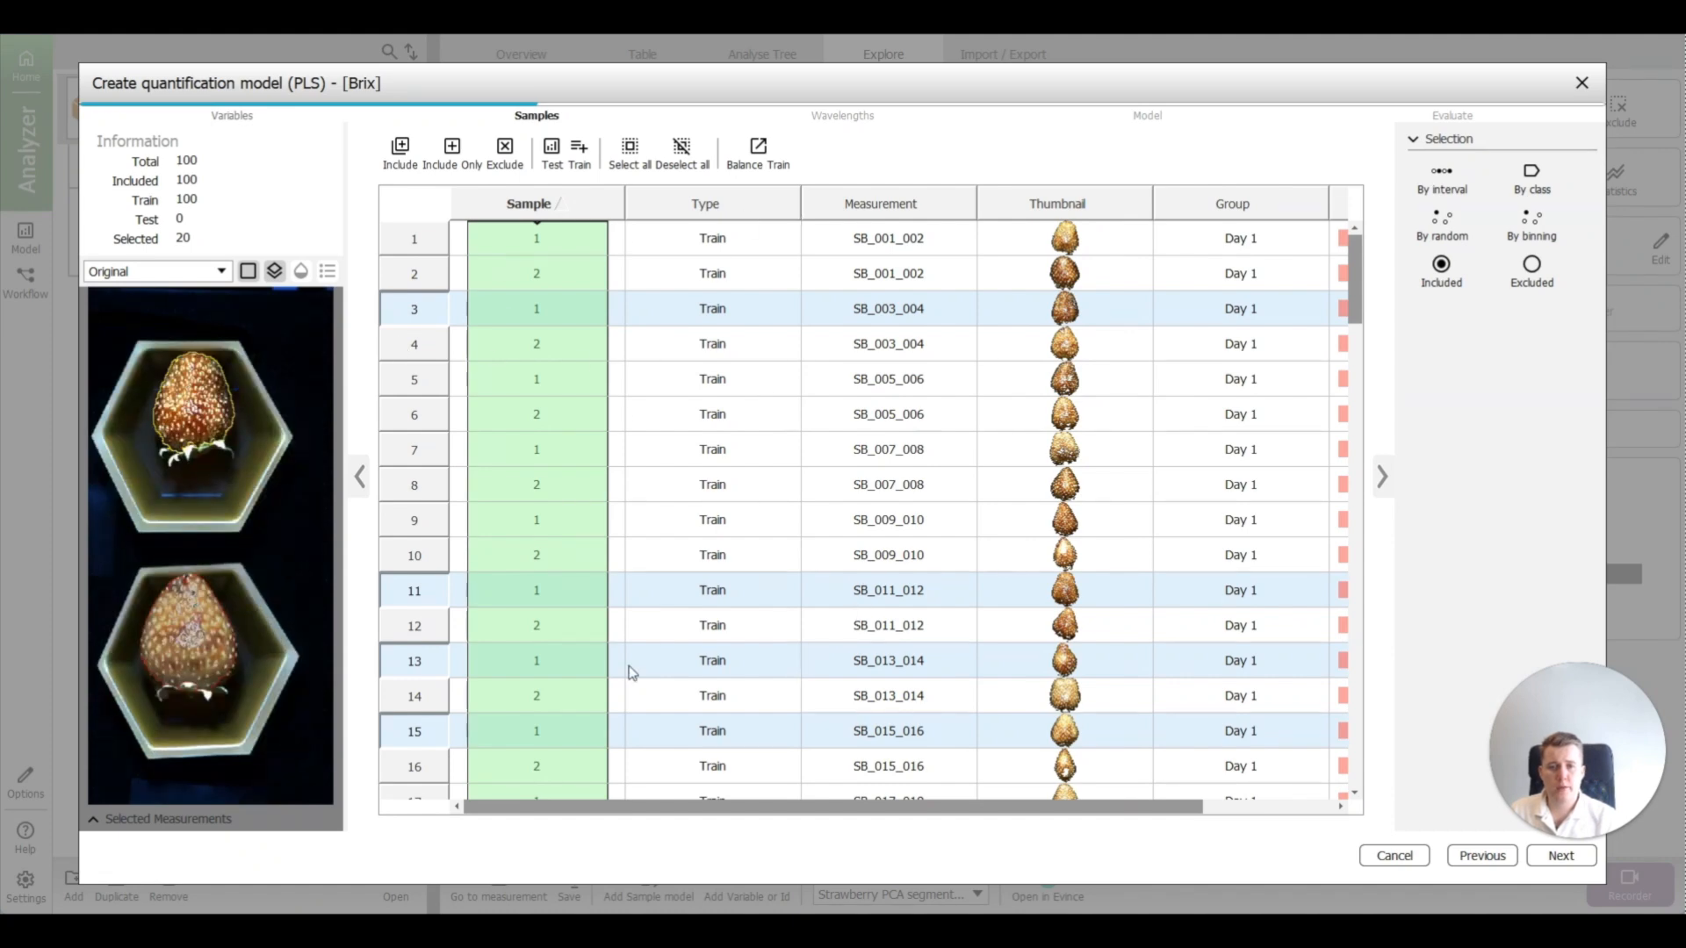
{"action": "left_click_drag", "start_coordinate": [1365, 272], "coordinate": [1365, 742]}
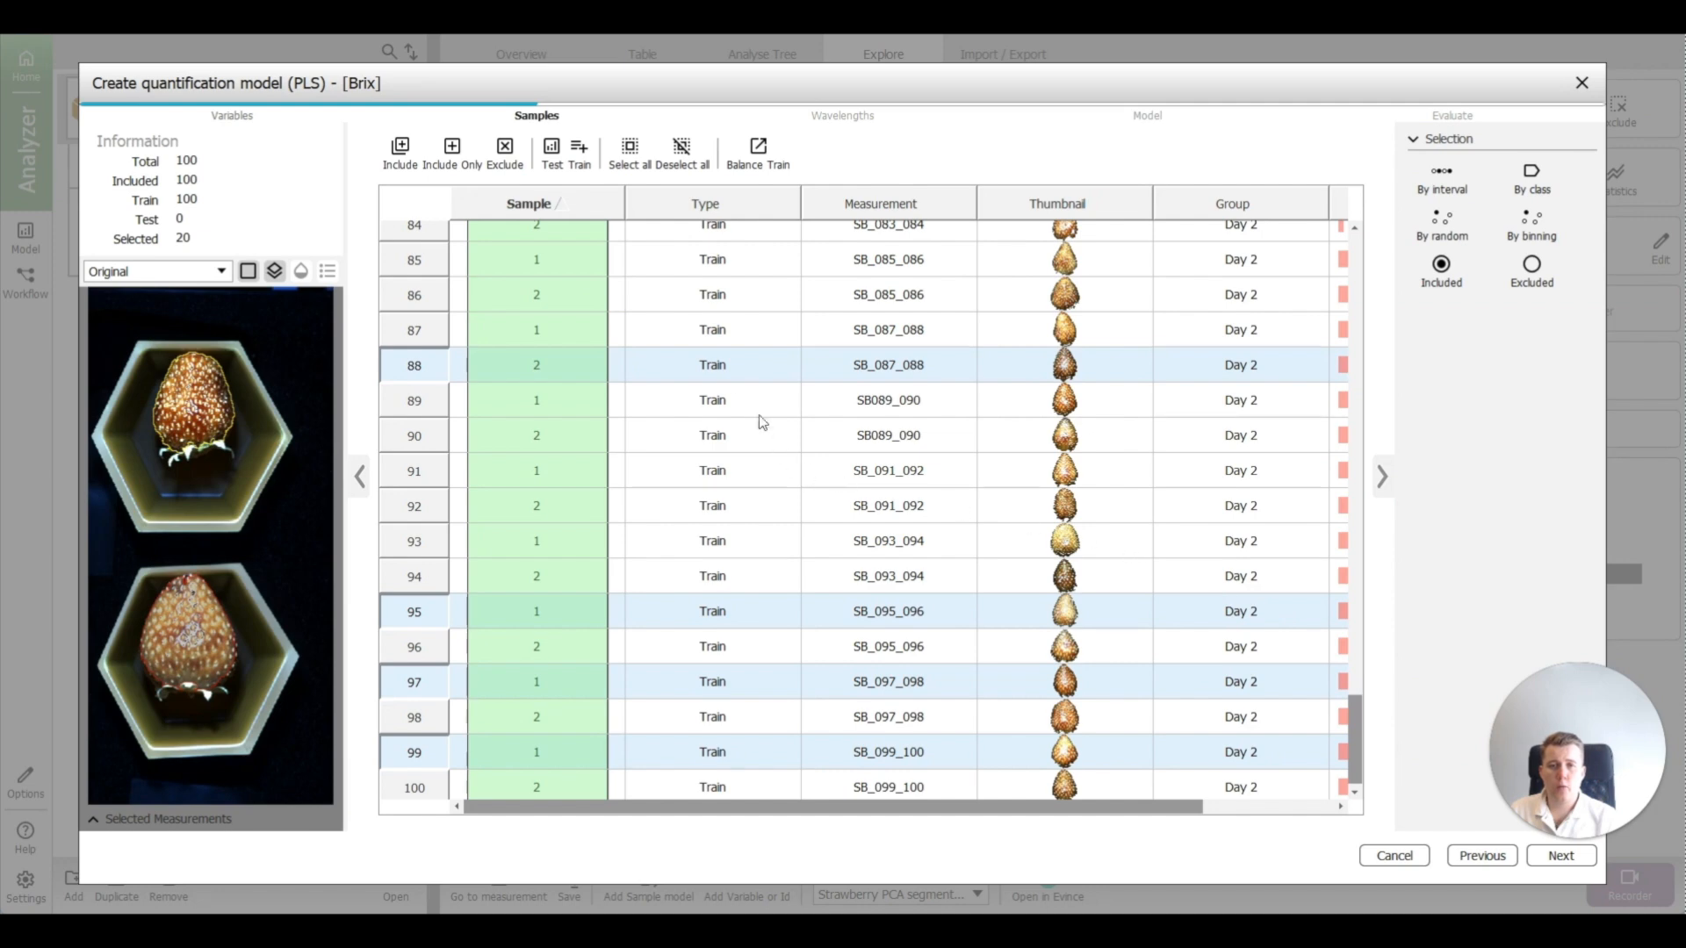
{"action": "left_click", "coordinate": [550, 150]}
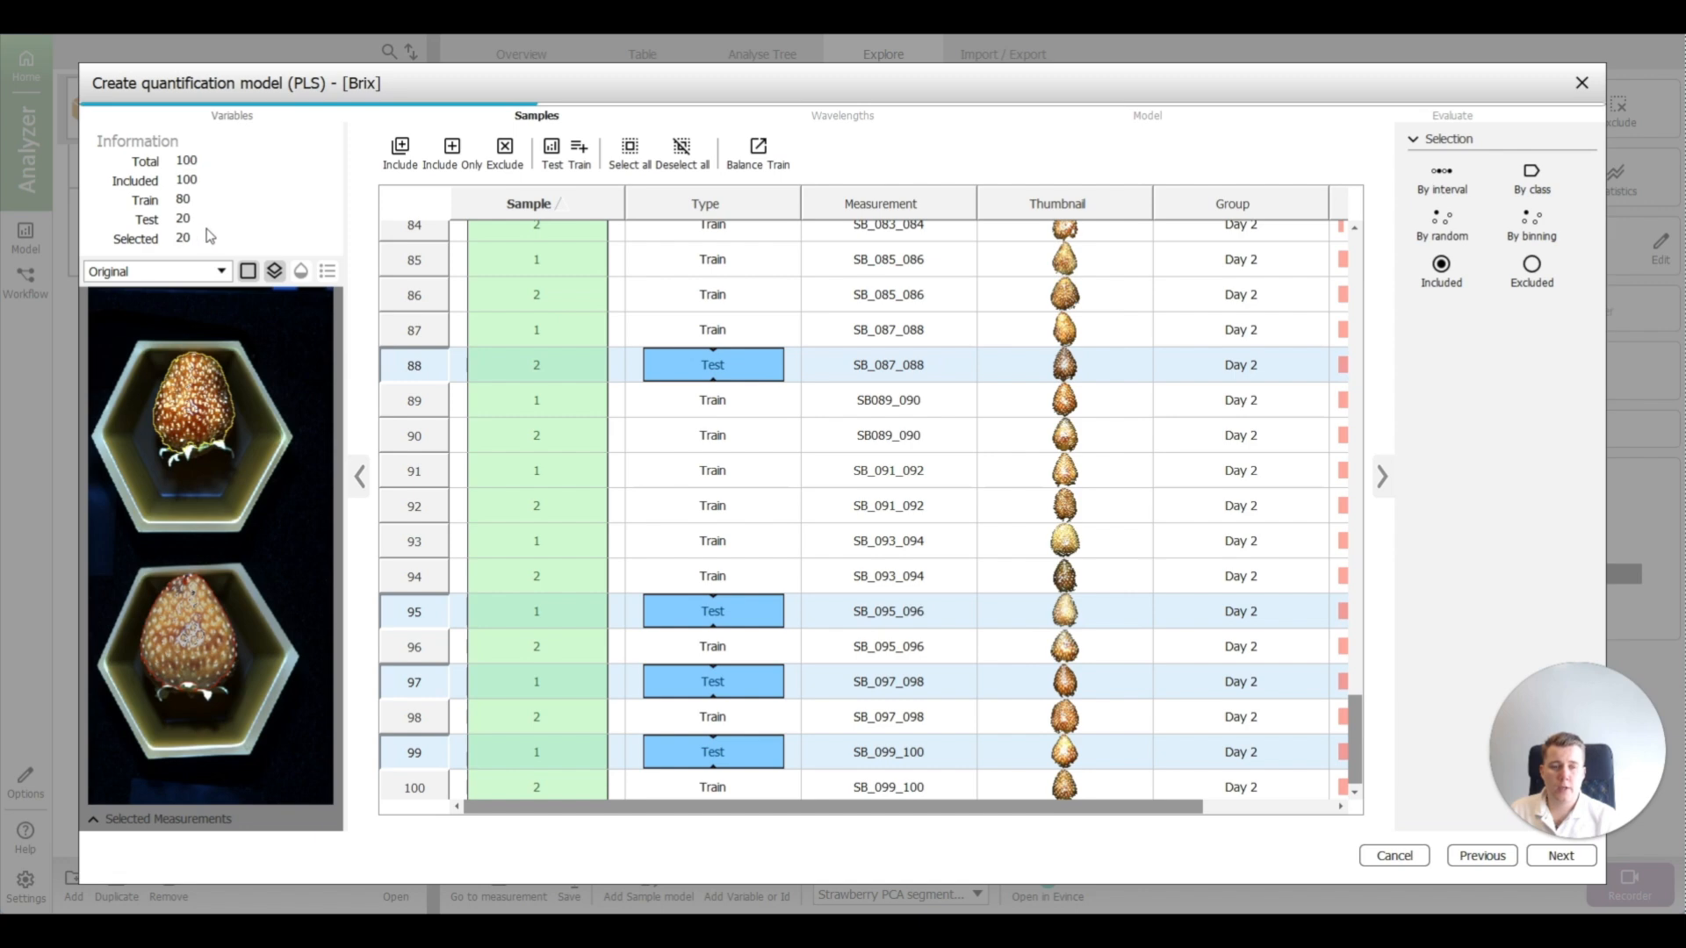
Step: Accept the sample split and the wavelengths with SNV pretreatment, and inspect the outlying test sample and the second component's R2Y in the model plots
{"action": "left_click", "coordinate": [1560, 857]}
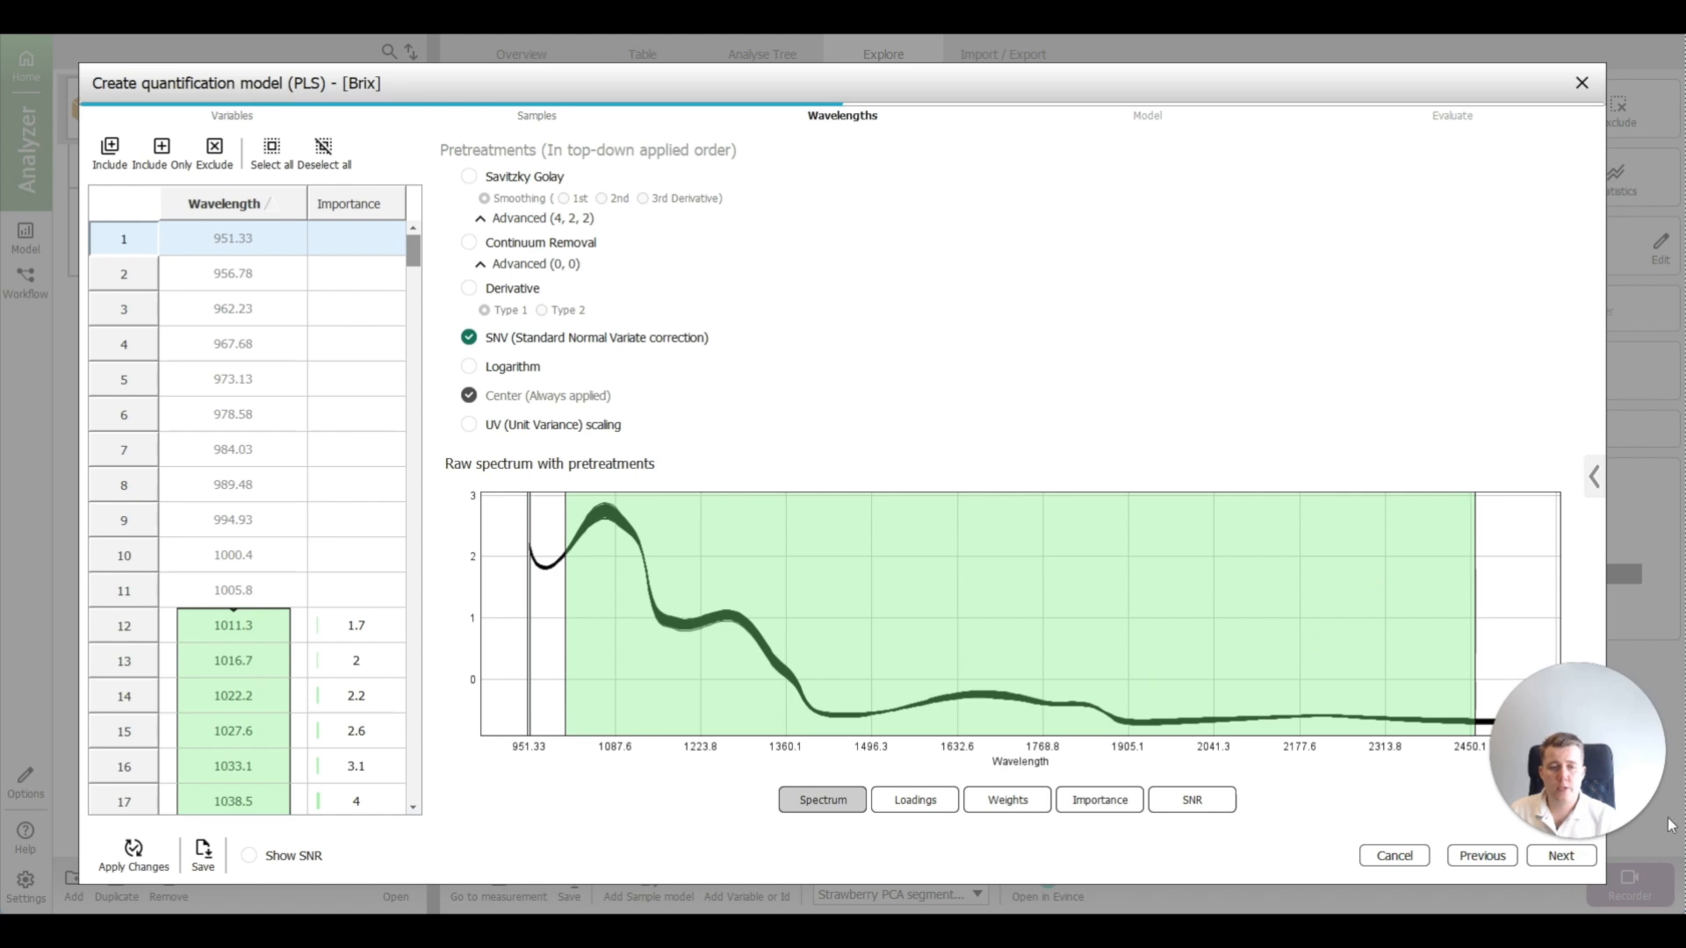
{"action": "left_click", "coordinate": [1584, 868]}
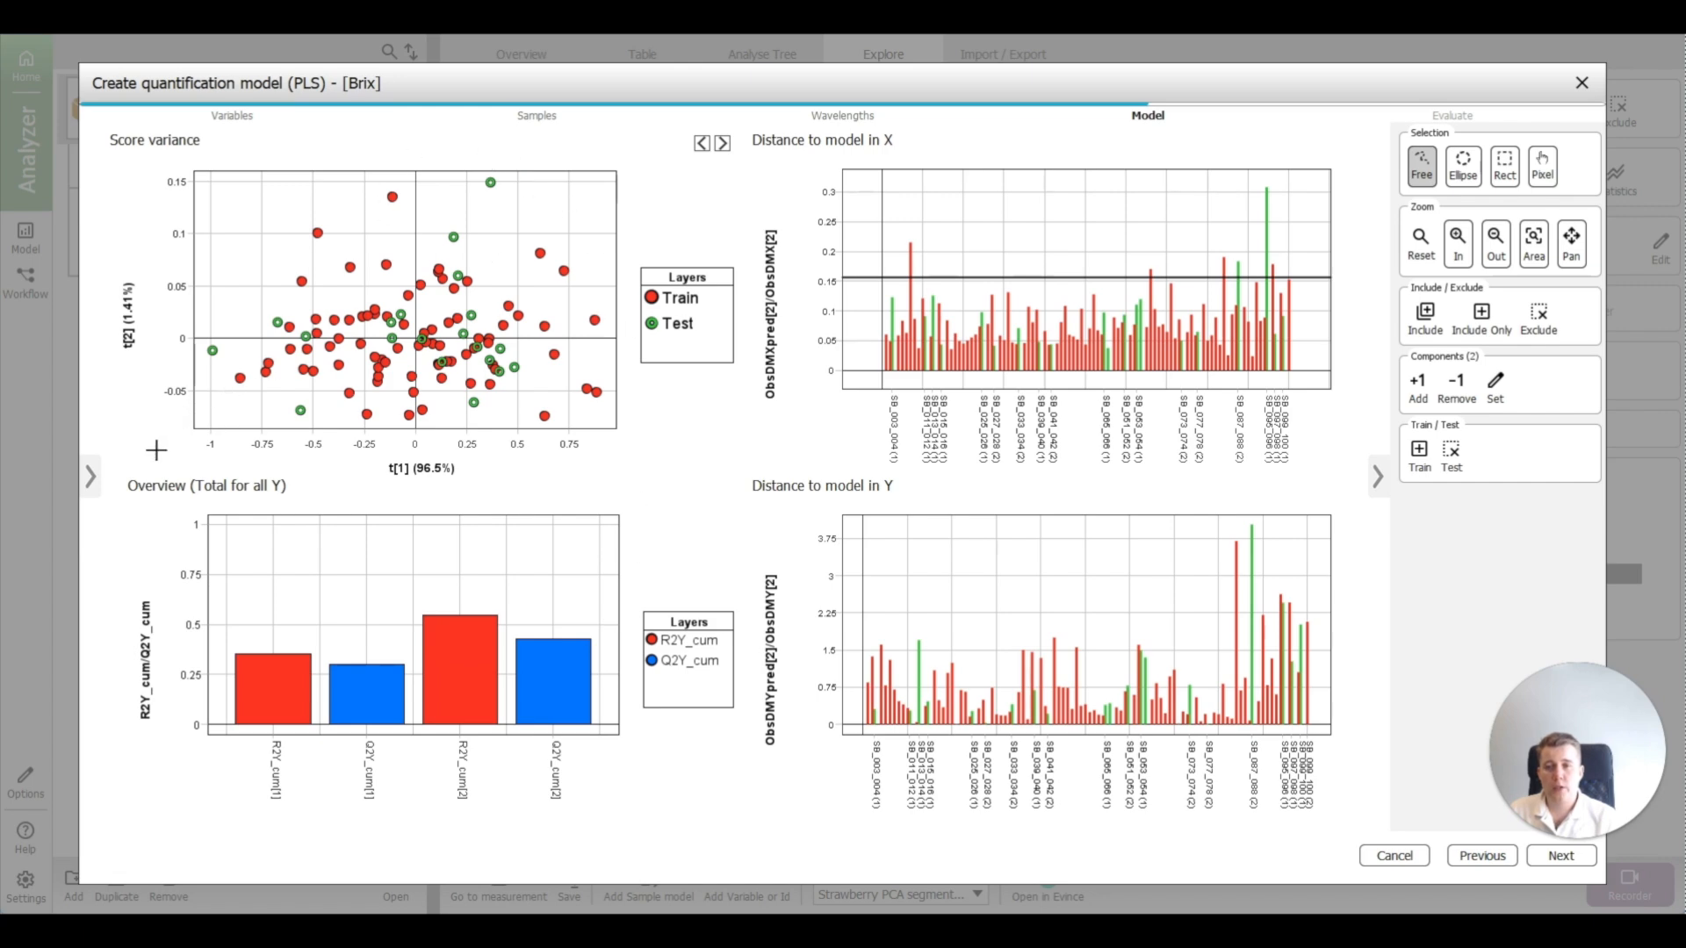
{"action": "left_click", "coordinate": [93, 478]}
{"action": "mouse_move", "coordinate": [711, 206]}
{"action": "left_mouse_down"}
{"action": "mouse_move", "coordinate": [659, 170]}
{"action": "mouse_move", "coordinate": [700, 192]}
{"action": "left_mouse_up"}
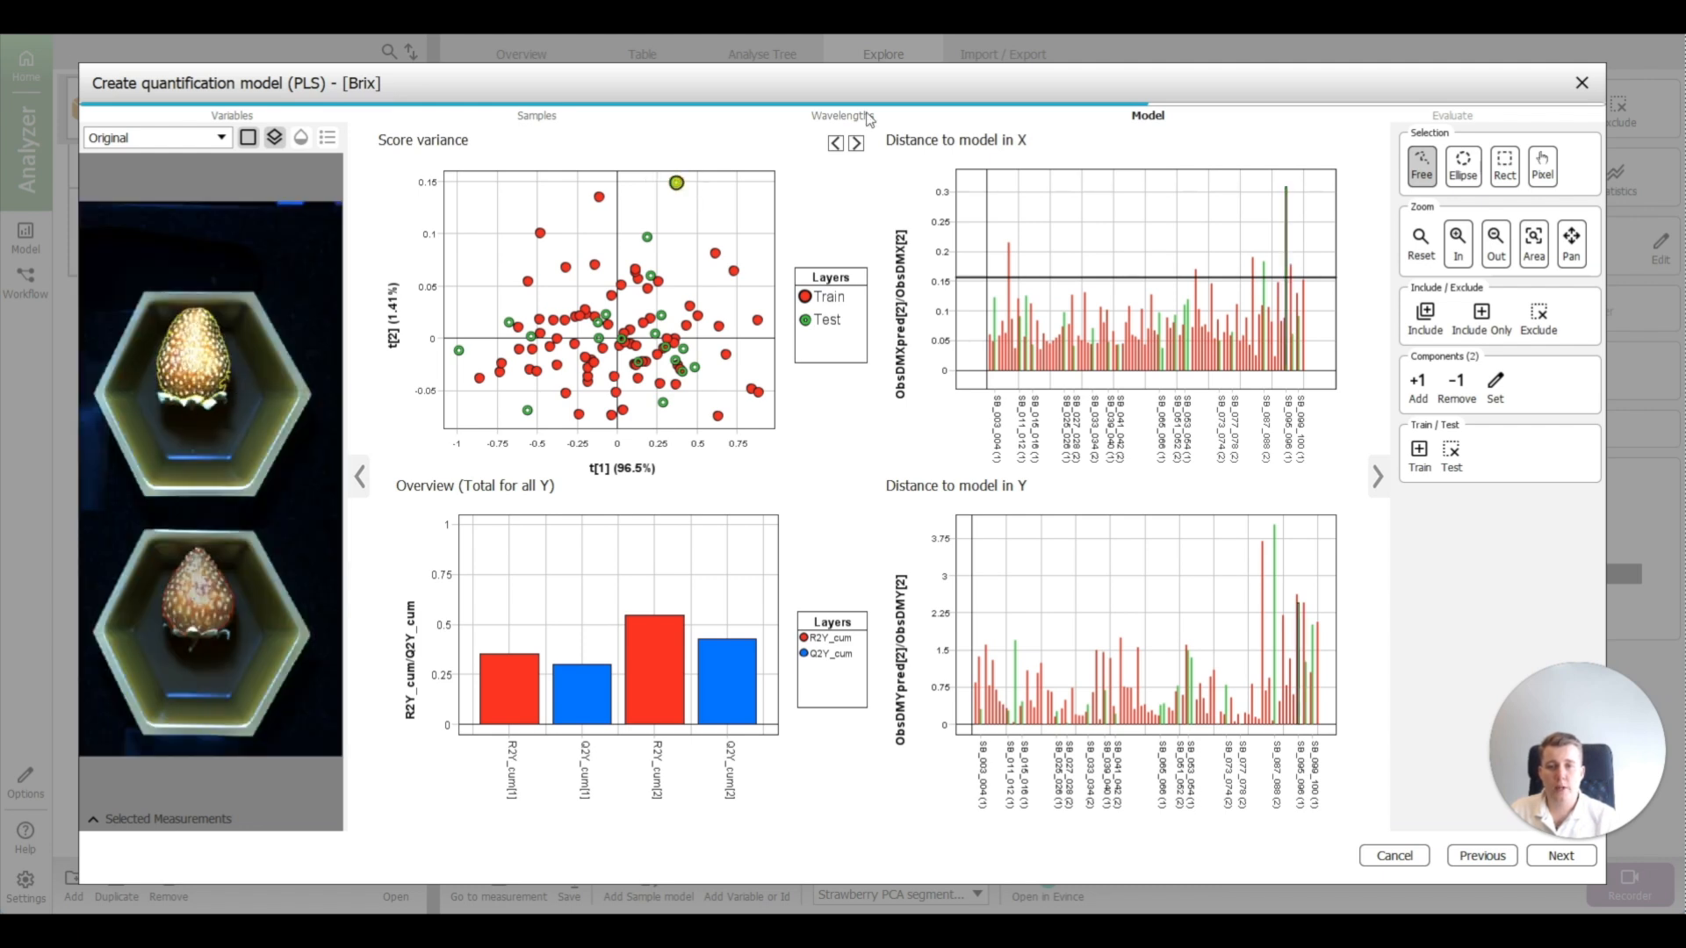
{"action": "left_click", "coordinate": [692, 219]}
{"action": "scroll", "coordinate": [685, 226], "scroll_direction": "up", "scroll_amount": 1}
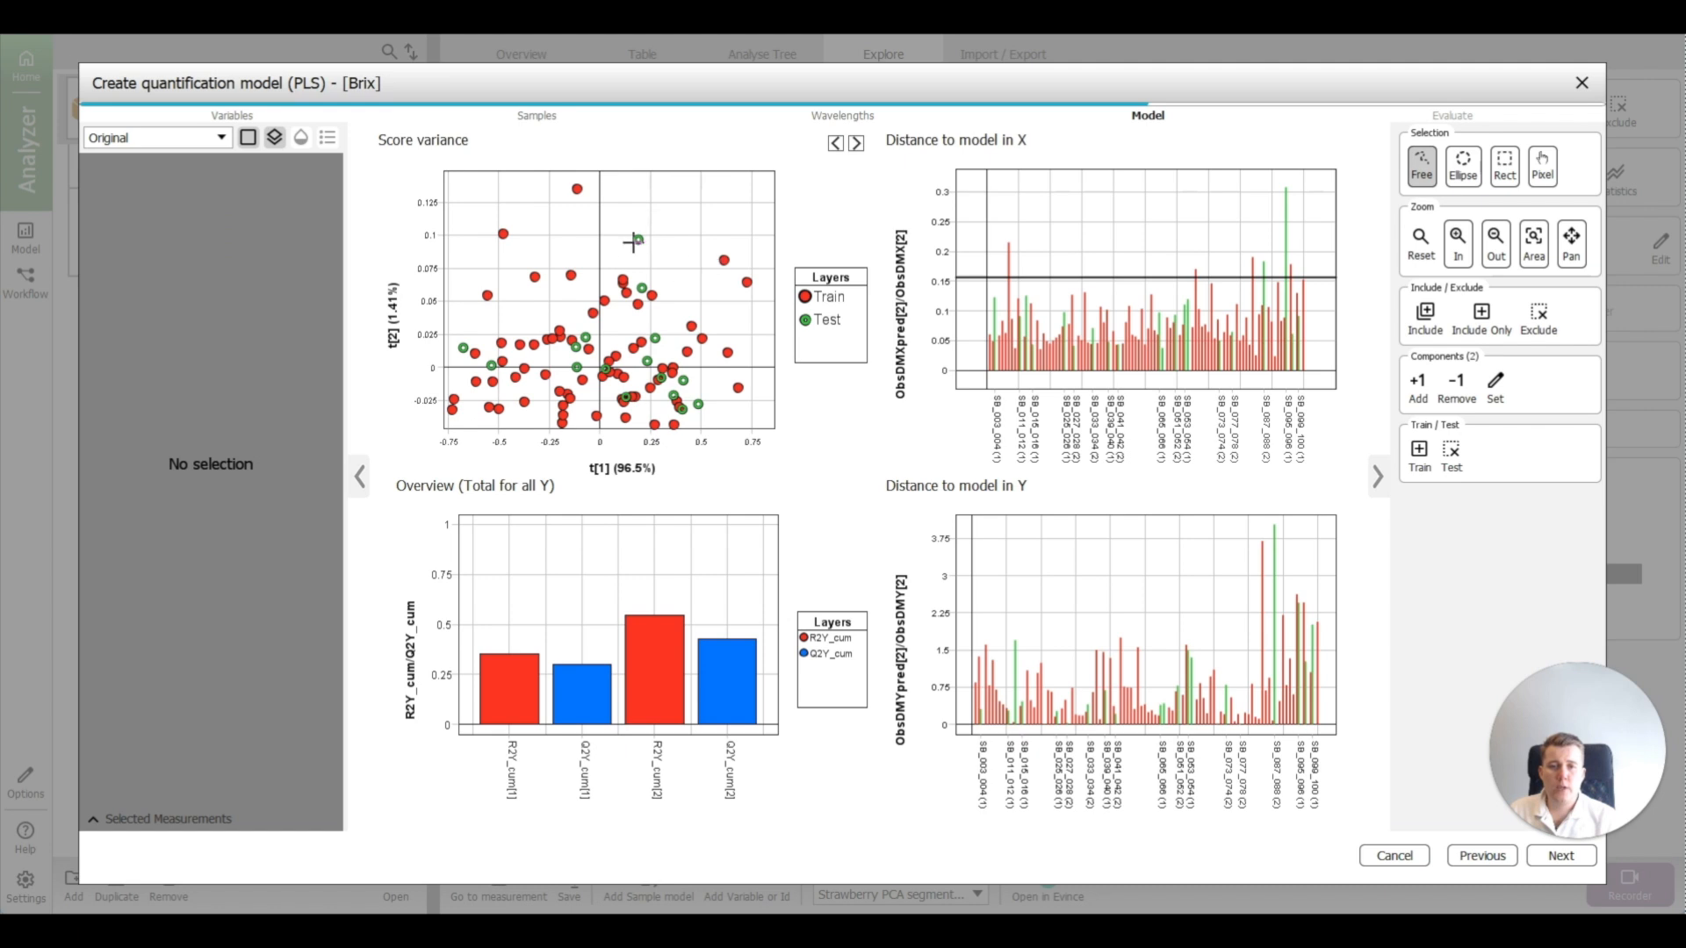
{"action": "scroll", "coordinate": [725, 277], "scroll_direction": "down", "scroll_amount": 1}
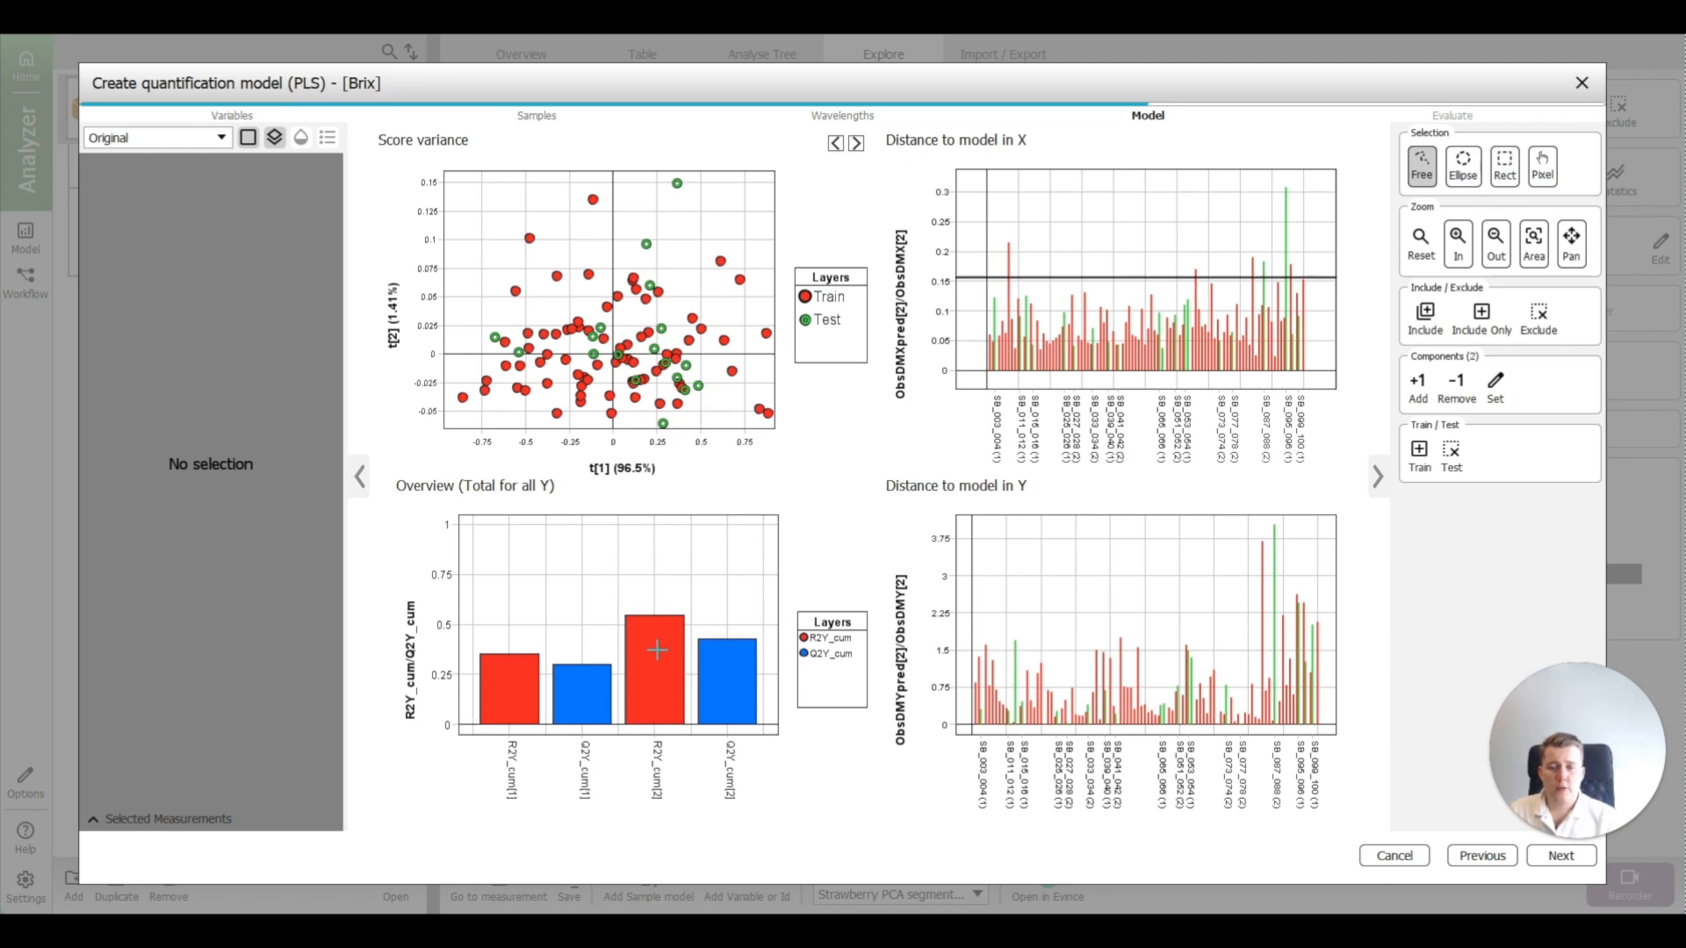
{"action": "mouse_move", "coordinate": [677, 641]}
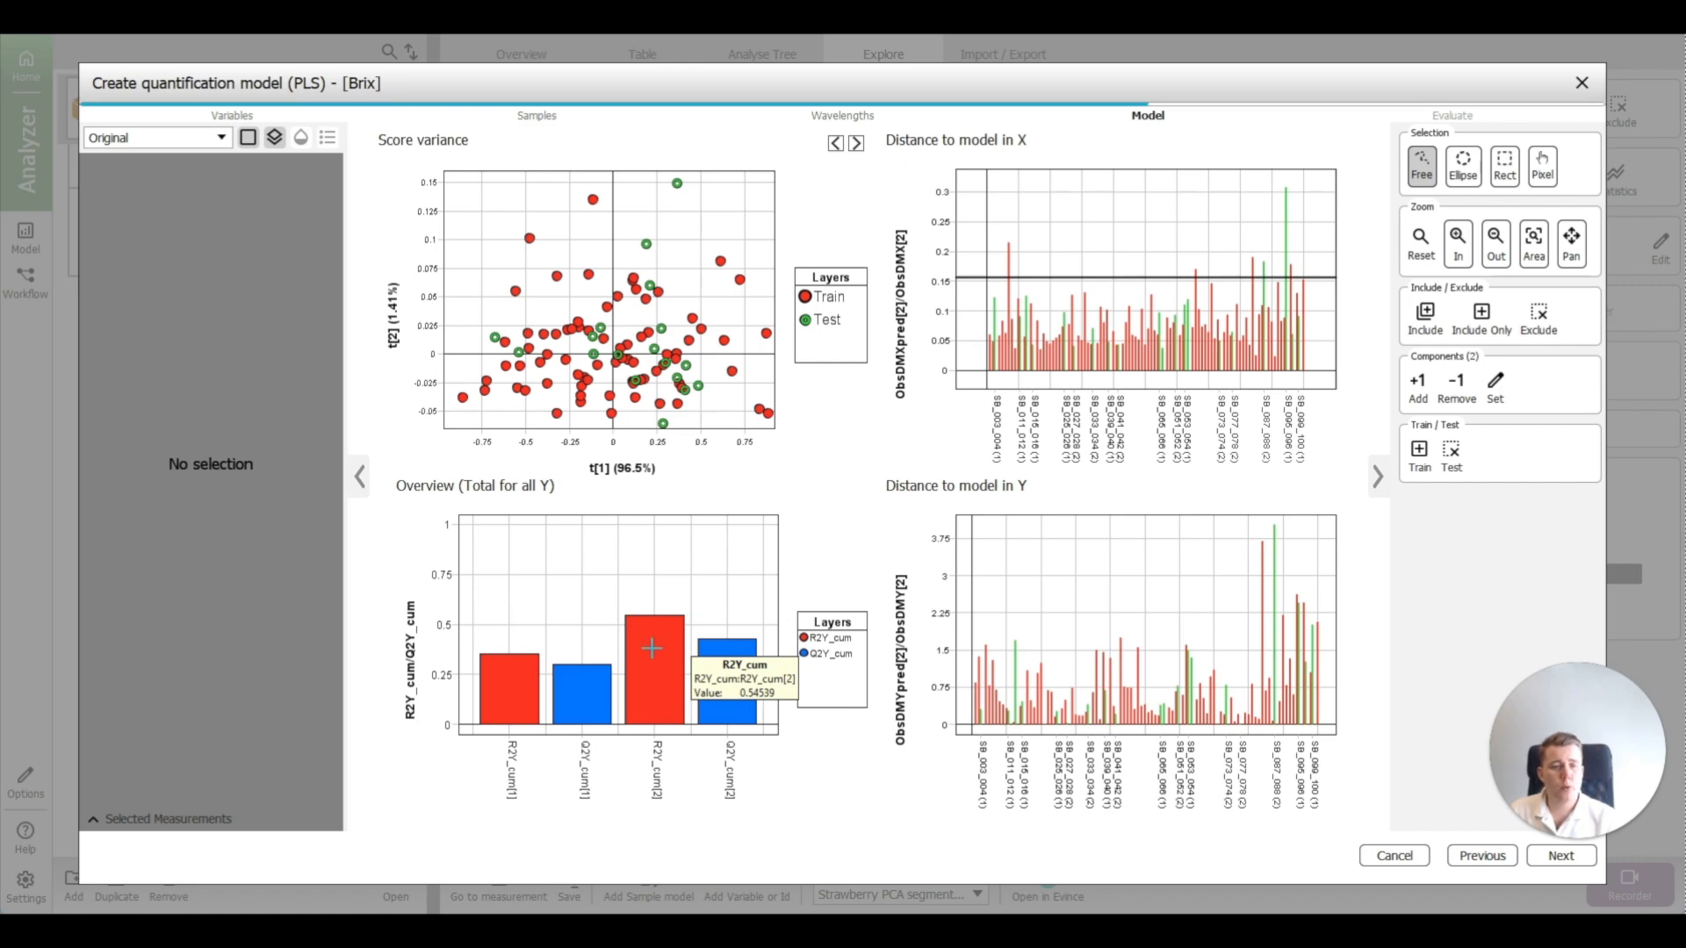
Step: Increase the PLS model to five components
{"action": "left_click", "coordinate": [1417, 387]}
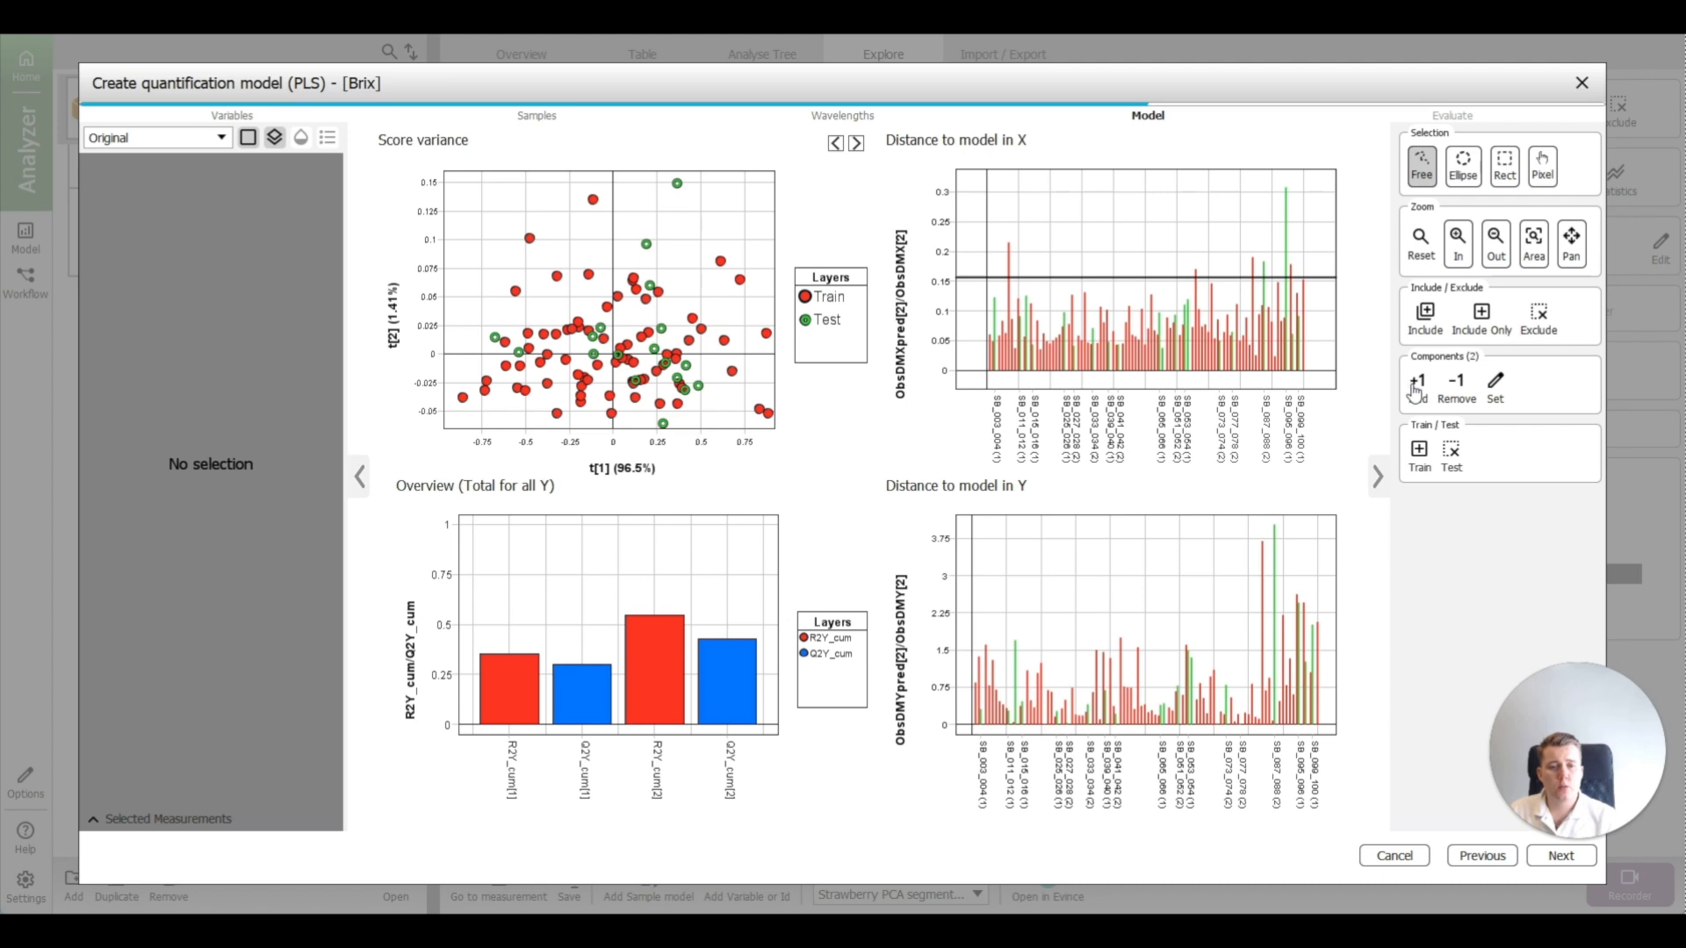
{"action": "left_click", "coordinate": [1420, 387]}
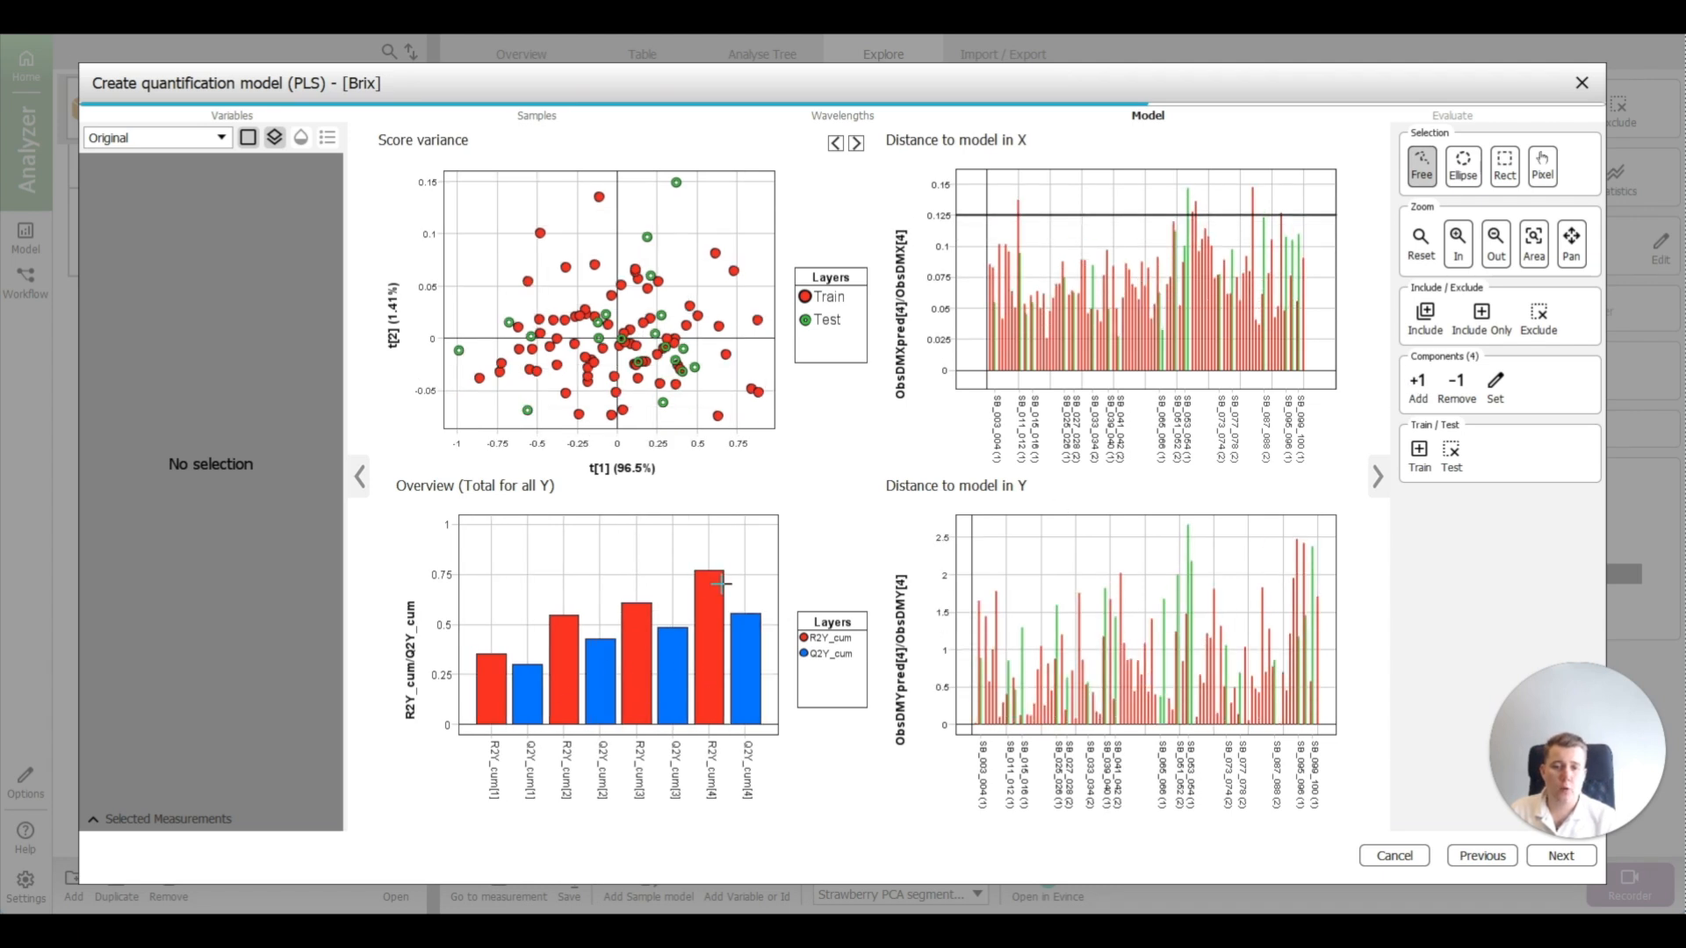
{"action": "left_click", "coordinate": [1416, 386]}
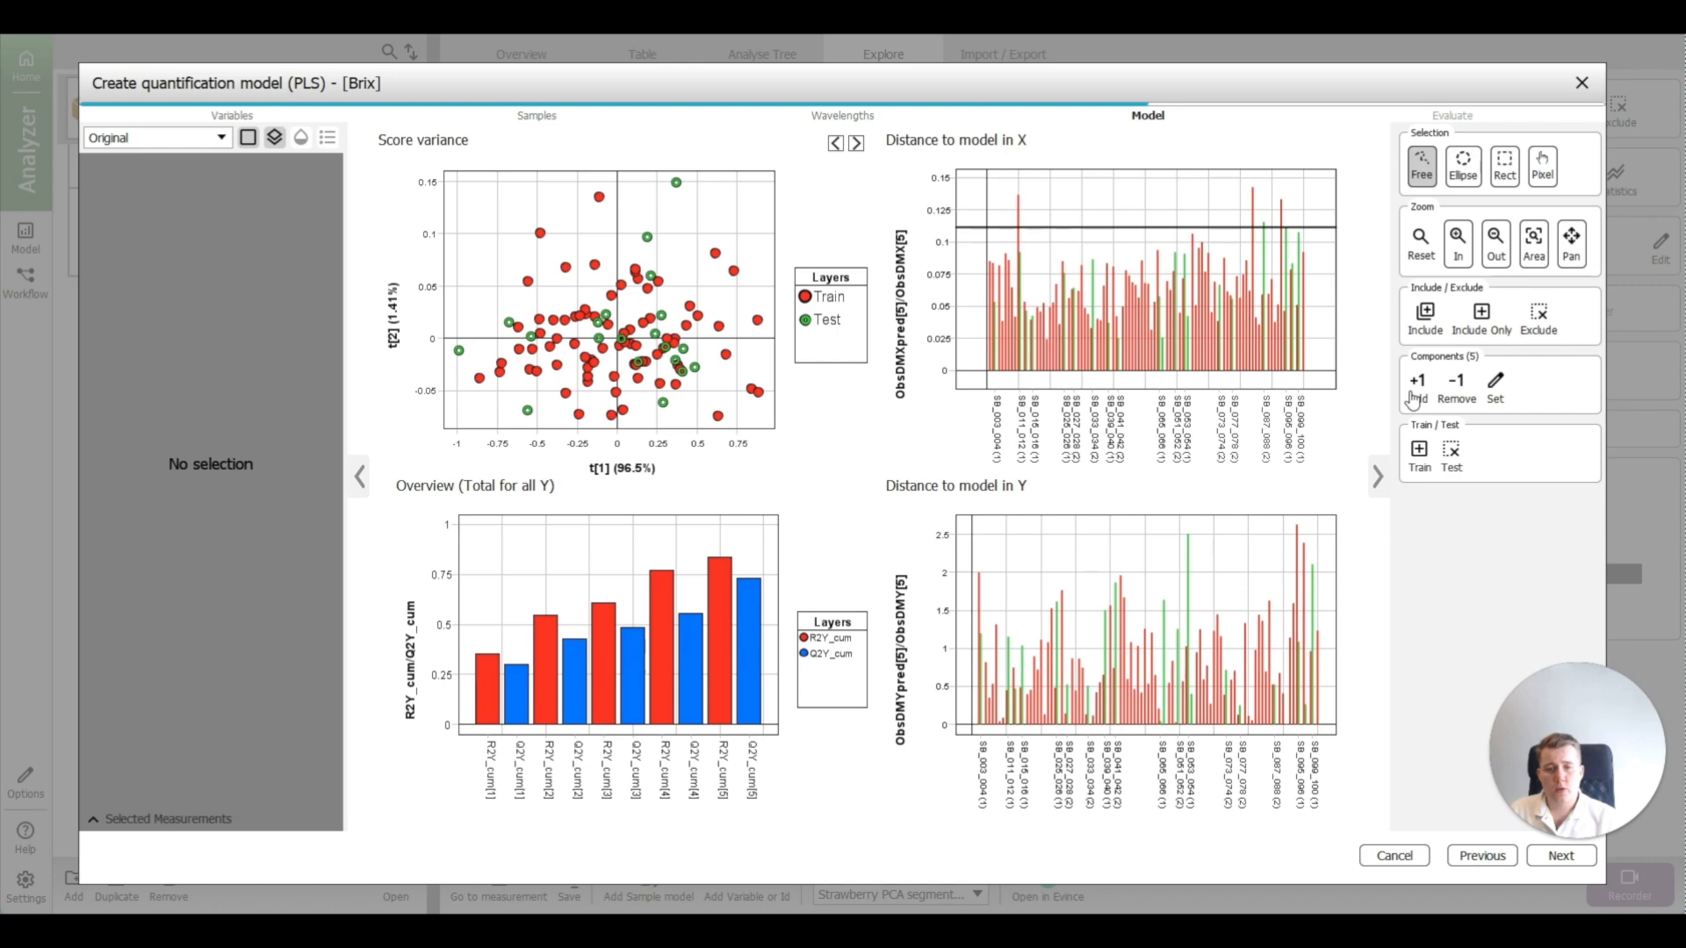
Step: Try the PLS model with six and seven components, and return it to five
{"action": "left_click", "coordinate": [1413, 397]}
{"action": "left_click", "coordinate": [1418, 381]}
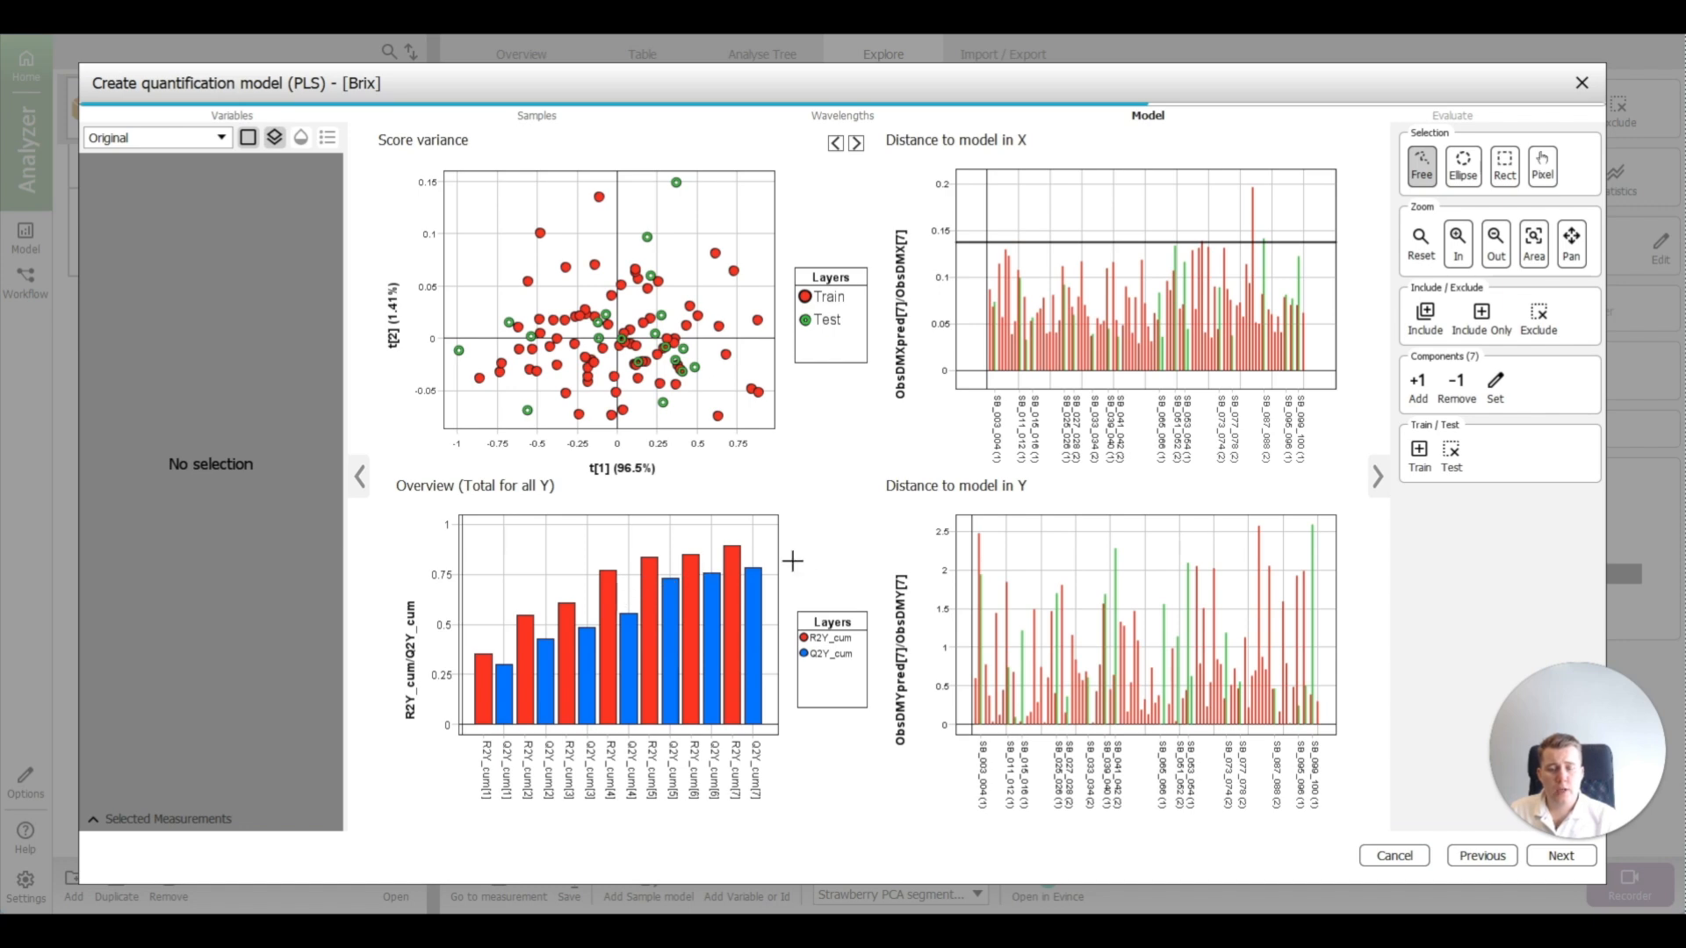
{"action": "left_click", "coordinate": [1458, 387]}
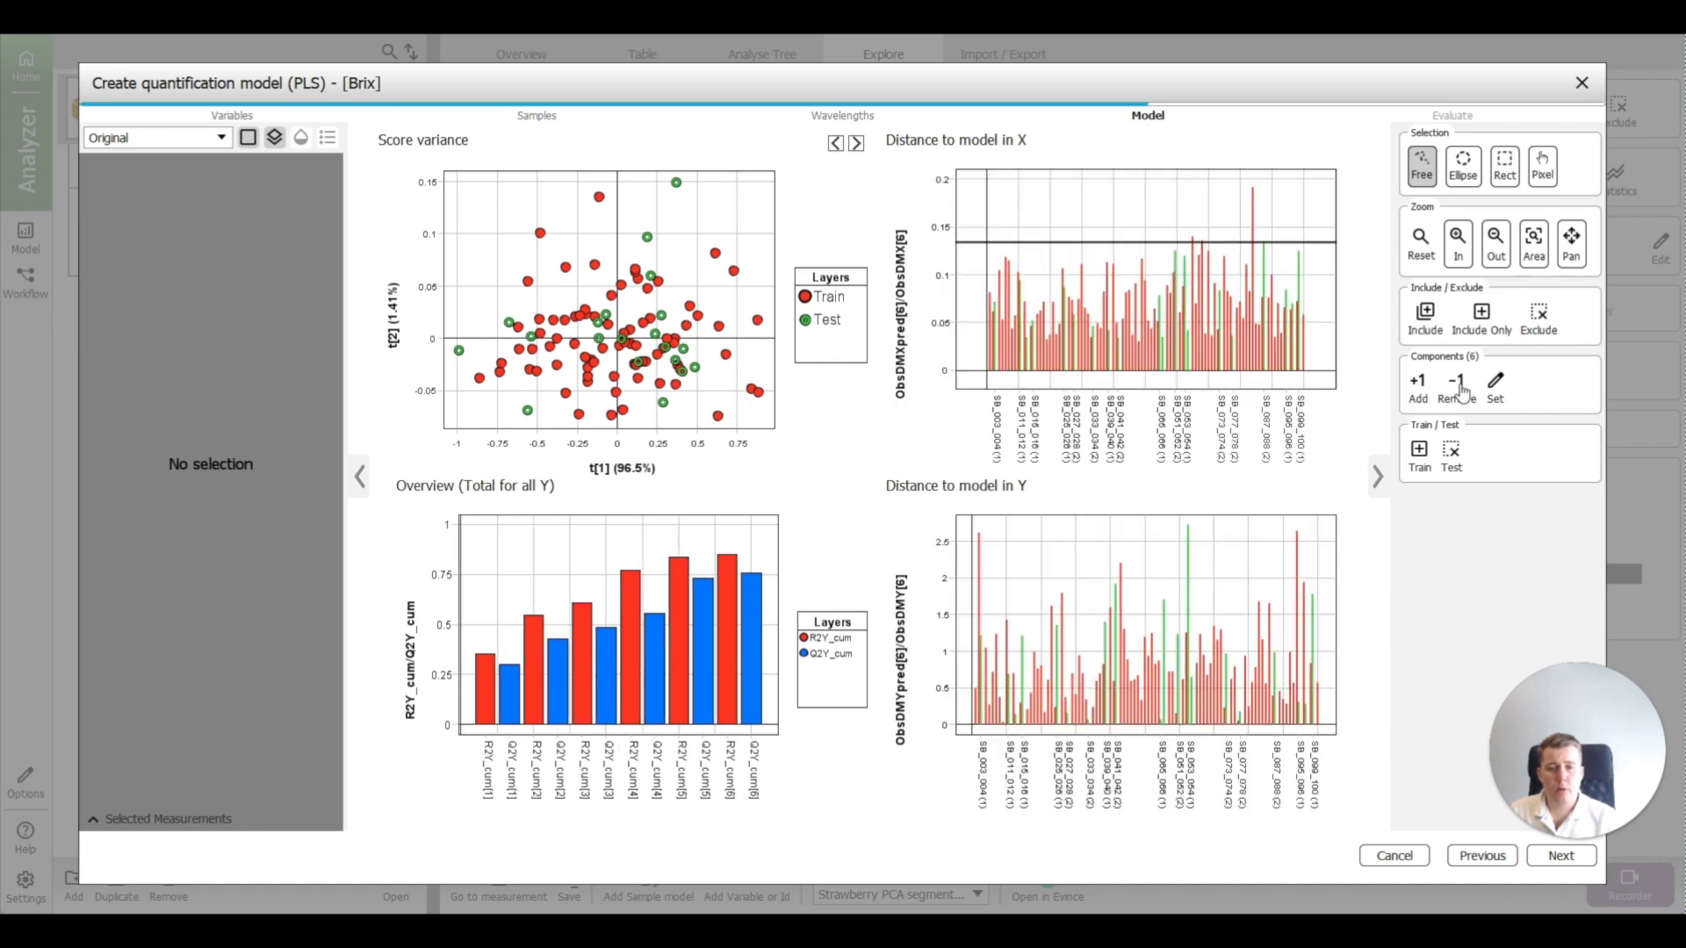
{"action": "left_click", "coordinate": [1460, 388]}
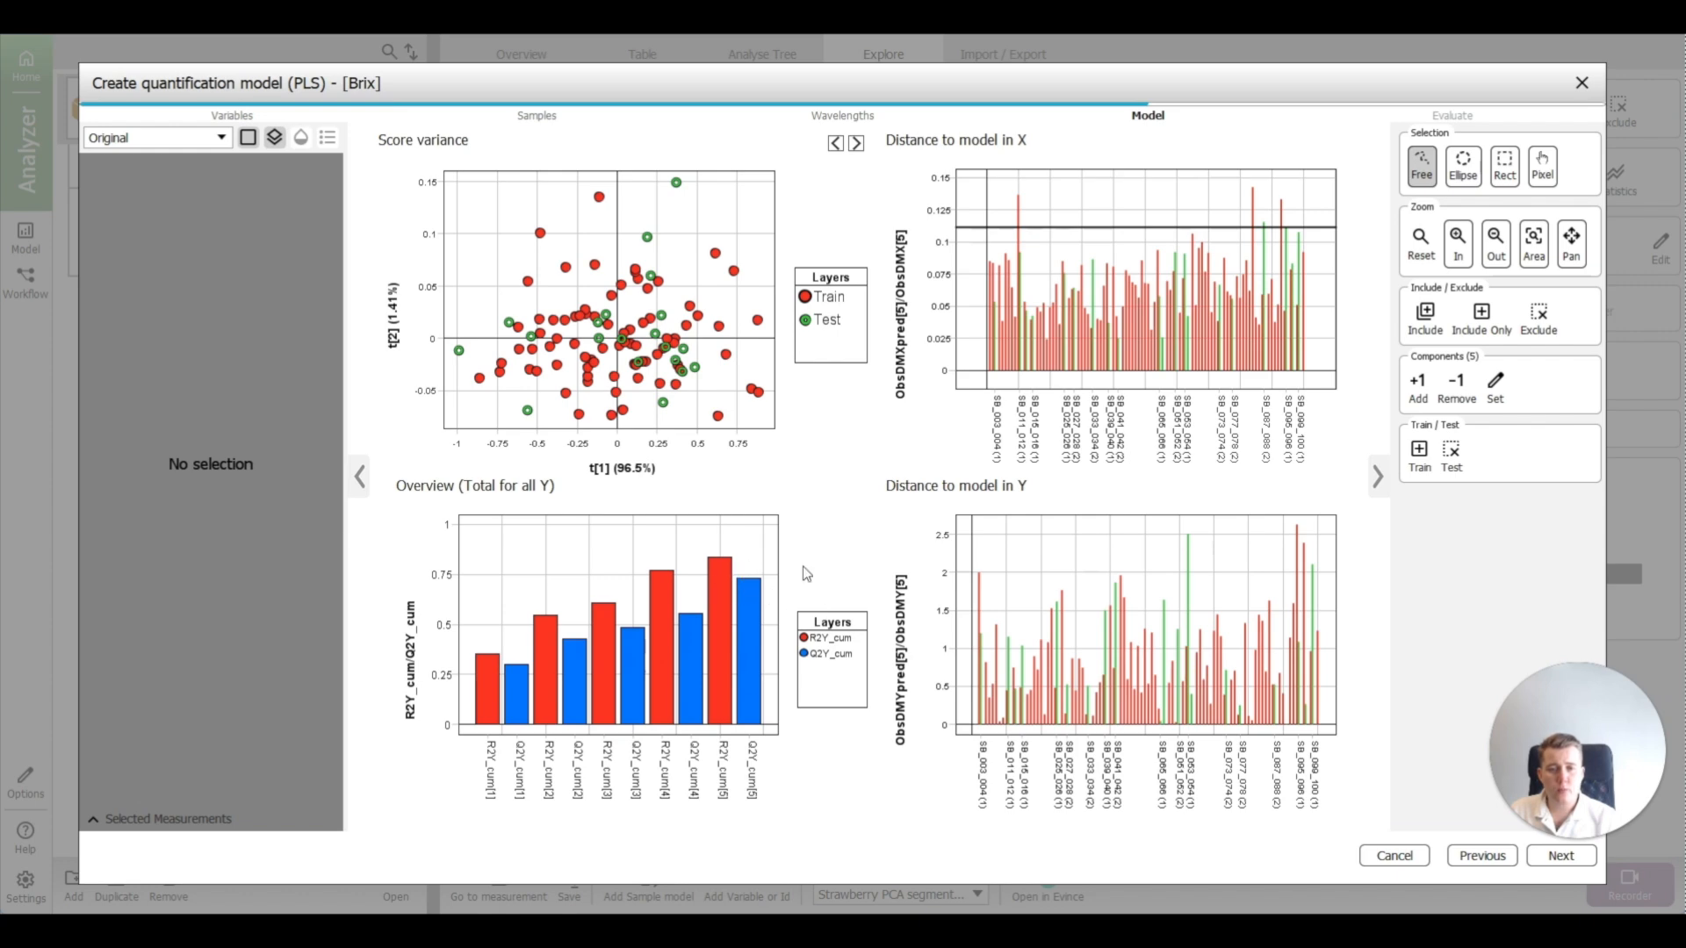
Step: Evaluate the Brix model's observed versus calculated plot and its fit statistics, and finish creating the model
{"action": "left_click", "coordinate": [1543, 868]}
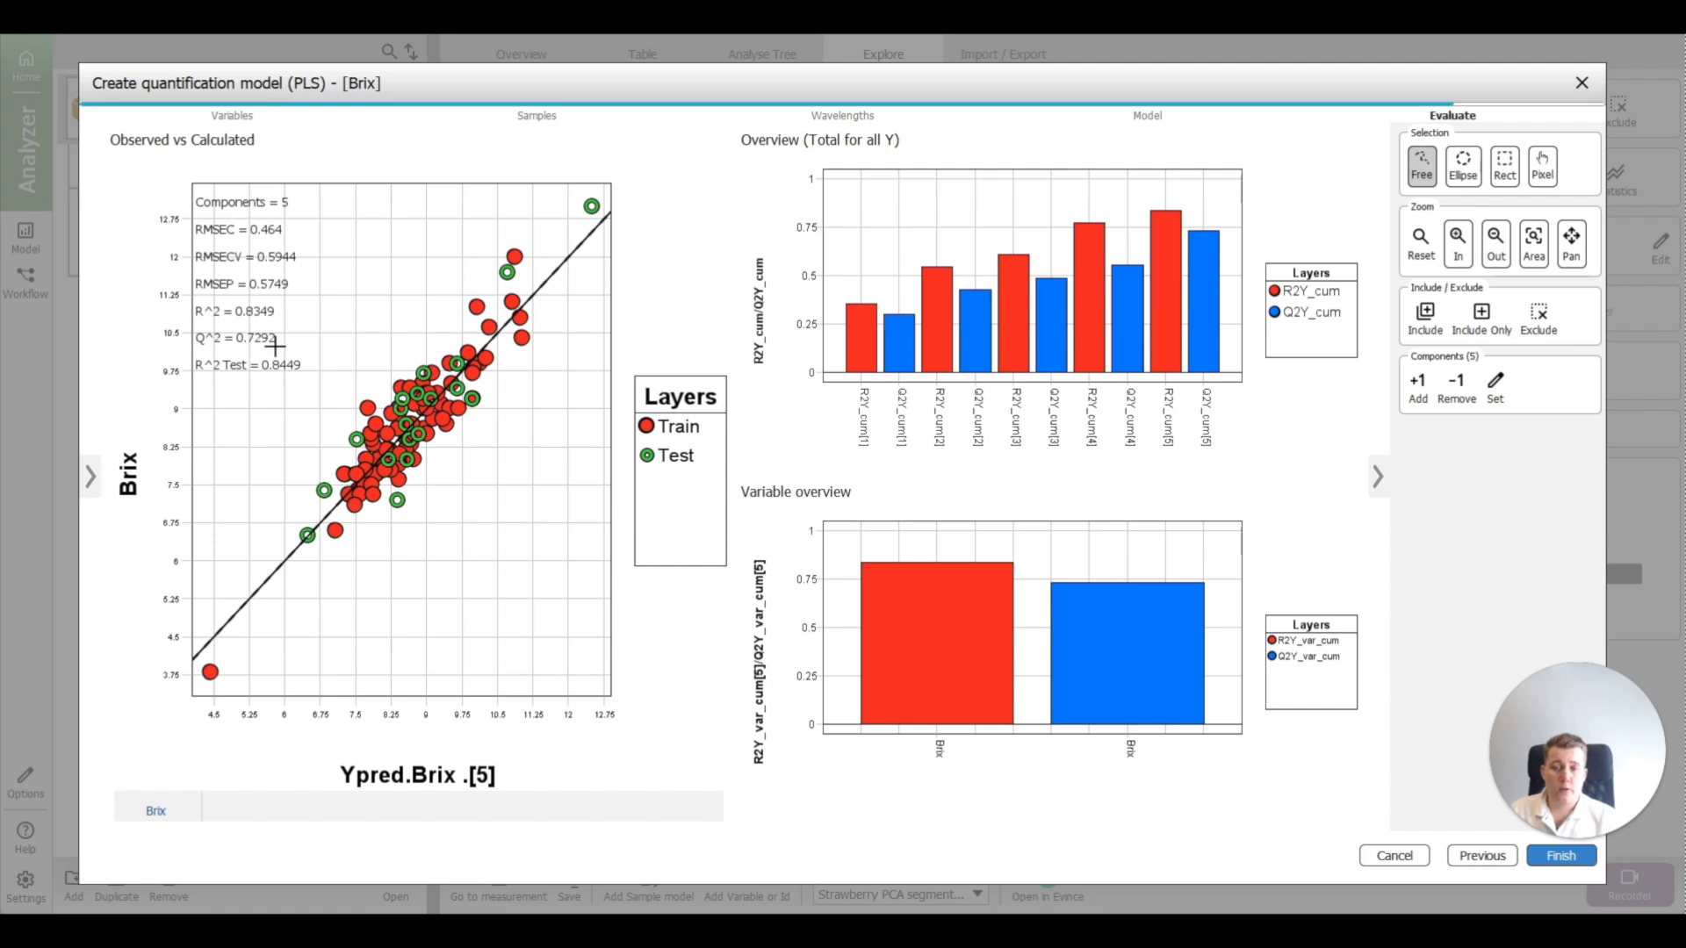
{"action": "mouse_move", "coordinate": [202, 387]}
{"action": "left_mouse_down"}
{"action": "mouse_move", "coordinate": [332, 370]}
{"action": "mouse_move", "coordinate": [209, 355]}
{"action": "left_mouse_up"}
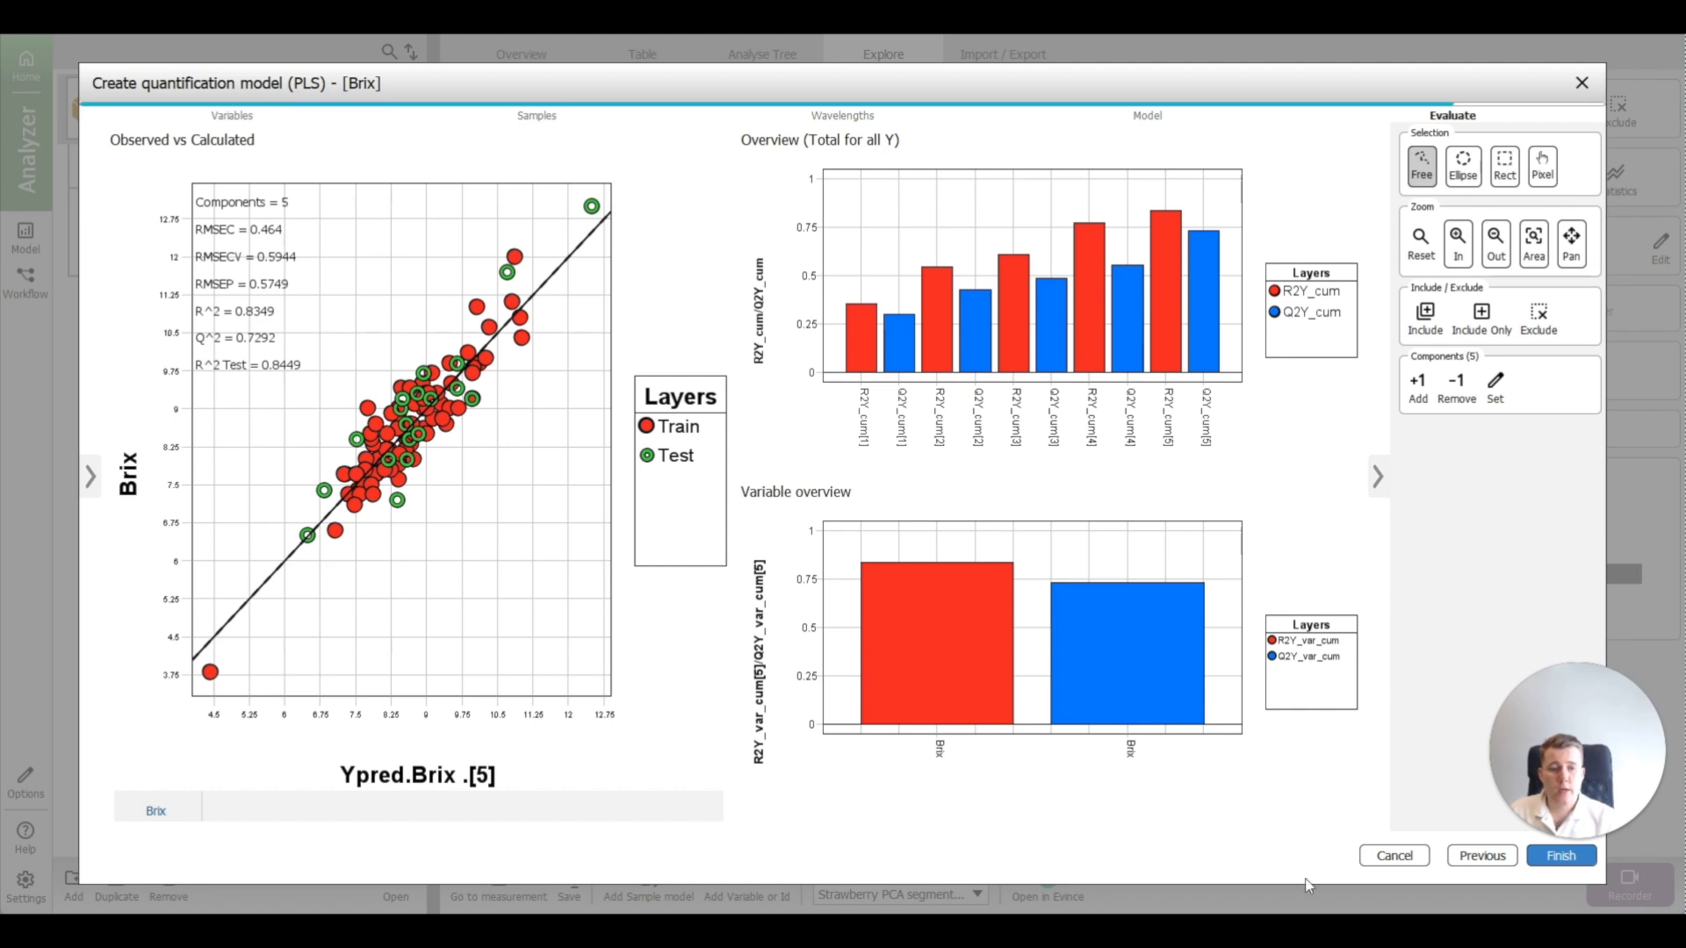
{"action": "left_click", "coordinate": [1561, 856]}
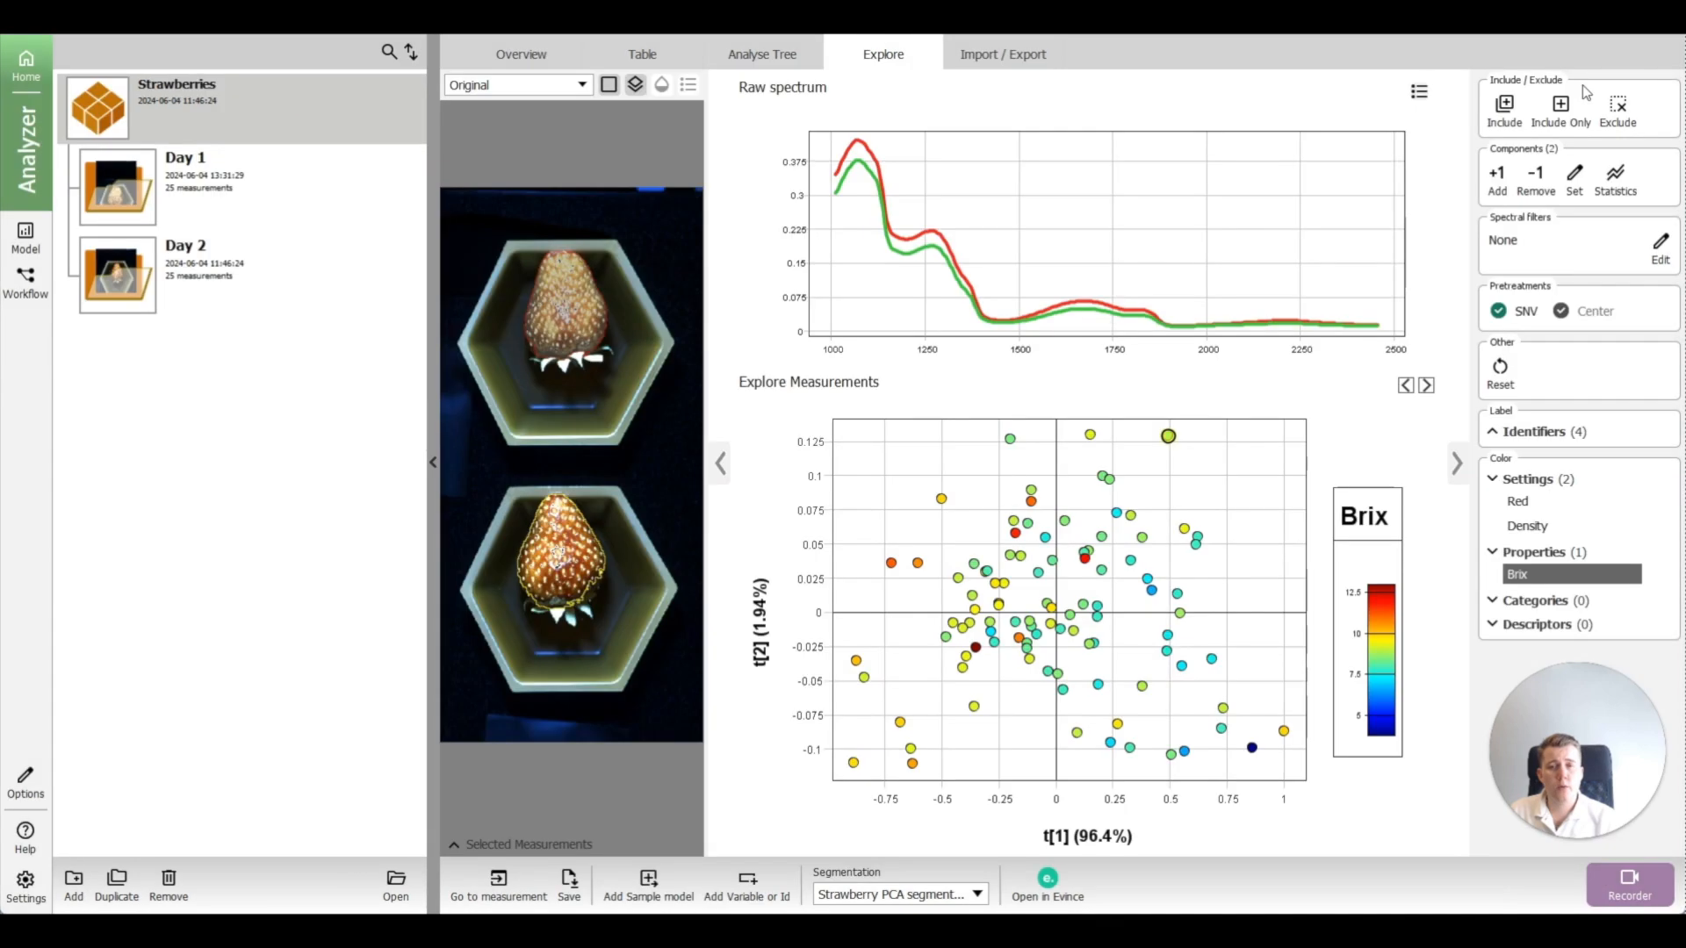
Step: Add a Quantification of properties descriptor using the Brix PLS model to the segmented objects in the analysis tree
{"action": "left_click", "coordinate": [1582, 83]}
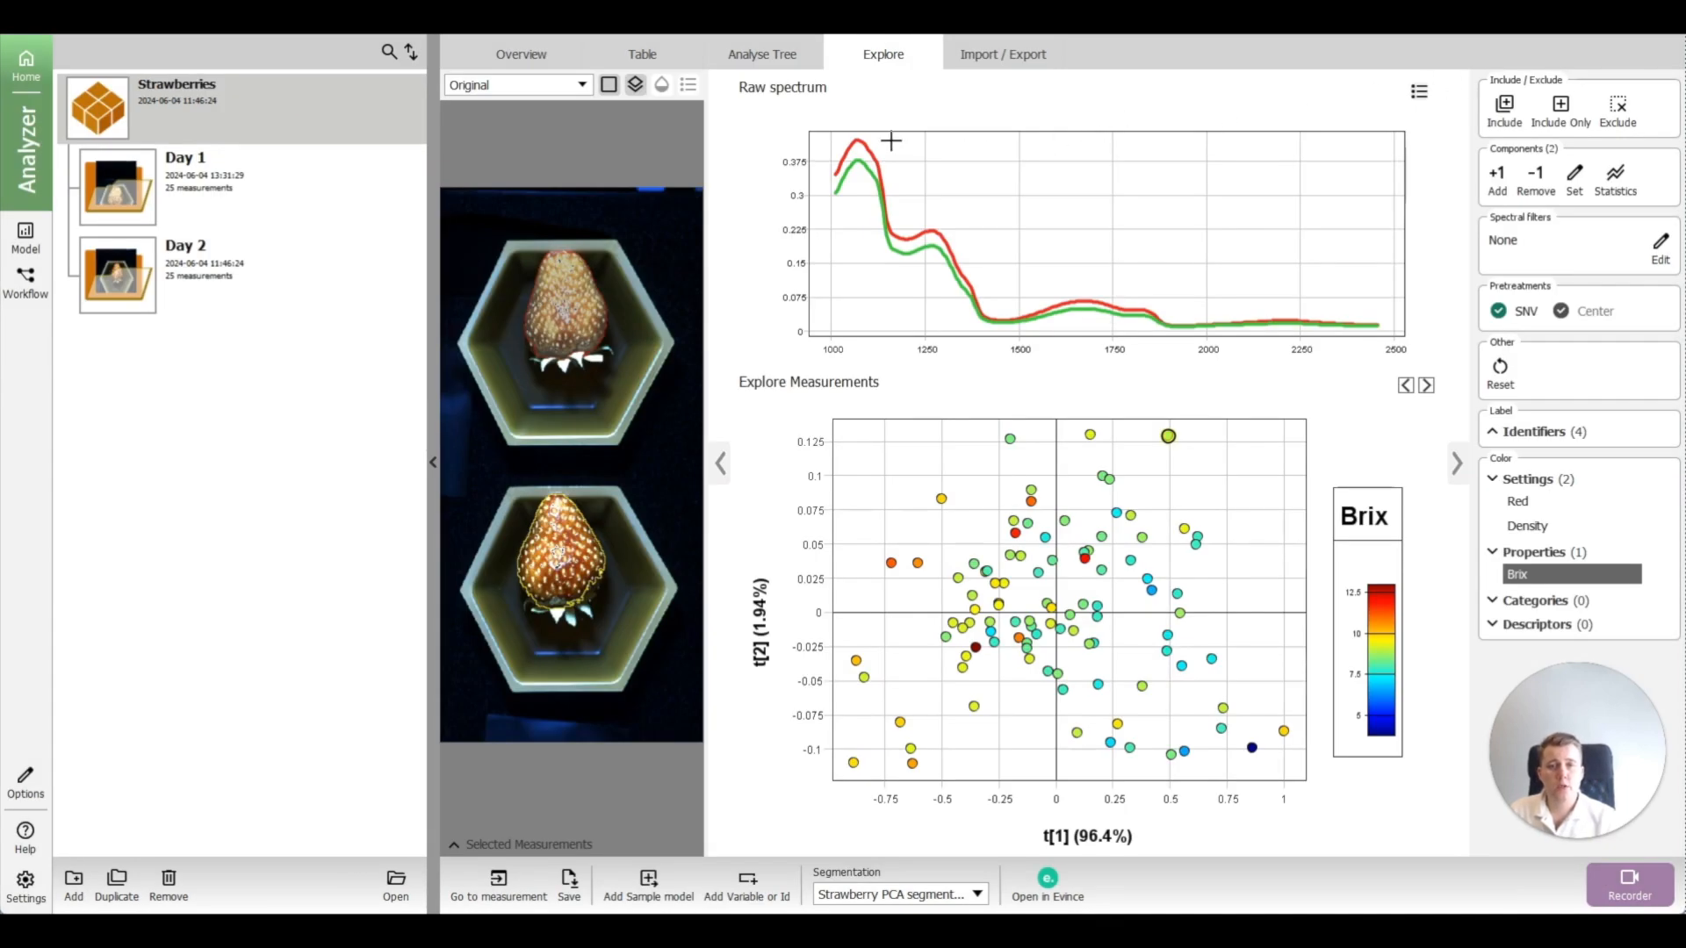
{"action": "left_click", "coordinate": [761, 61]}
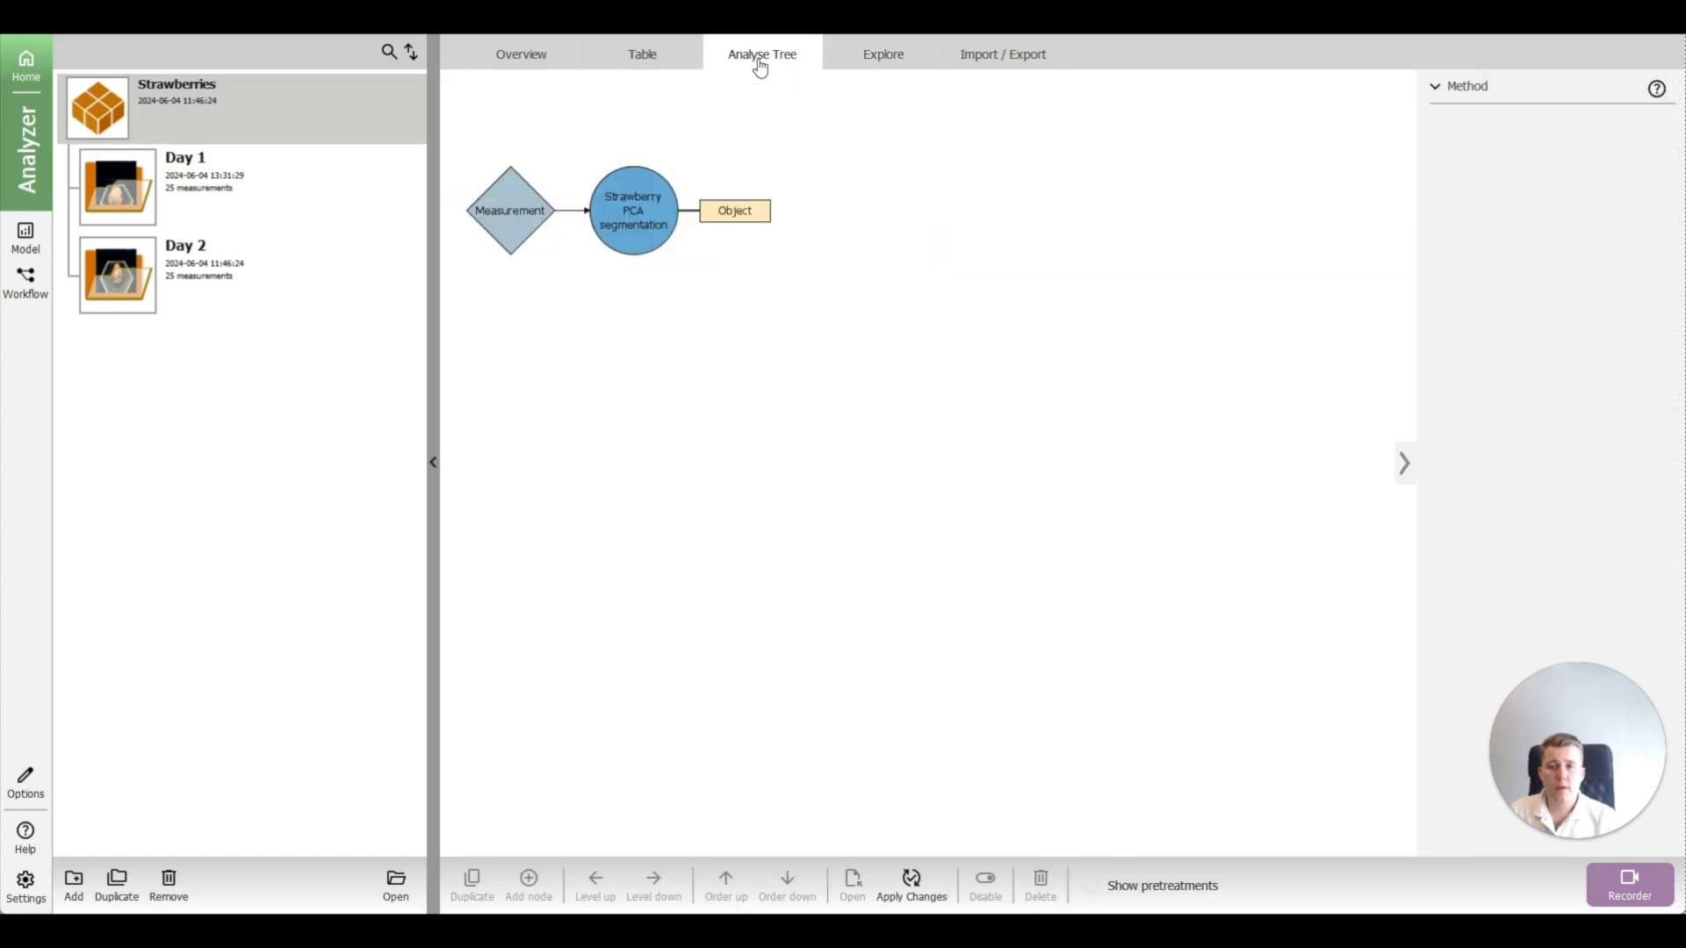
{"action": "left_click", "coordinate": [645, 235]}
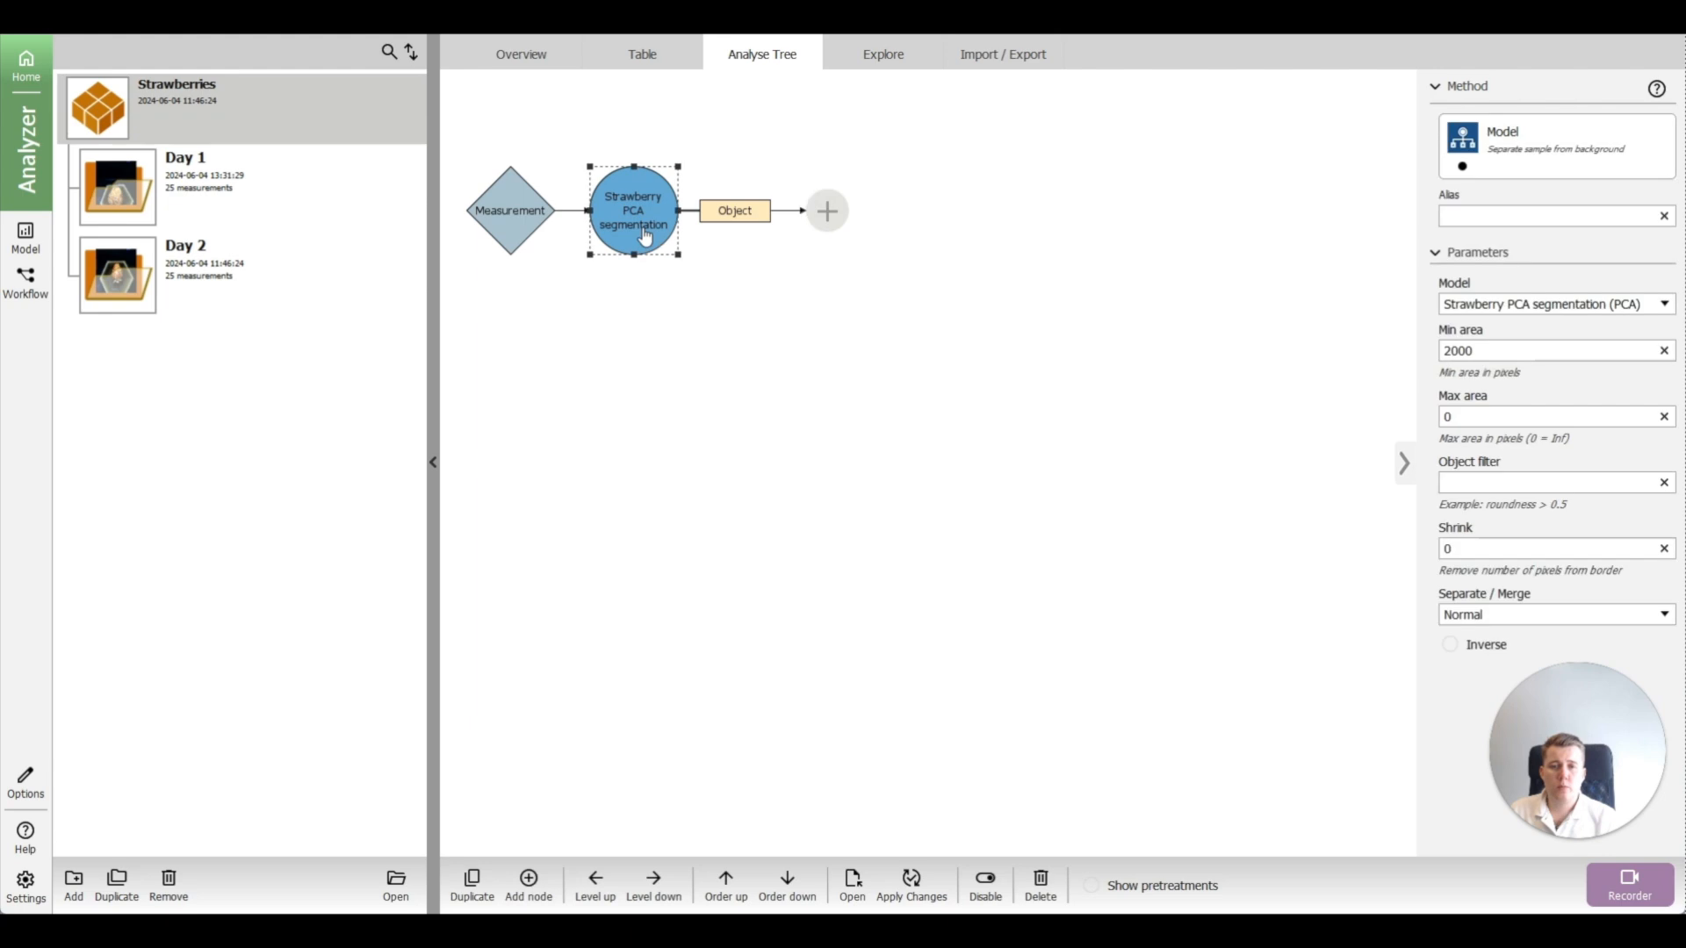
{"action": "left_click", "coordinate": [835, 225]}
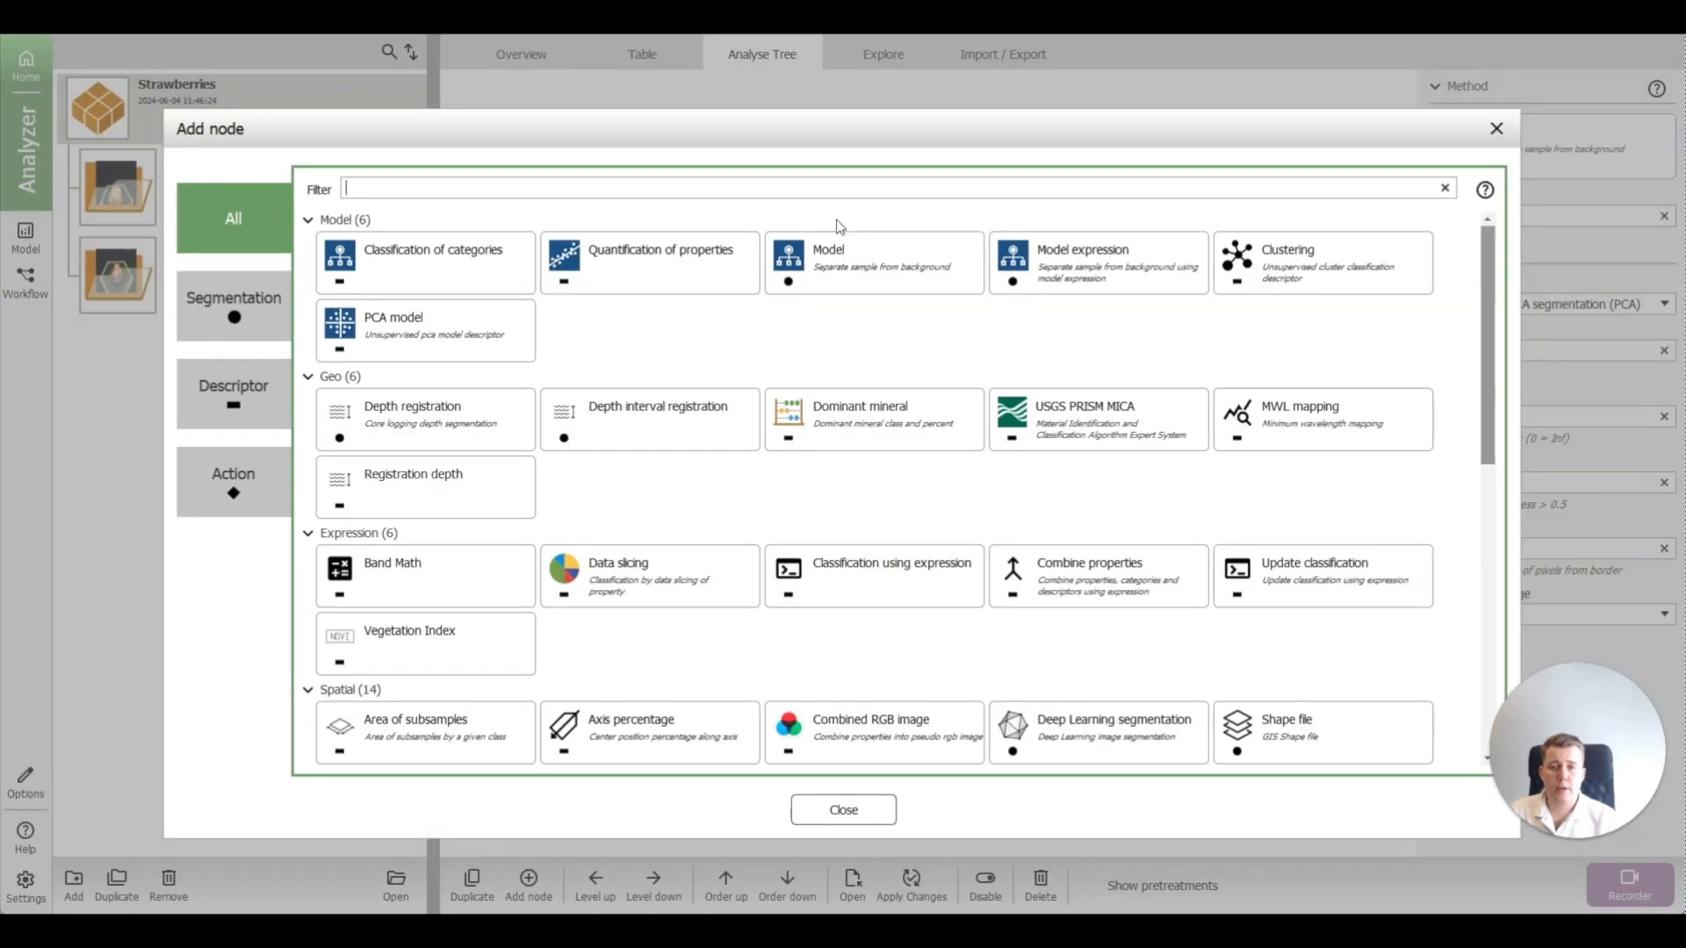
{"action": "left_click", "coordinate": [241, 394]}
{"action": "scroll", "coordinate": [791, 395], "scroll_direction": "down", "scroll_amount": 4}
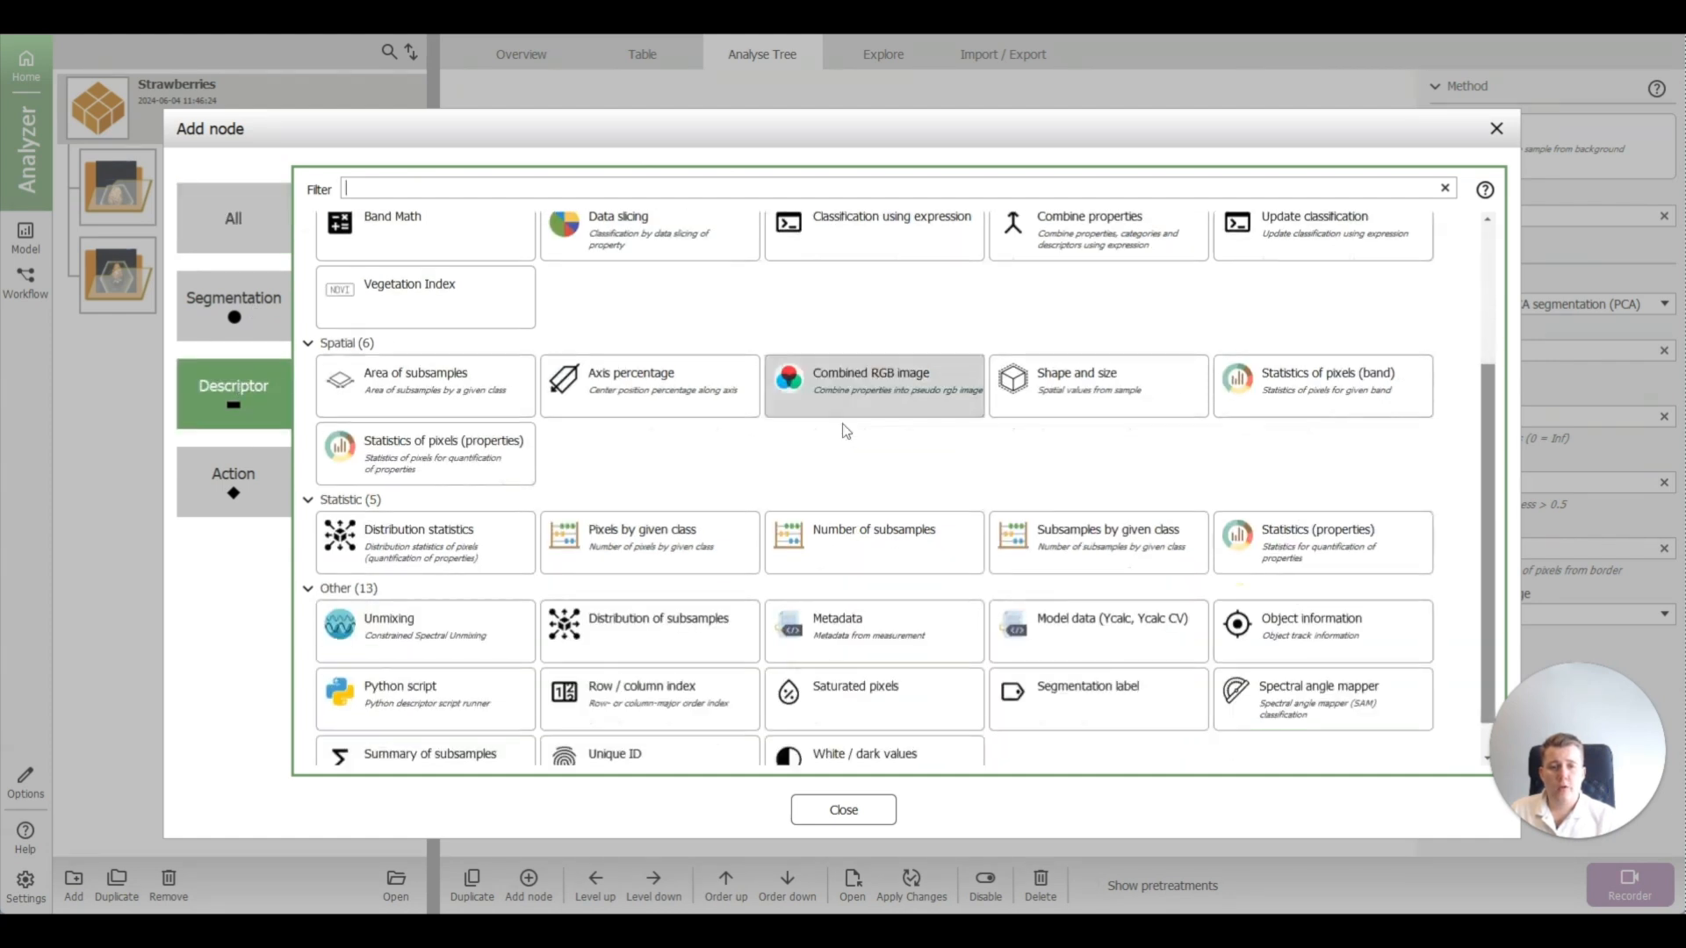
{"action": "scroll", "coordinate": [903, 715], "scroll_direction": "down", "scroll_amount": 1}
{"action": "scroll", "coordinate": [526, 632], "scroll_direction": "up", "scroll_amount": 6}
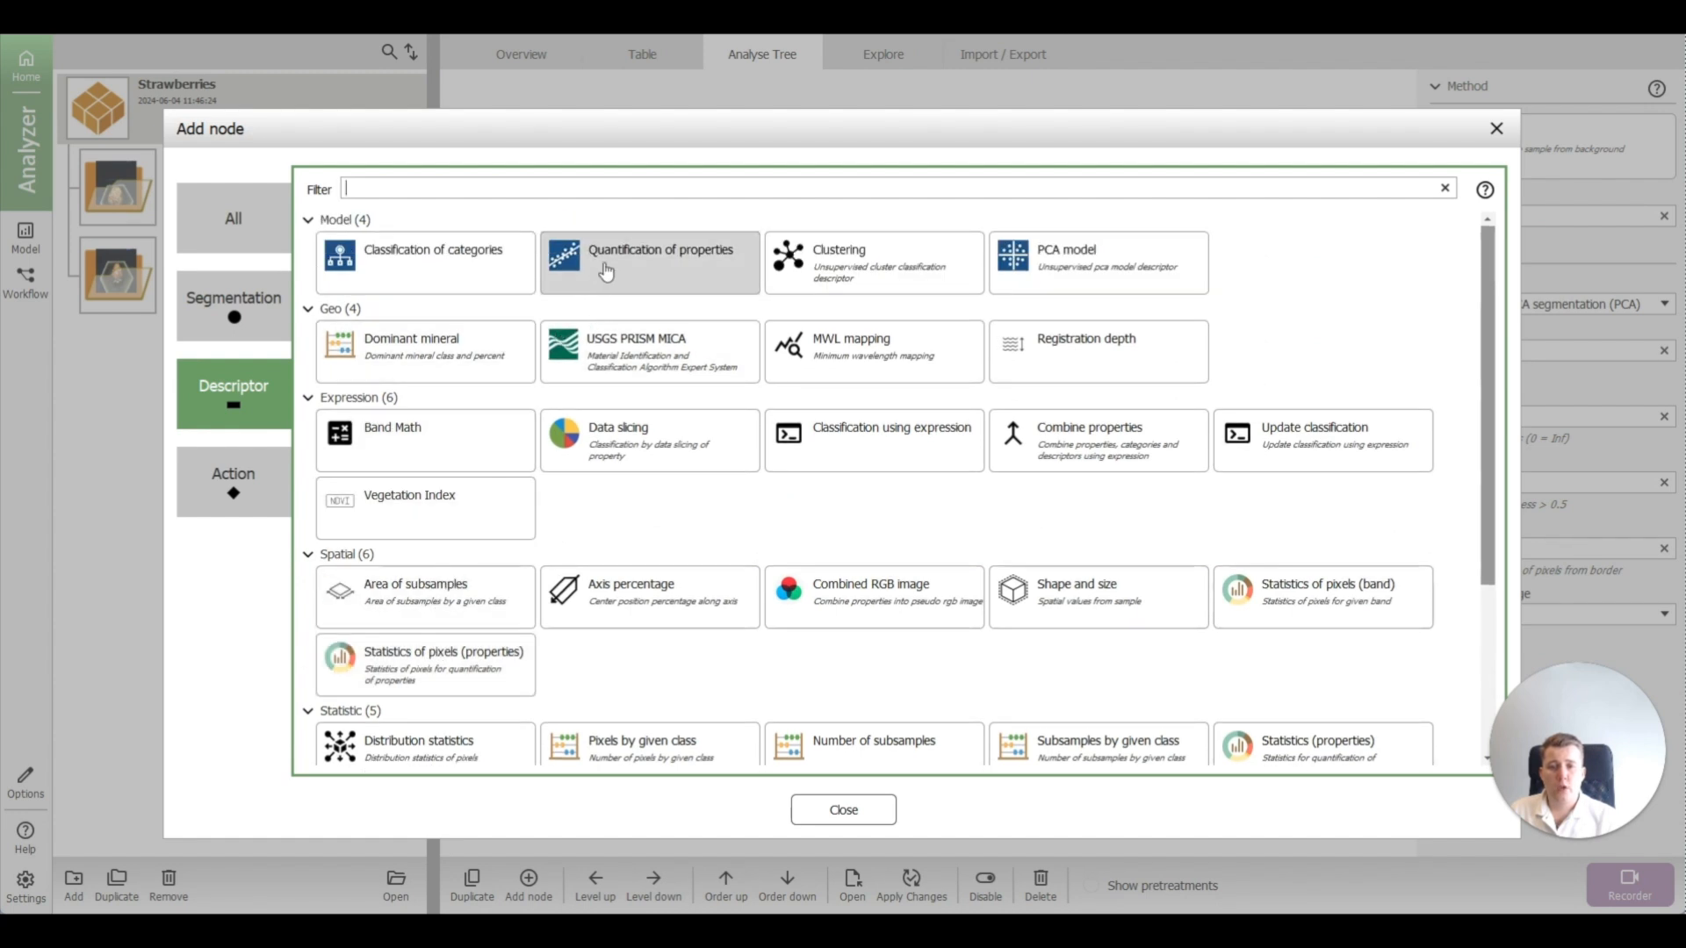
{"action": "left_click", "coordinate": [706, 278]}
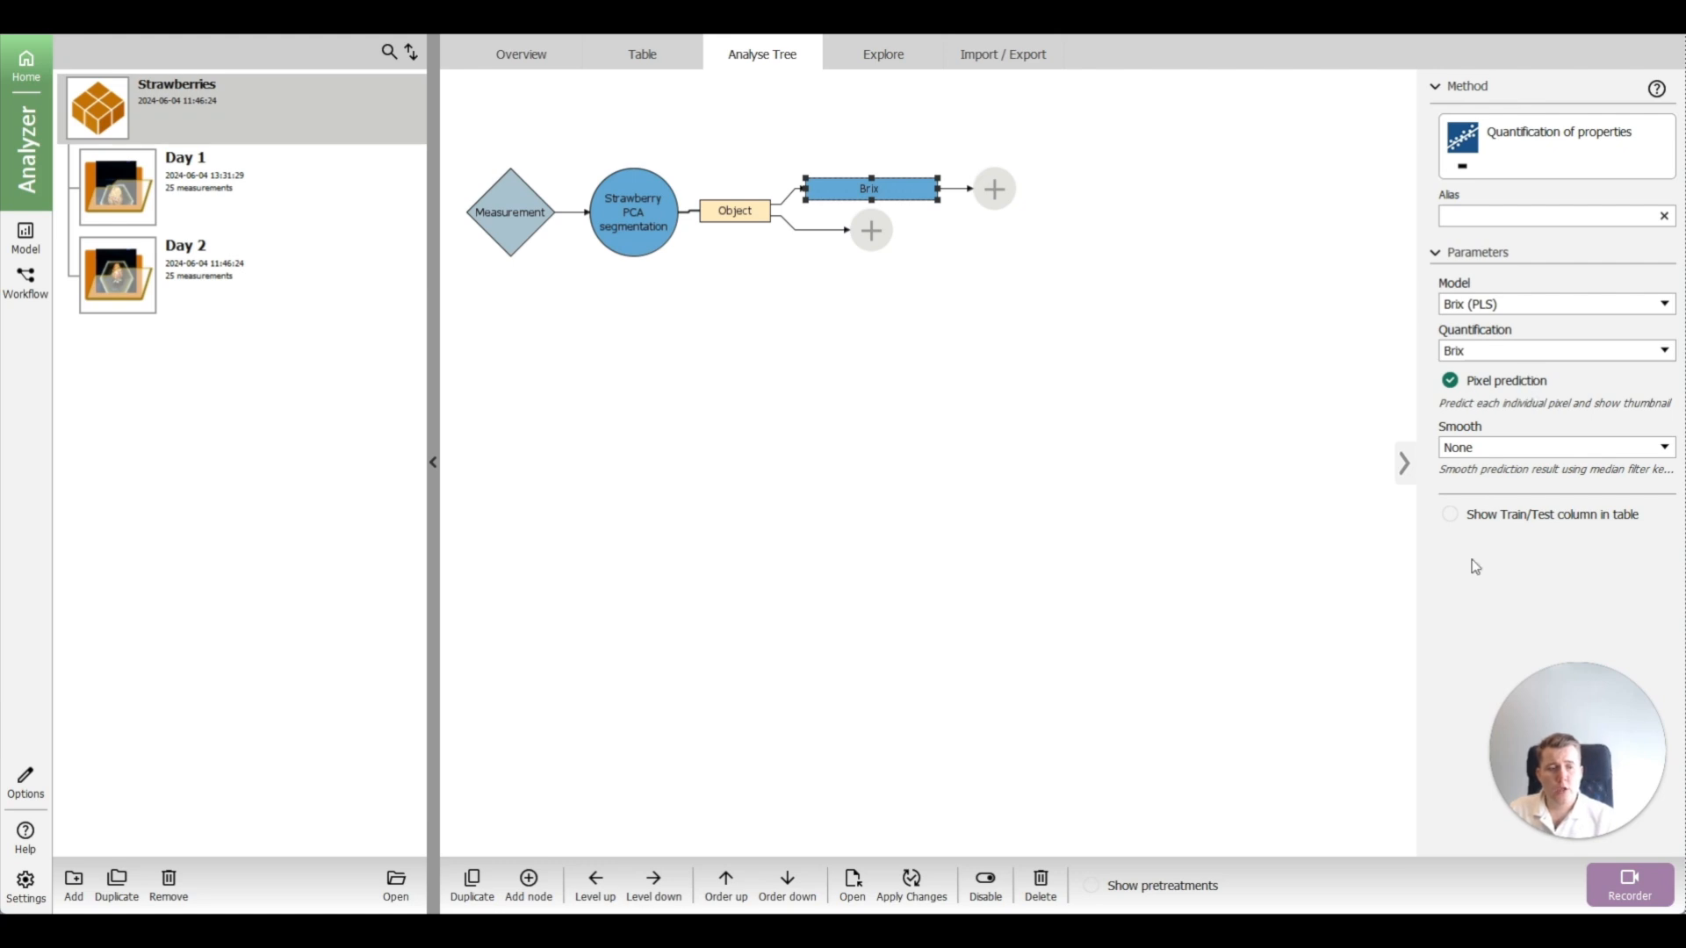
Step: Keep the Brix descriptor's smoothing at None, enable its Train/Test column, and apply the changes to the measurement table
{"action": "left_click", "coordinate": [1484, 450]}
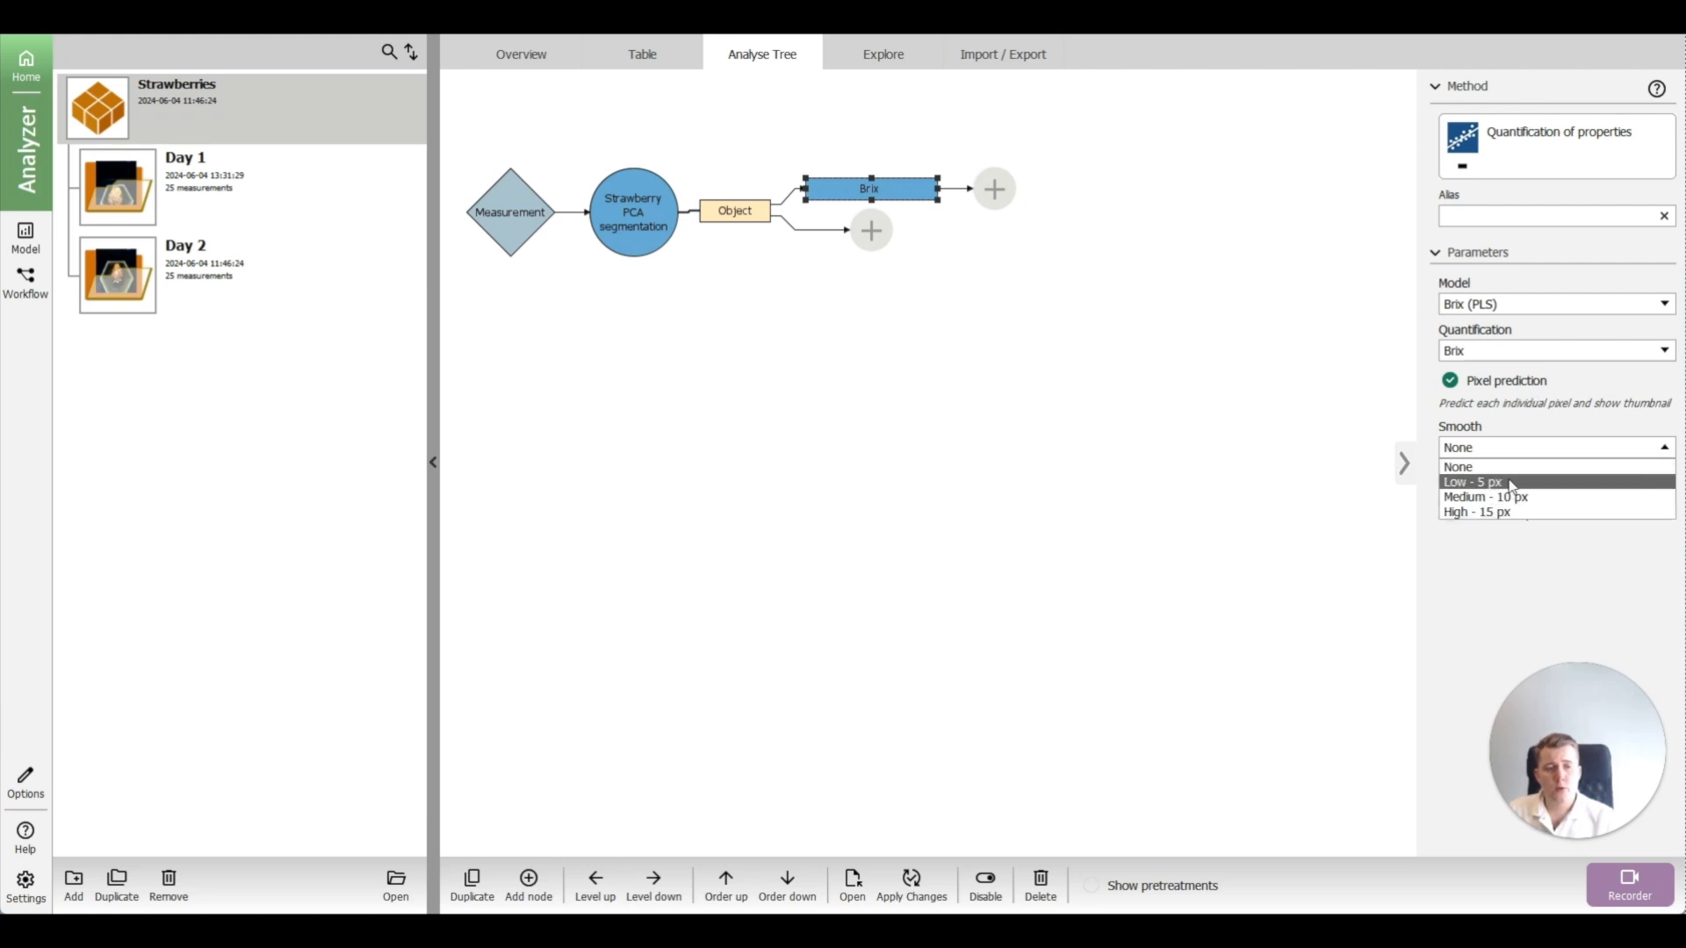
{"action": "left_click", "coordinate": [1516, 449]}
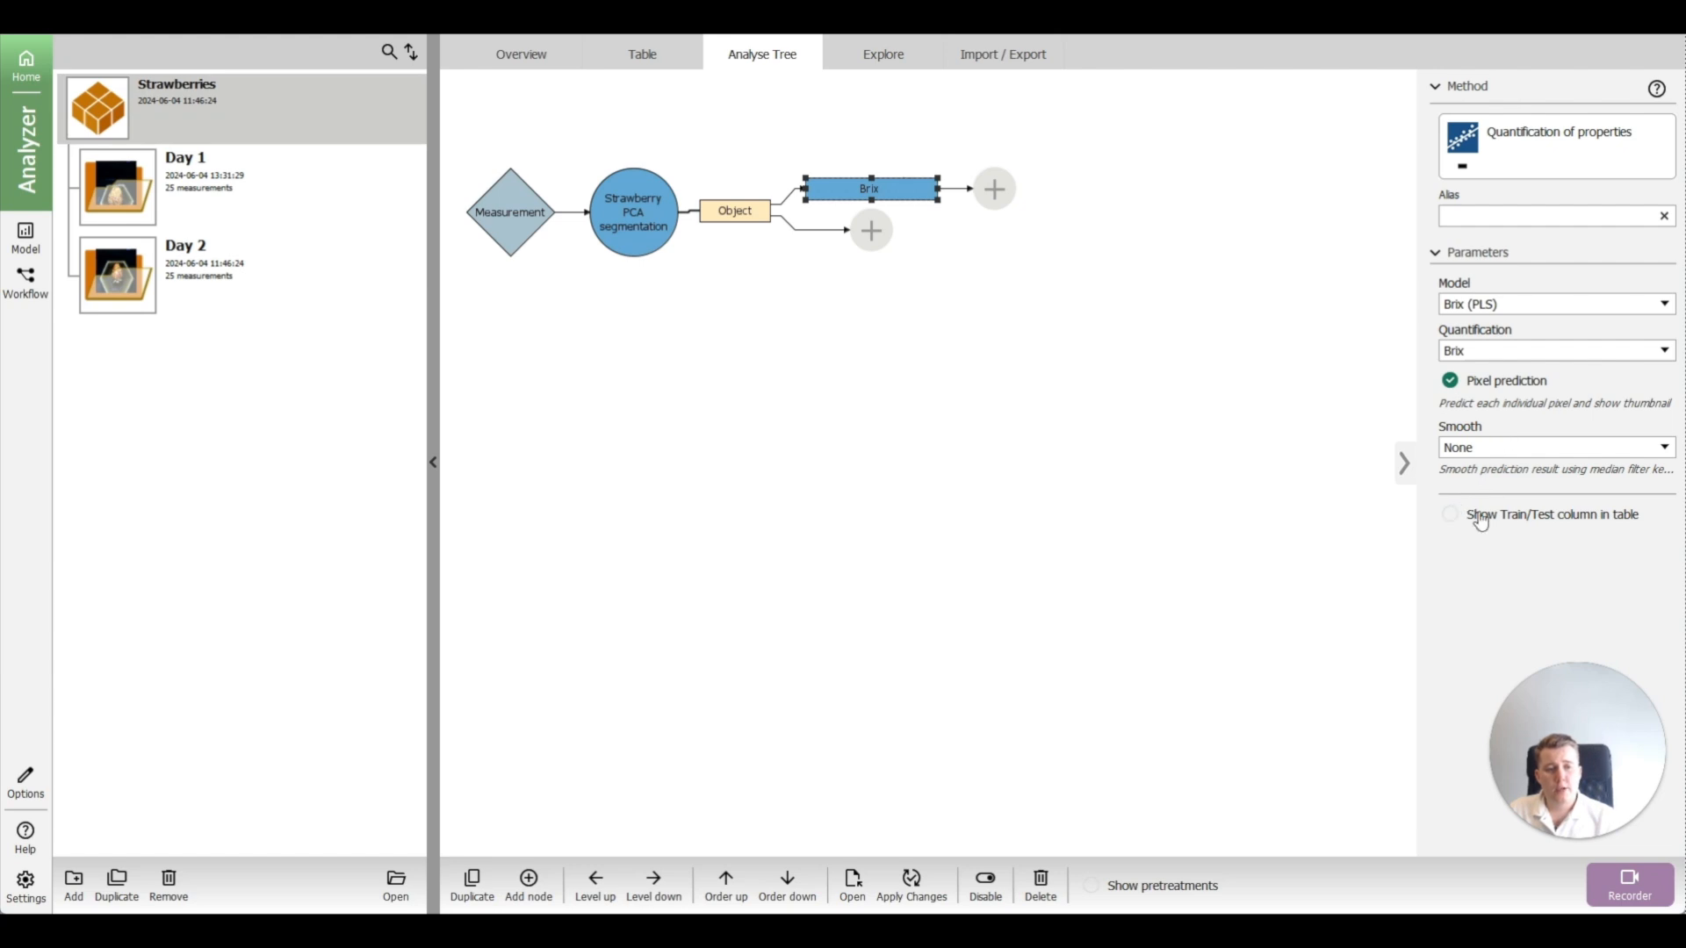
{"action": "left_click", "coordinate": [1451, 518]}
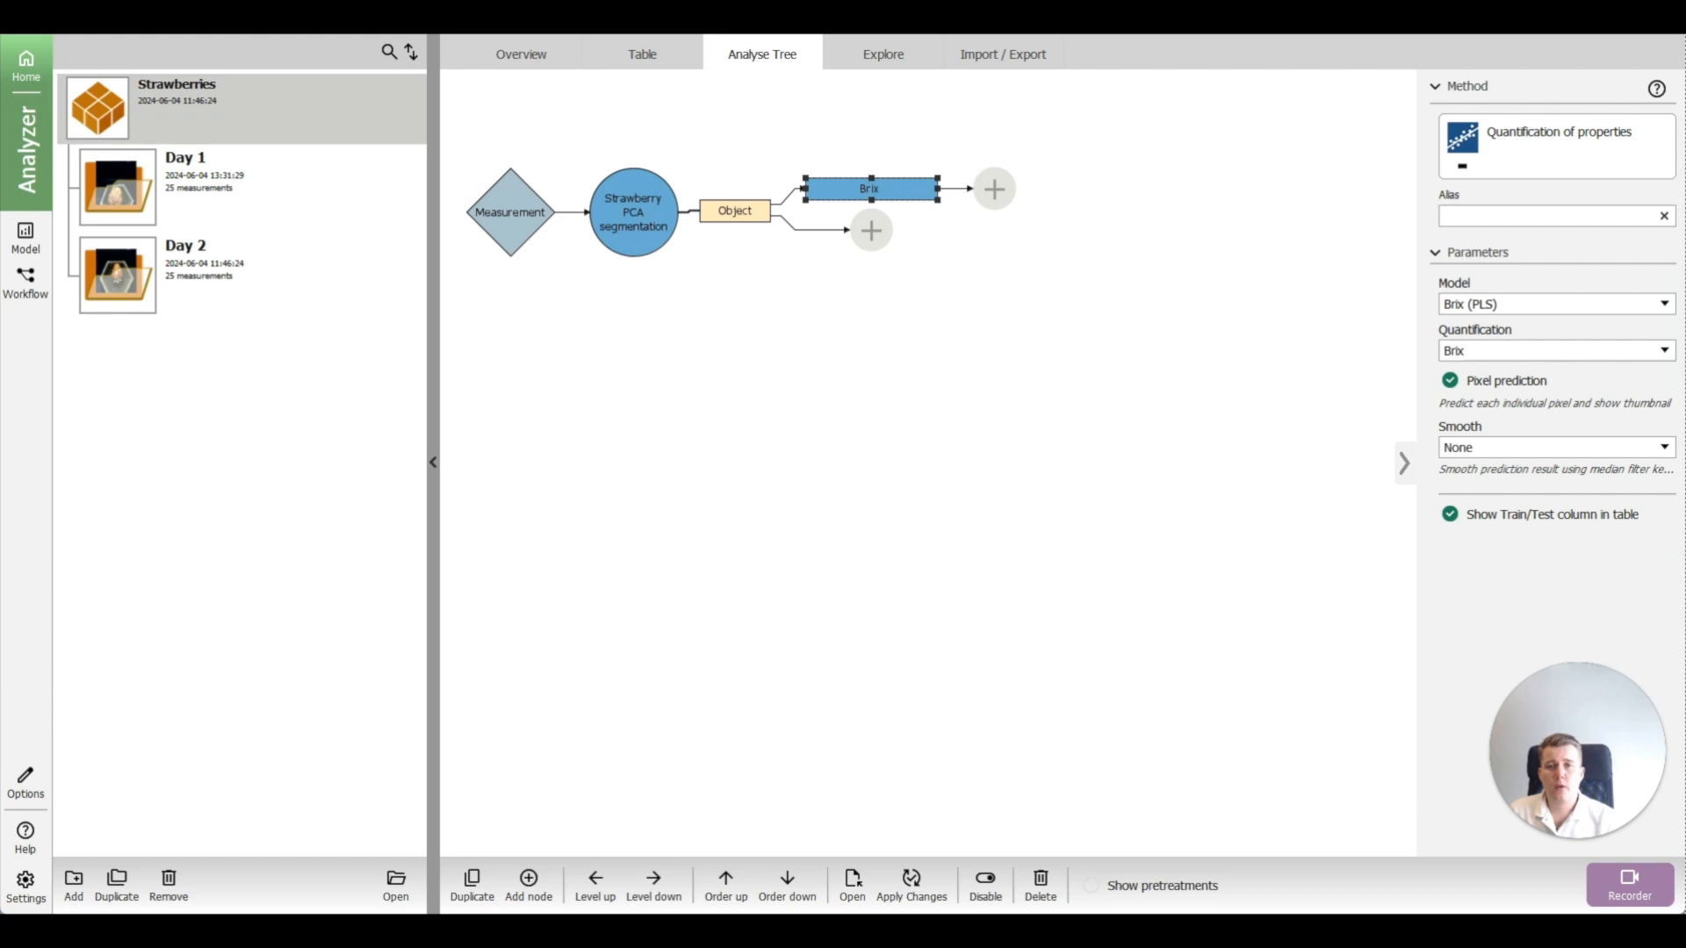
{"action": "left_click", "coordinate": [638, 69]}
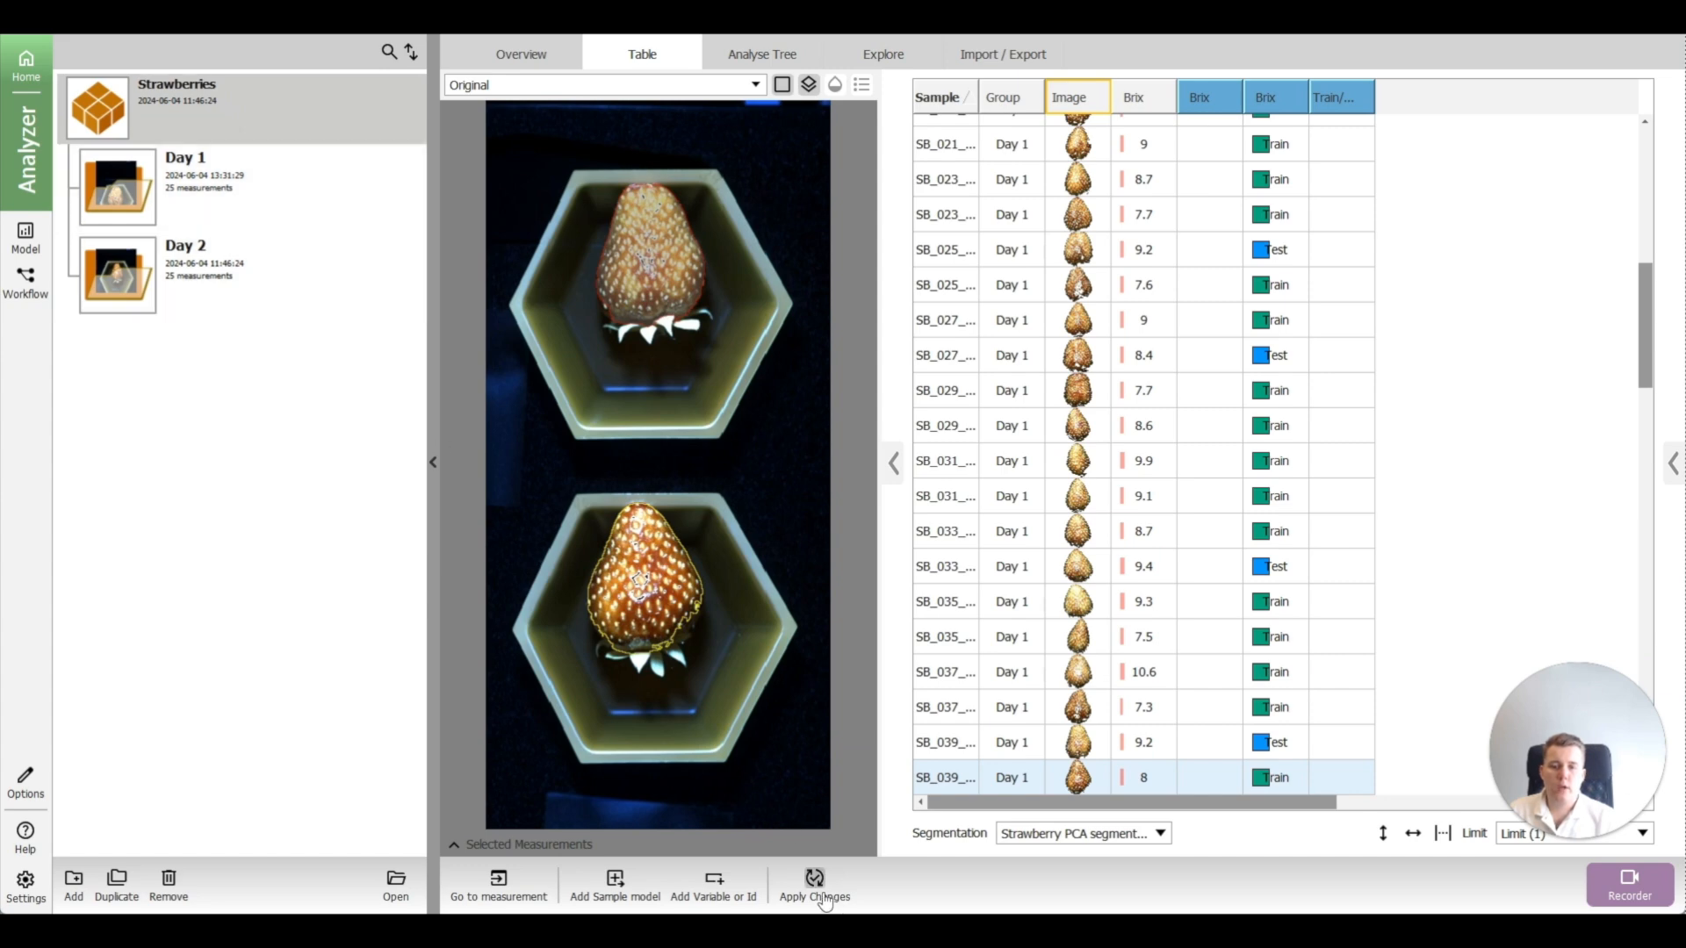
{"action": "left_click", "coordinate": [815, 882]}
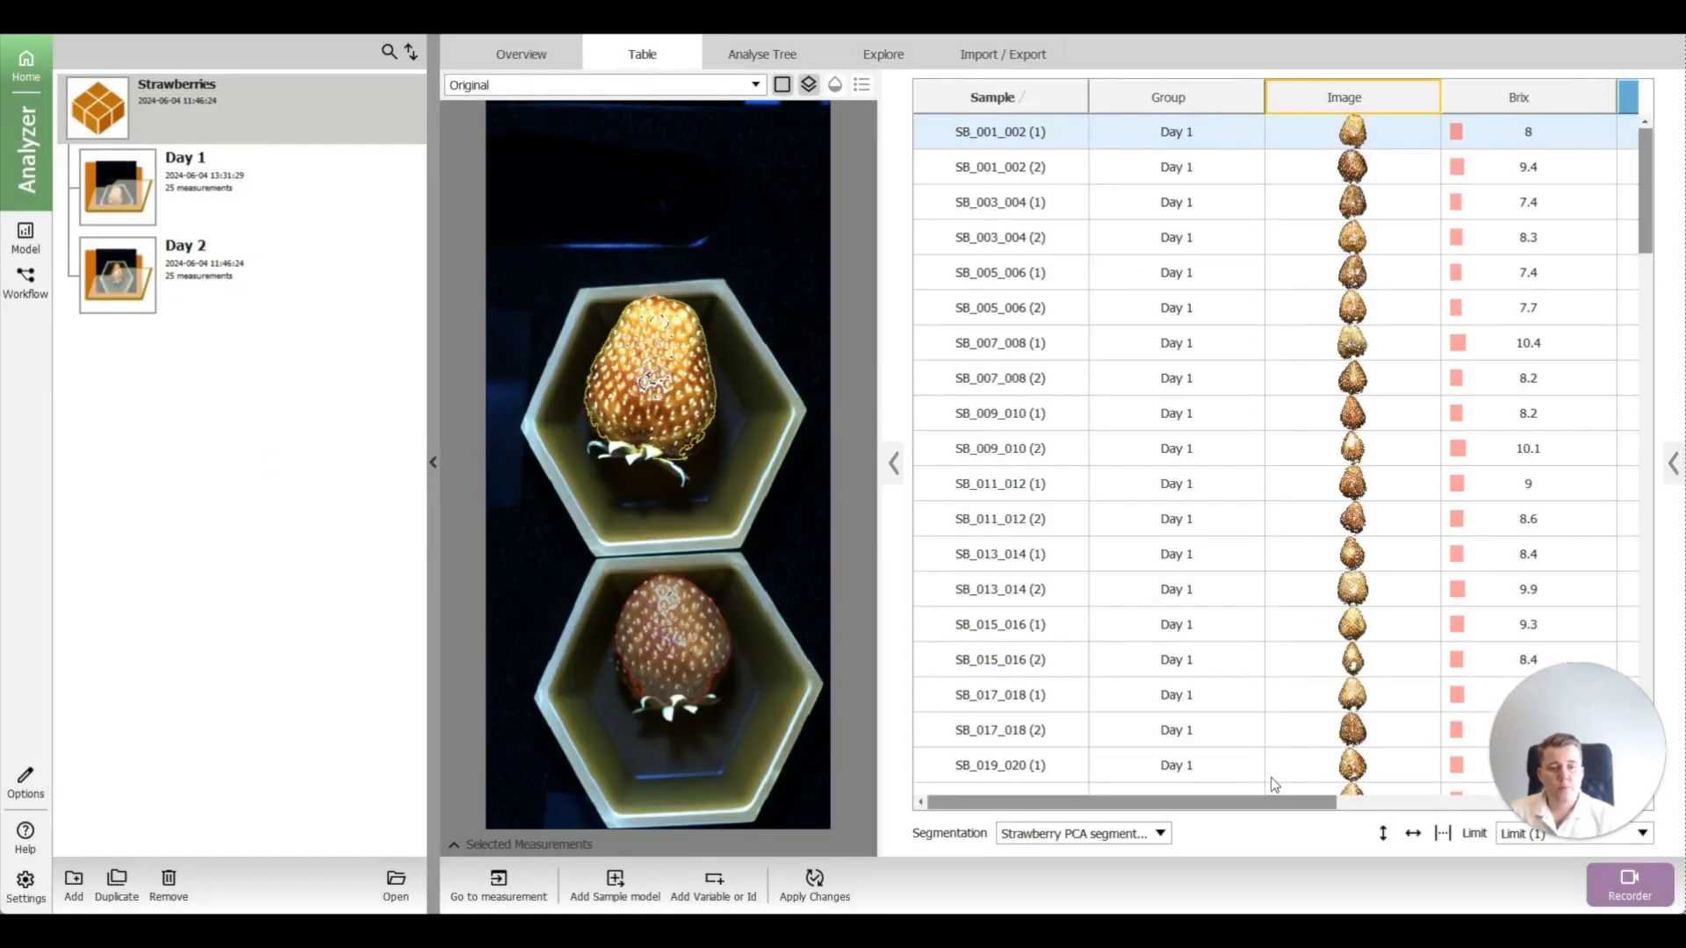
Step: Display the first sample's pixel-level Brix prediction and set the colour scale's maximum to 20
{"action": "left_click_drag", "start_coordinate": [1256, 810], "coordinate": [1503, 811]}
{"action": "left_click", "coordinate": [1294, 139]}
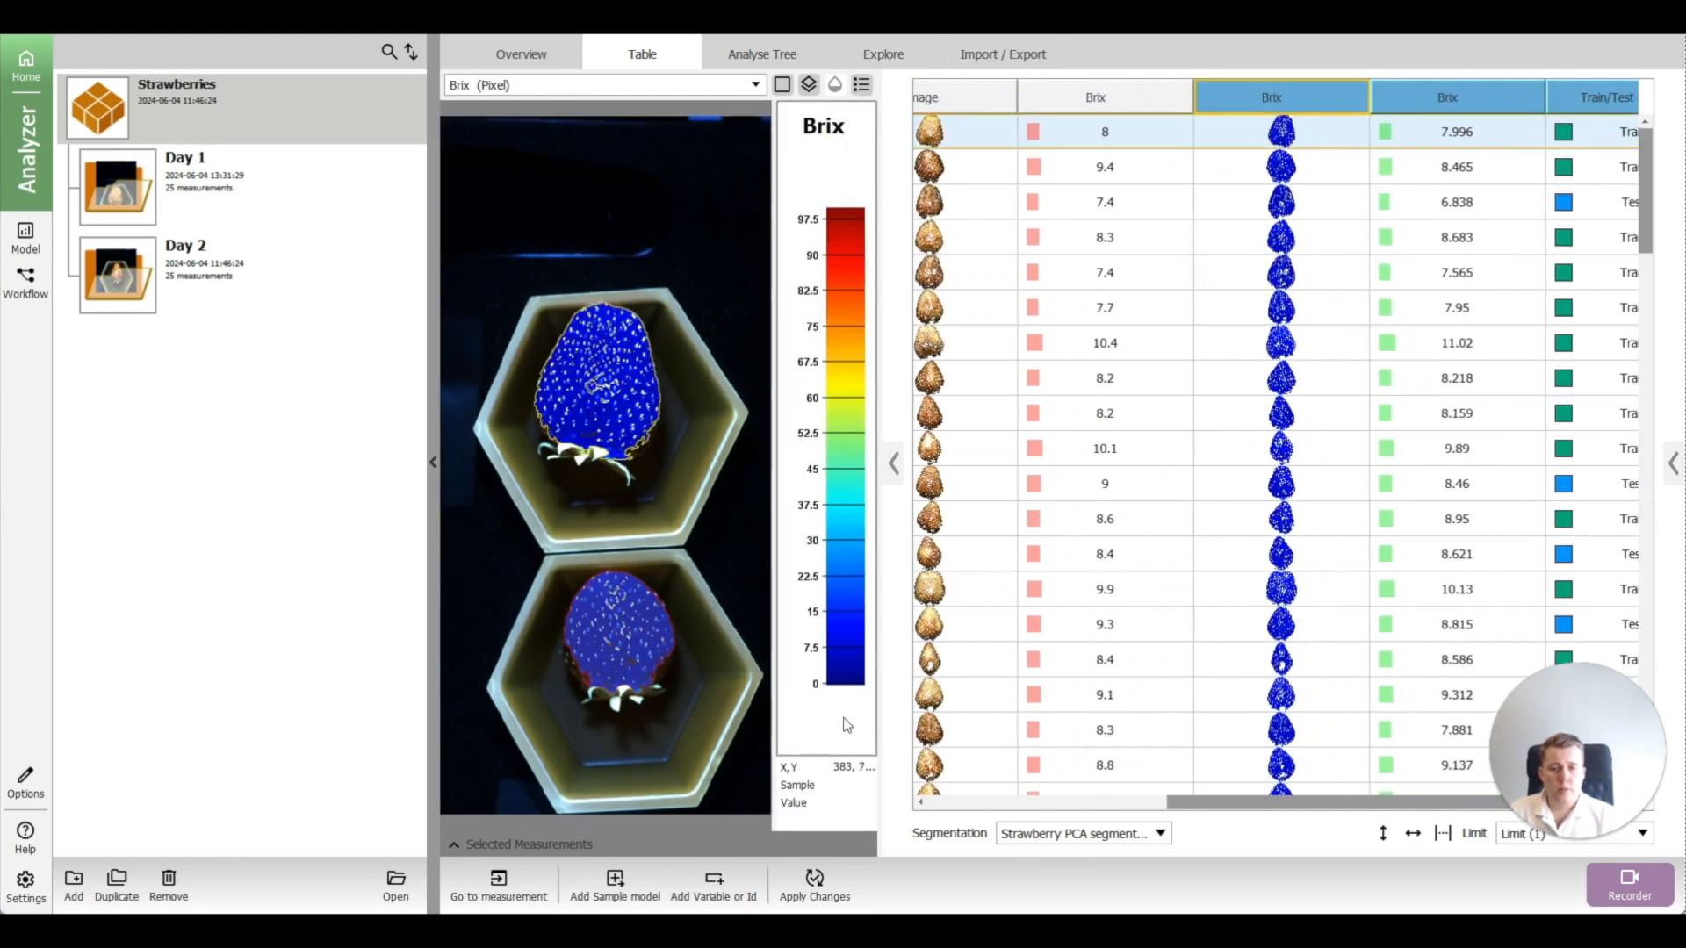
{"action": "right_click", "coordinate": [839, 381]}
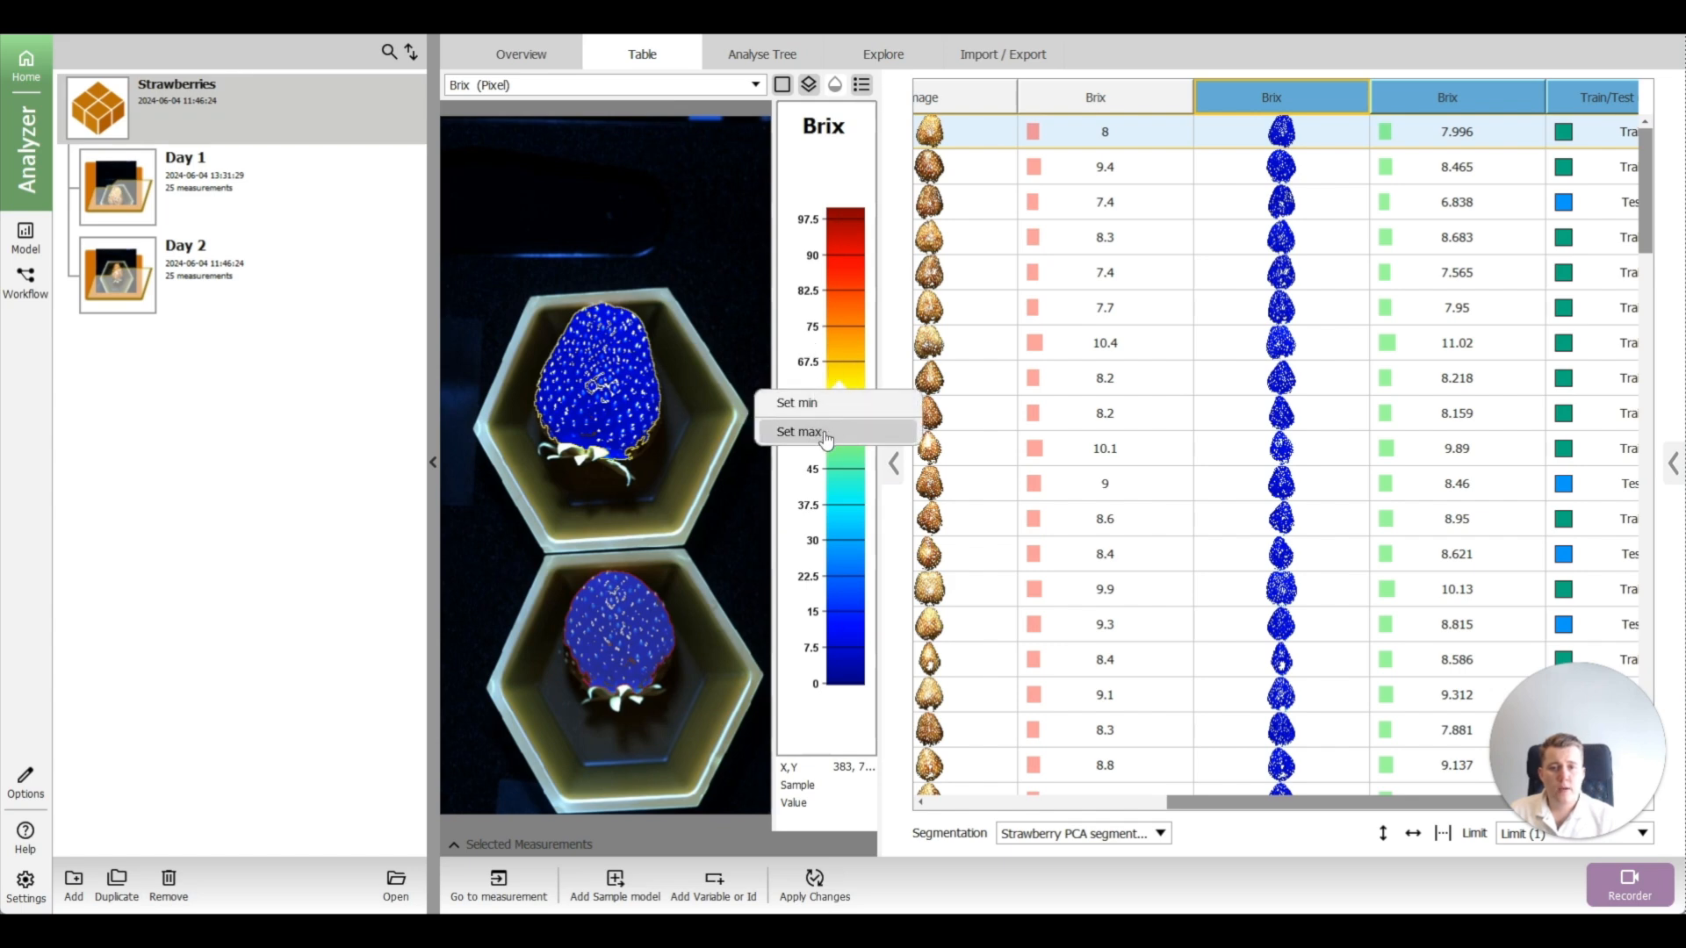
{"action": "left_click", "coordinate": [826, 433]}
{"action": "type", "text": "20"}
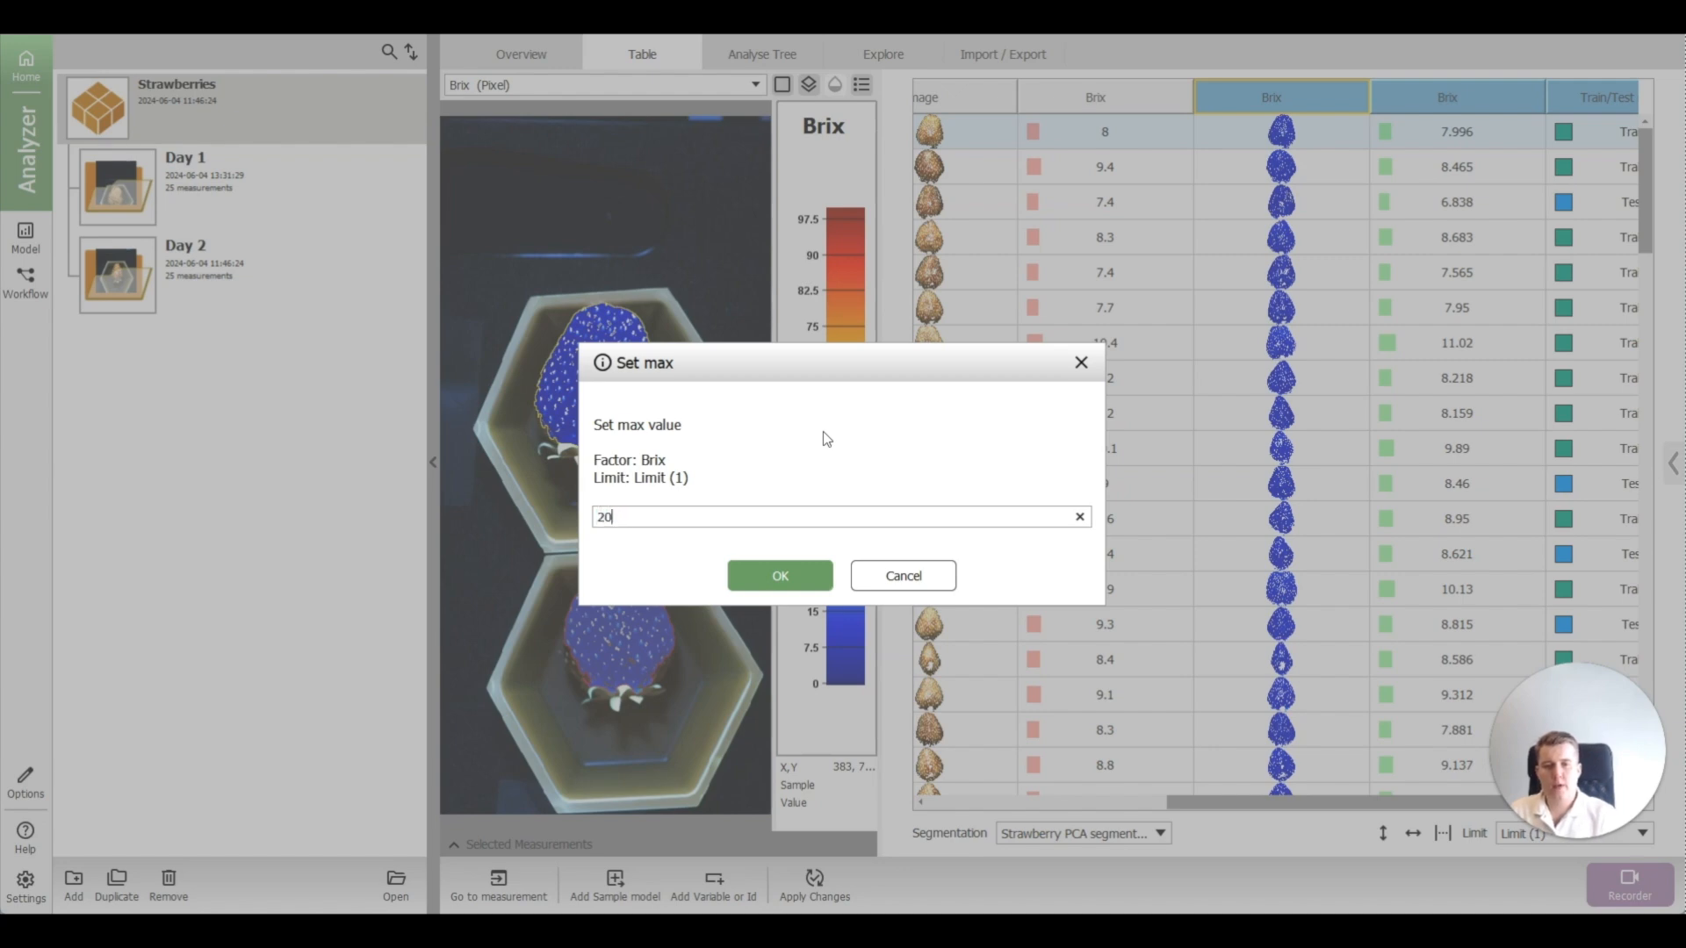
{"action": "left_click", "coordinate": [774, 582]}
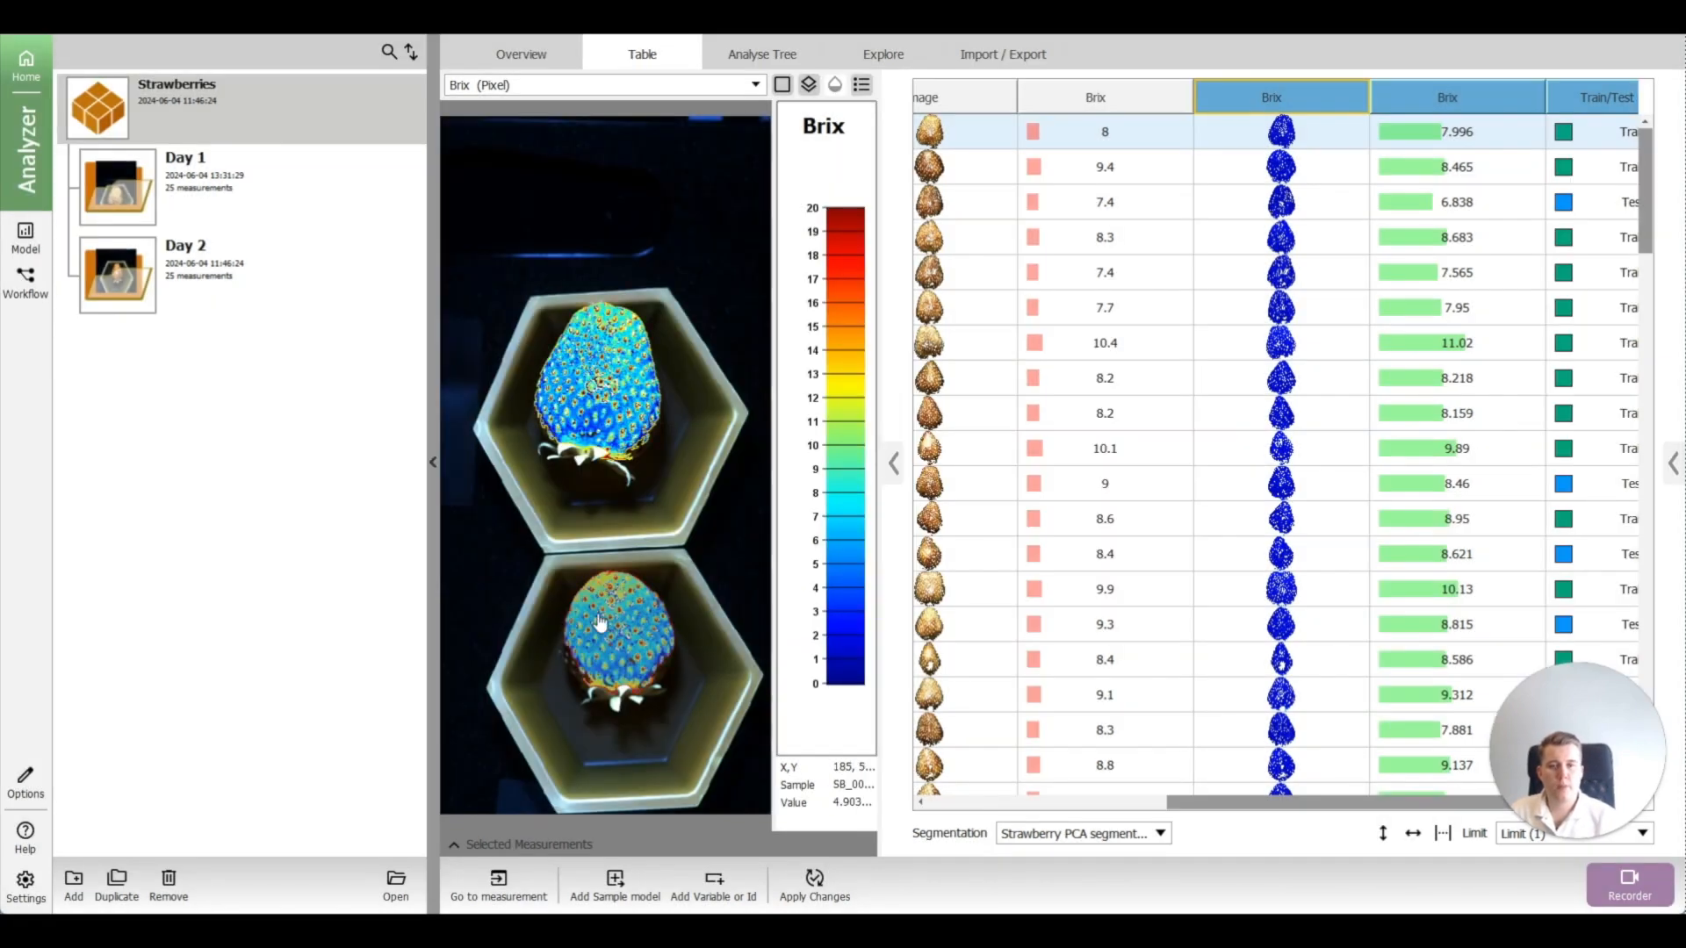
Step: Examine the pixel-level Brix maps of the first sample up close and of several samples further down the table
{"action": "scroll", "coordinate": [595, 384], "scroll_direction": "up", "scroll_amount": 3}
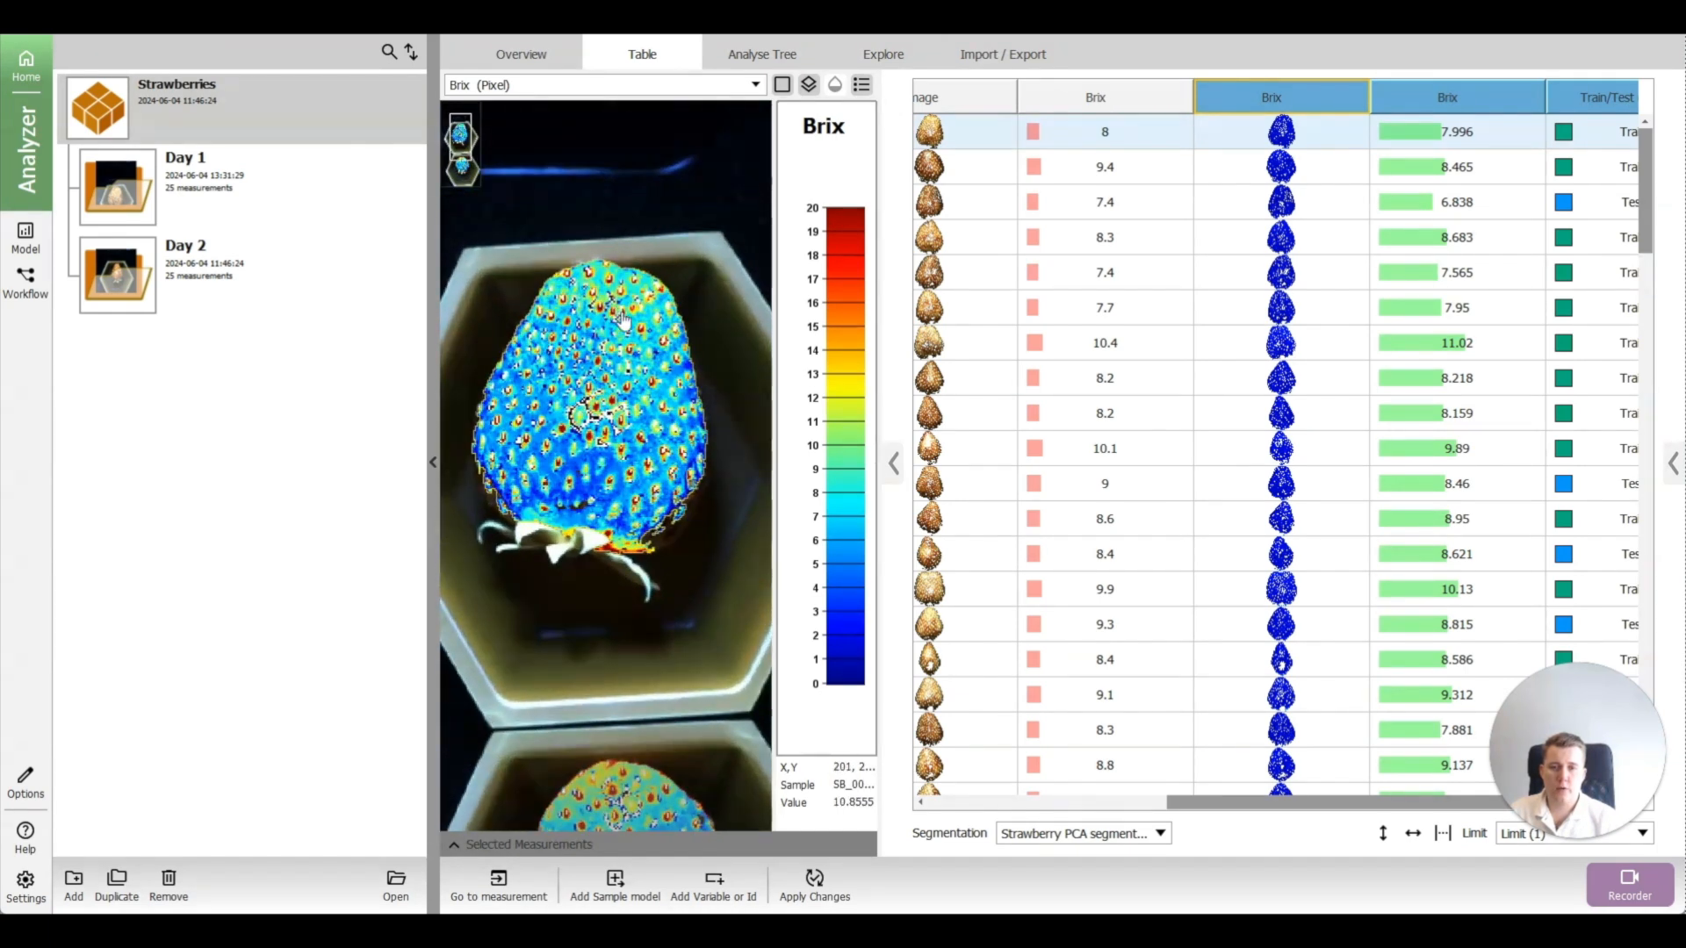
{"action": "scroll", "coordinate": [620, 384], "scroll_direction": "down", "scroll_amount": 1}
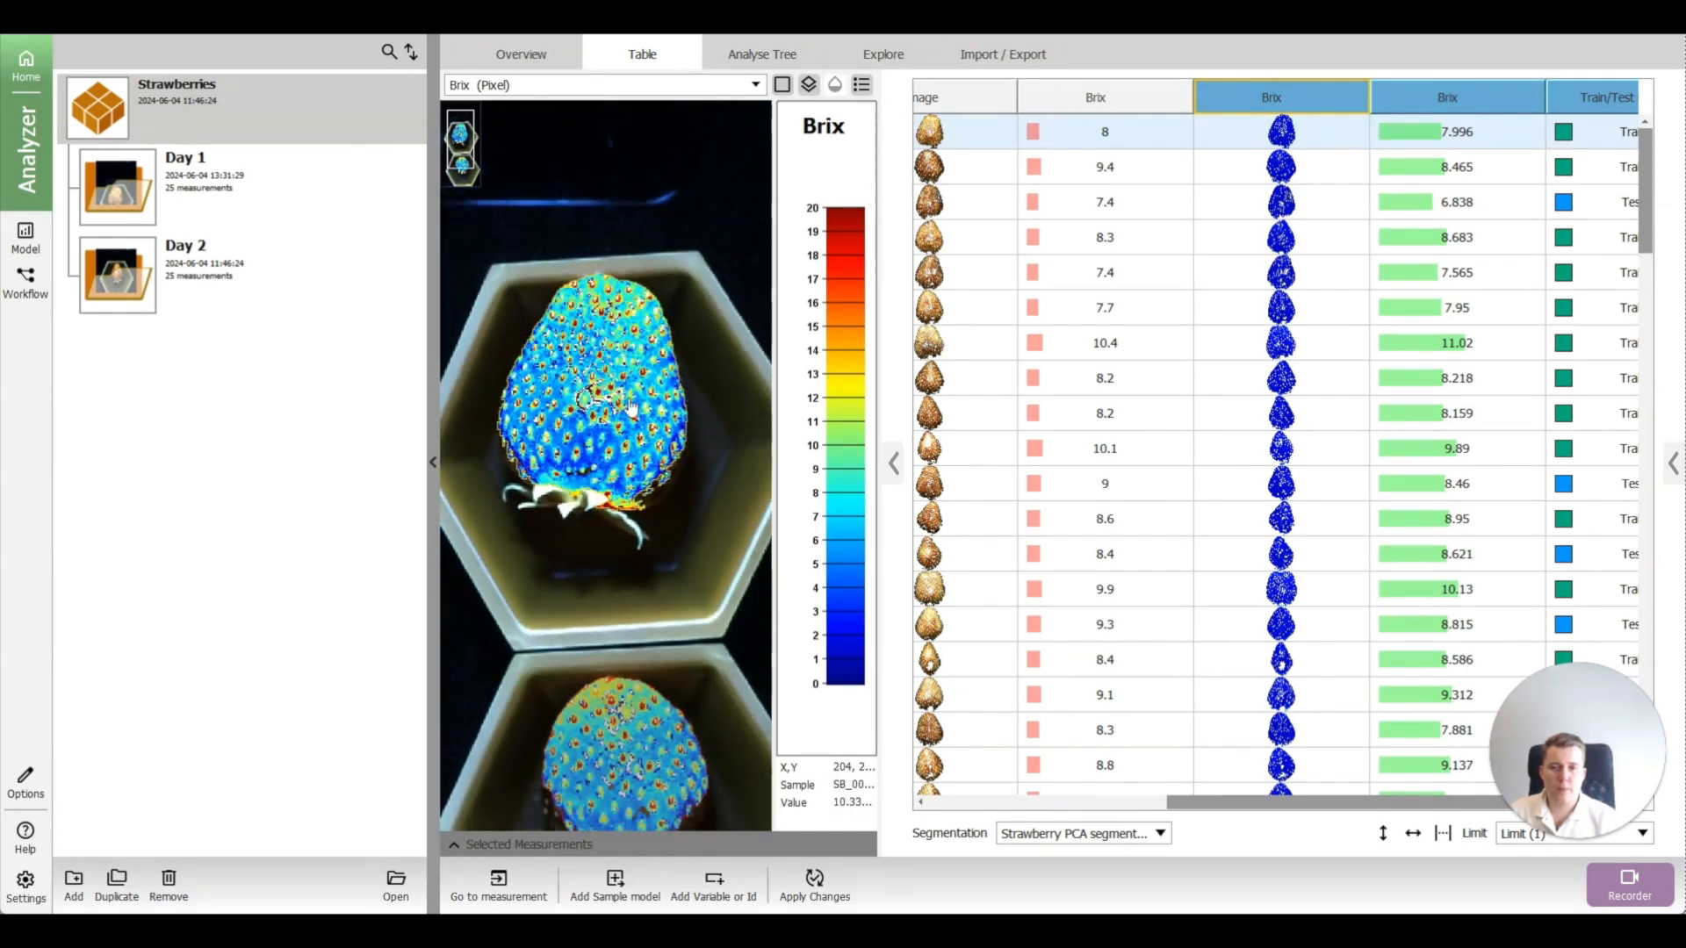
{"action": "scroll", "coordinate": [620, 384], "scroll_direction": "down", "scroll_amount": 2}
{"action": "scroll", "coordinate": [1649, 215], "scroll_direction": "down", "scroll_amount": 2}
{"action": "left_click_drag", "start_coordinate": [1649, 215], "coordinate": [1648, 329]}
{"action": "left_click", "coordinate": [1335, 260]}
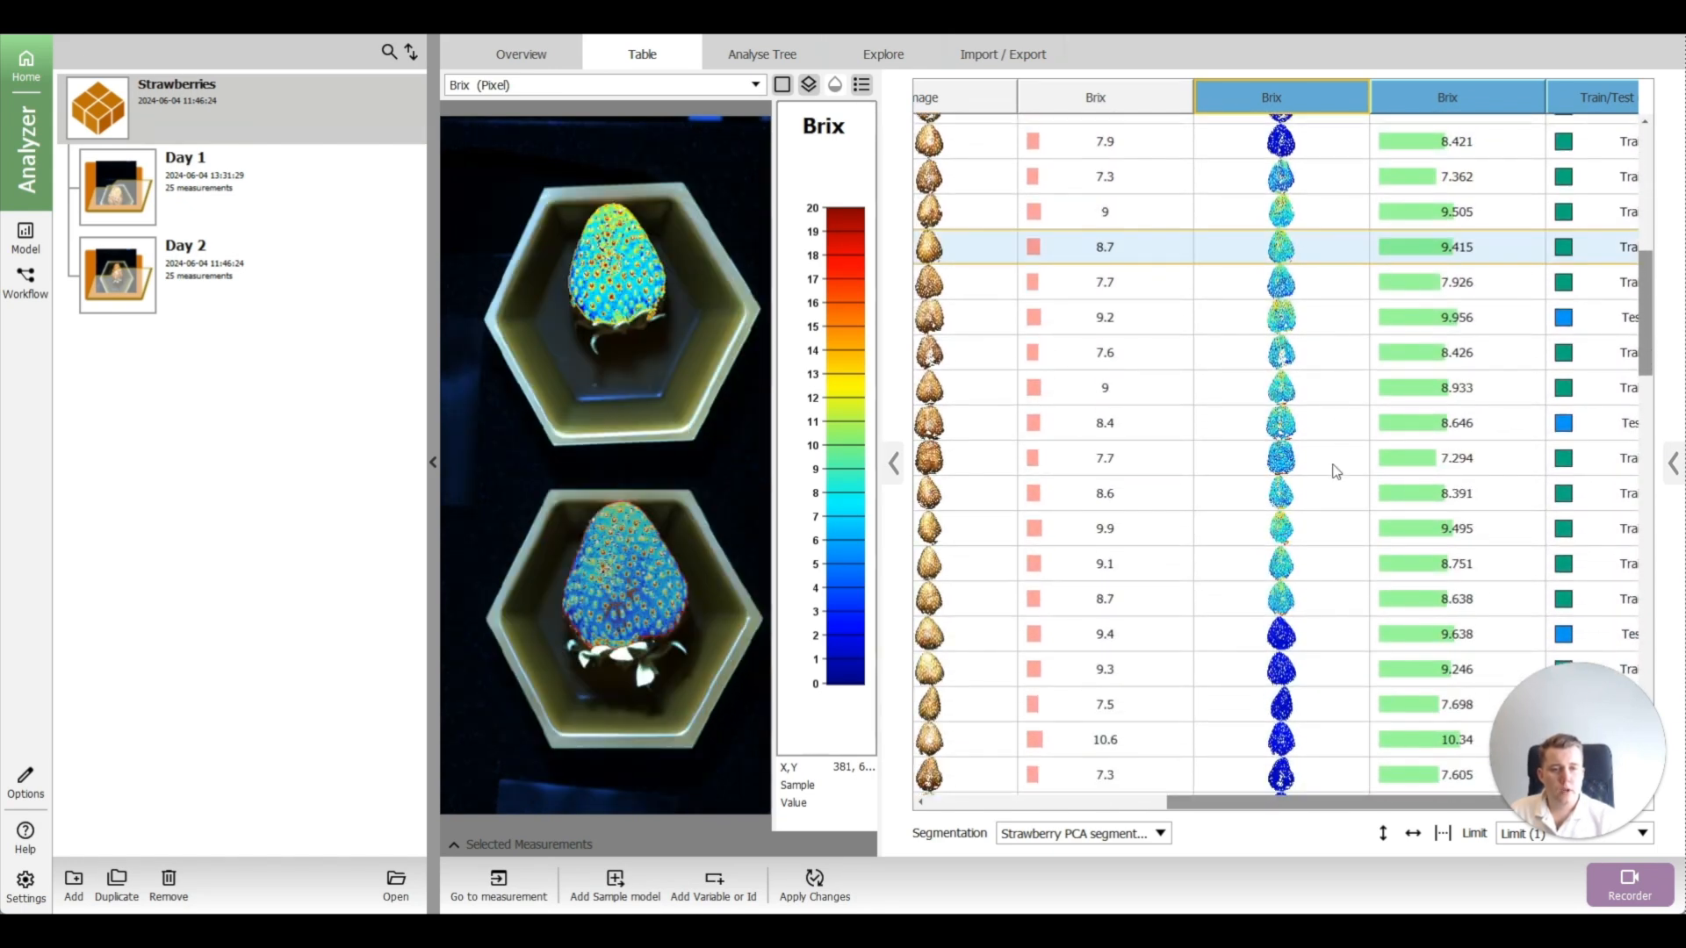
{"action": "left_click", "coordinate": [1313, 598]}
{"action": "scroll", "coordinate": [1321, 659], "scroll_direction": "down", "scroll_amount": 3}
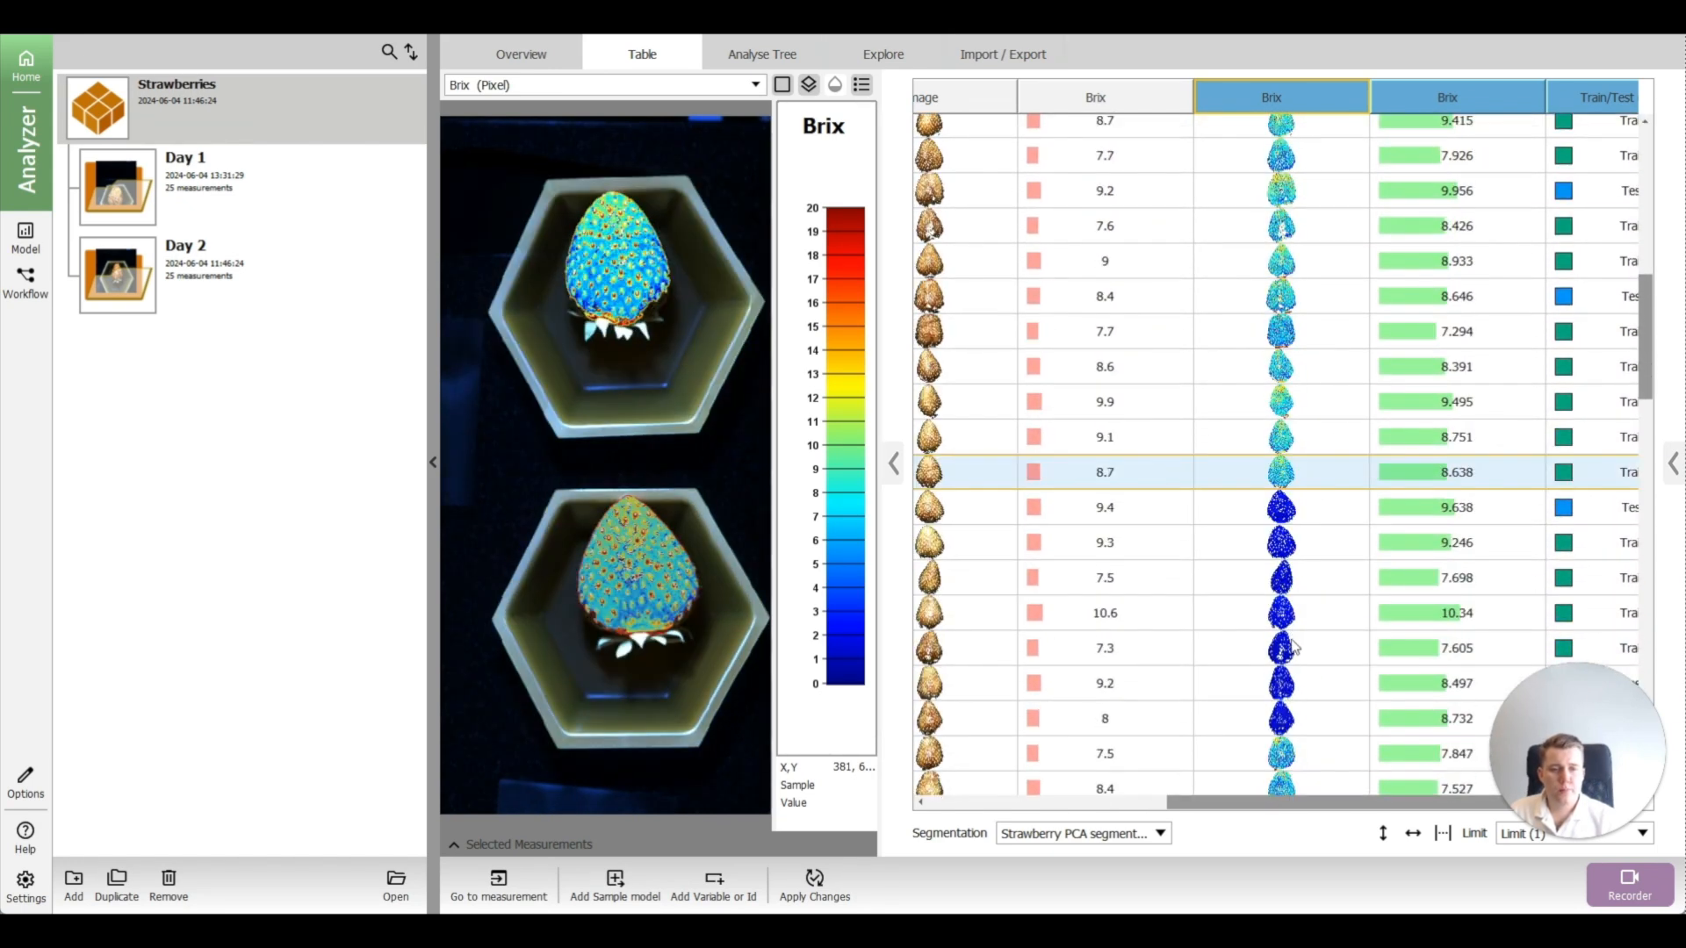
{"action": "left_click", "coordinate": [1296, 648]}
{"action": "scroll", "coordinate": [1295, 648], "scroll_direction": "down", "scroll_amount": 4}
{"action": "left_click", "coordinate": [1295, 650]}
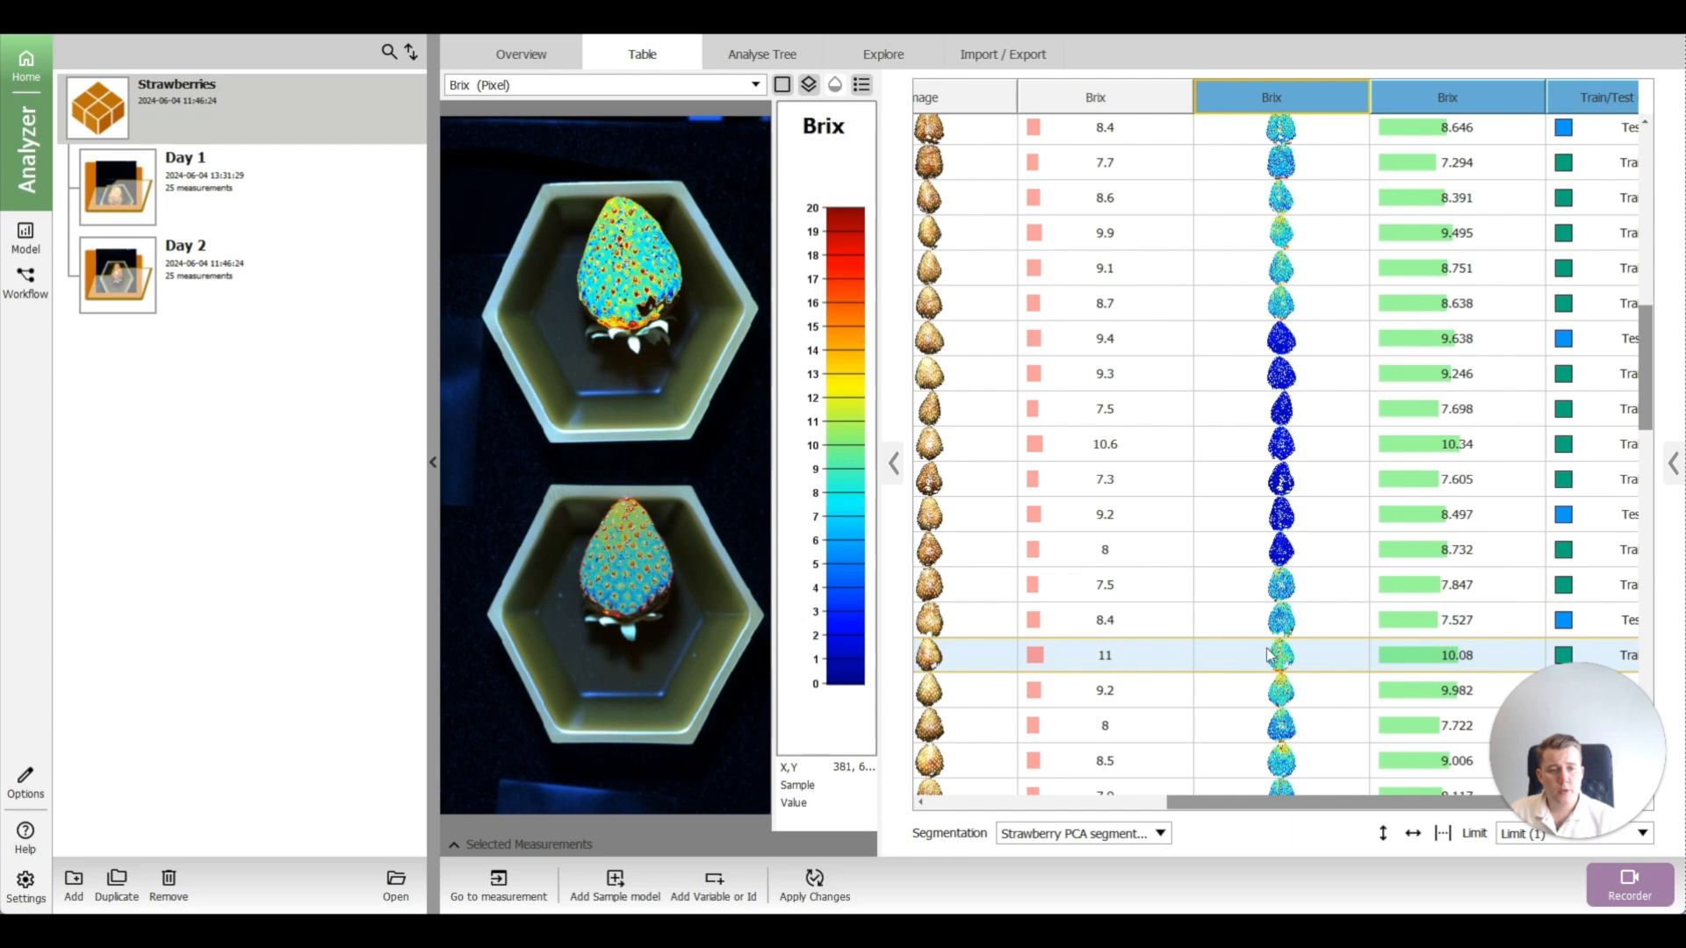
Step: Compare object-level and pixel-level Brix predictions with the reference values for train and test samples throughout the table
{"action": "left_click", "coordinate": [1482, 665]}
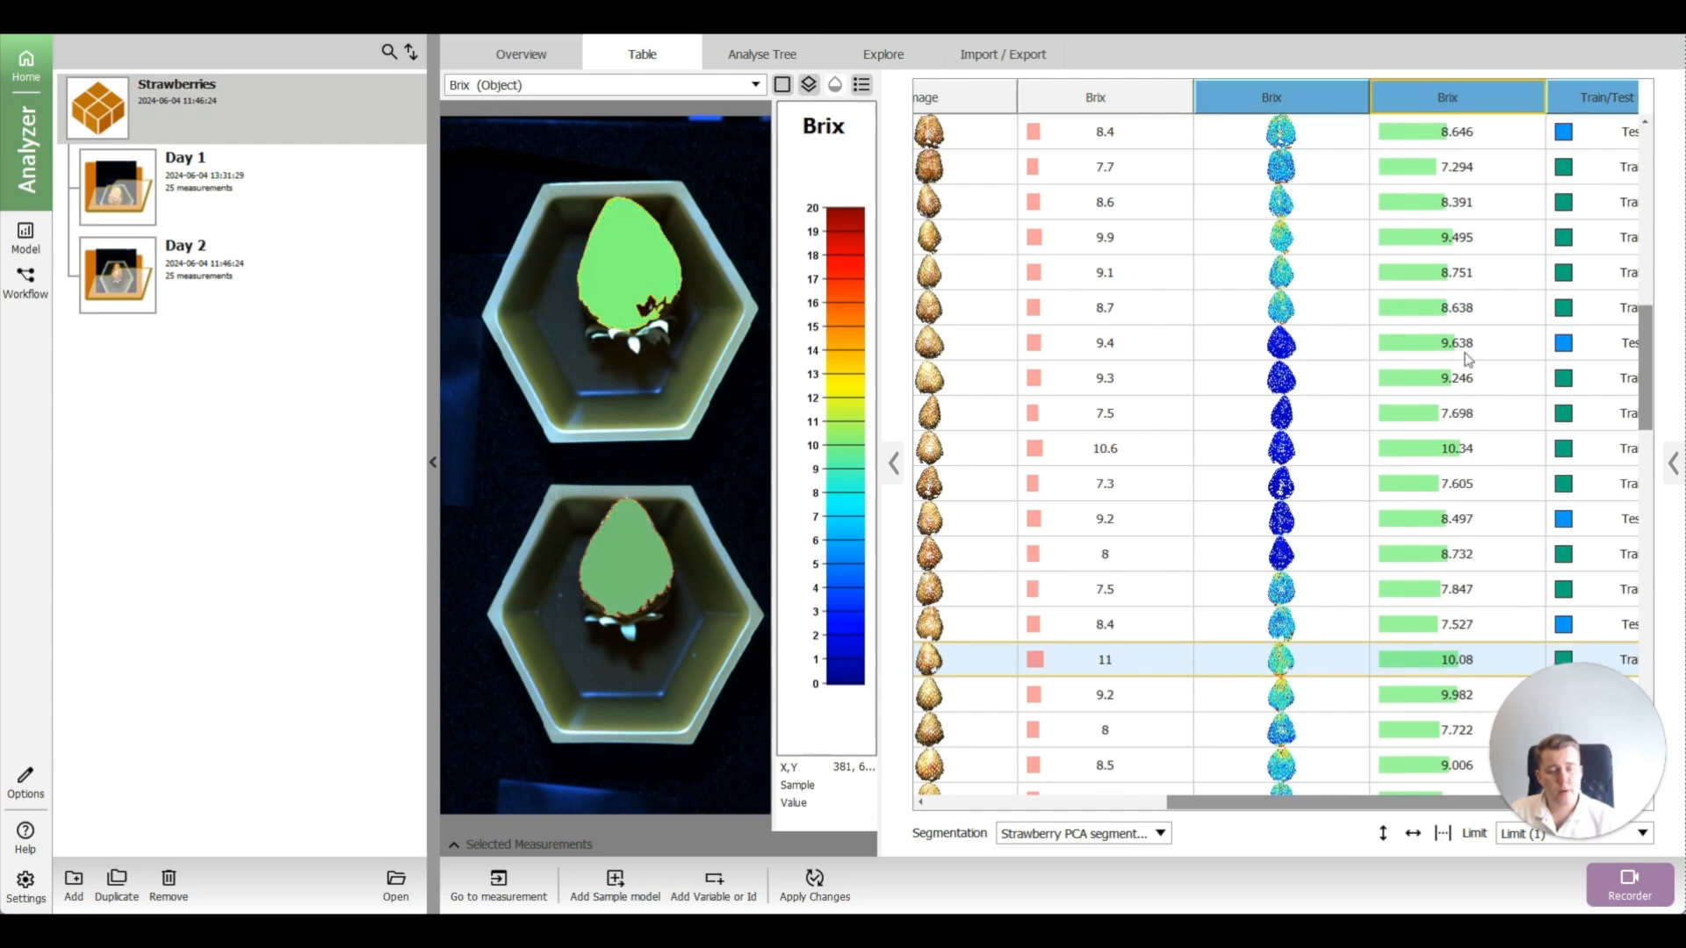
{"action": "left_click_drag", "start_coordinate": [1409, 809], "coordinate": [1476, 806]}
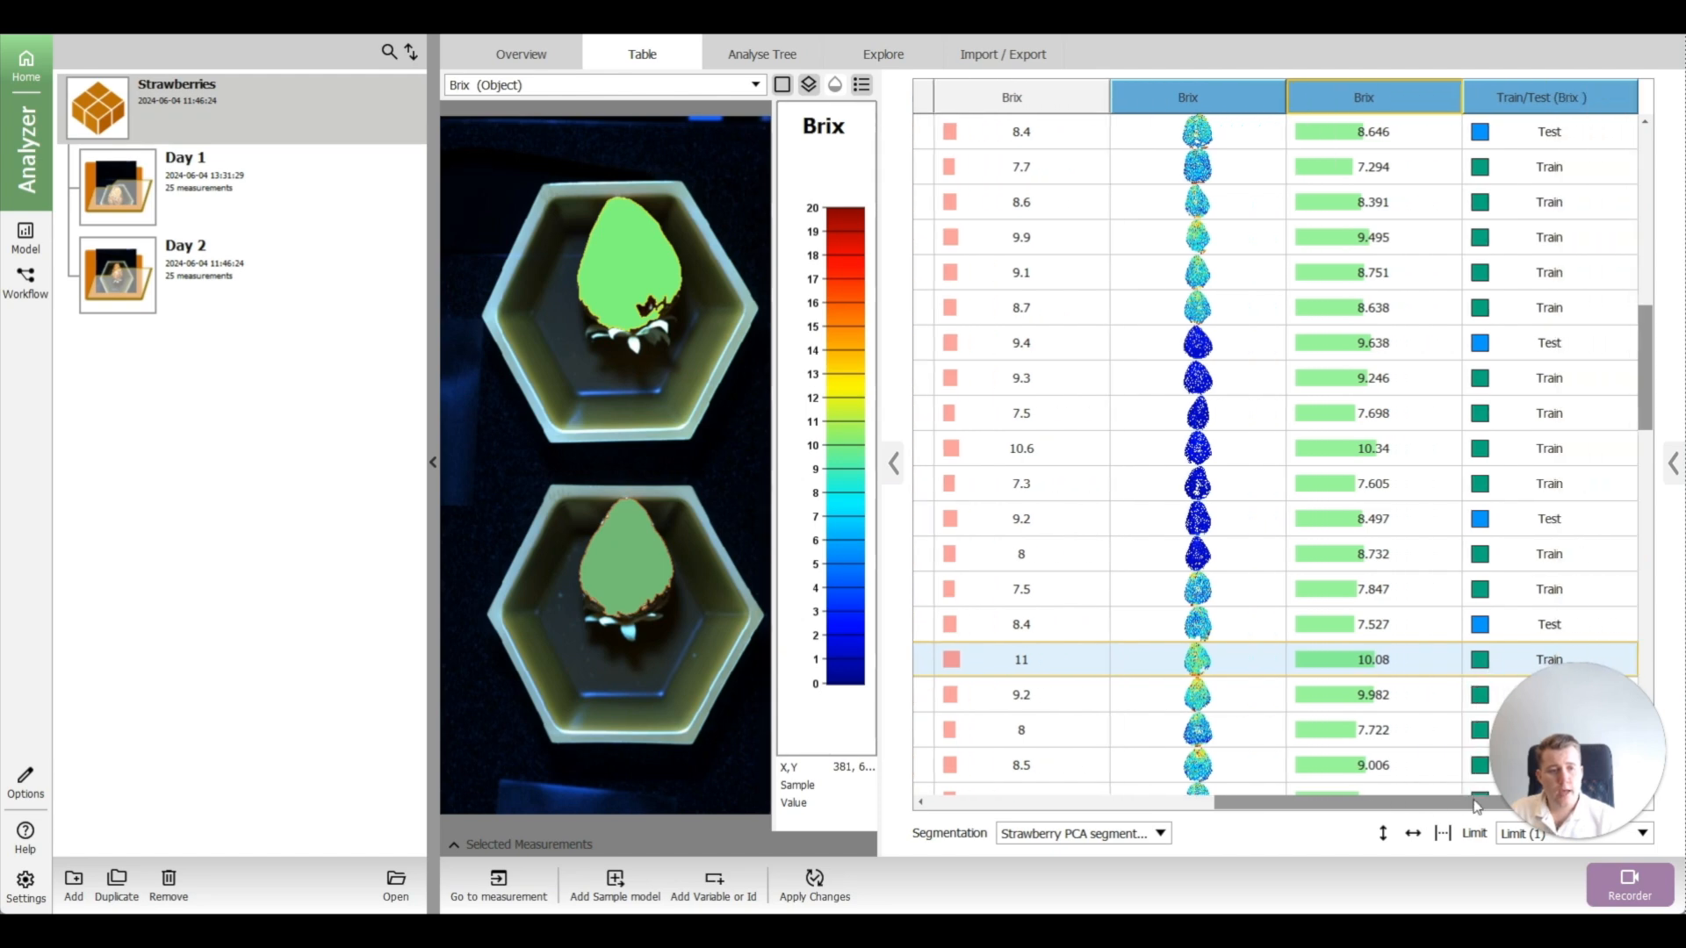
{"action": "left_click", "coordinate": [1527, 632]}
{"action": "left_click", "coordinate": [1175, 626]}
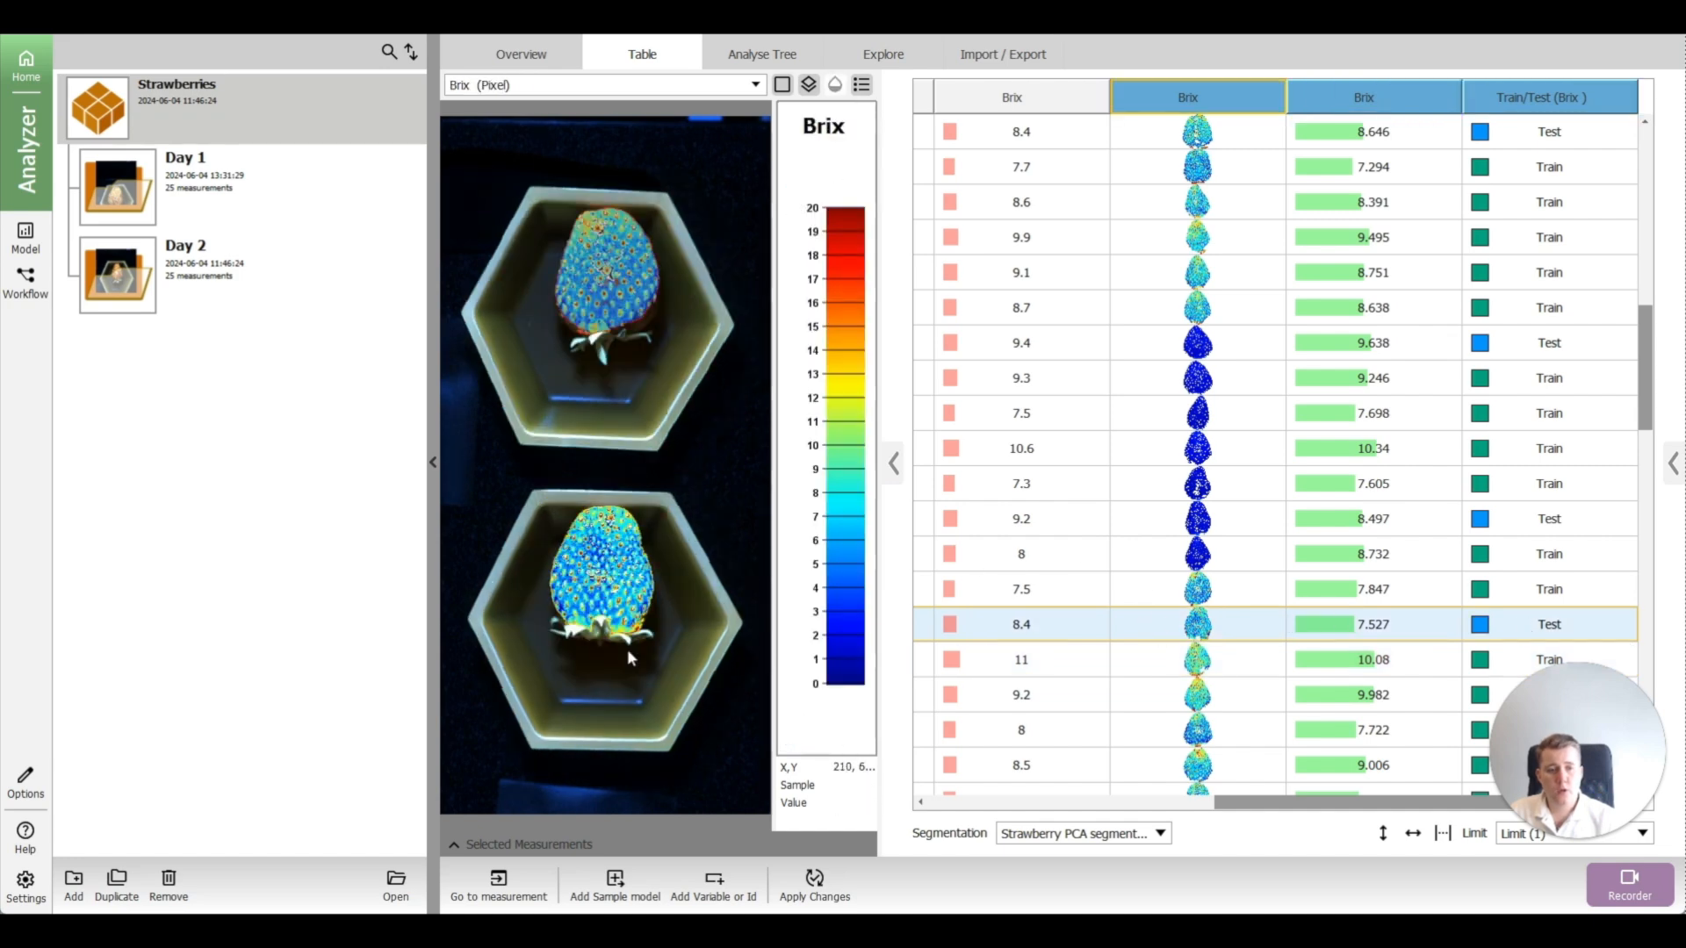
{"action": "left_click", "coordinate": [609, 278]}
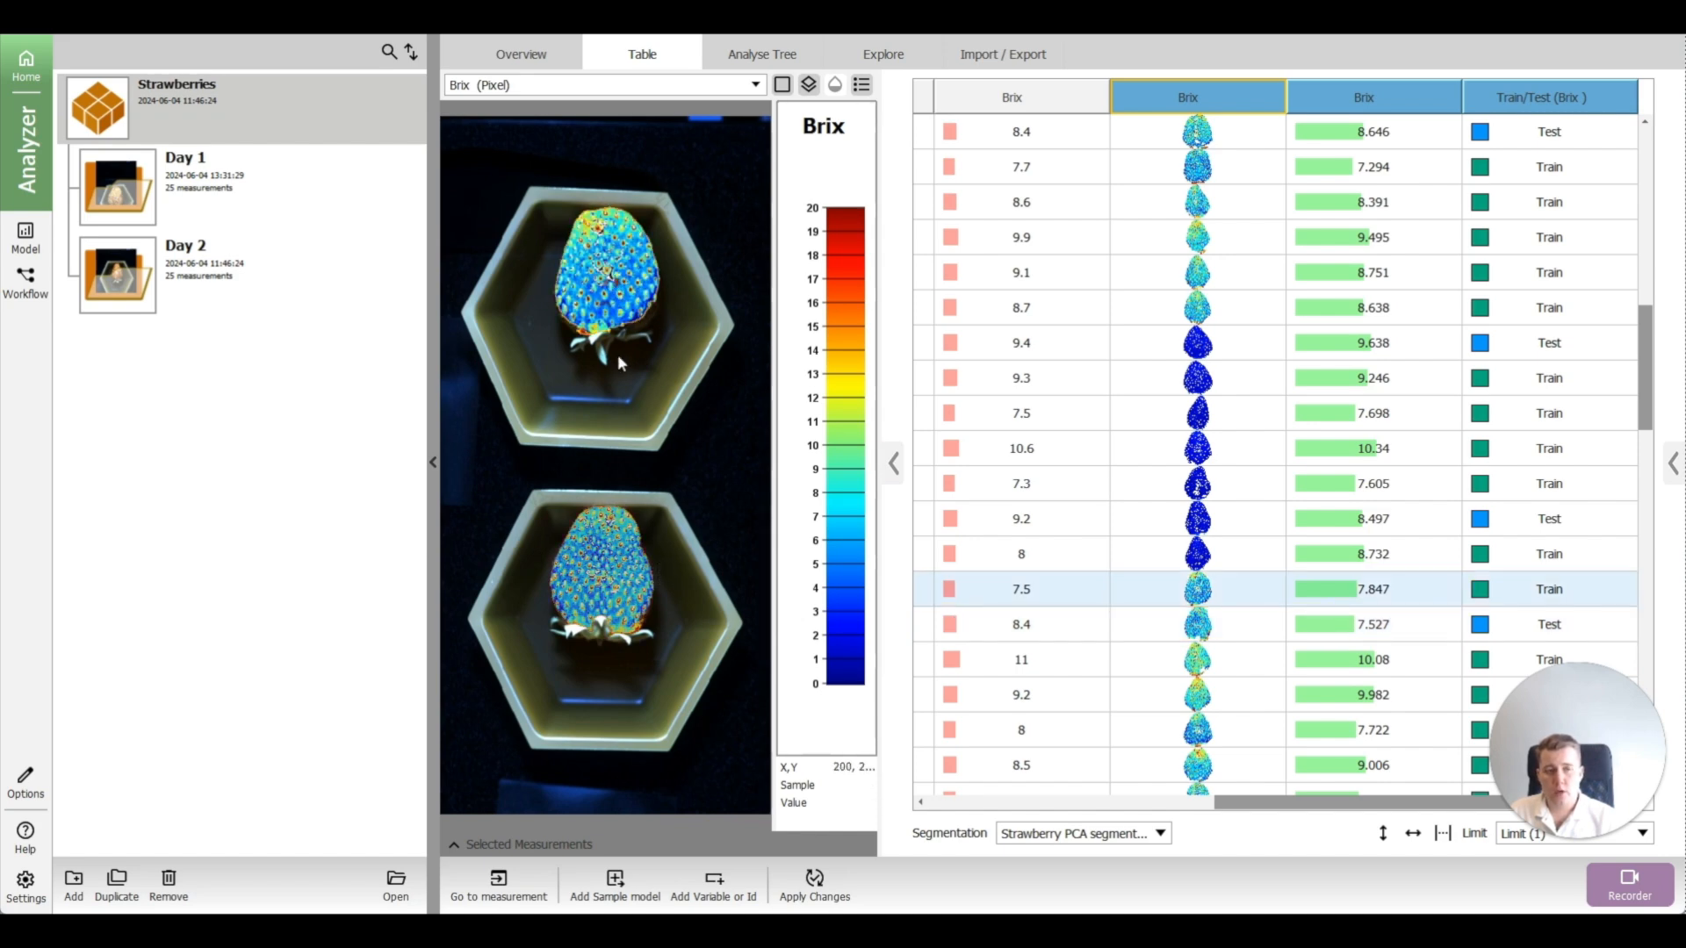
{"action": "mouse_move", "coordinate": [1244, 805]}
{"action": "left_mouse_down"}
{"action": "mouse_move", "coordinate": [1144, 797]}
{"action": "mouse_move", "coordinate": [1272, 801]}
{"action": "left_mouse_up"}
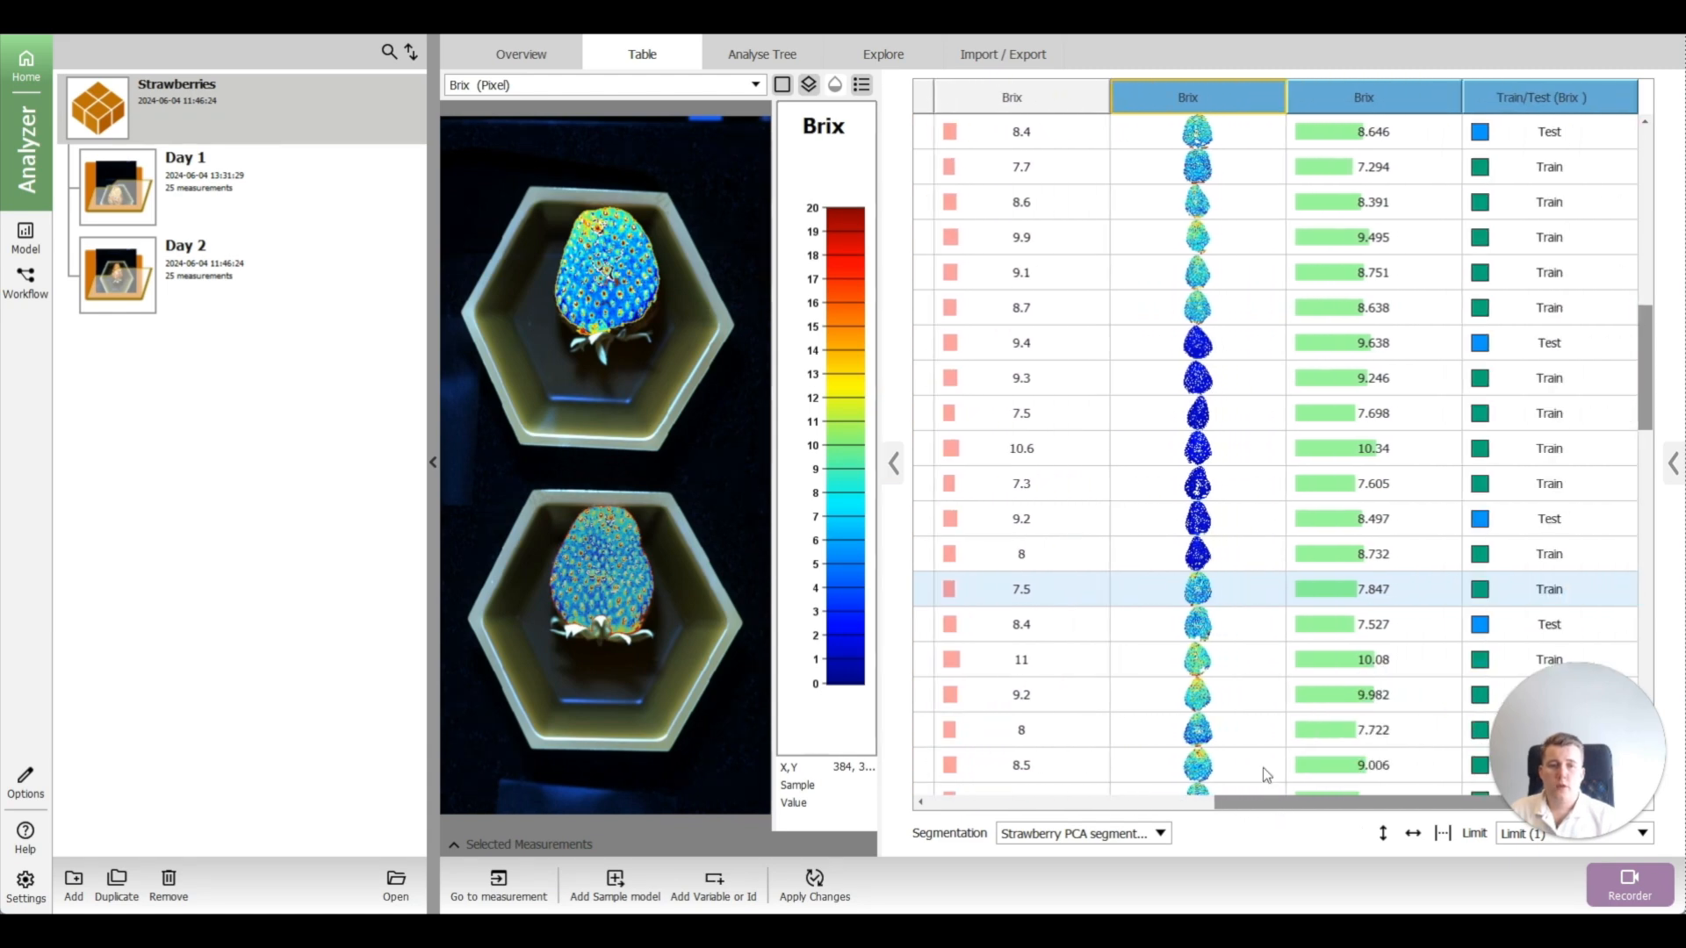
{"action": "left_click_drag", "start_coordinate": [1648, 349], "coordinate": [1634, 269]}
{"action": "scroll", "coordinate": [1383, 551], "scroll_direction": "up", "scroll_amount": 3}
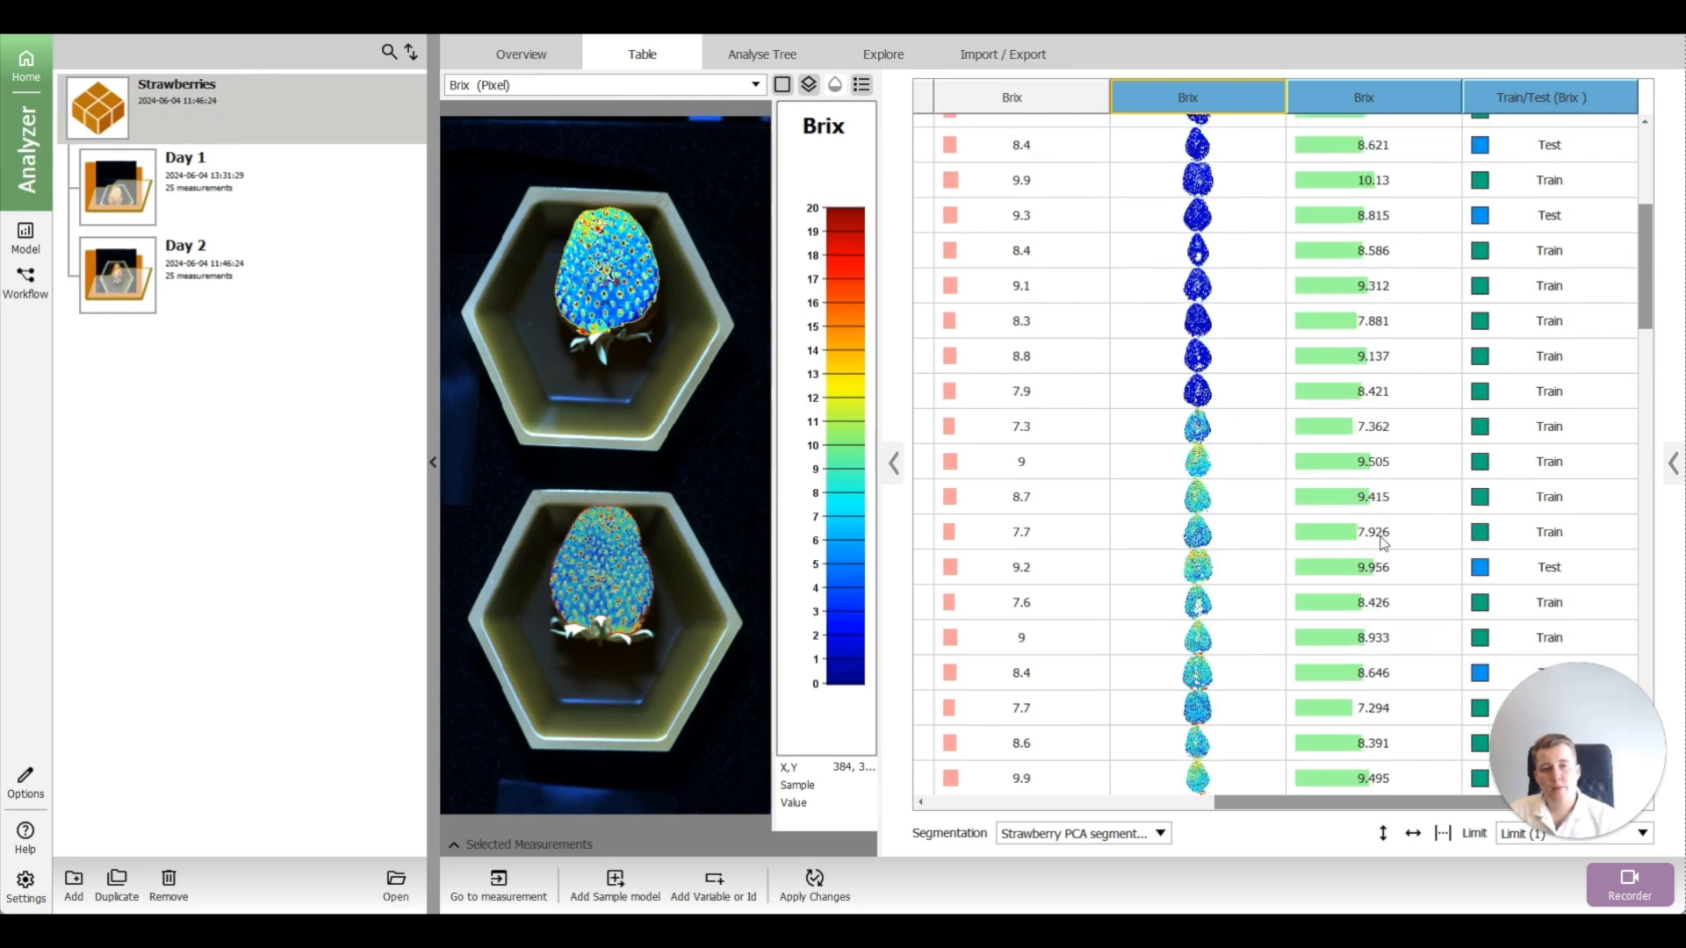
{"action": "scroll", "coordinate": [1377, 492], "scroll_direction": "up", "scroll_amount": 2}
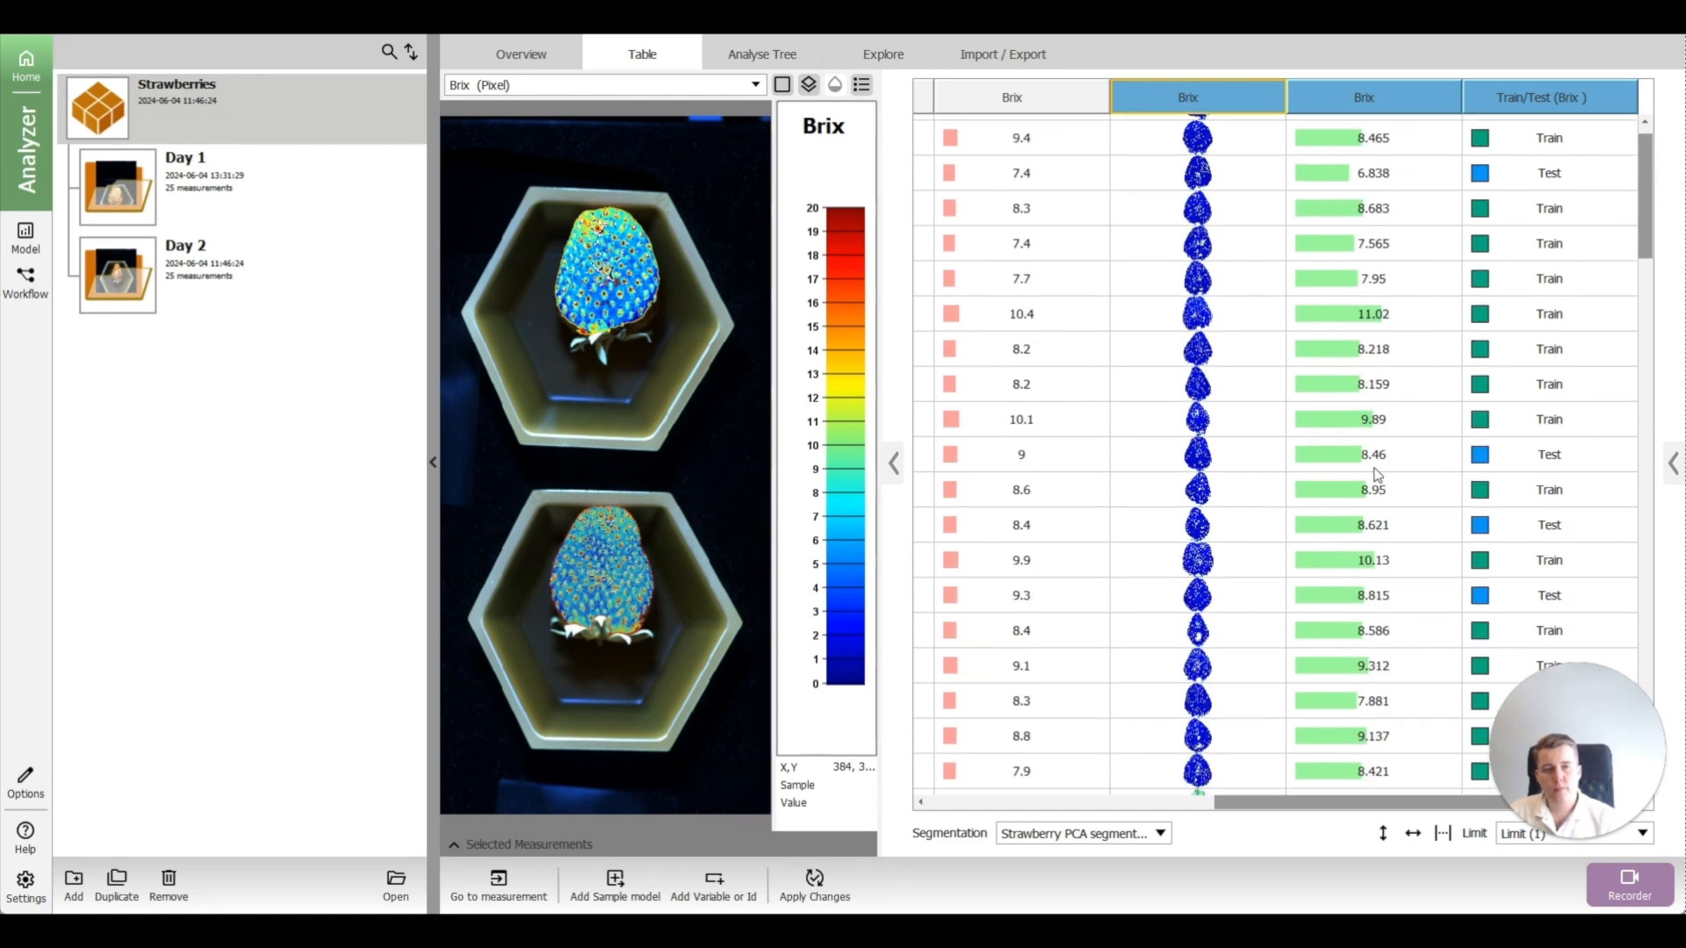
{"action": "scroll", "coordinate": [1377, 474], "scroll_direction": "up", "scroll_amount": 1}
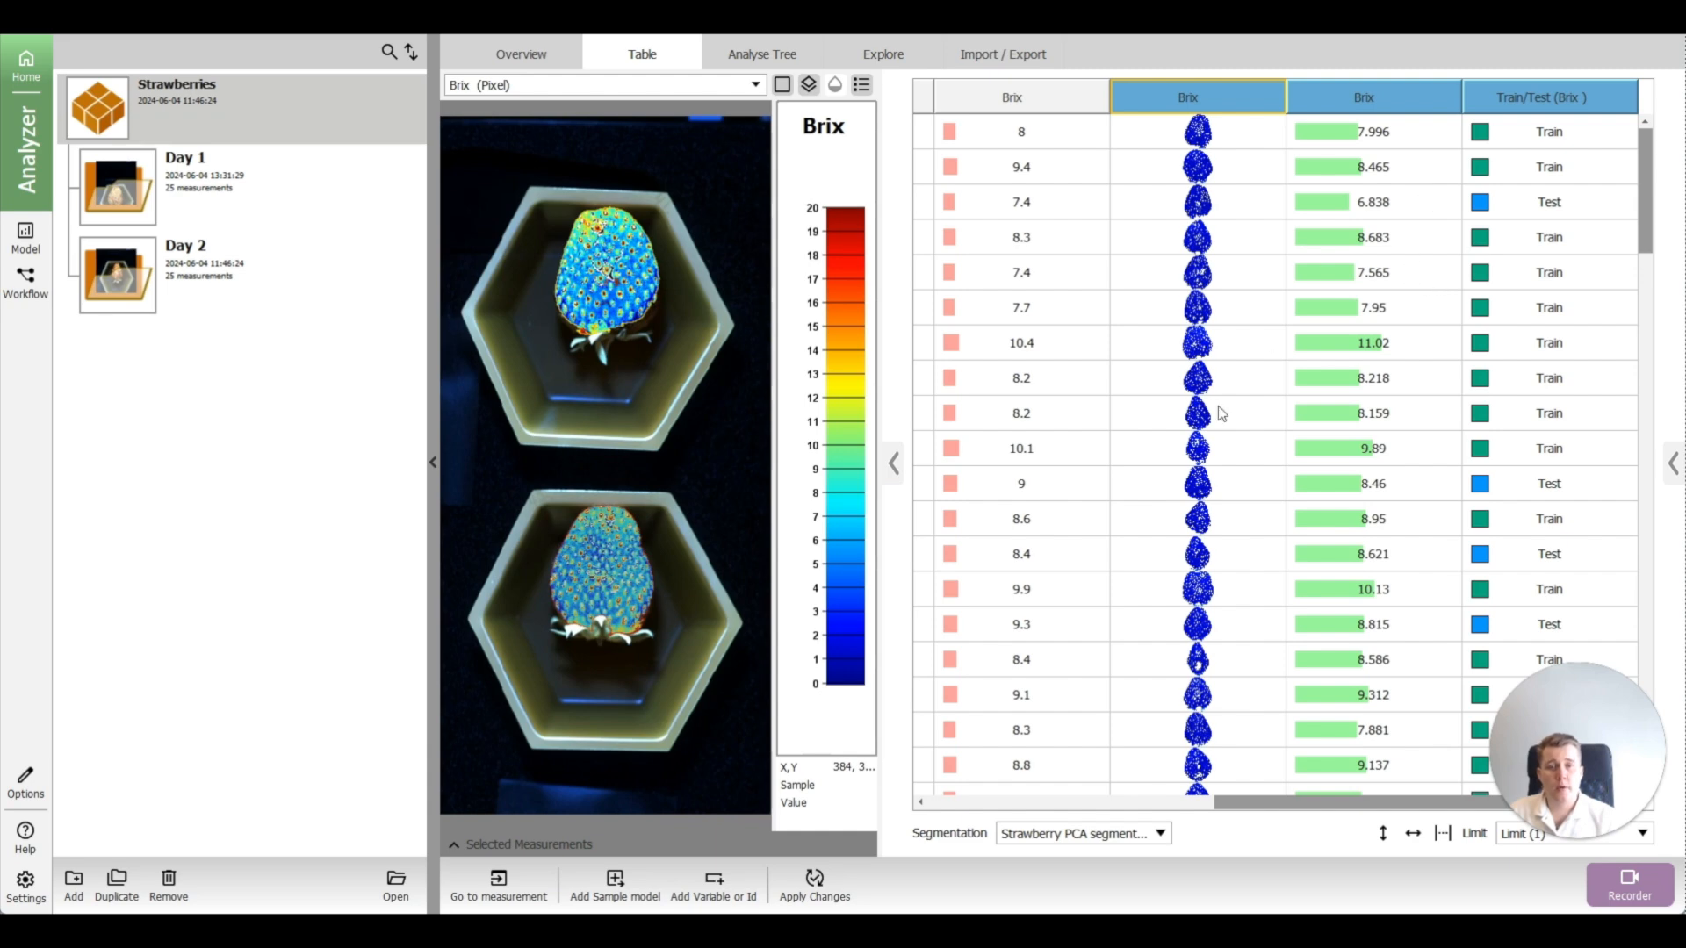
Step: Add a Data slicing node after the Brix descriptor in the analysis tree, with Brix as its classification descriptor
{"action": "left_click", "coordinate": [742, 58]}
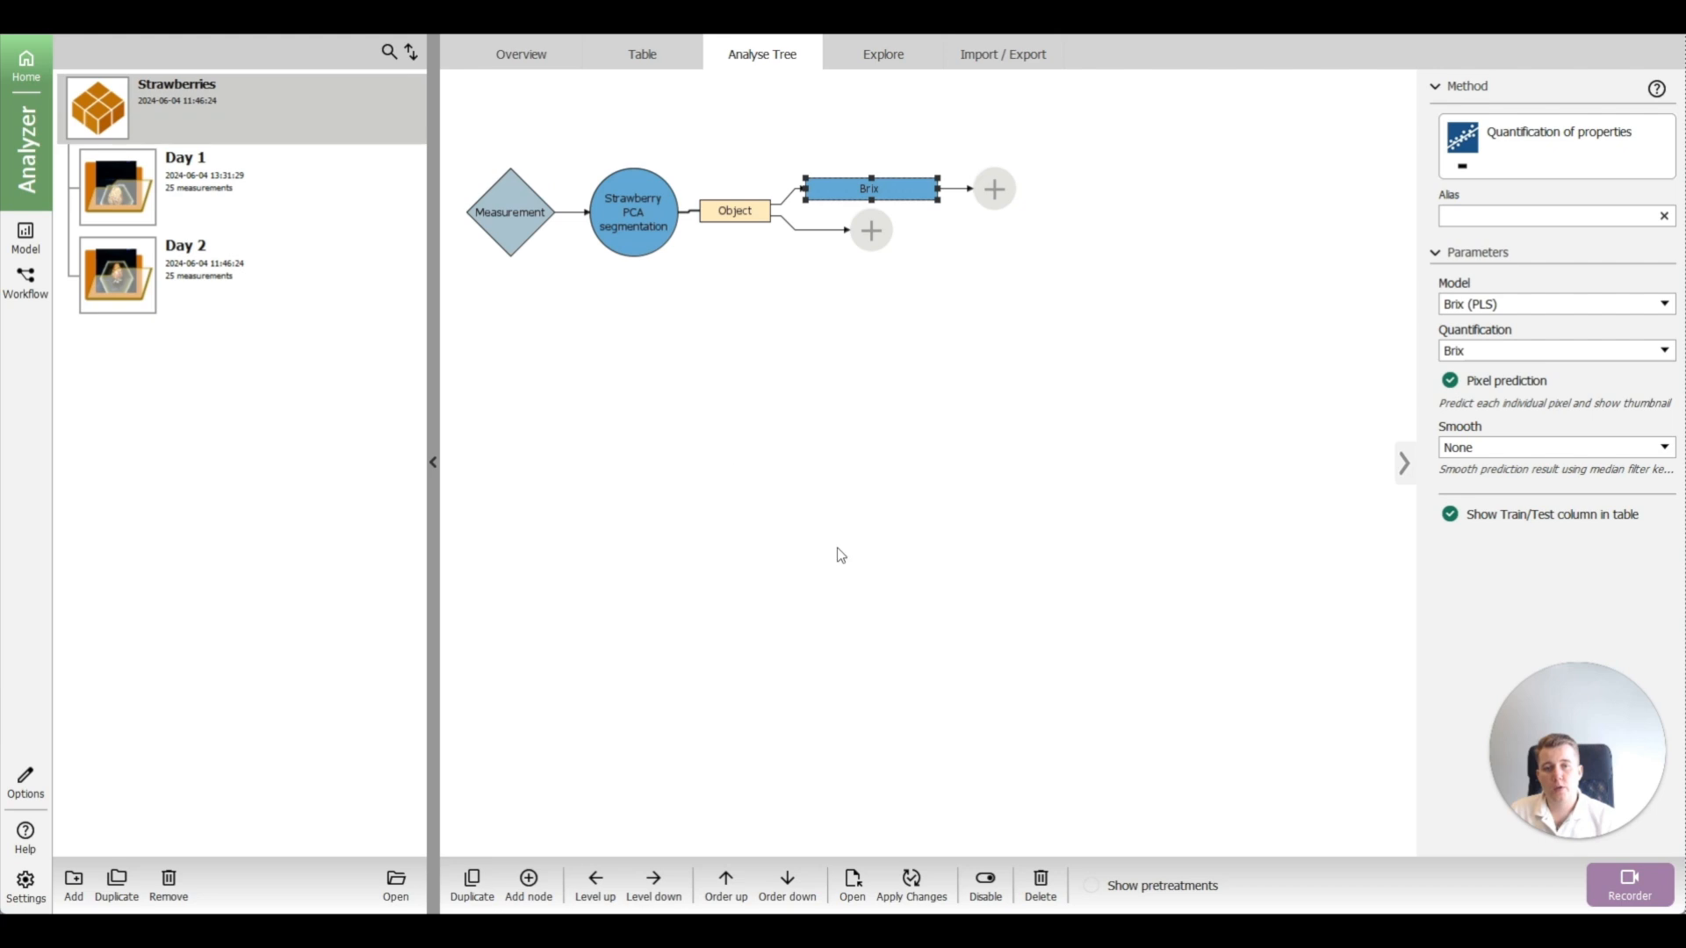
{"action": "left_click", "coordinate": [997, 192]}
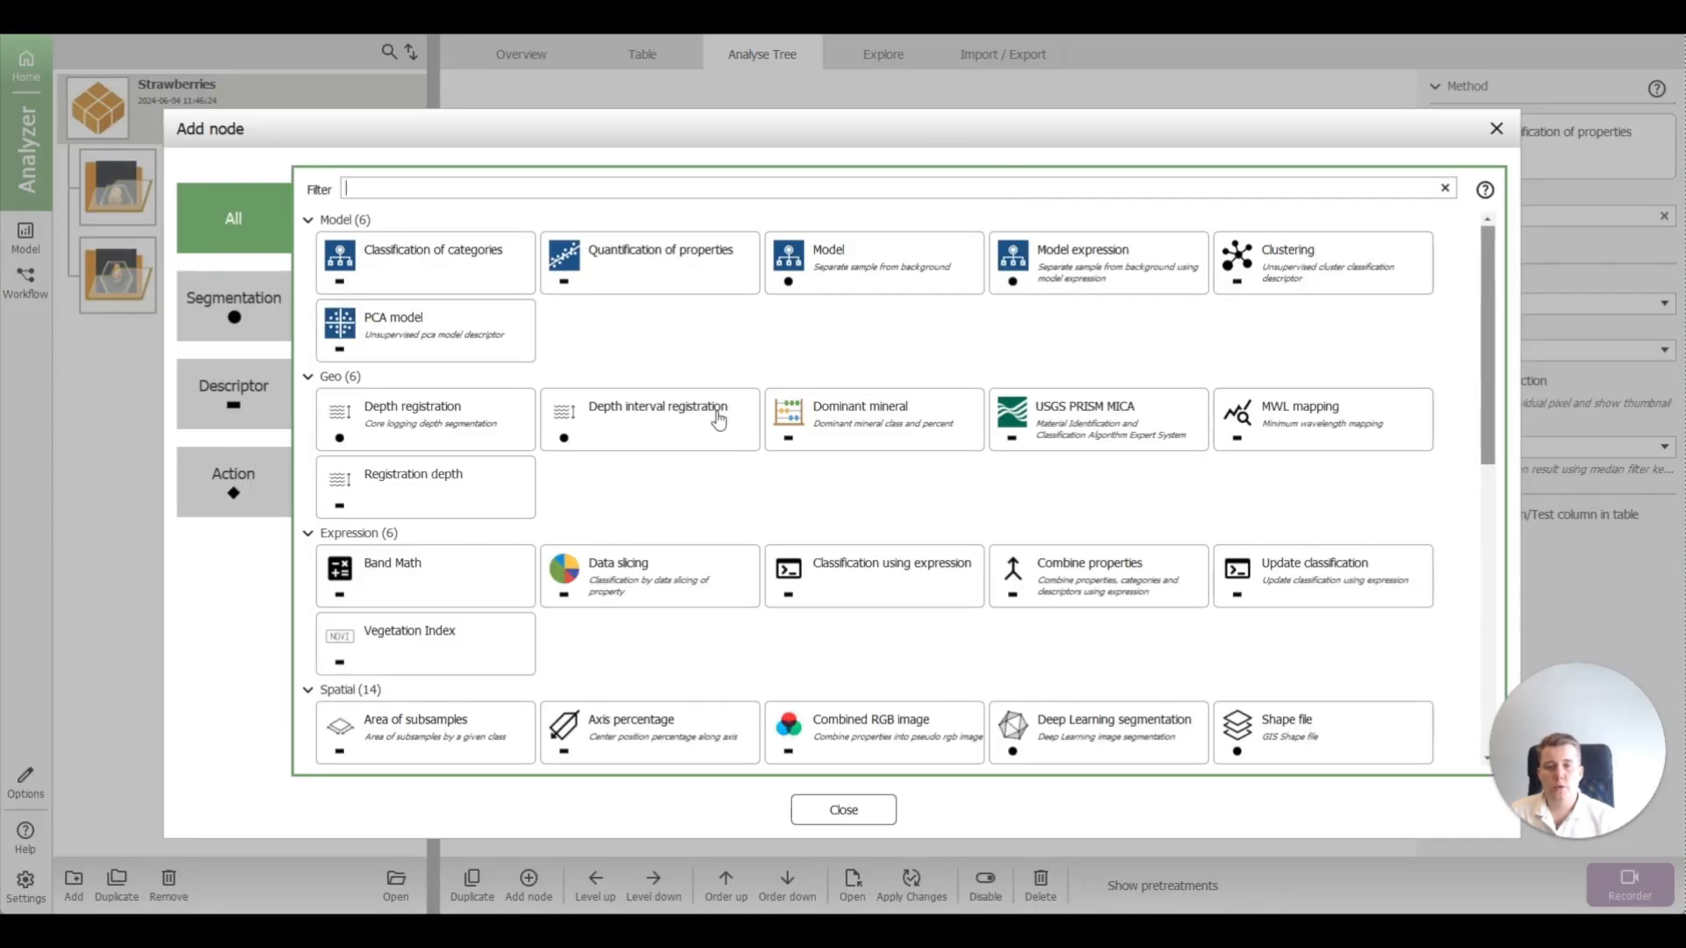
{"action": "left_click", "coordinate": [680, 605]}
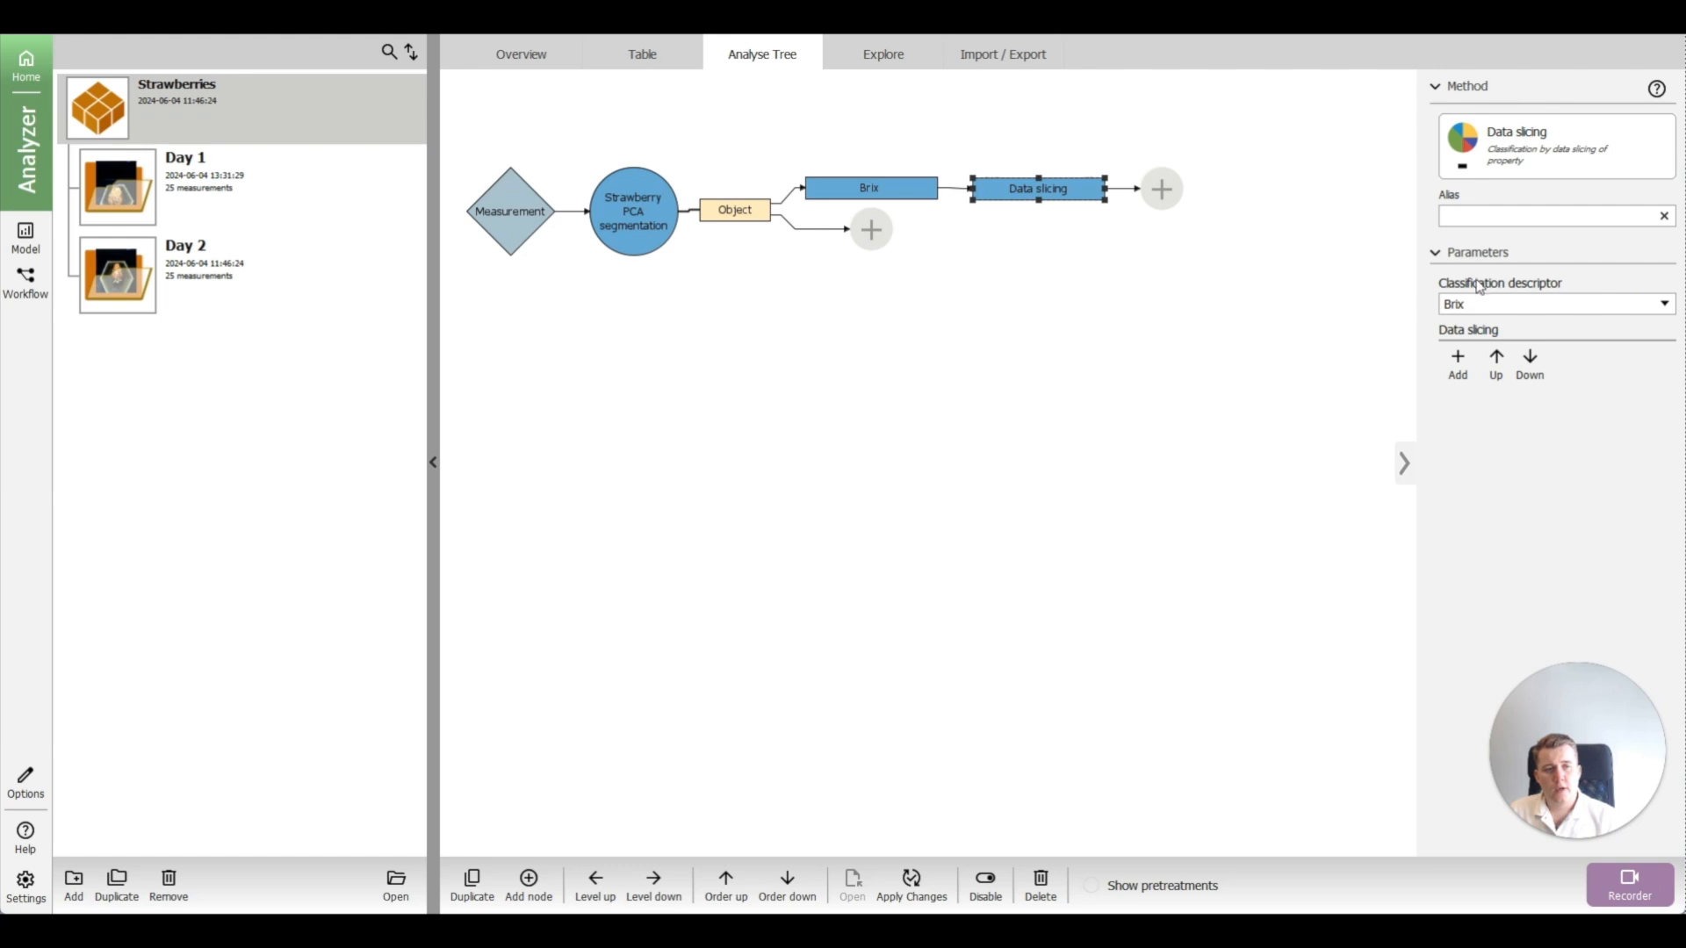
{"action": "left_click", "coordinate": [1487, 314]}
{"action": "left_click", "coordinate": [1485, 318]}
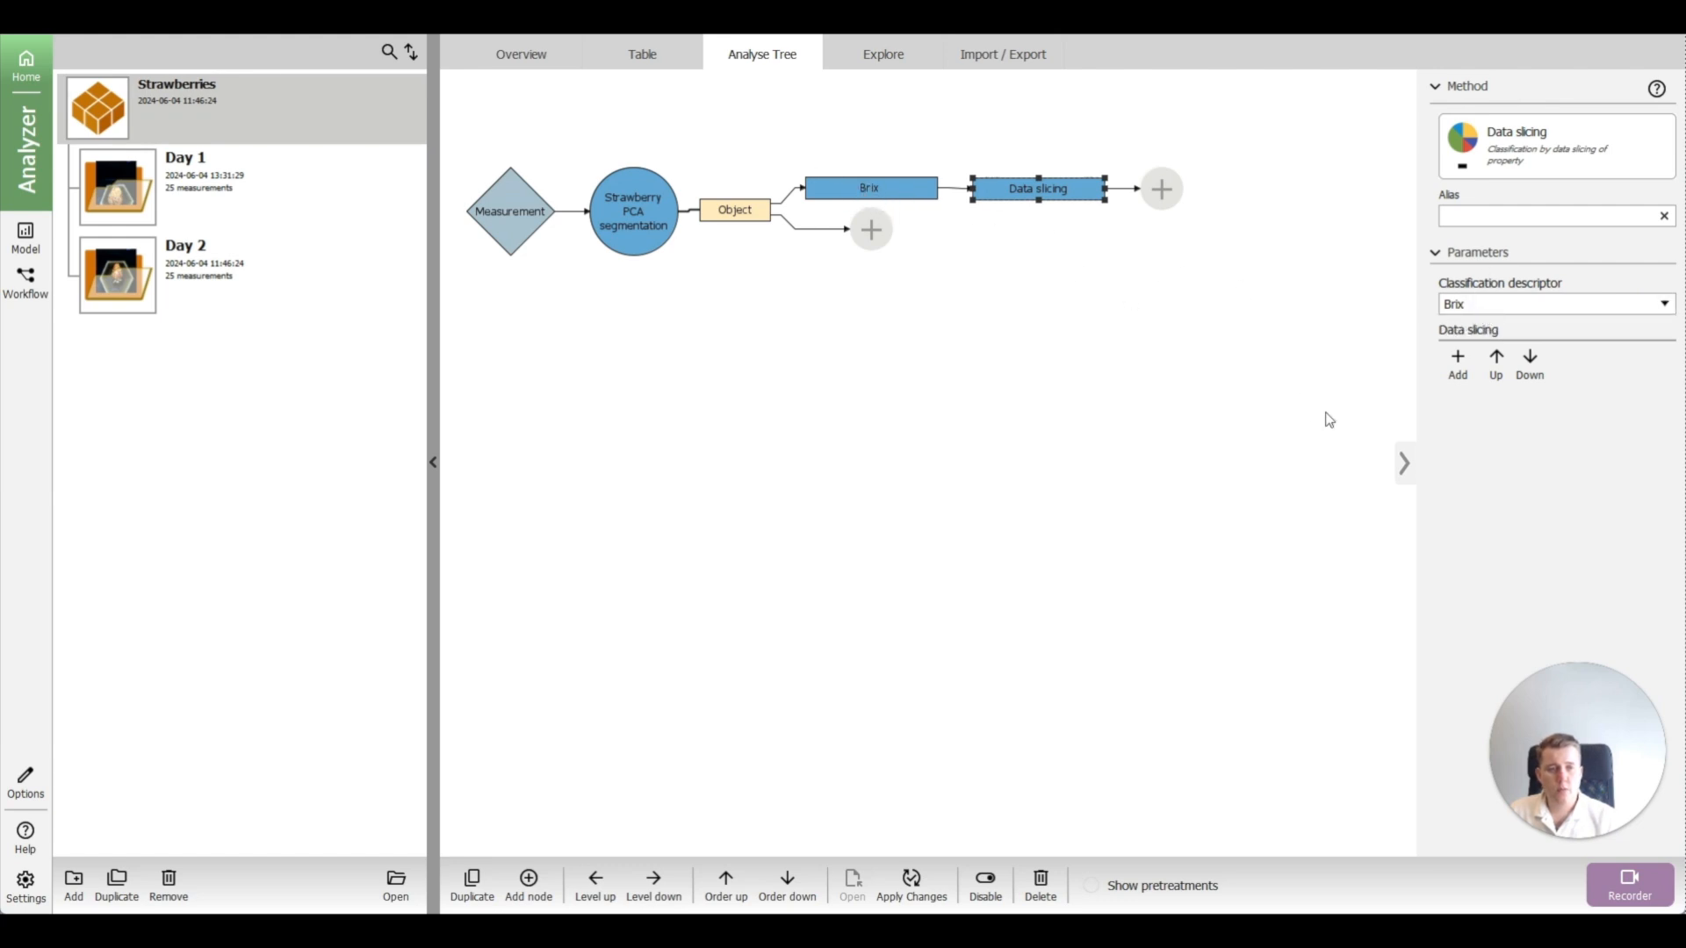
Step: Add a red data slice named Good with a Brix range of 7.5 to 20
{"action": "left_click", "coordinate": [1458, 360]}
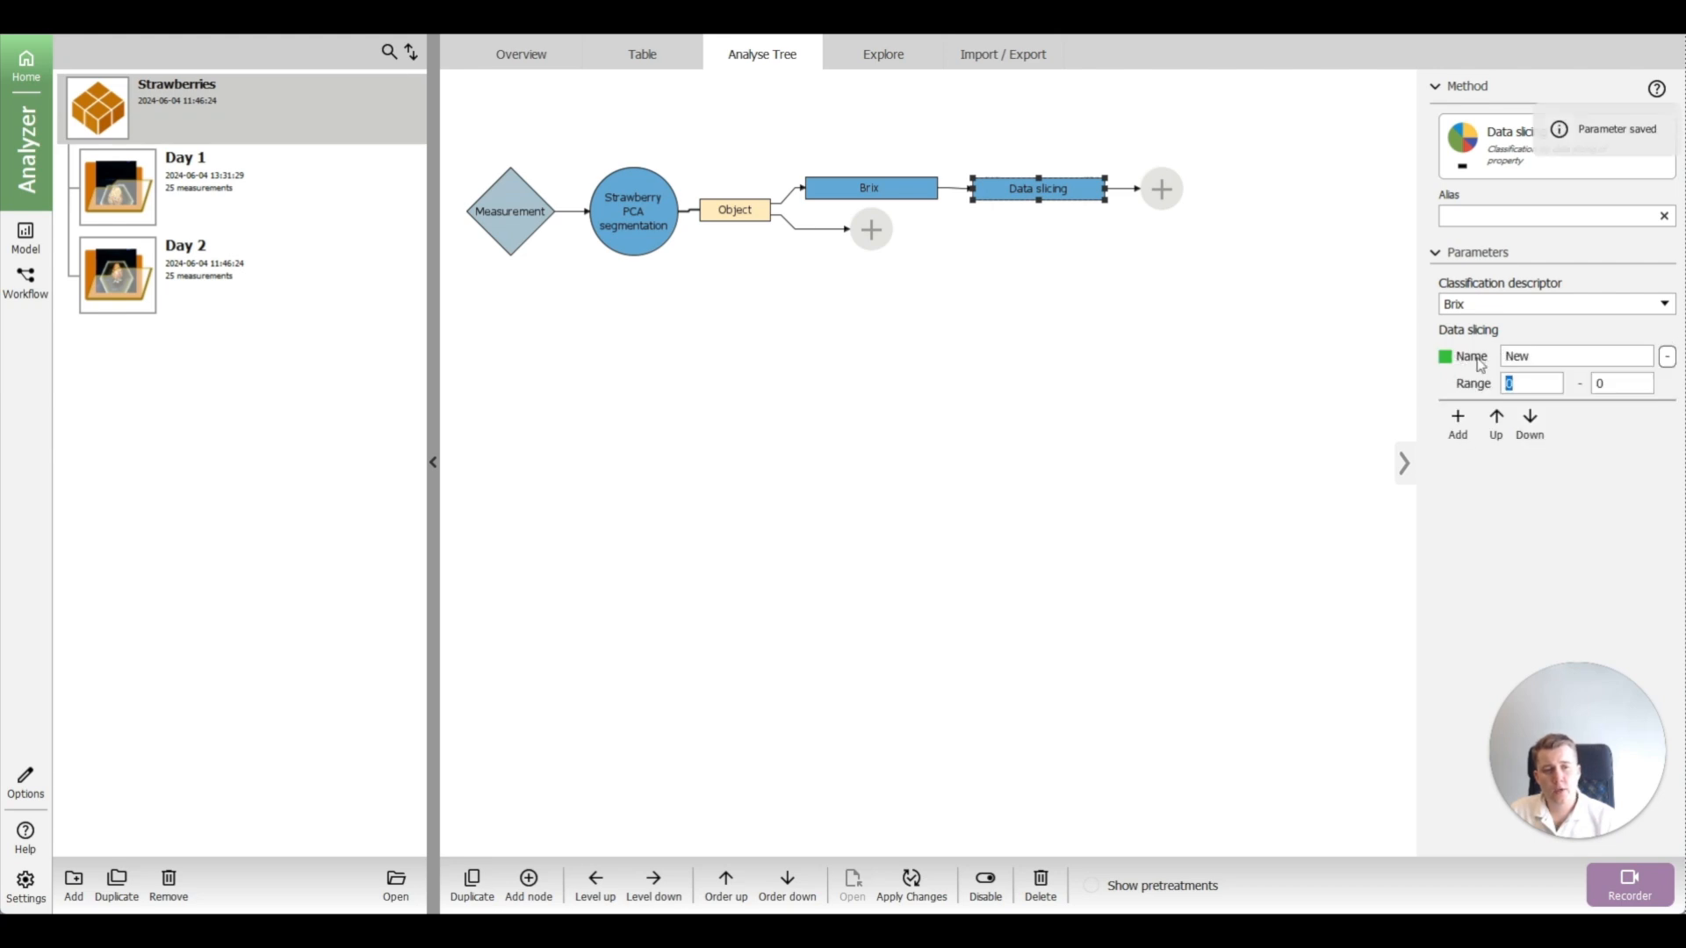
{"action": "left_click", "coordinate": [1445, 357]}
{"action": "left_click", "coordinate": [1468, 401]}
{"action": "double_click", "coordinate": [1534, 349]}
{"action": "type", "text": "G"}
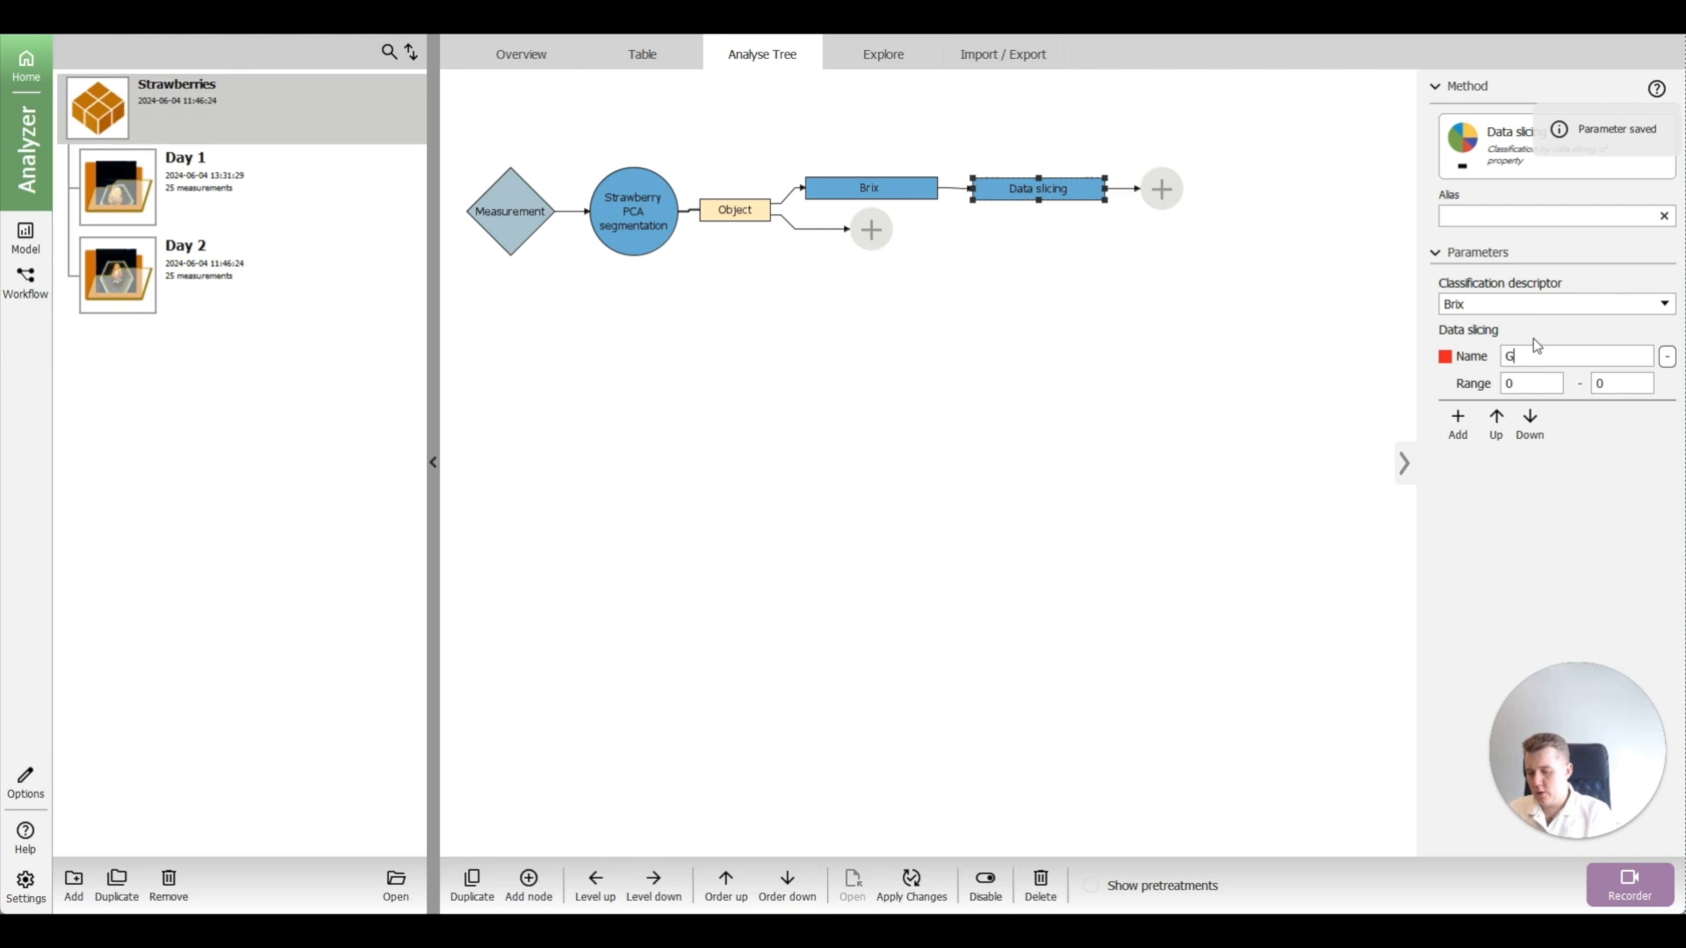
{"action": "type", "text": "ood"}
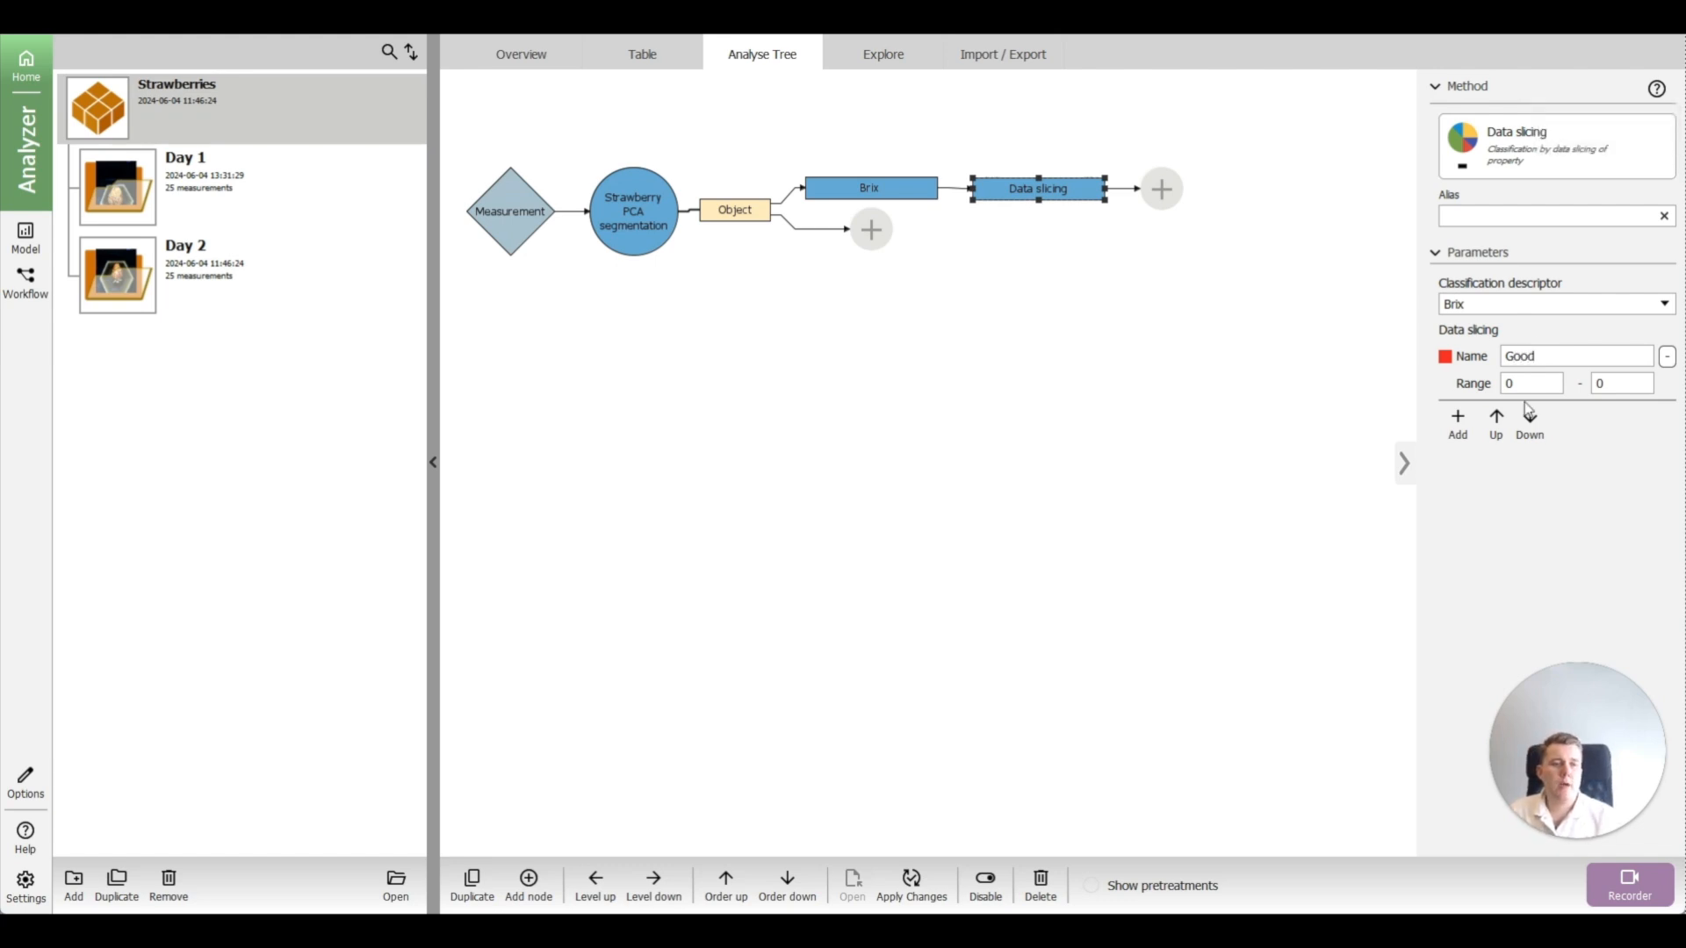
{"action": "double_click", "coordinate": [1527, 384]}
{"action": "type", "text": "7.5"}
{"action": "double_click", "coordinate": [1630, 385]}
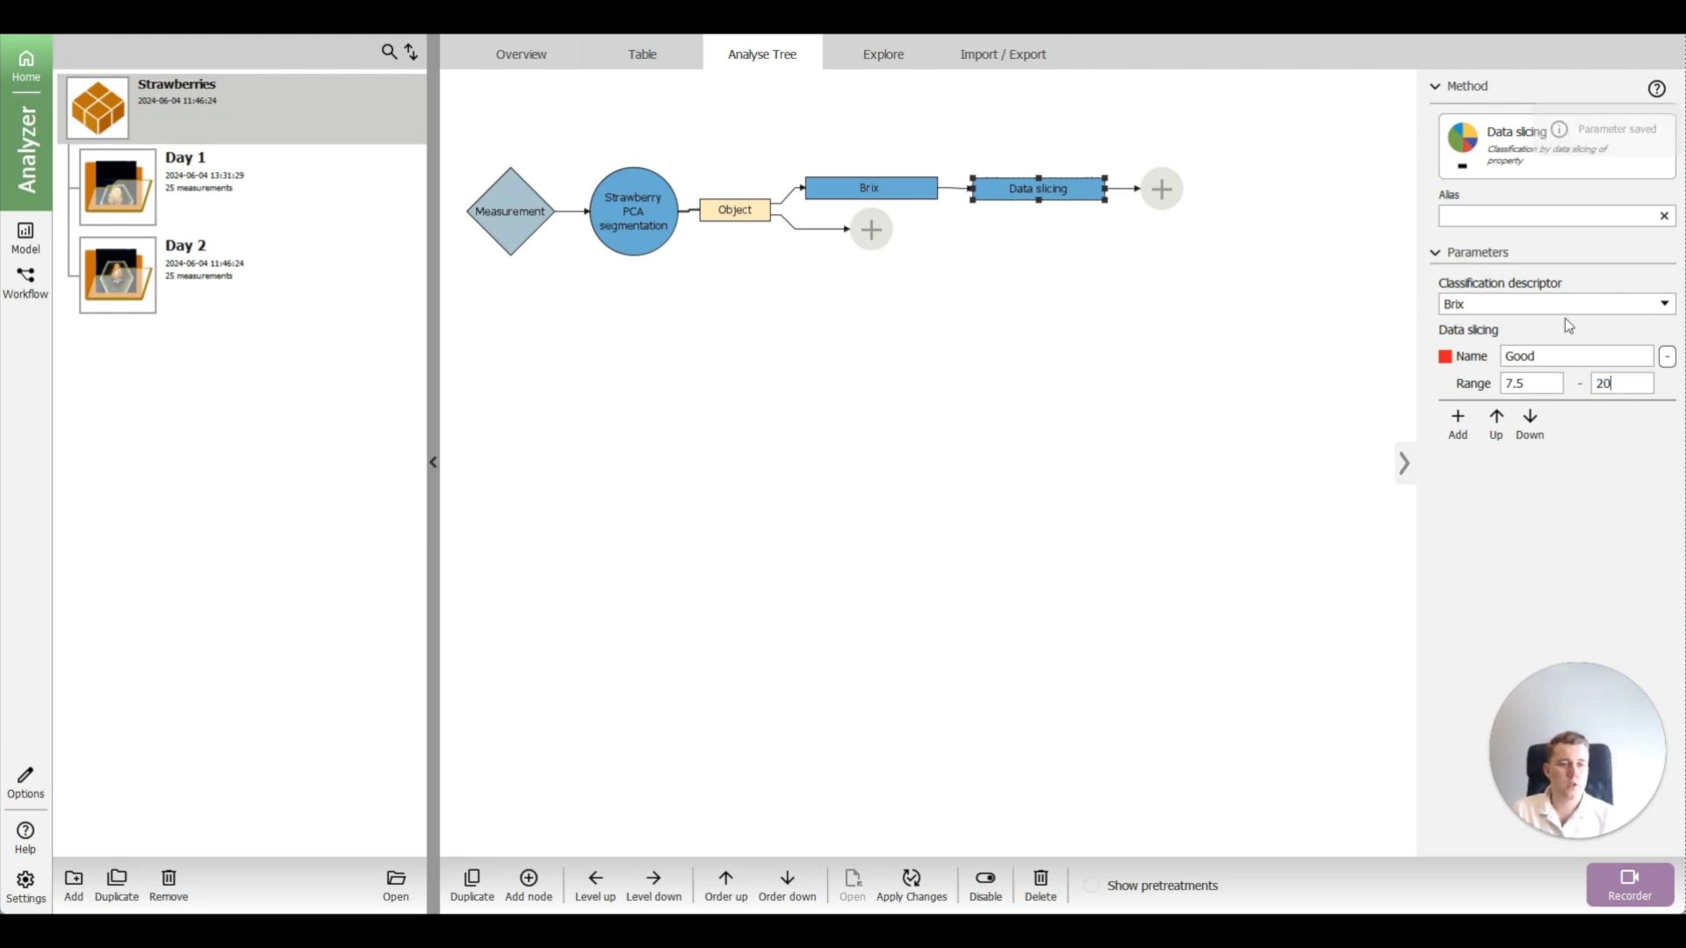
{"action": "left_click", "coordinate": [1579, 549]}
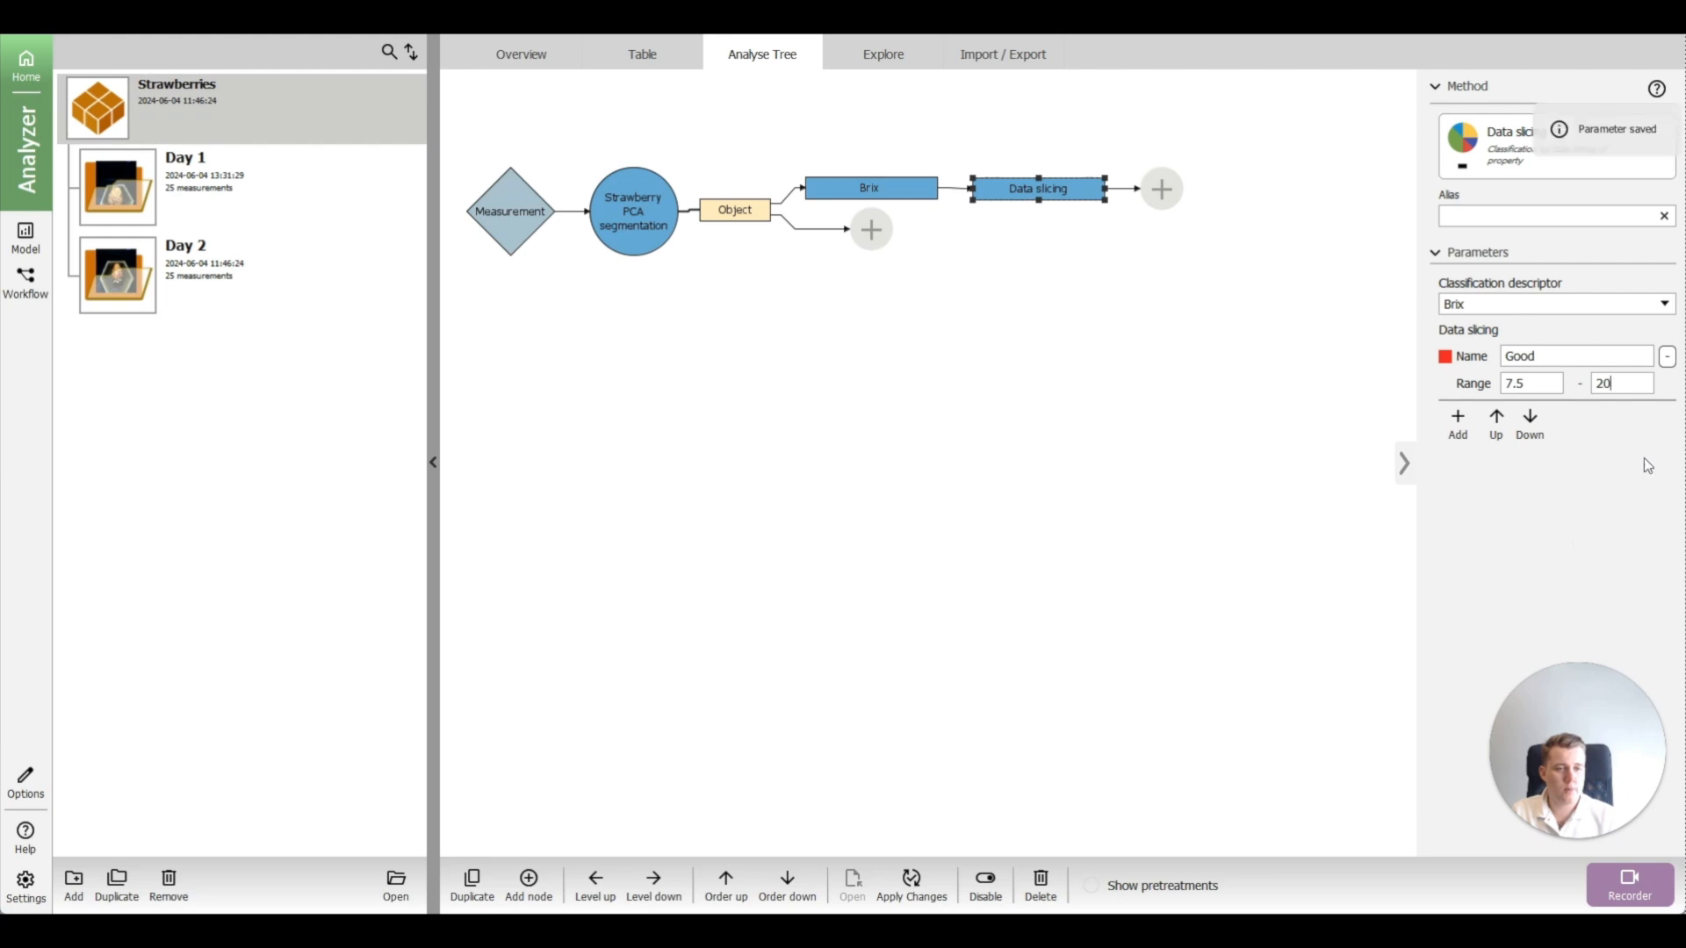
Step: Add a second data slice named Bad with a Brix range of 0 to 7.5
{"action": "left_click", "coordinate": [1458, 417]}
{"action": "double_click", "coordinate": [1561, 416]}
{"action": "type", "text": "Bad"}
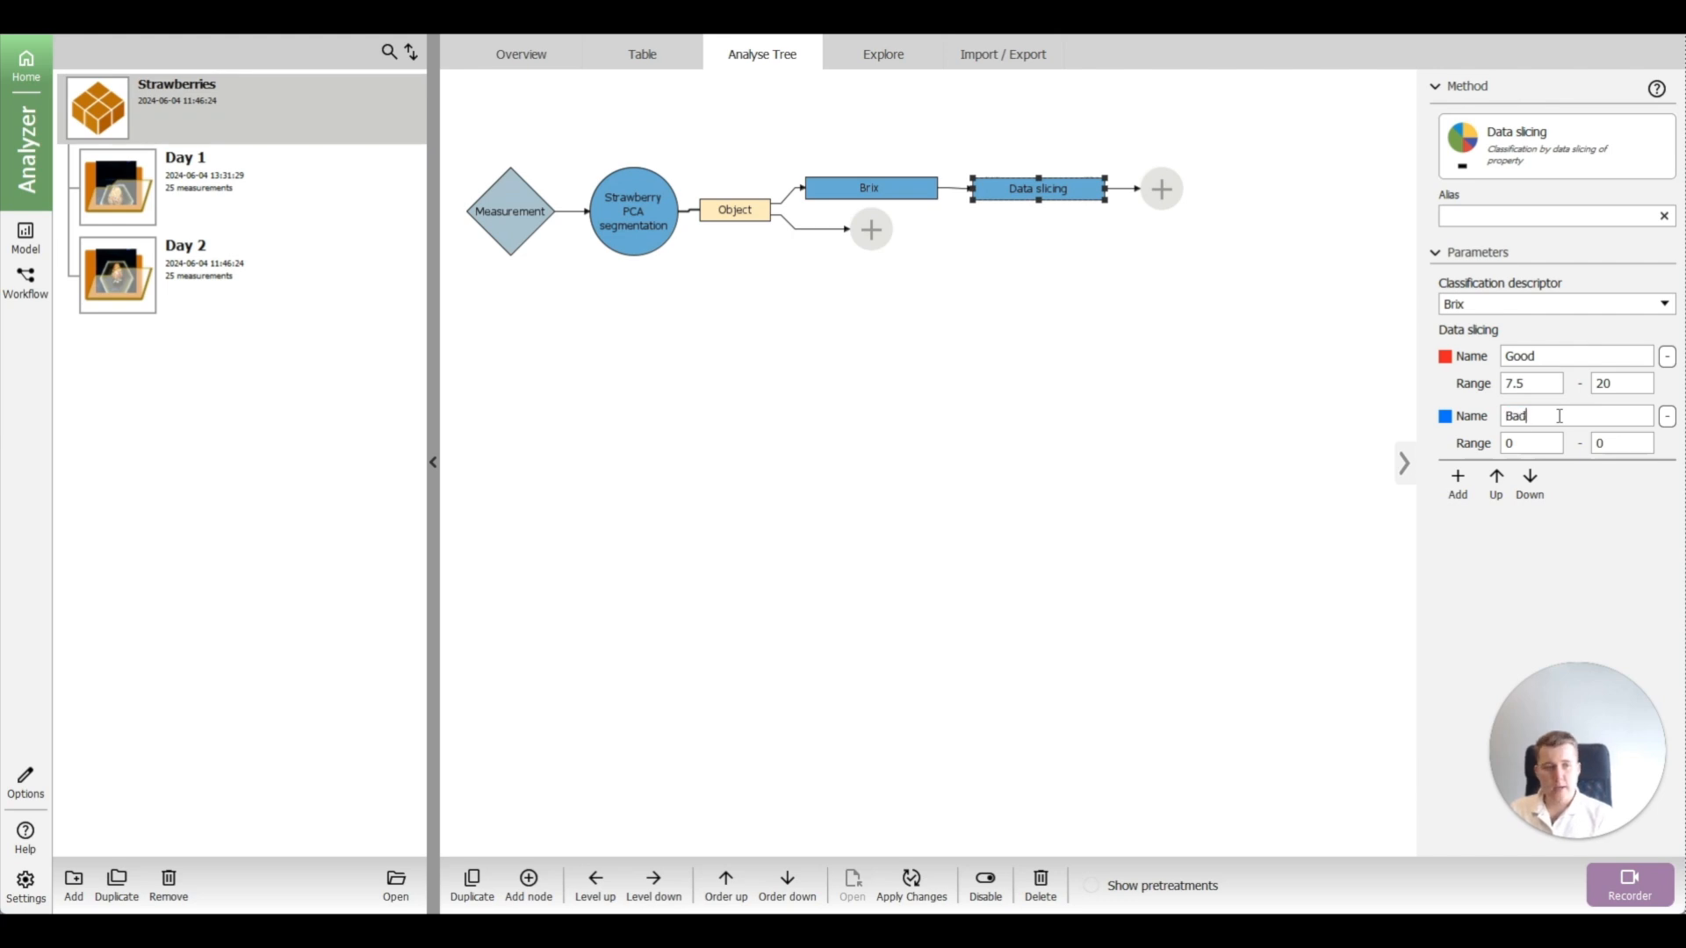
{"action": "double_click", "coordinate": [1620, 444]}
{"action": "type", "text": "7."}
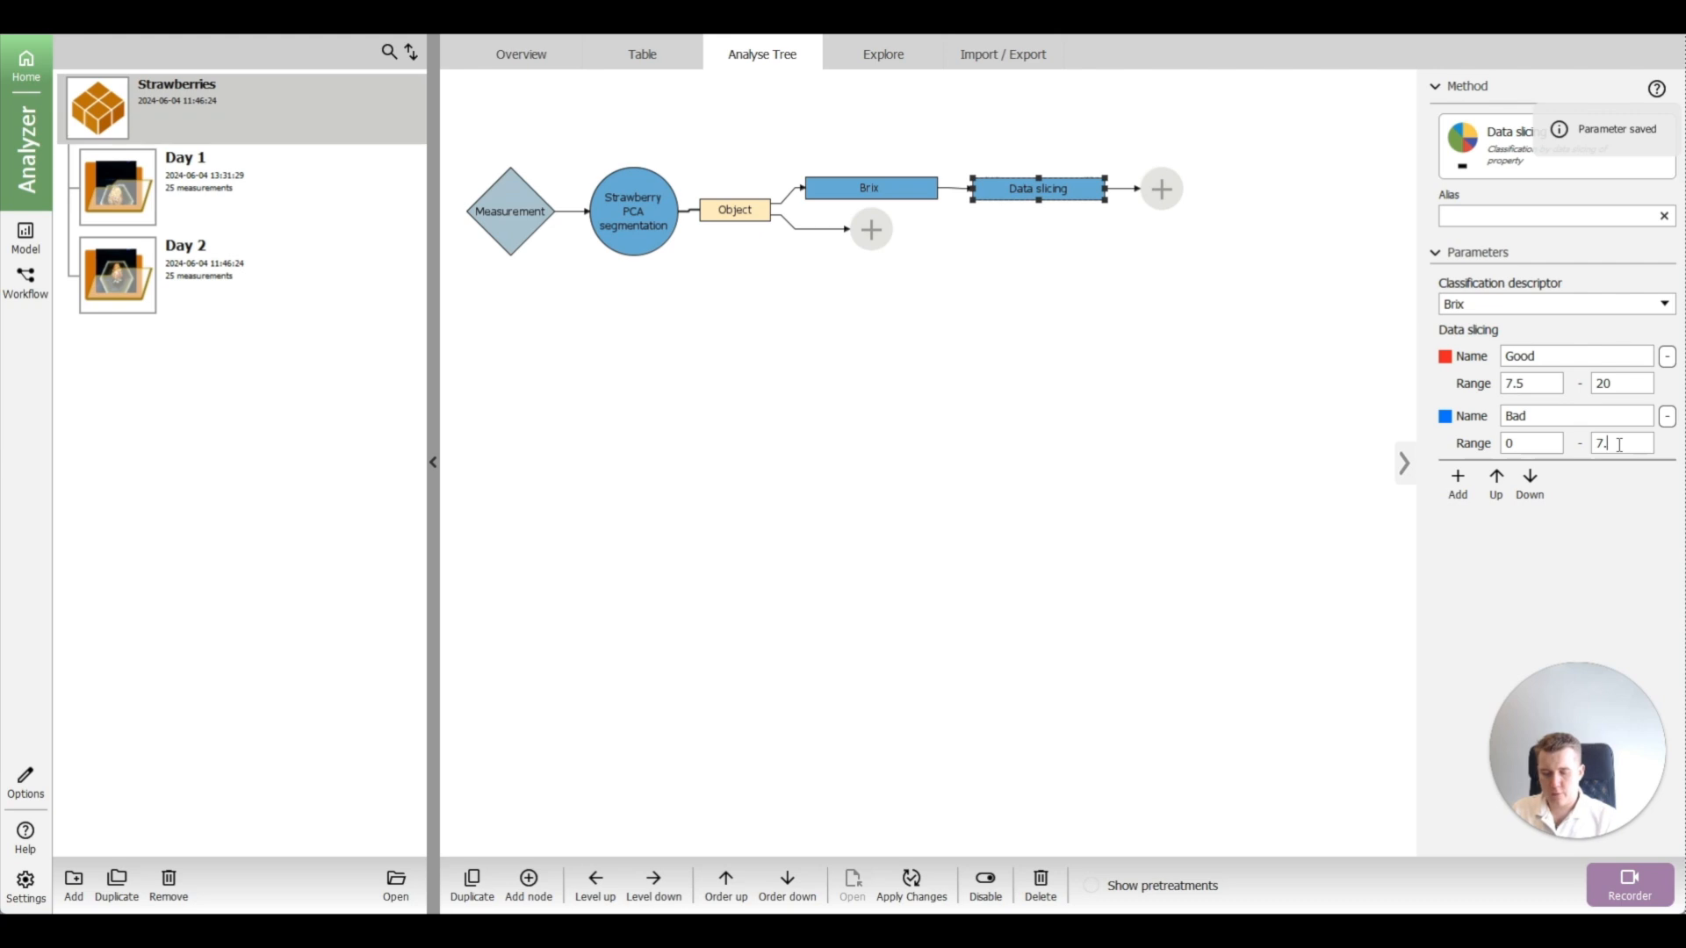
{"action": "type", "text": "5"}
{"action": "left_click", "coordinate": [1626, 519]}
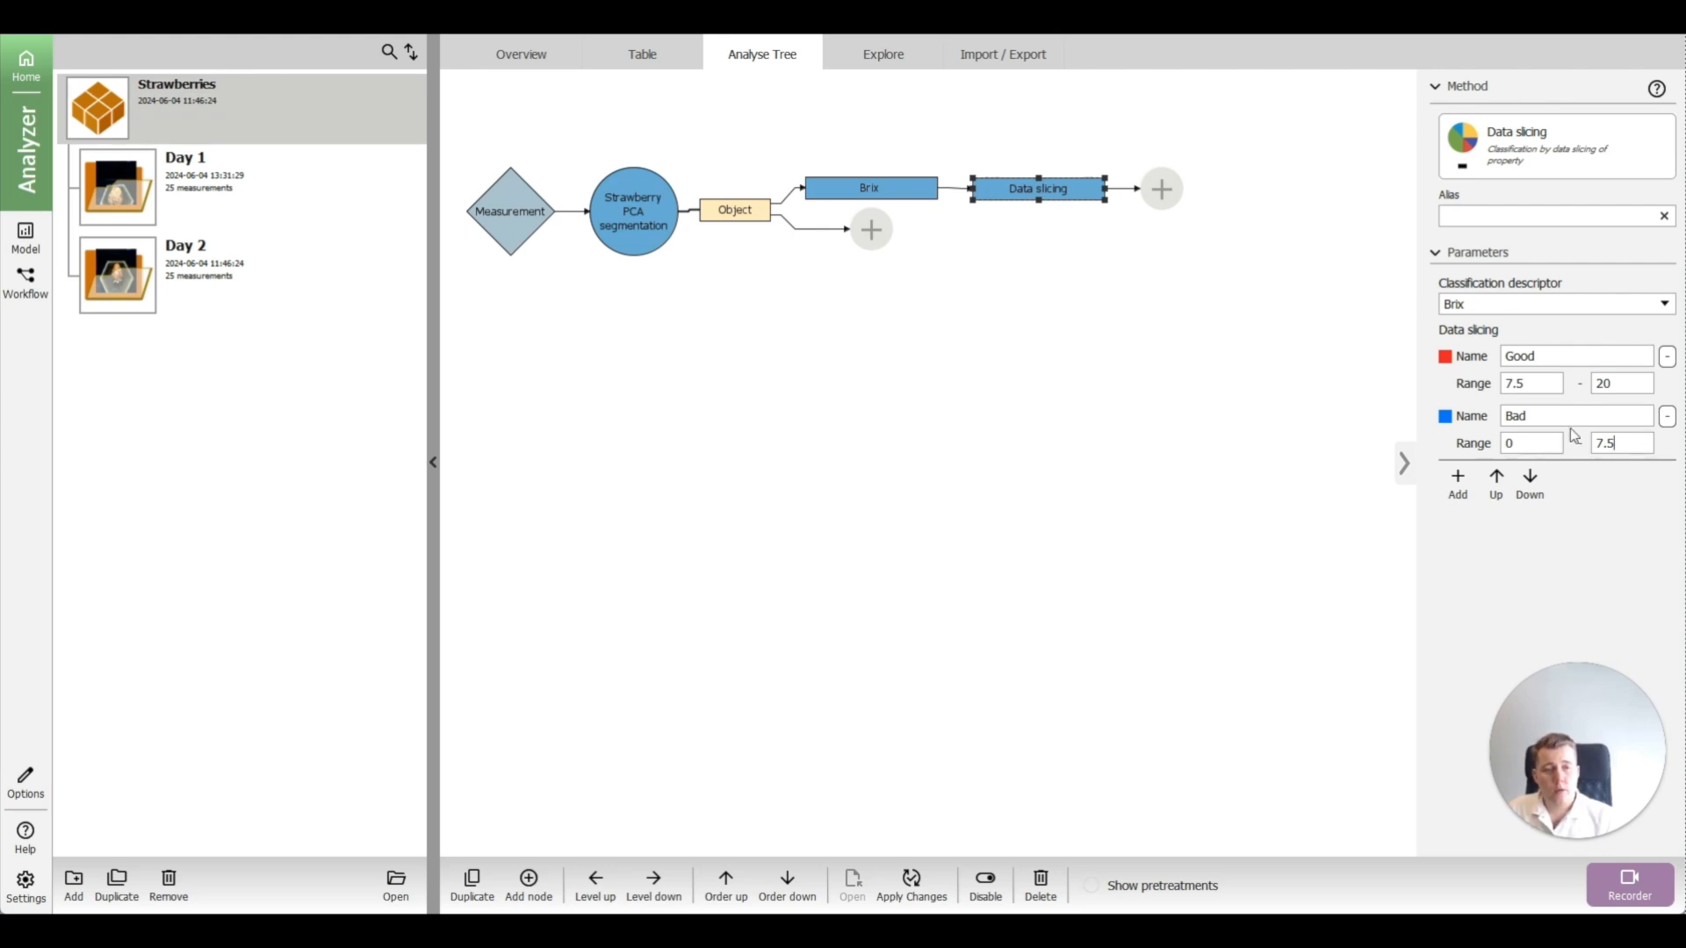
Step: Apply the analysis tree changes to the table and display the first sample's object-level Data slicing class
{"action": "left_click", "coordinate": [648, 58]}
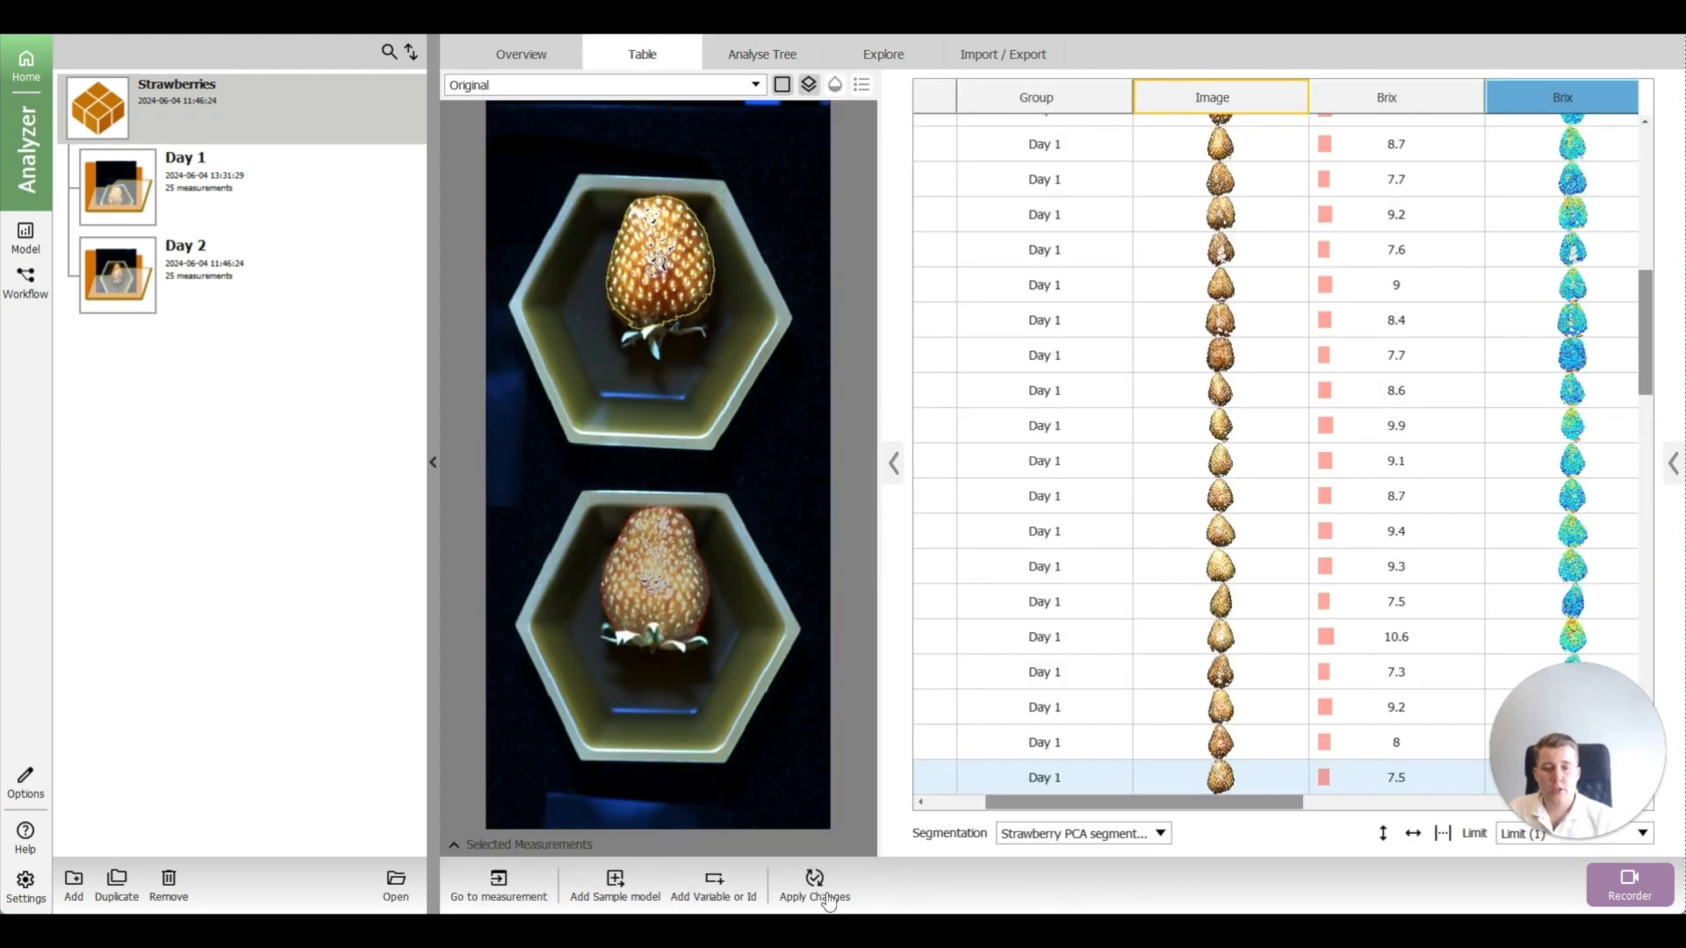
{"action": "left_click", "coordinate": [783, 848]}
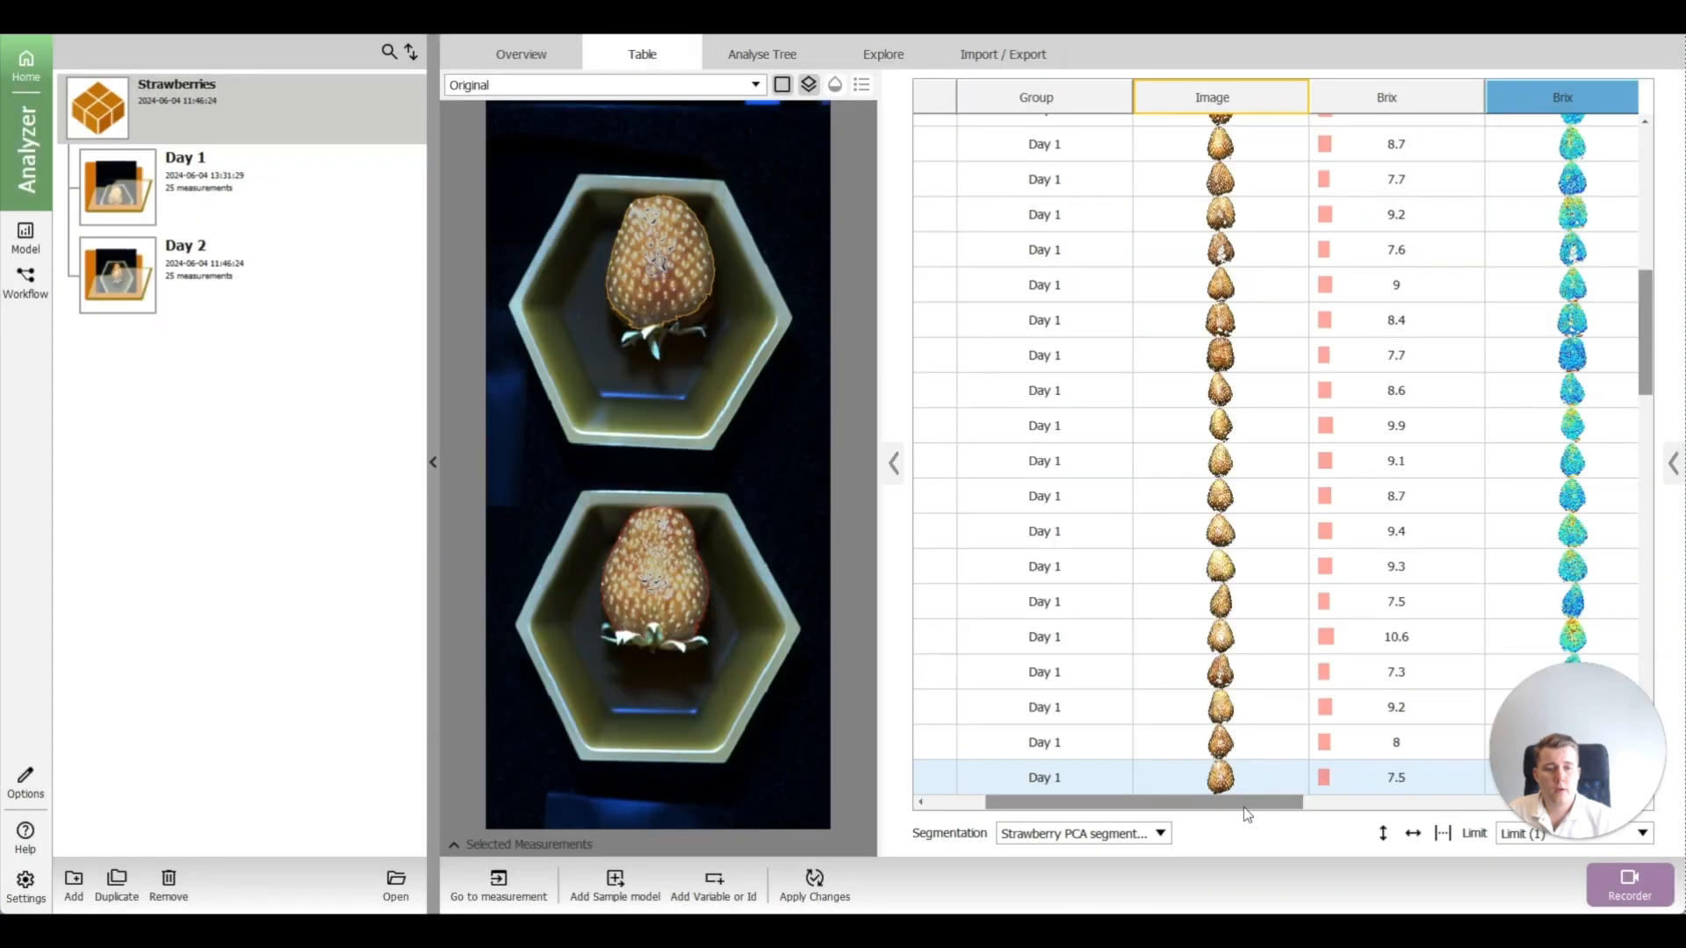
{"action": "left_click_drag", "start_coordinate": [1214, 808], "coordinate": [1535, 808]}
{"action": "left_click", "coordinate": [1595, 126]}
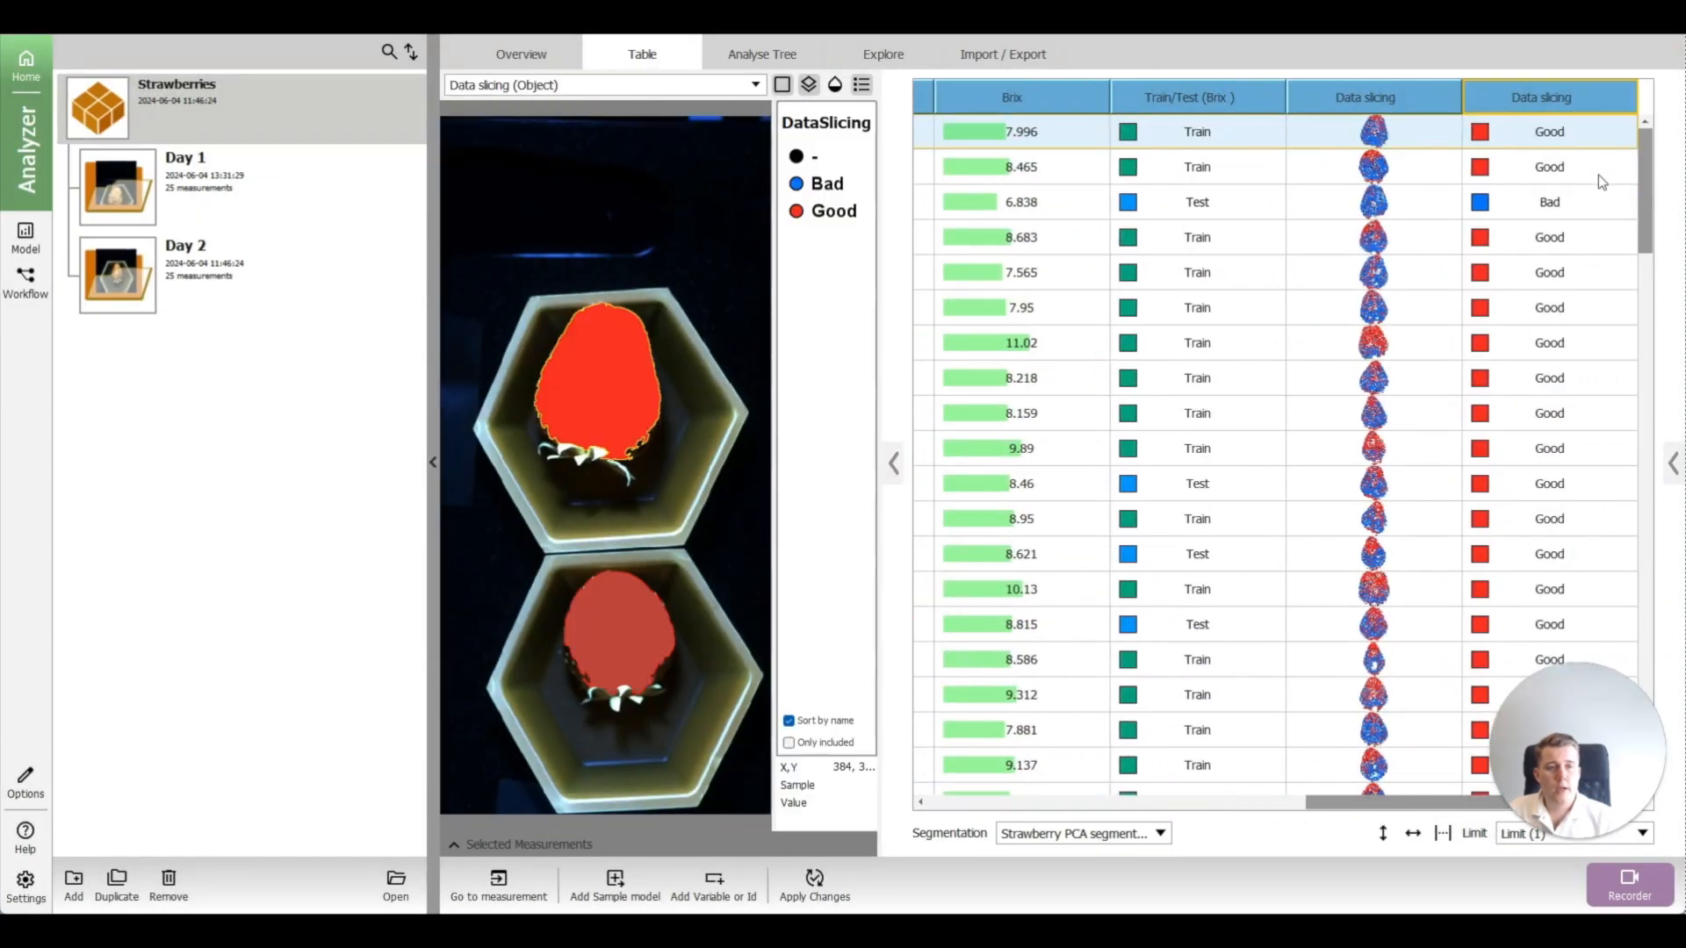
Step: Compare the Good and Bad classes with the predicted Brix values for samples throughout the table
{"action": "left_click", "coordinate": [1598, 202]}
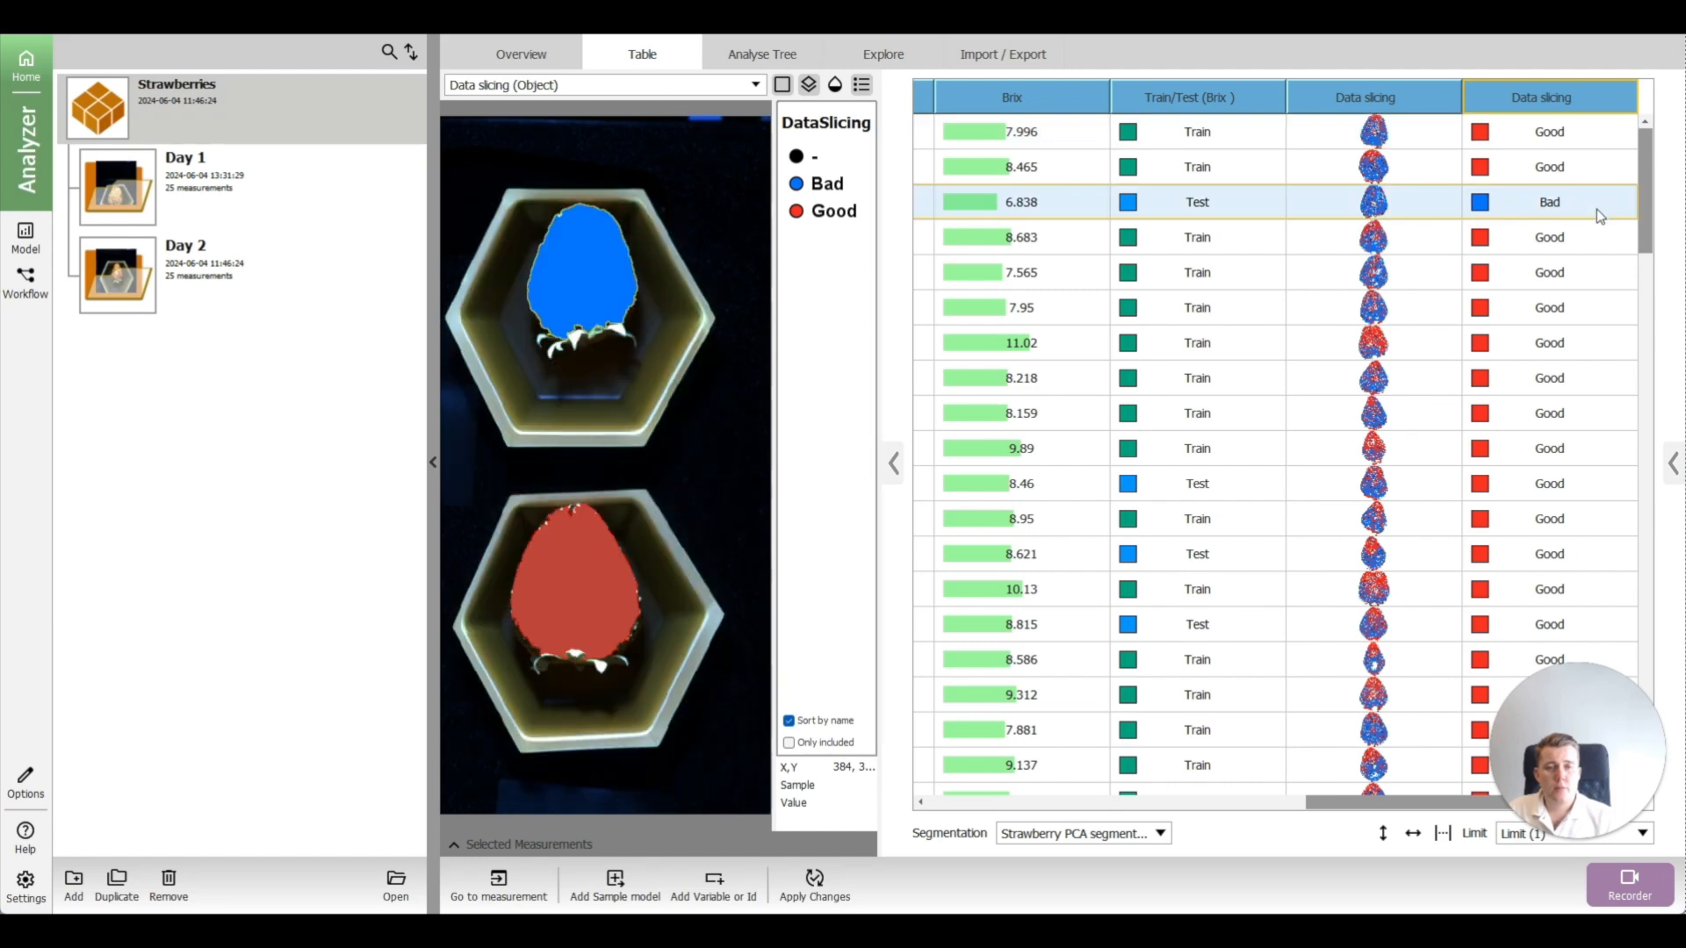
{"action": "scroll", "coordinate": [1608, 480], "scroll_direction": "down", "scroll_amount": 4}
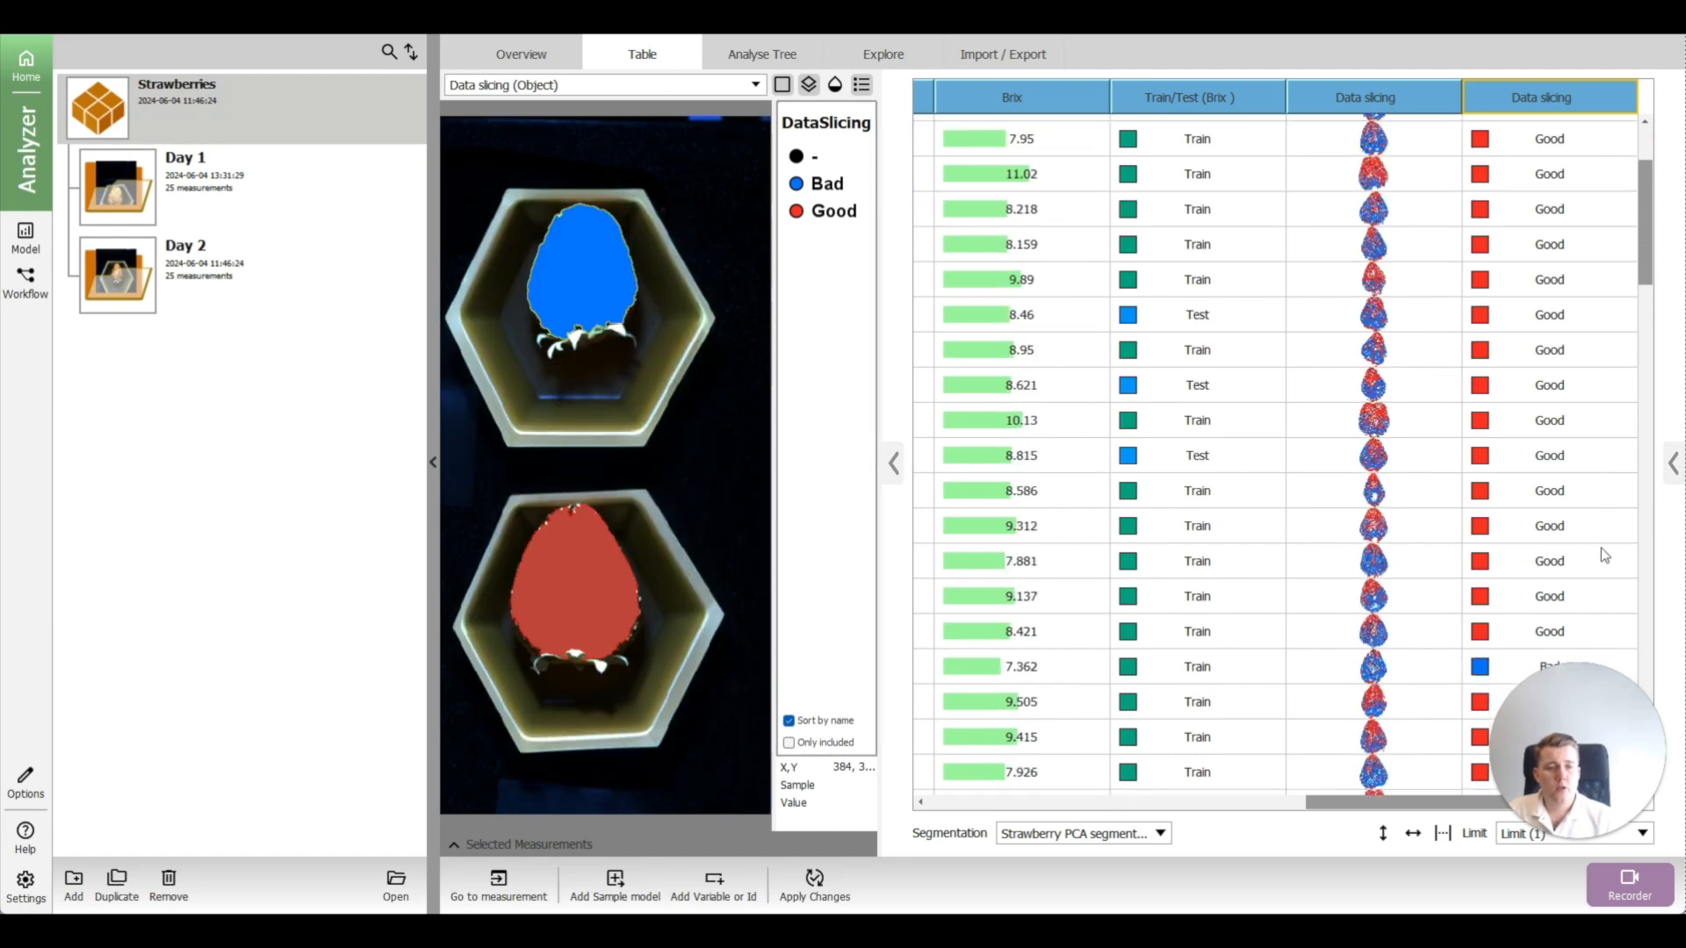
{"action": "left_click", "coordinate": [1580, 456]}
{"action": "scroll", "coordinate": [1580, 478], "scroll_direction": "down", "scroll_amount": 2}
{"action": "scroll", "coordinate": [1581, 485], "scroll_direction": "down", "scroll_amount": 7}
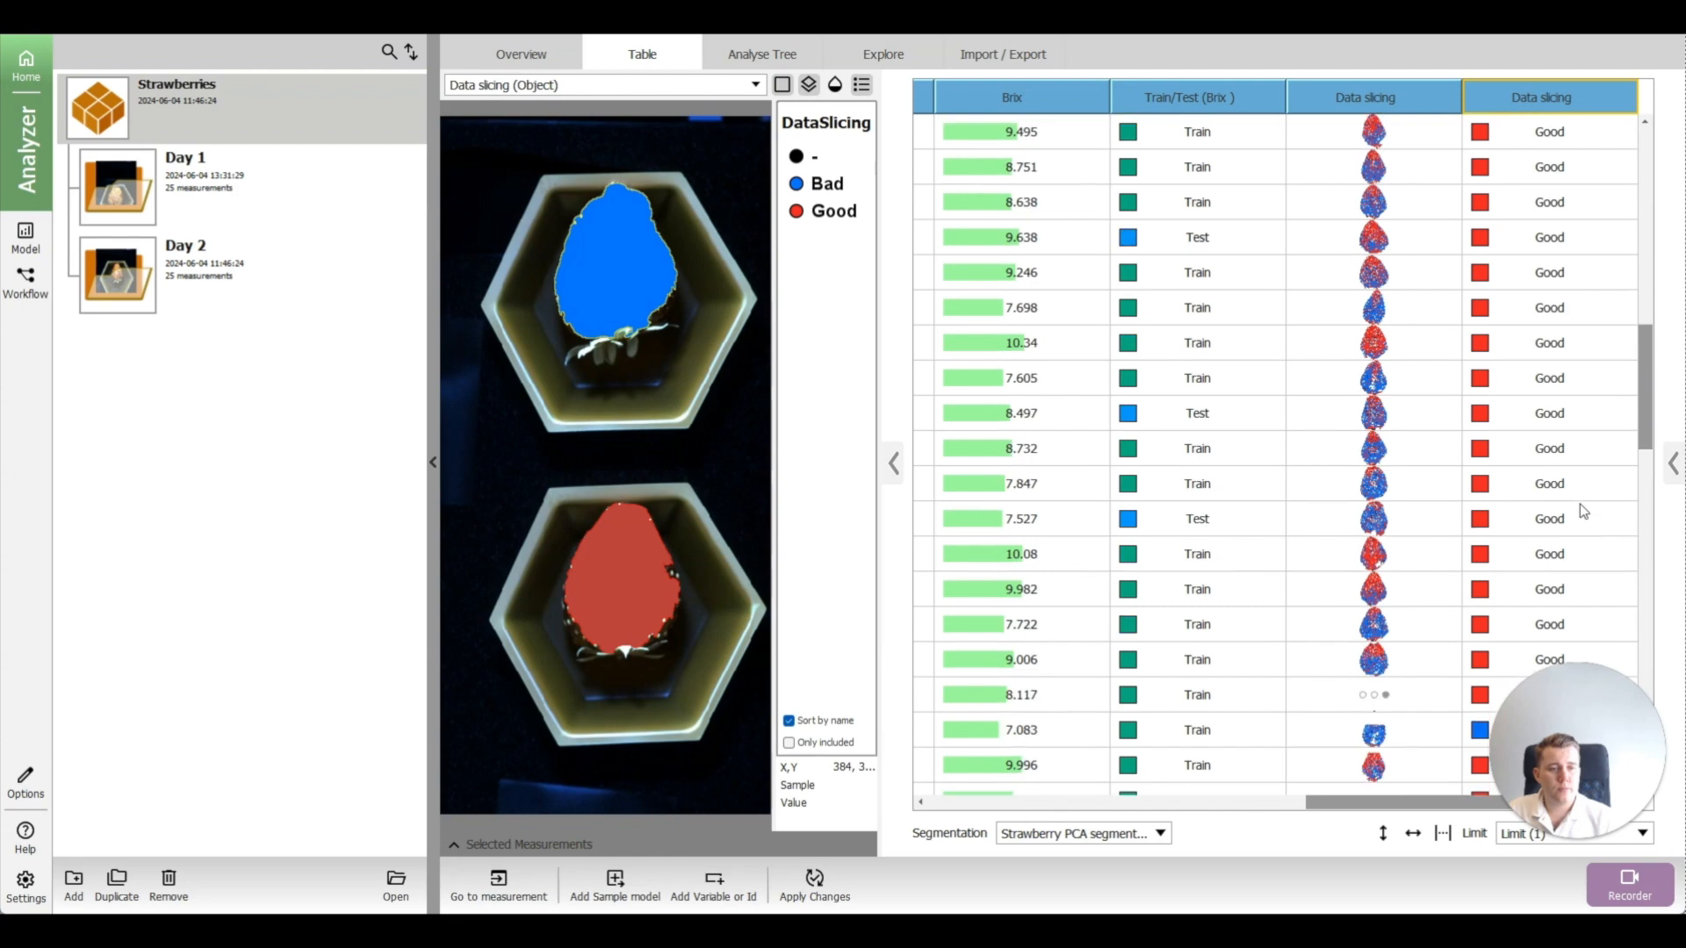
{"action": "scroll", "coordinate": [1585, 520], "scroll_direction": "down", "scroll_amount": 1}
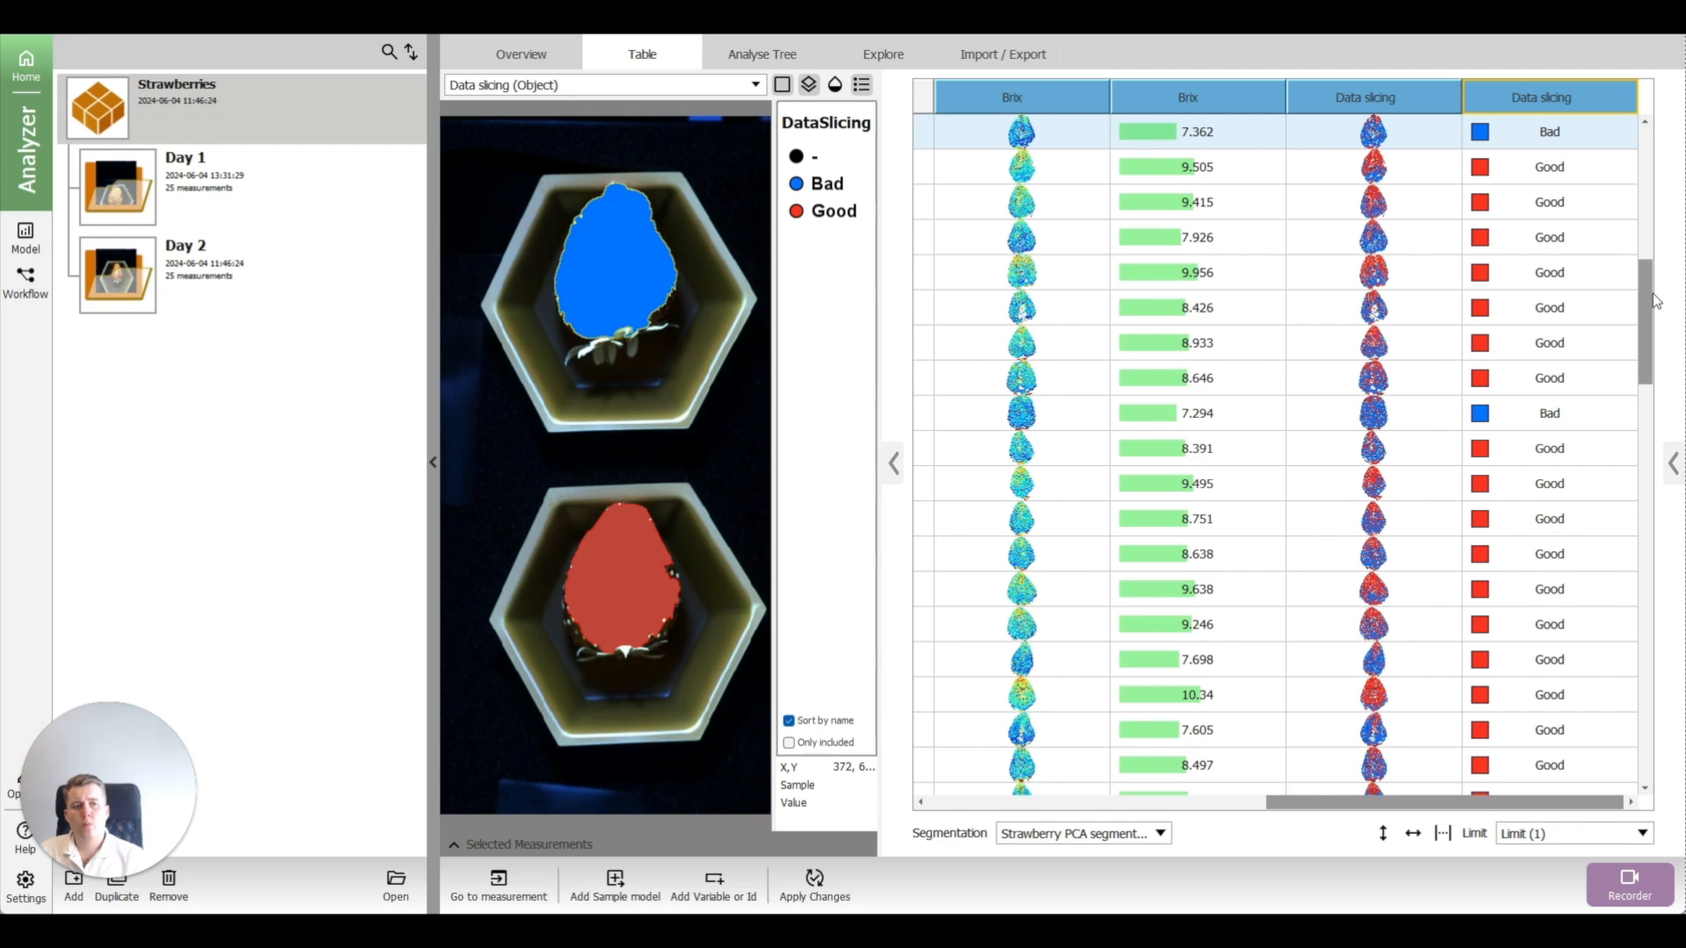
{"action": "left_click_drag", "start_coordinate": [1649, 299], "coordinate": [1662, 160]}
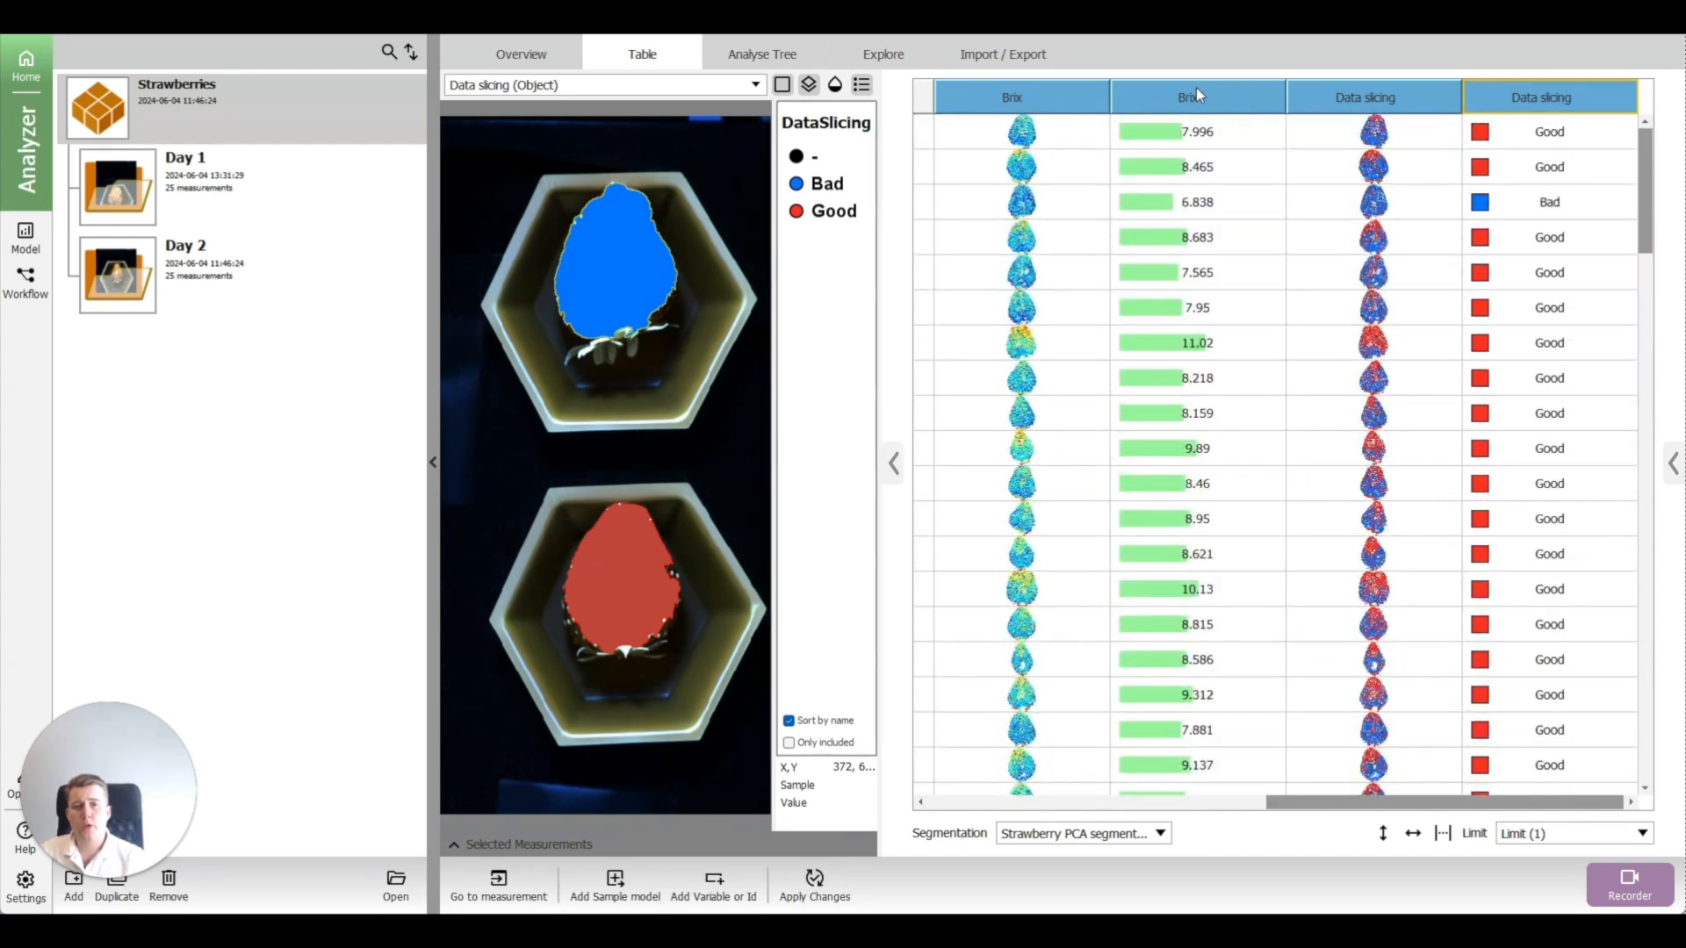
Step: Review the CSV export's file and settings pages for the project, leaving without exporting
{"action": "left_click", "coordinate": [1019, 58]}
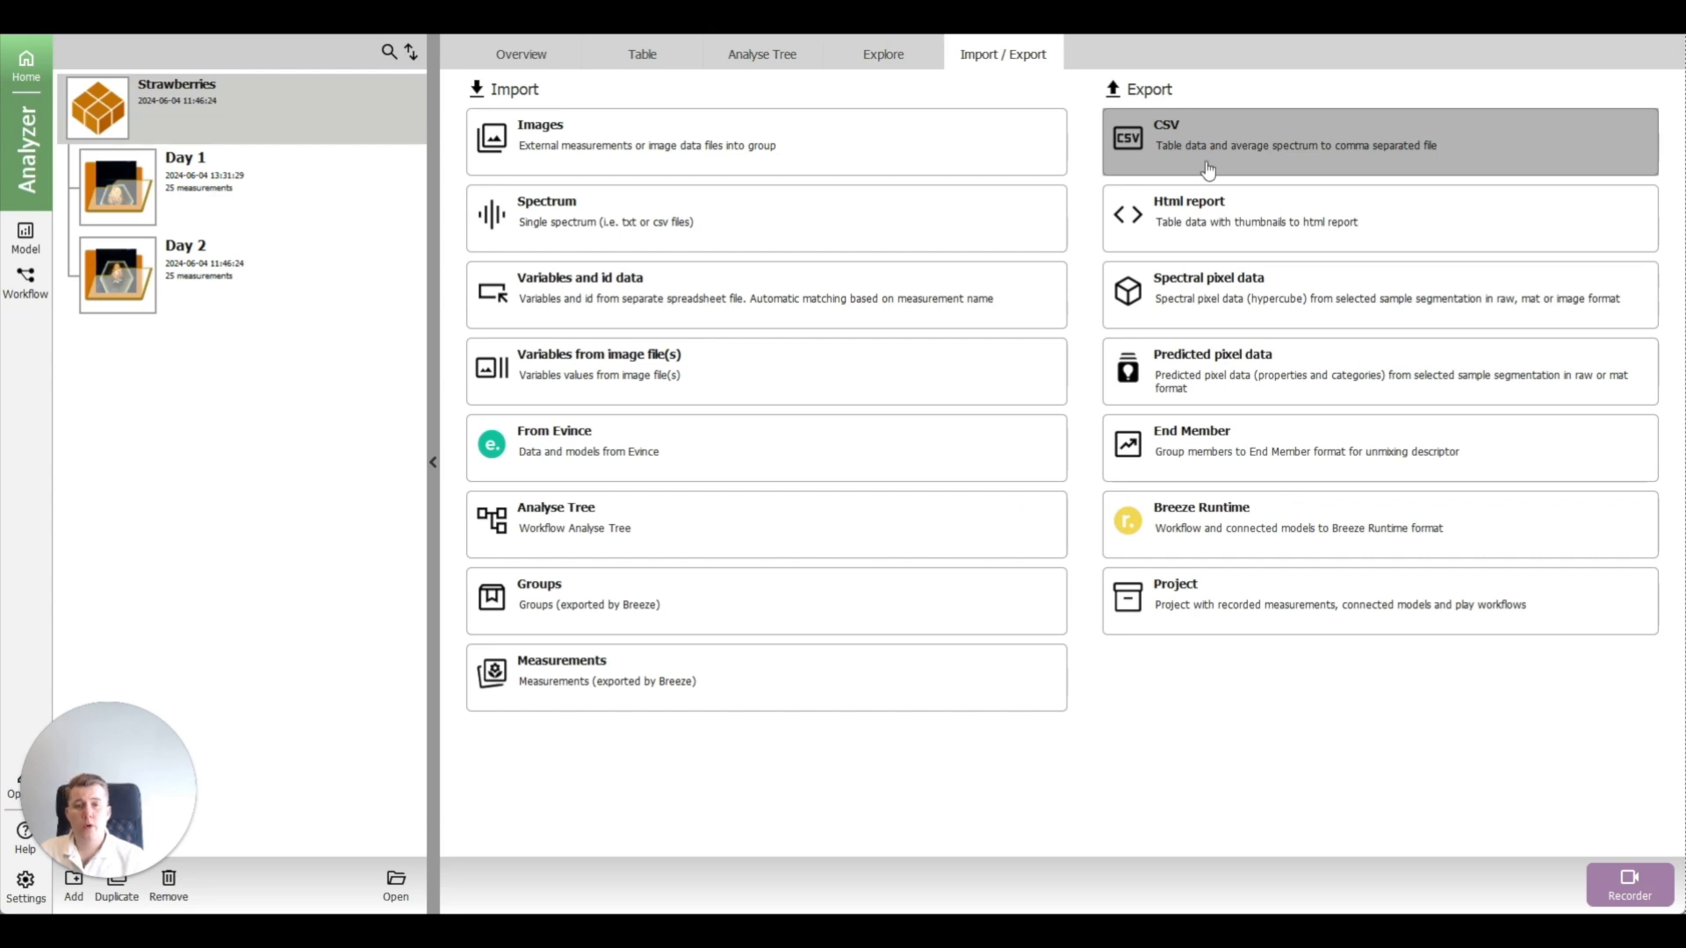
{"action": "left_click", "coordinate": [642, 53]}
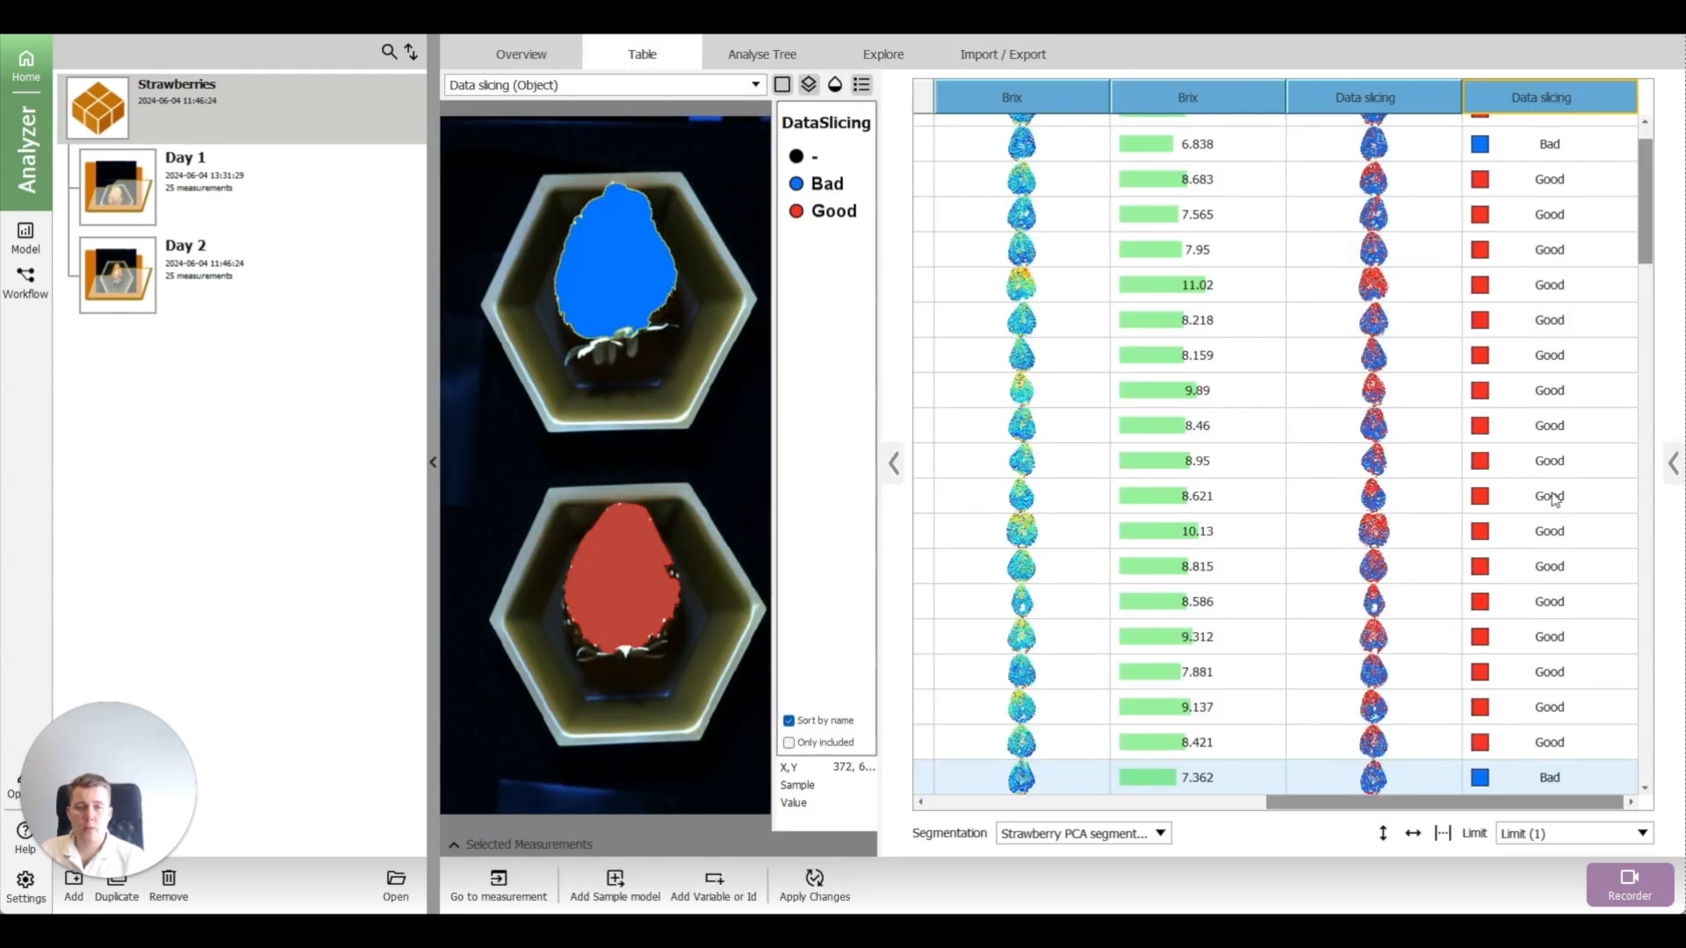
{"action": "left_click", "coordinate": [1021, 53]}
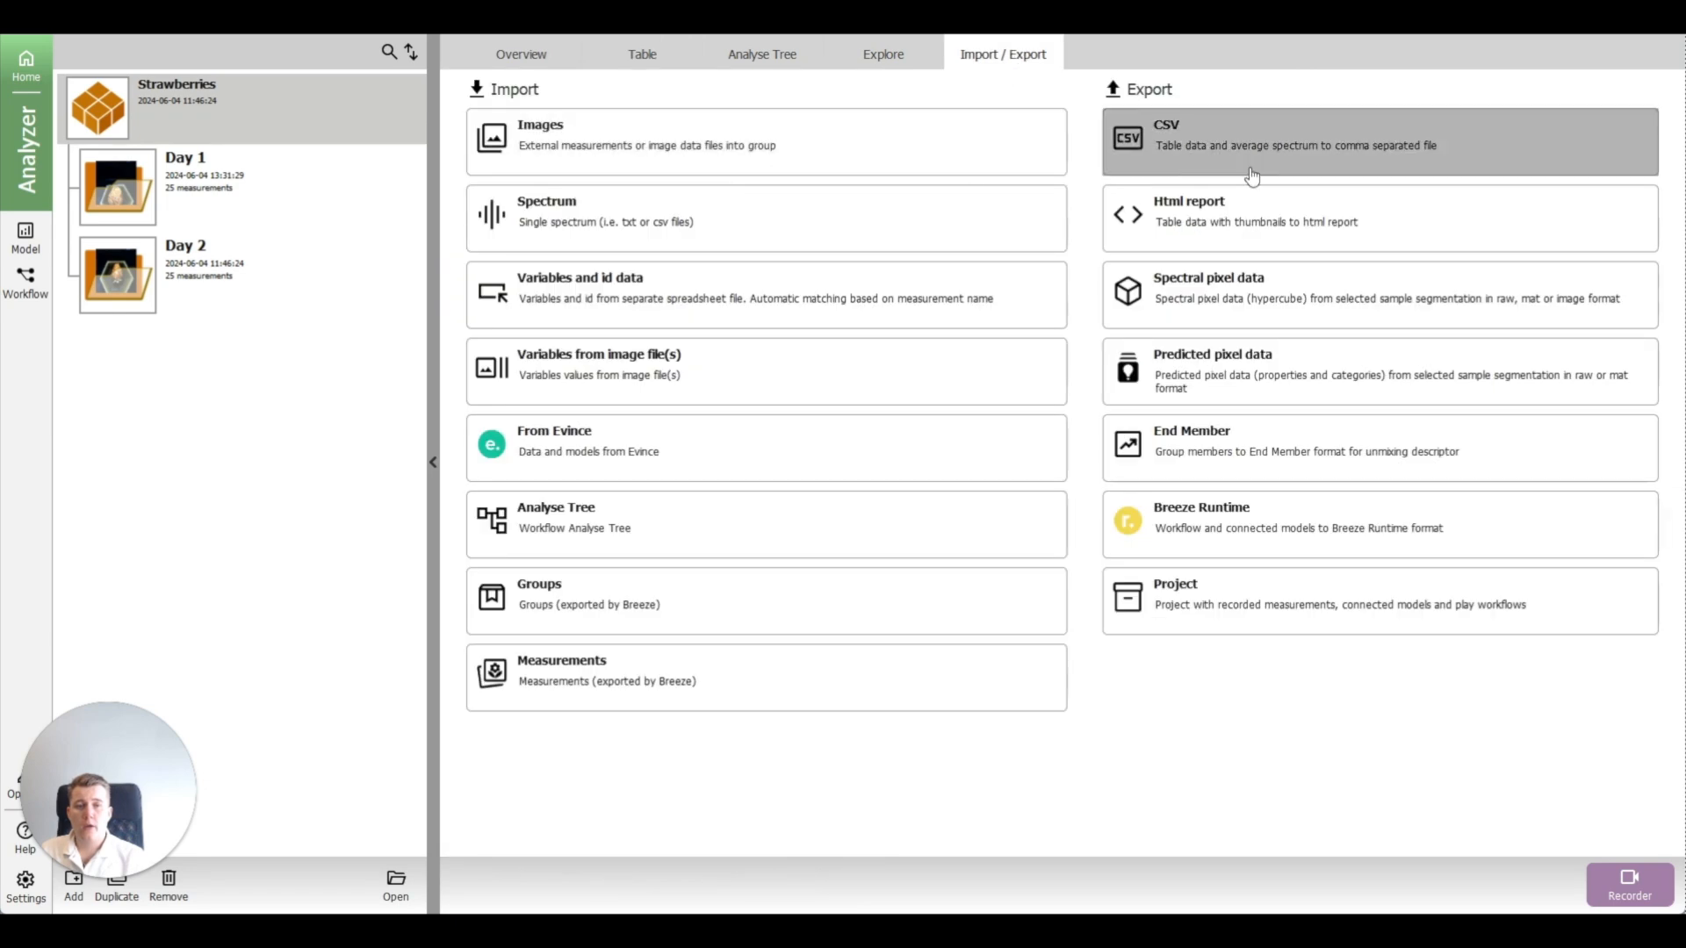
{"action": "left_click", "coordinate": [1159, 131]}
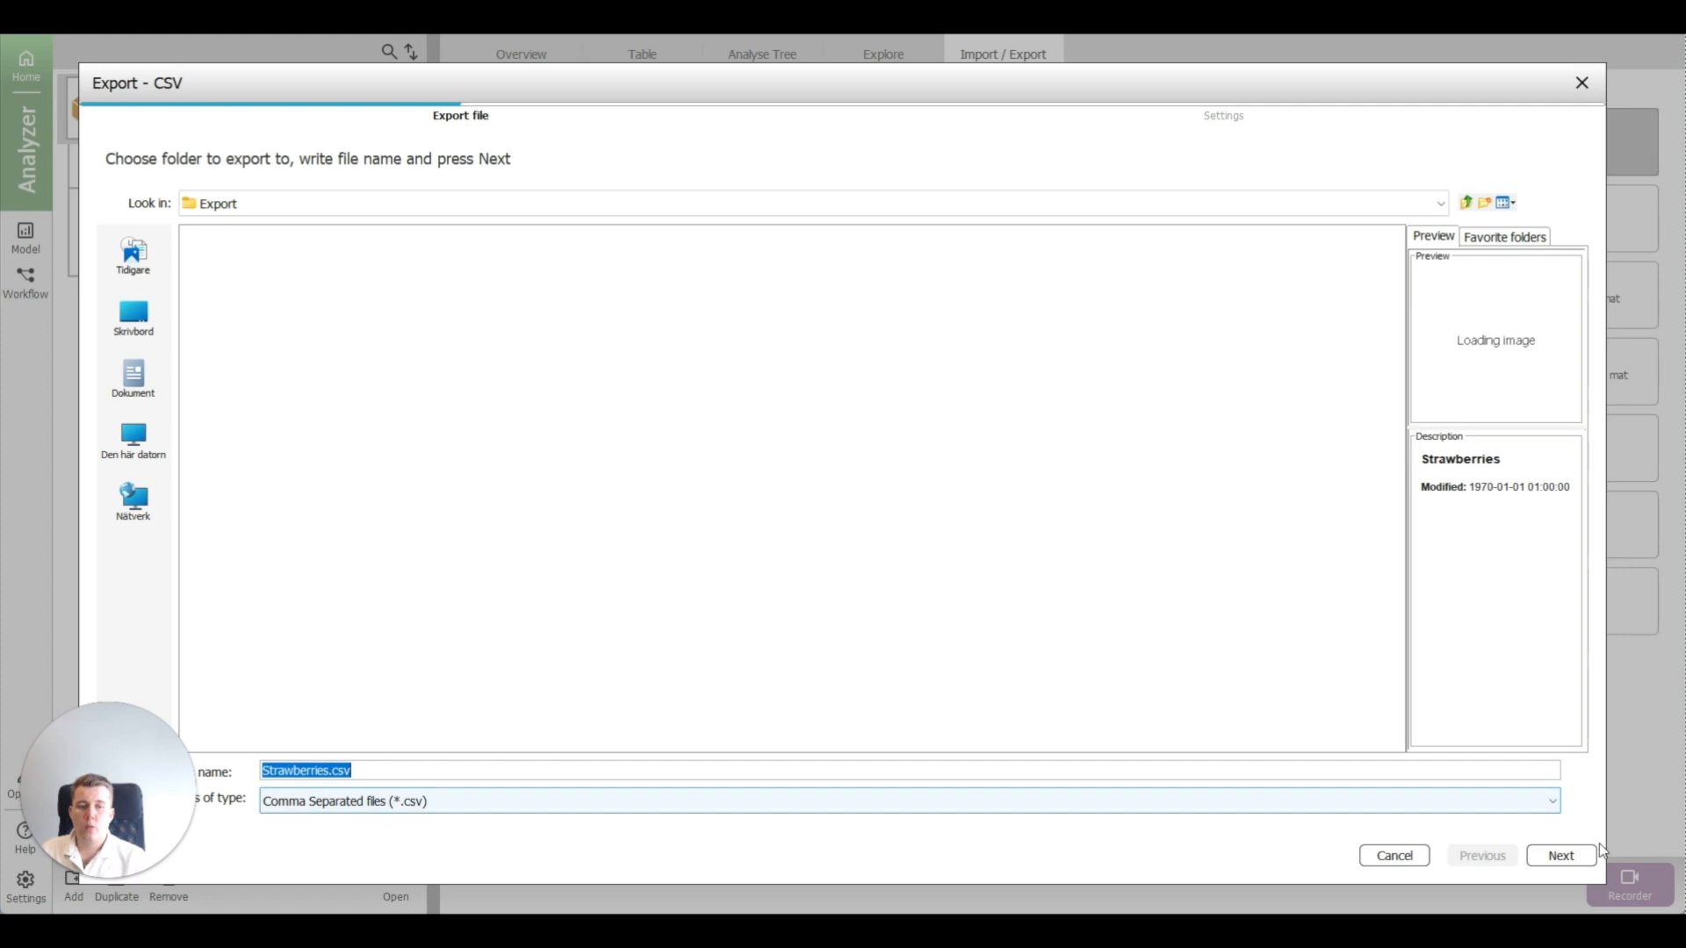
{"action": "left_click", "coordinate": [1572, 854]}
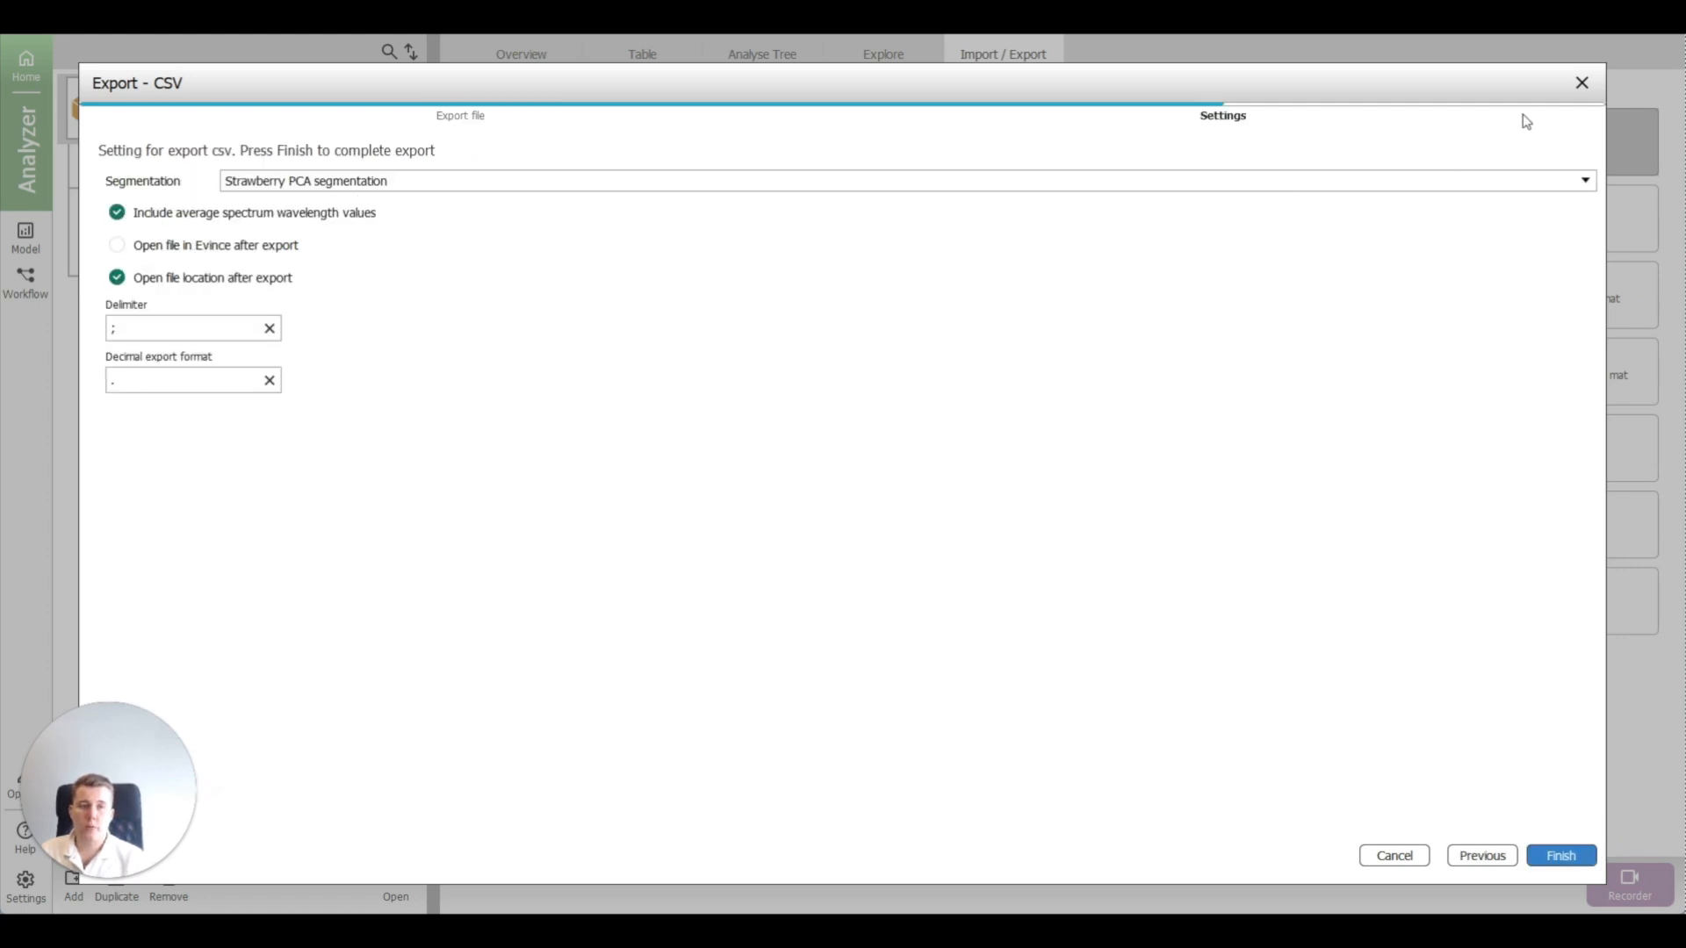
{"action": "left_click", "coordinate": [1582, 83]}
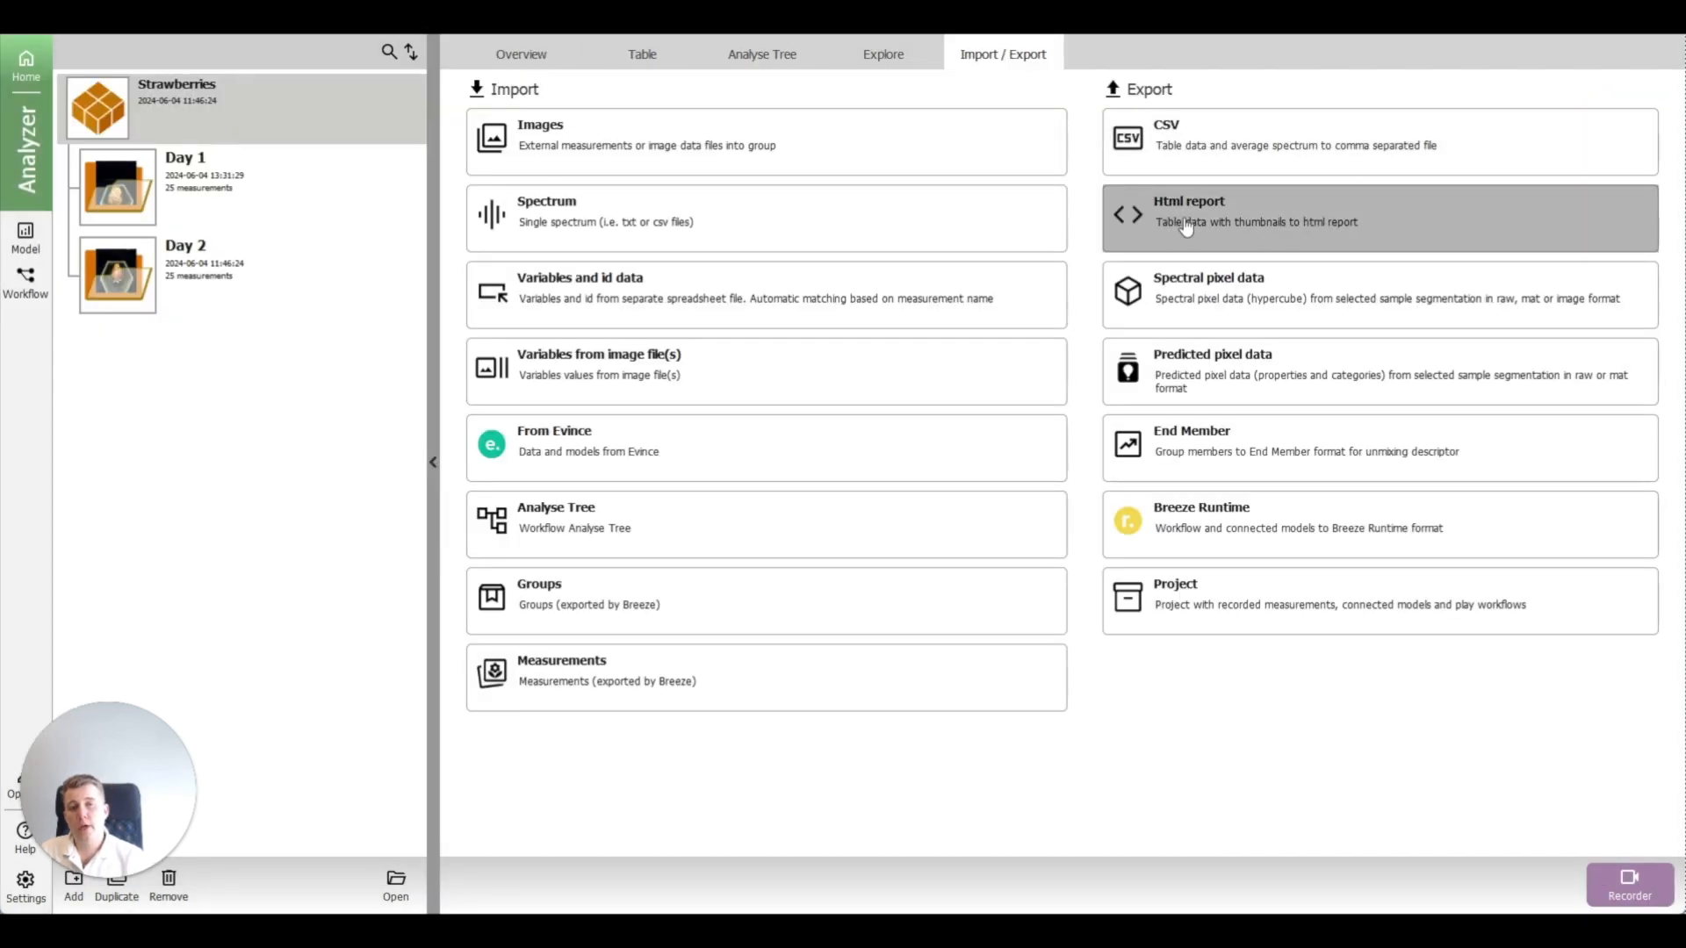
Step: Export the Strawberry PCA segmentation table as an HTML report and show it in the browser
{"action": "left_click", "coordinate": [1276, 230]}
{"action": "left_click", "coordinate": [1535, 857]}
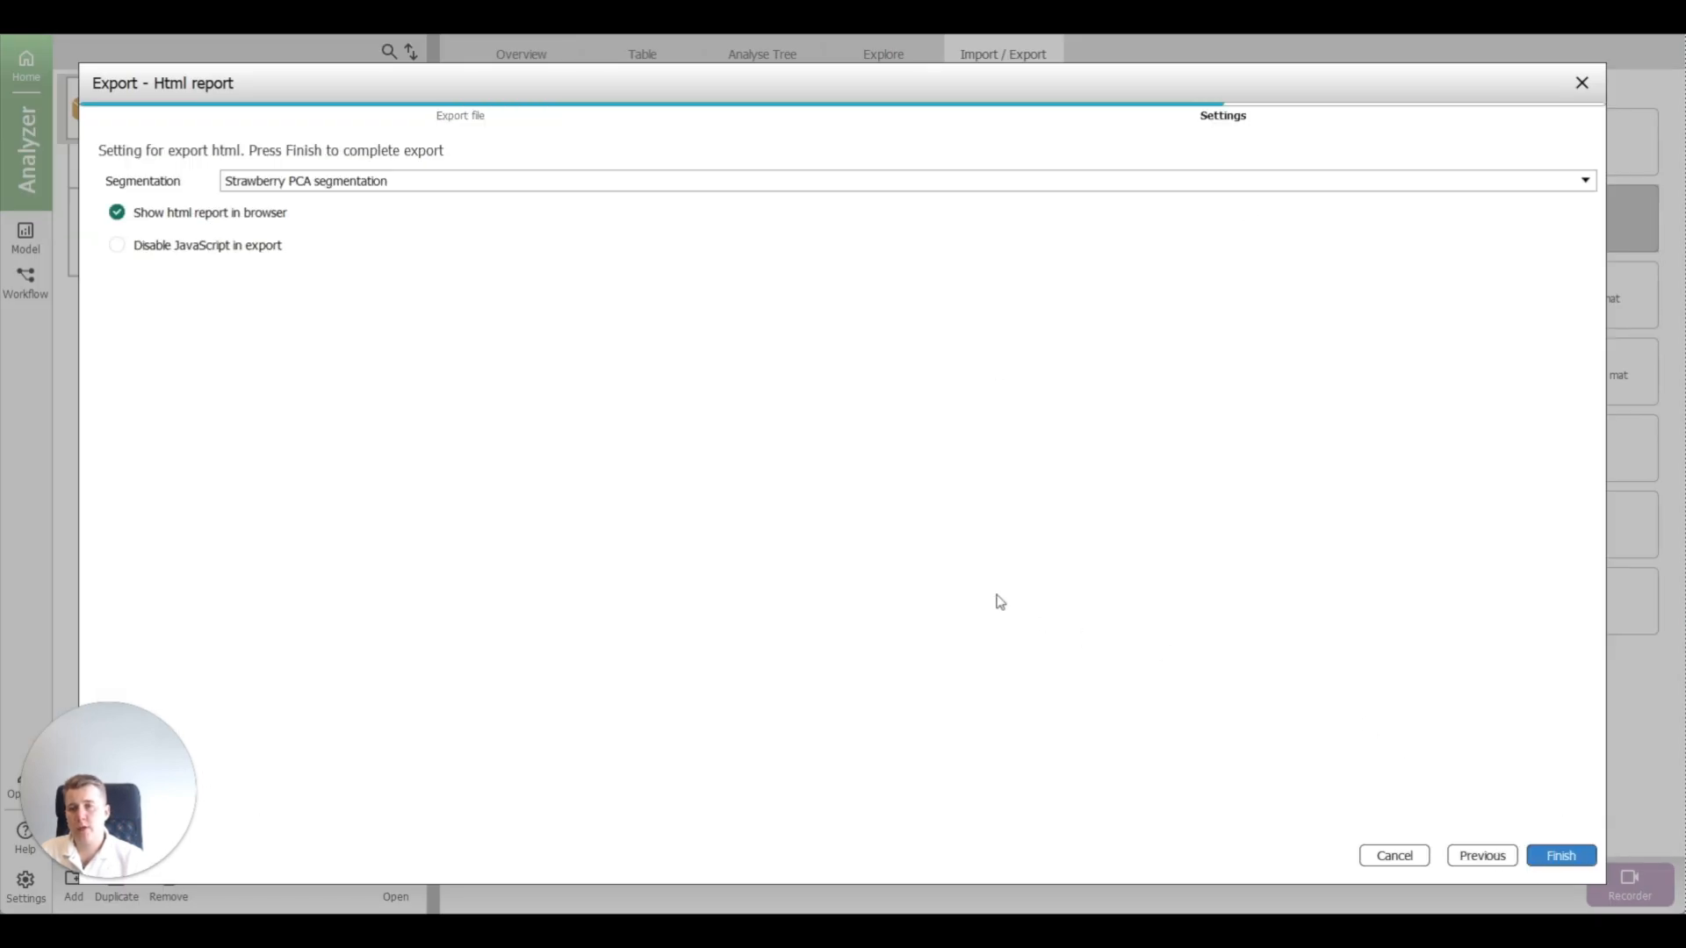
{"action": "left_click", "coordinate": [1572, 861]}
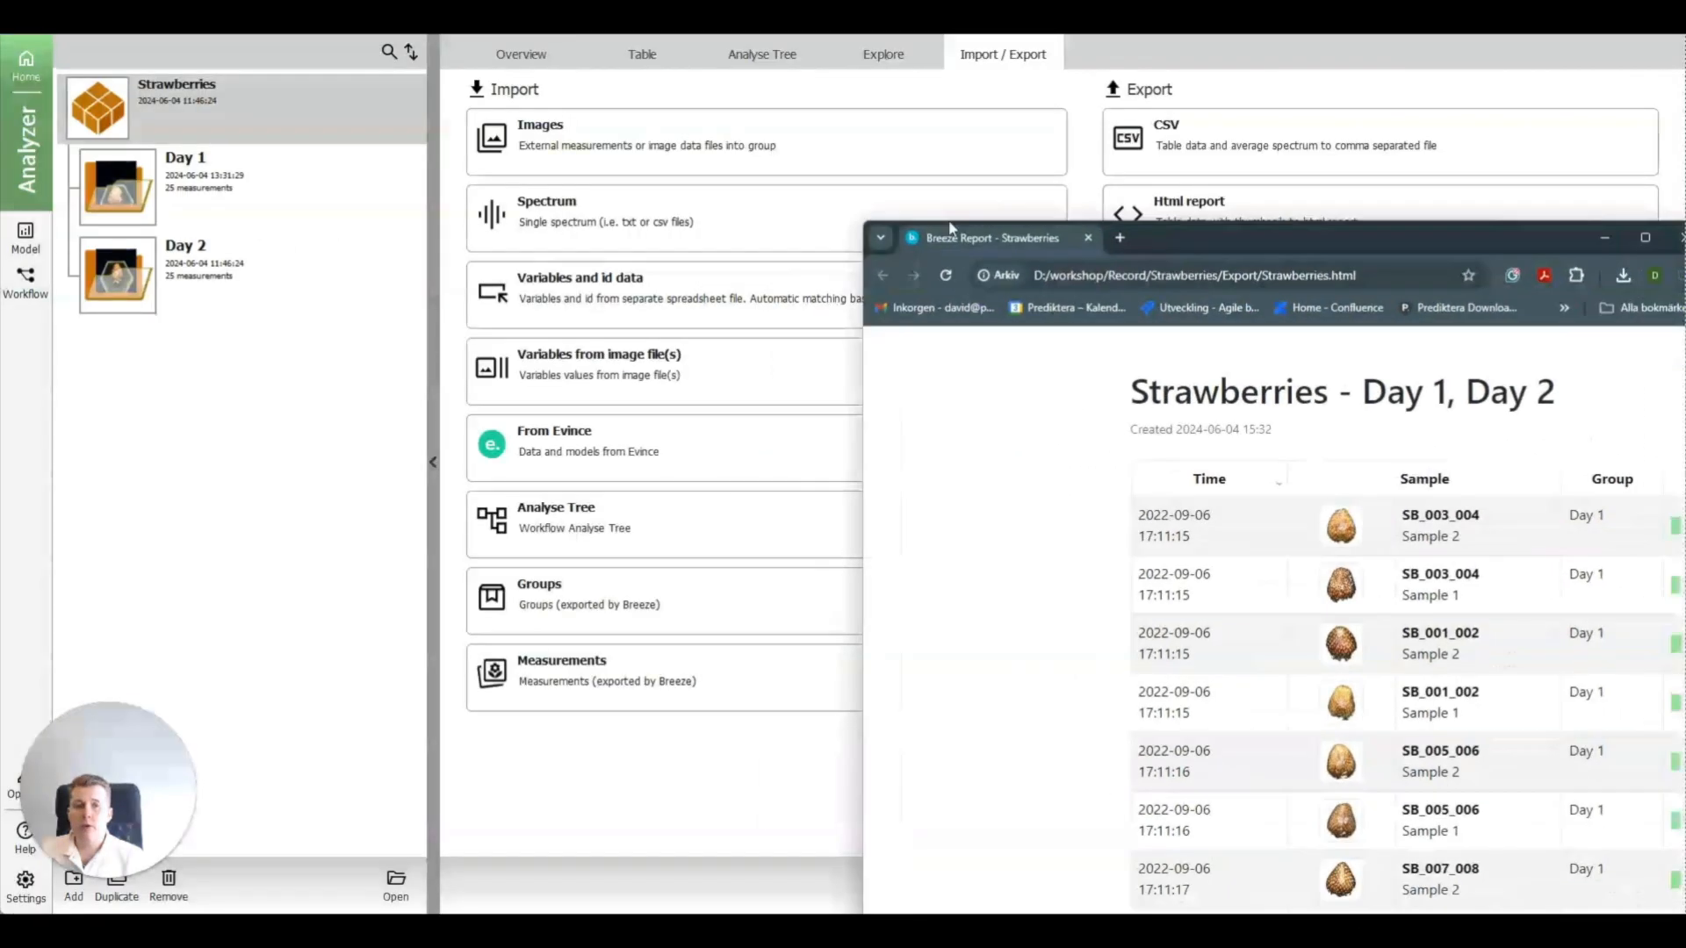
Step: Maximise the HTML report in the browser and examine enlarged thumbnails of the strawberry samples
{"action": "left_click_drag", "start_coordinate": [953, 230], "coordinate": [877, 161]}
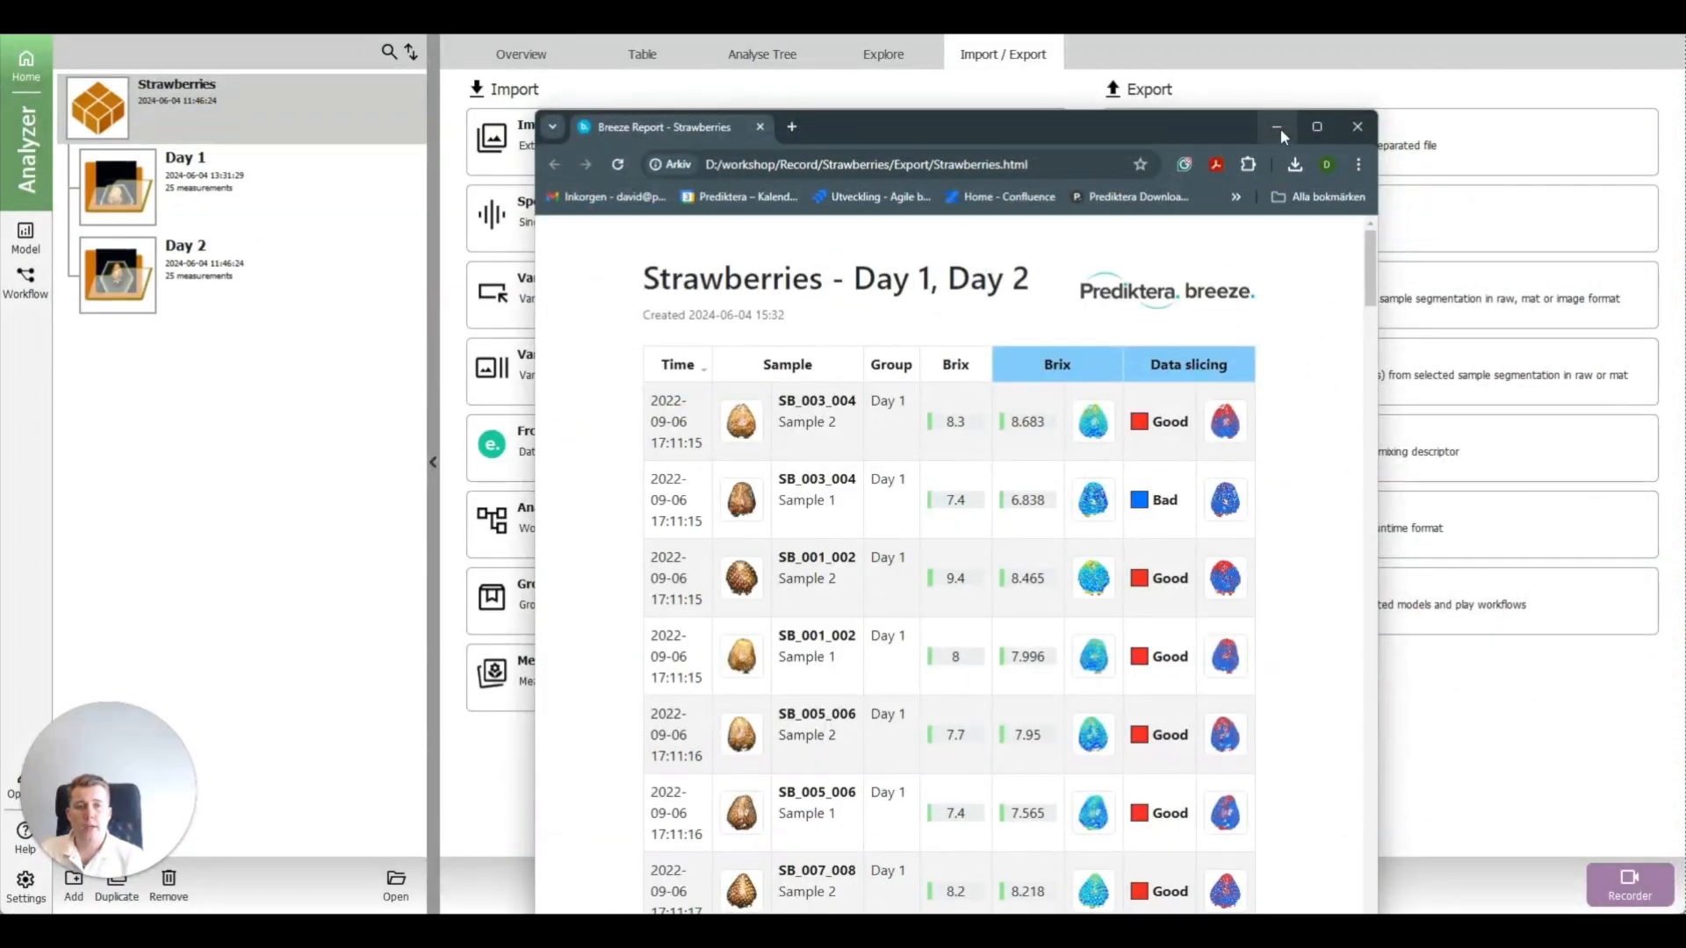
{"action": "left_click", "coordinate": [1315, 125]}
{"action": "mouse_move", "coordinate": [473, 321]}
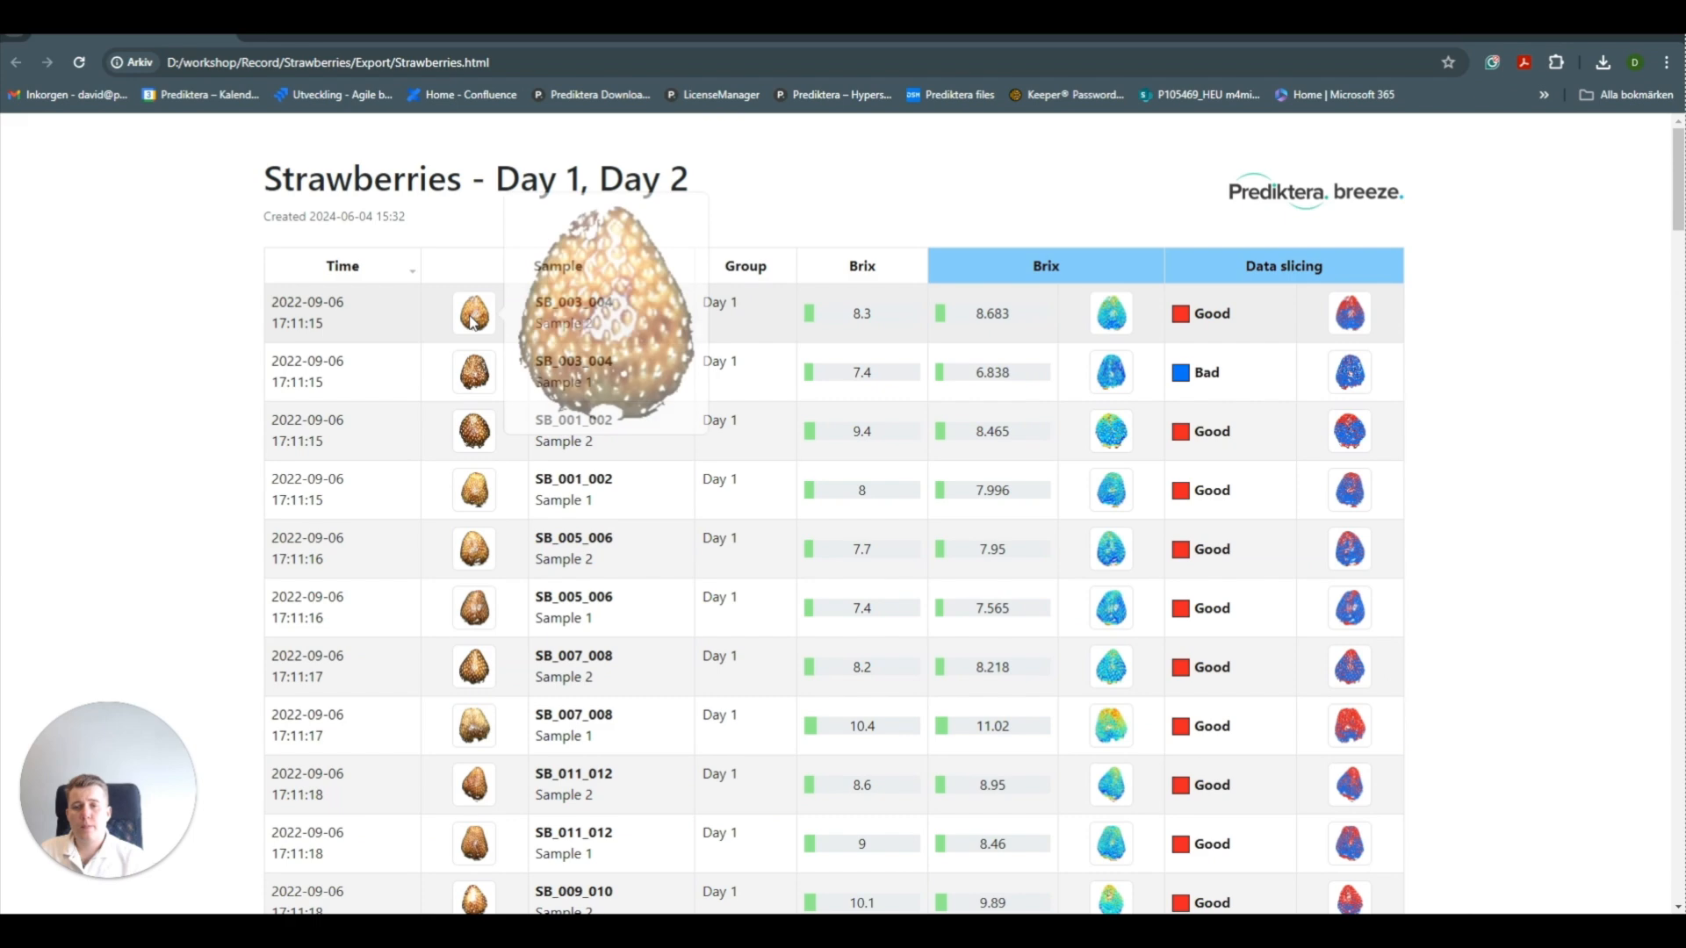
{"action": "mouse_move", "coordinate": [479, 500]}
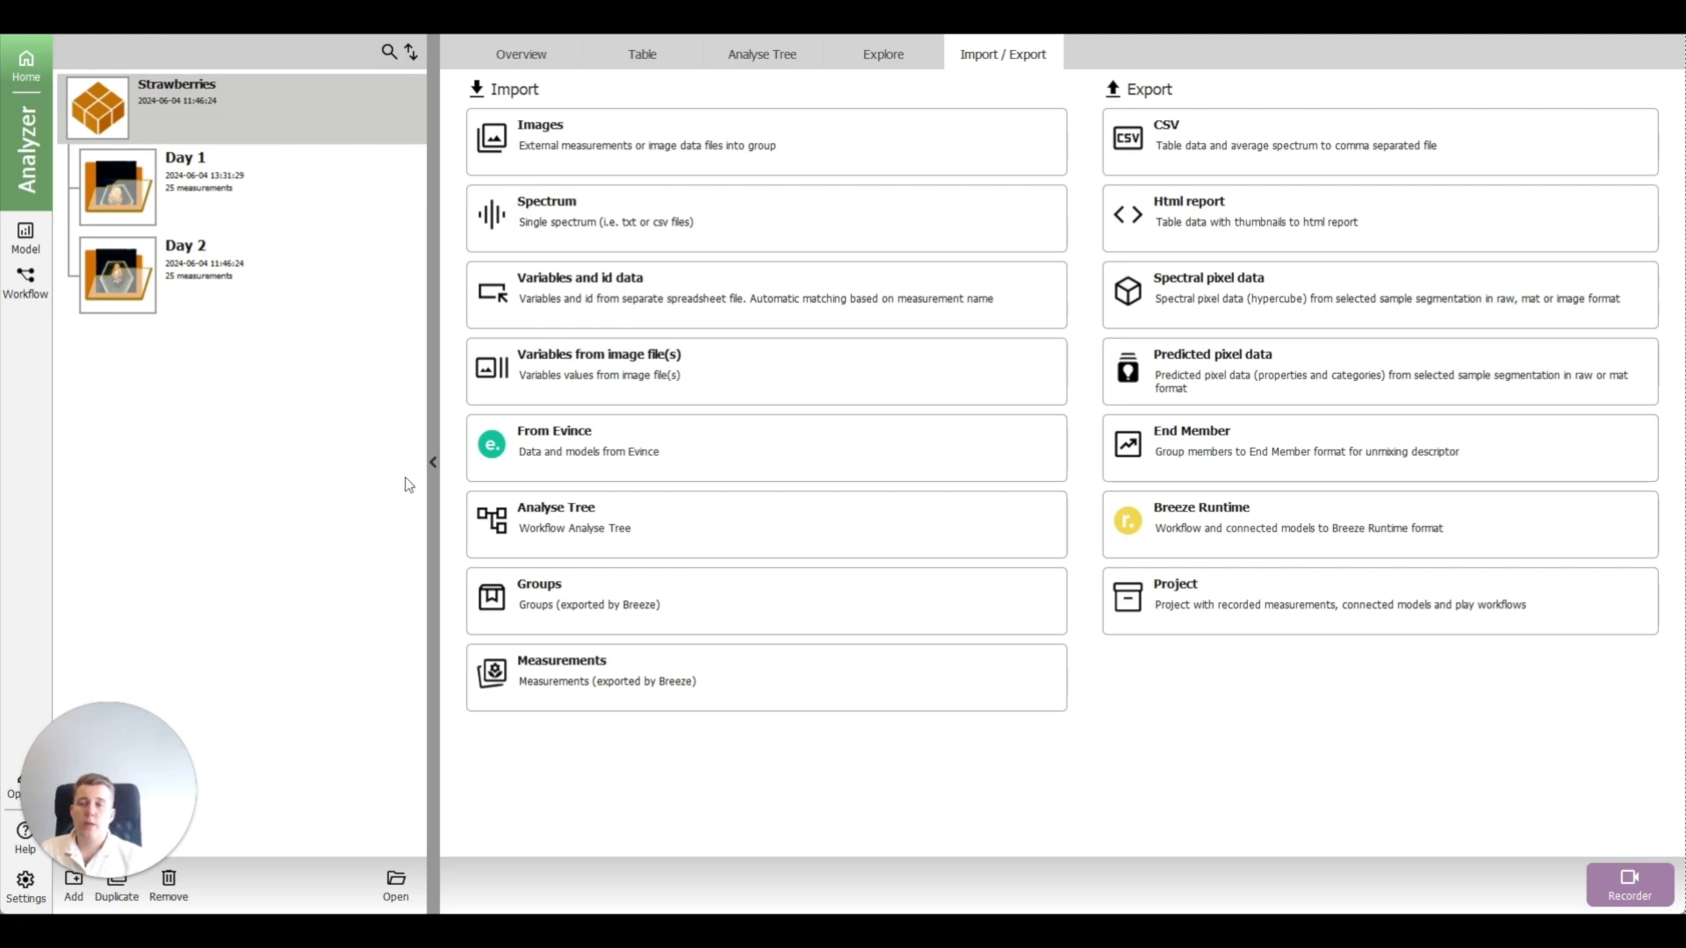
Step: Create a new empty workflow named Strawberries from the project
{"action": "left_click", "coordinate": [802, 63]}
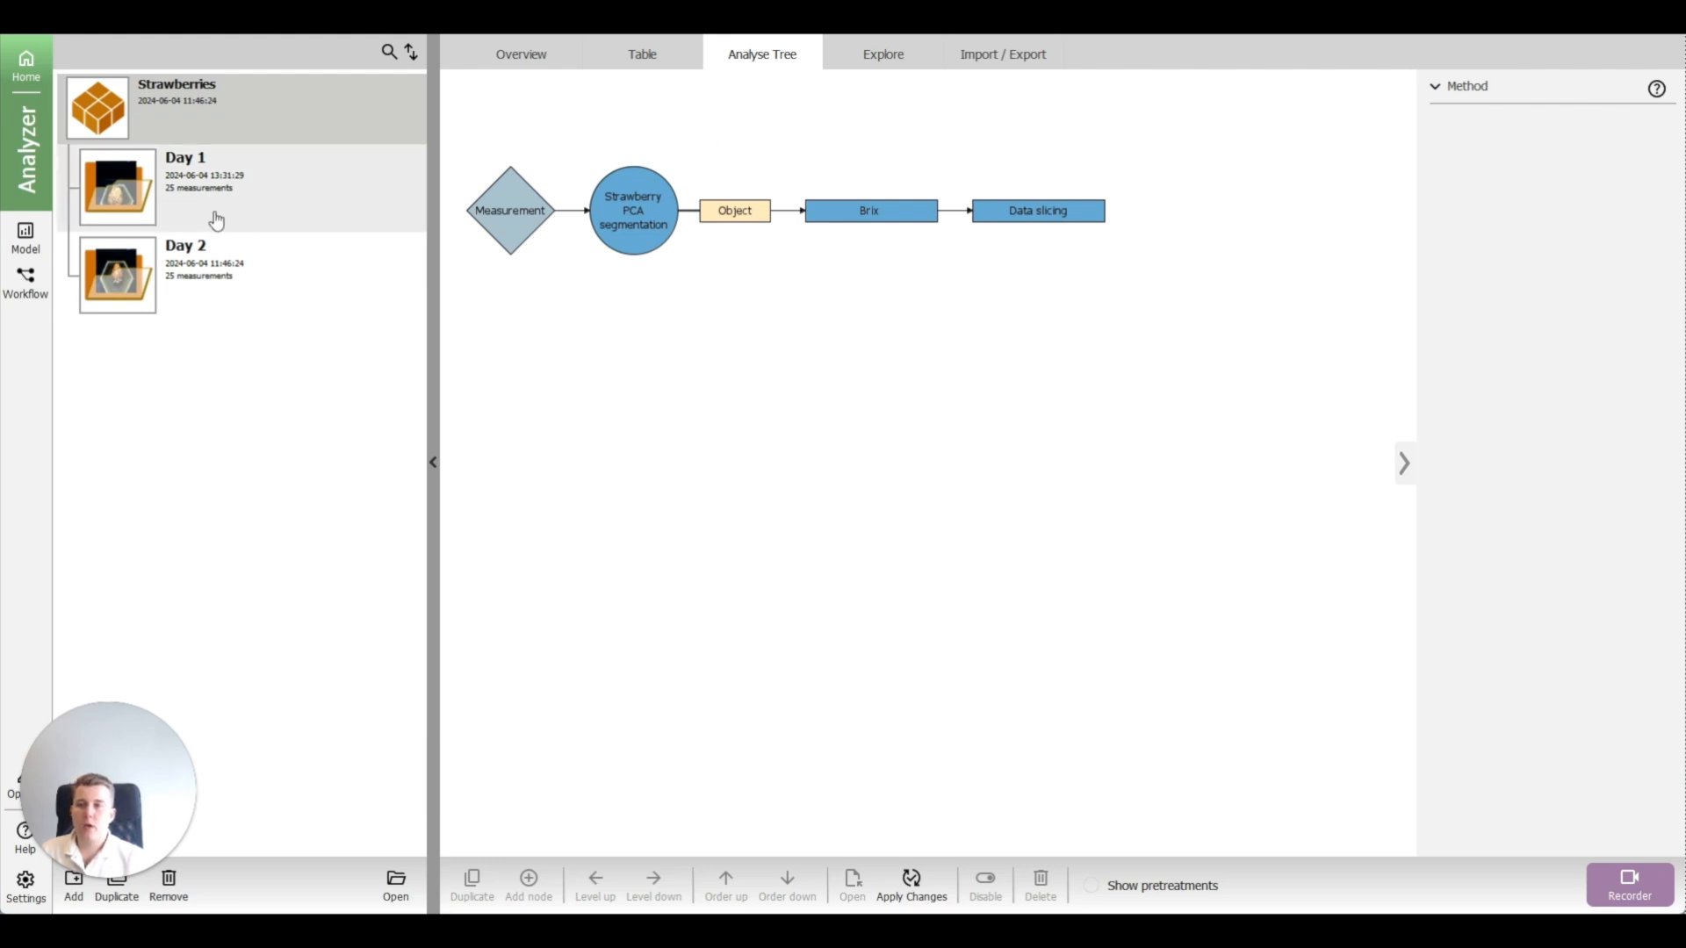
{"action": "left_click", "coordinate": [27, 279]}
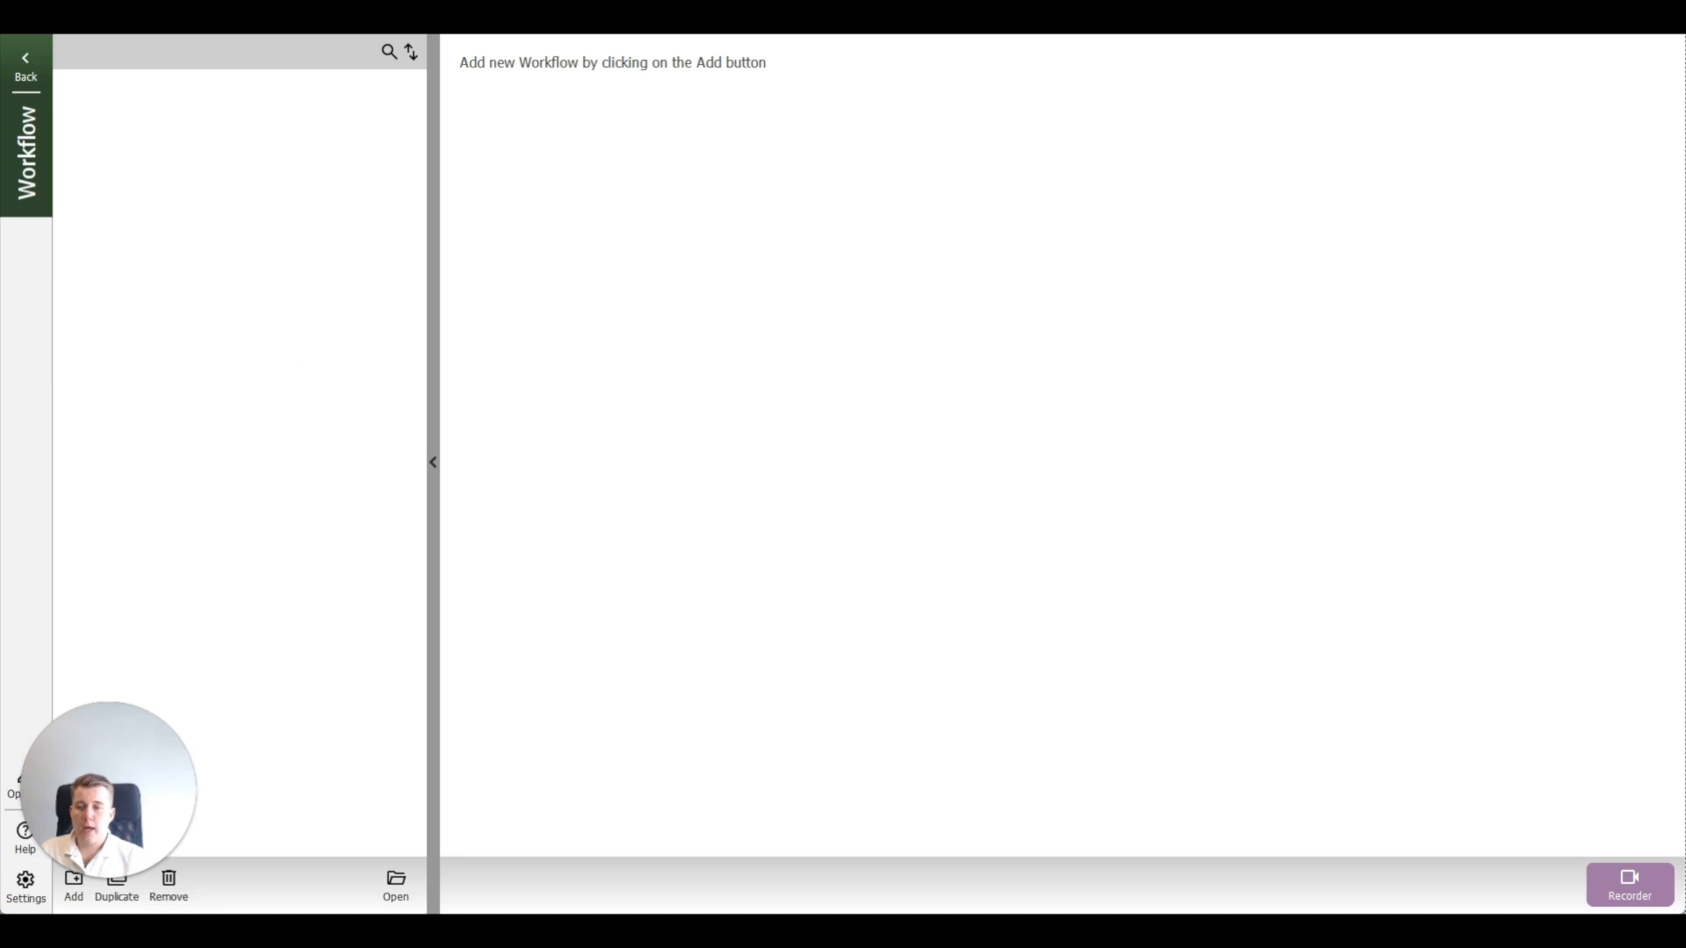
{"action": "left_click", "coordinate": [75, 903]}
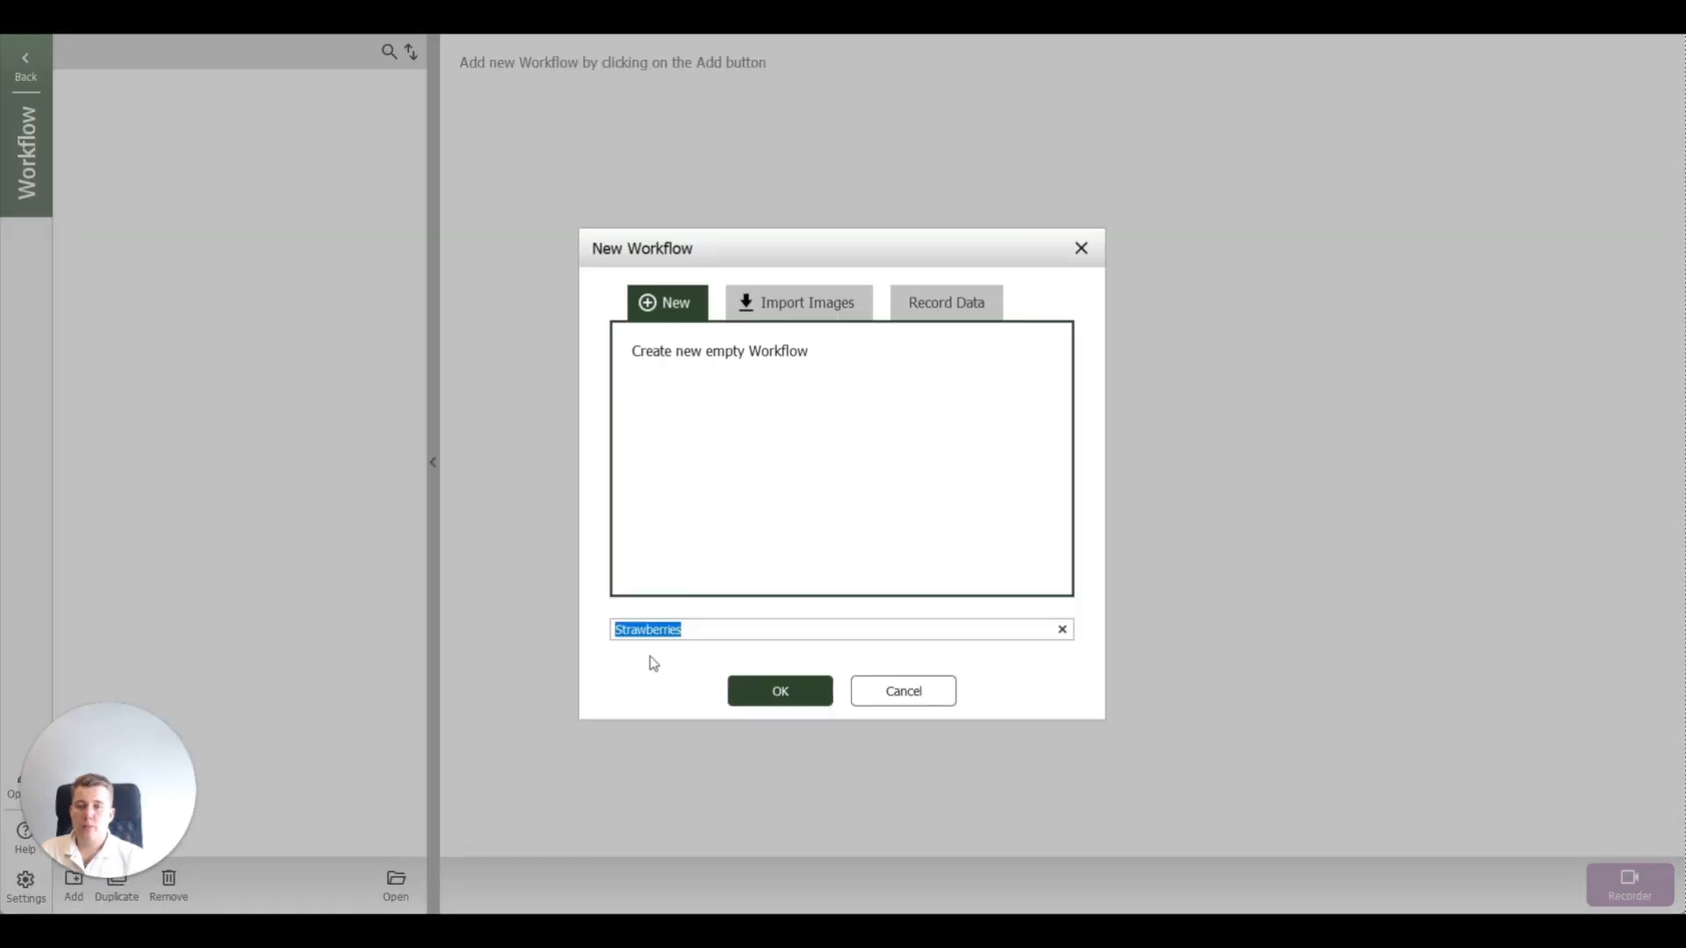
{"action": "left_click", "coordinate": [767, 688]}
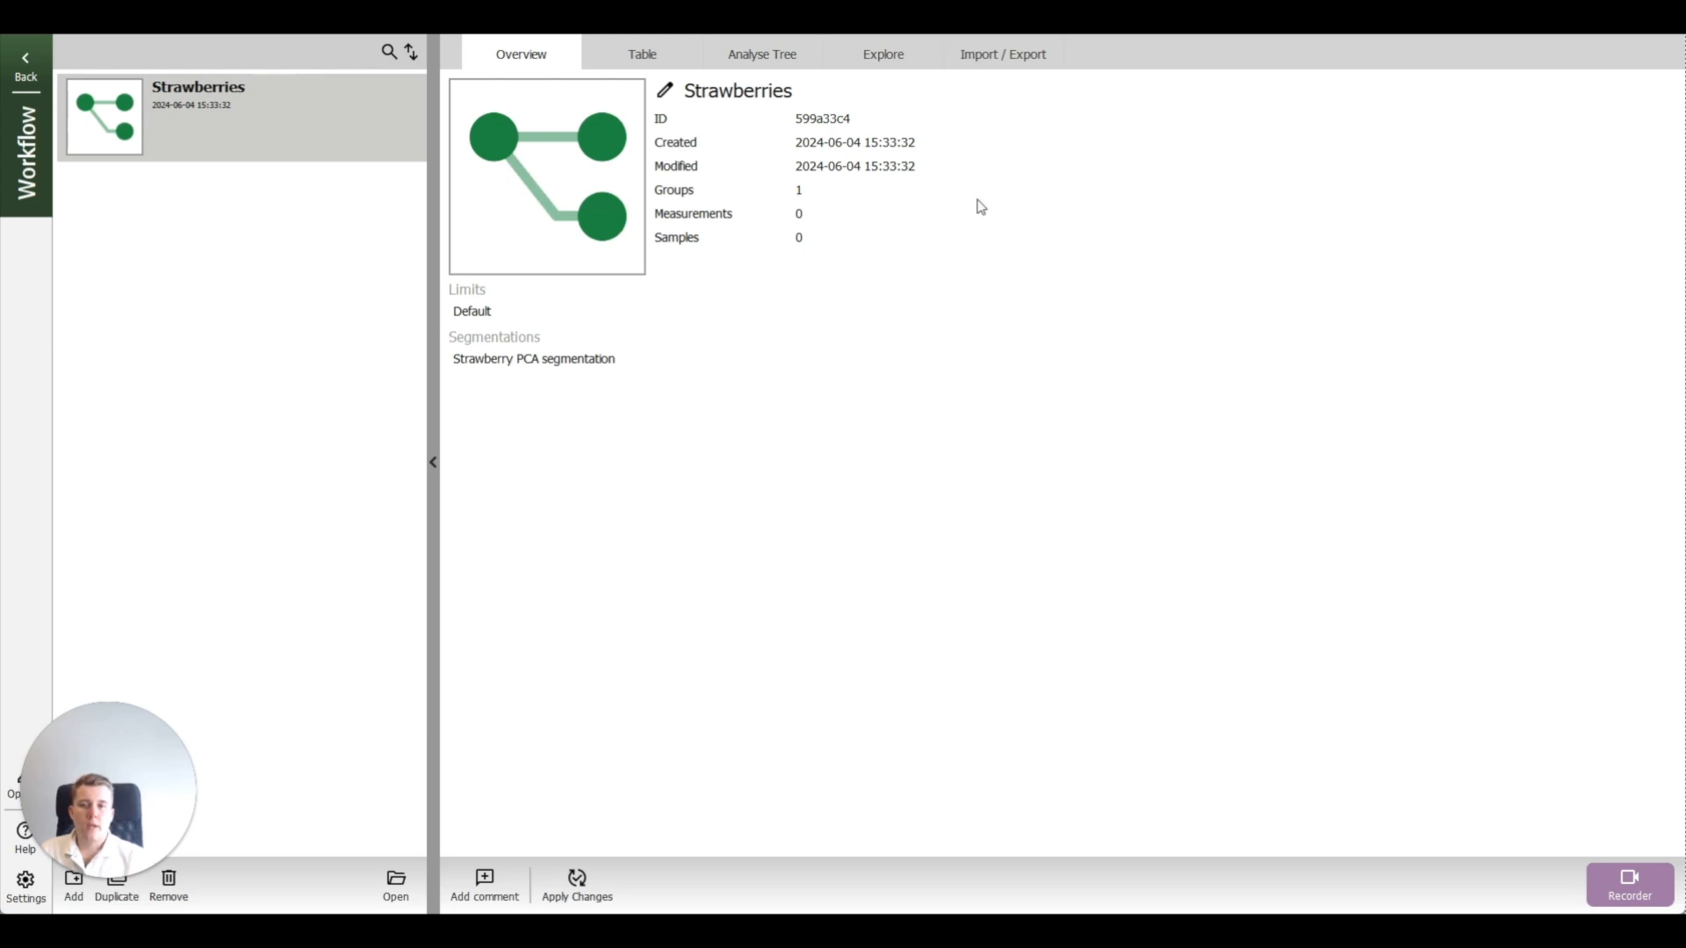
Step: Inspect the new workflow's analysis tree and the settings of its Brix and Data slicing nodes
{"action": "left_click", "coordinate": [763, 56]}
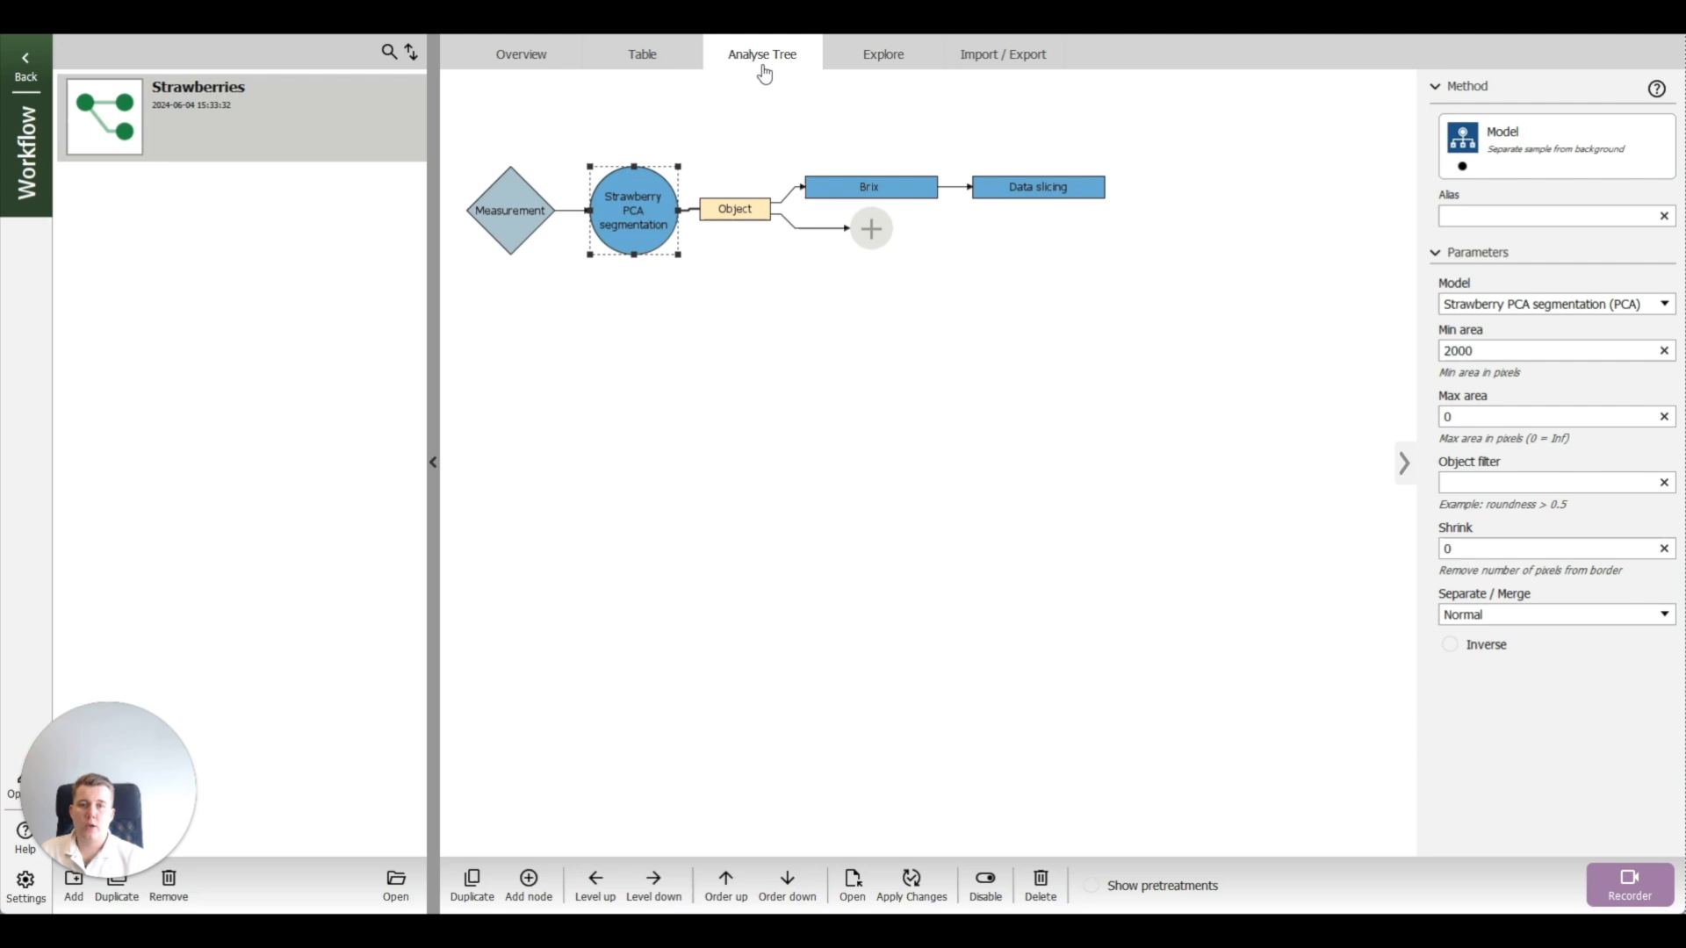
{"action": "left_click", "coordinate": [1110, 136]}
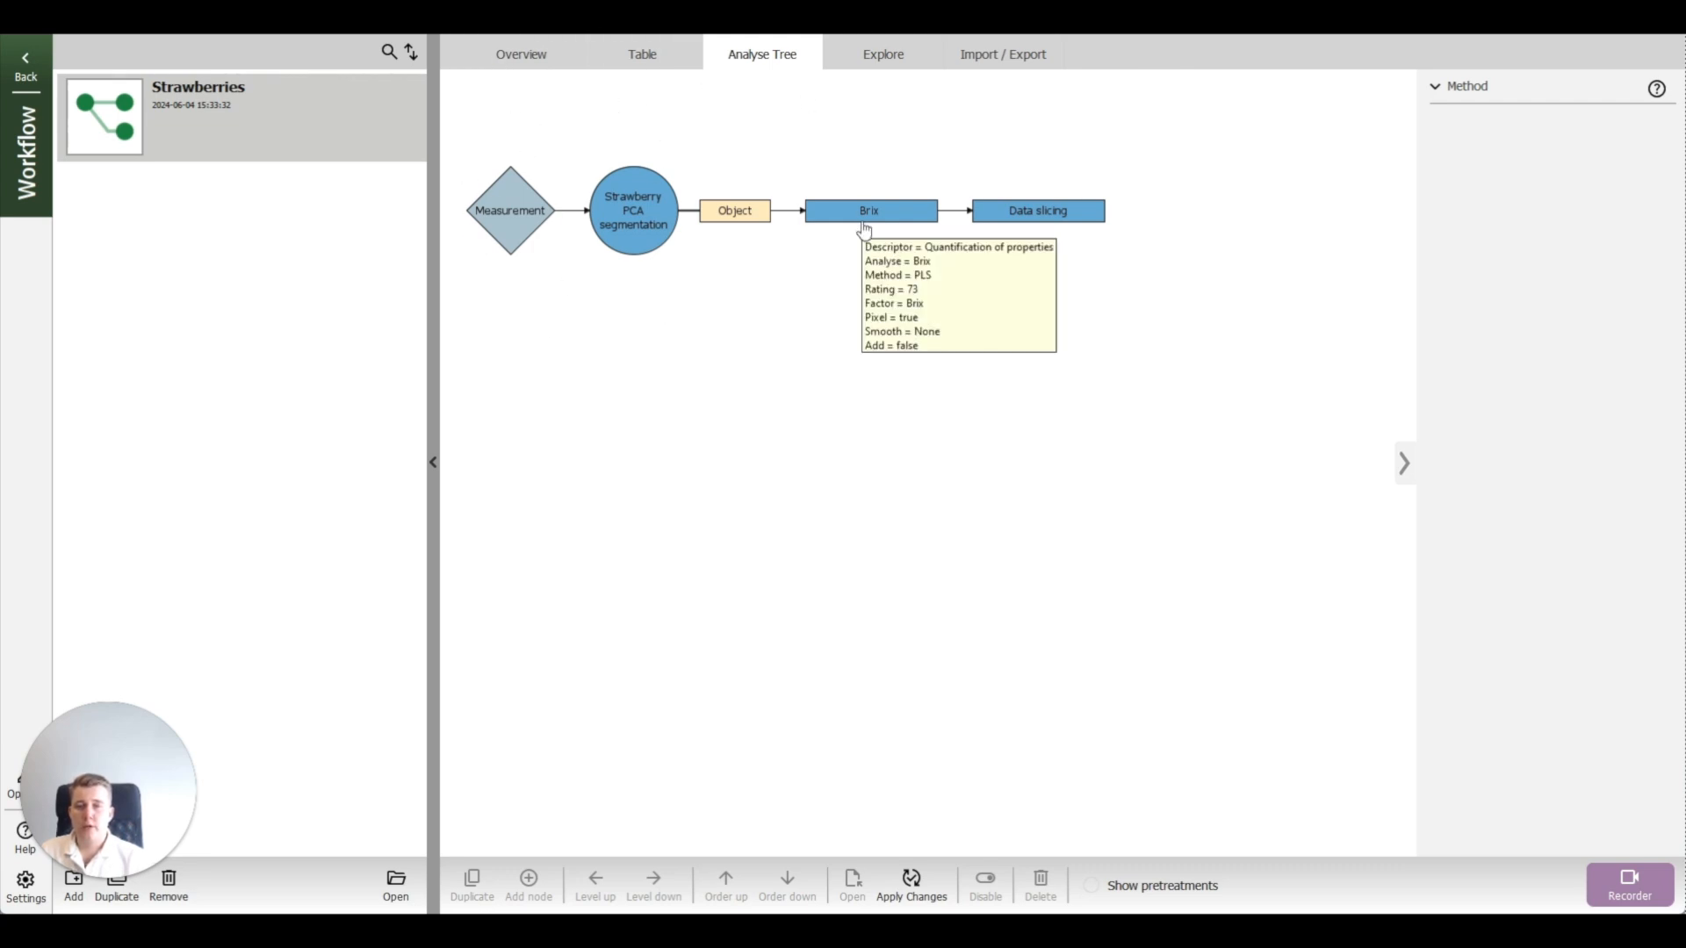
{"action": "mouse_move", "coordinate": [1060, 220]}
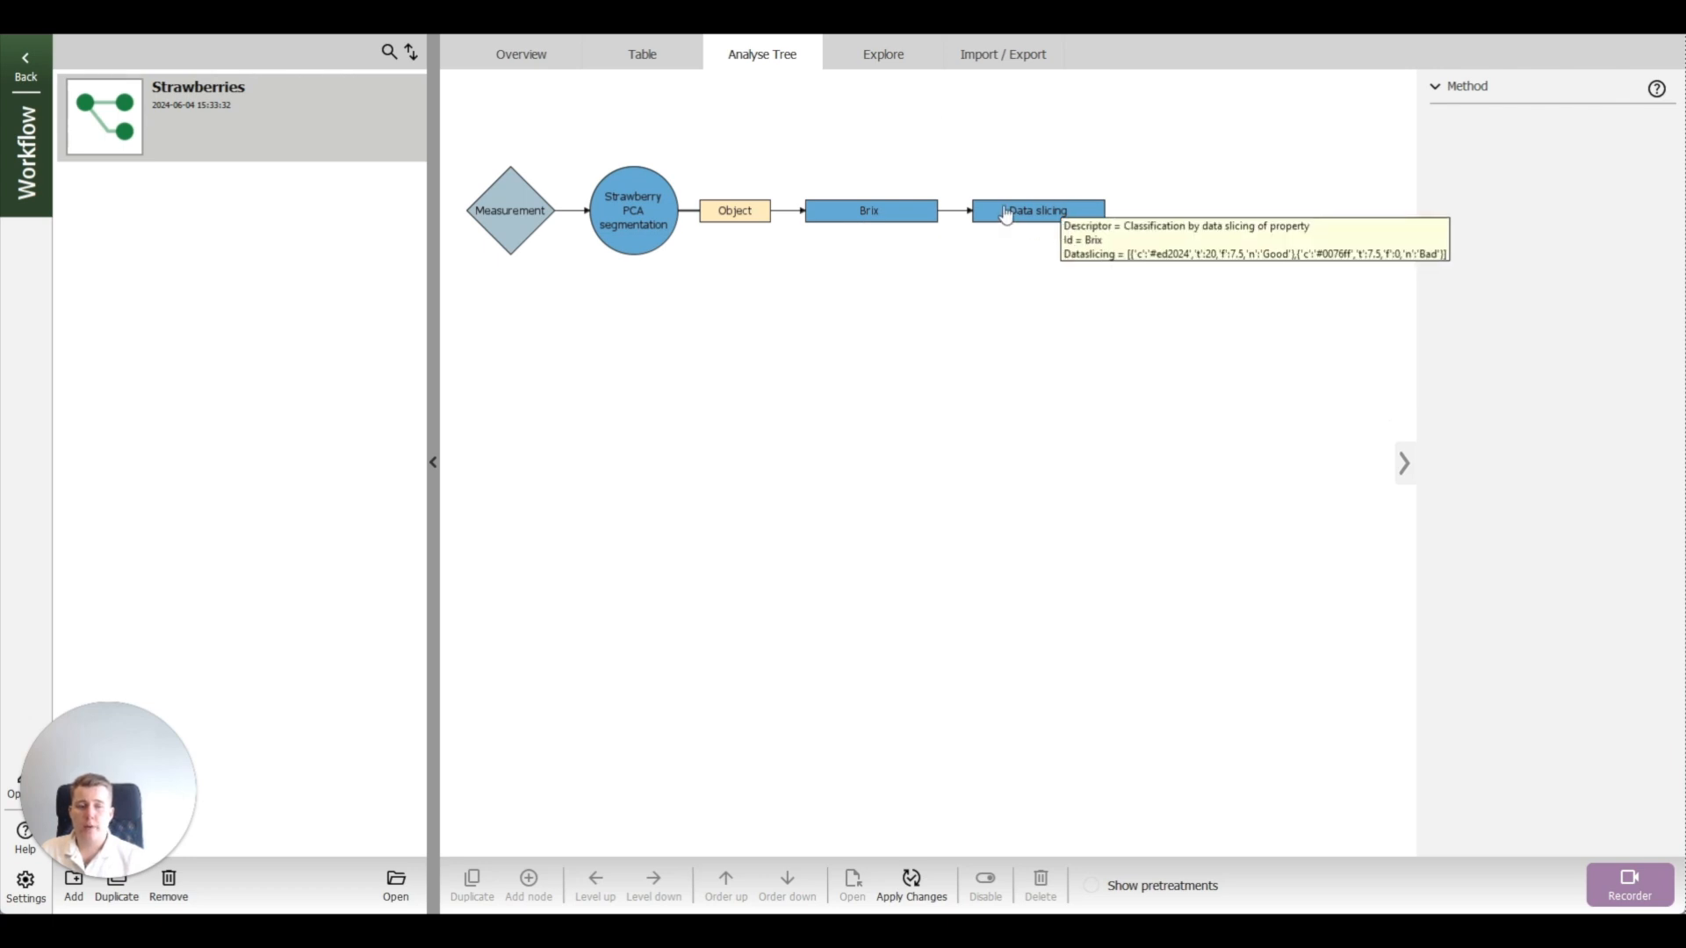
Step: Start playing the Strawberries workflow in the Recorder with the simulator camera and collapse the recording settings
{"action": "left_click", "coordinate": [1631, 887]}
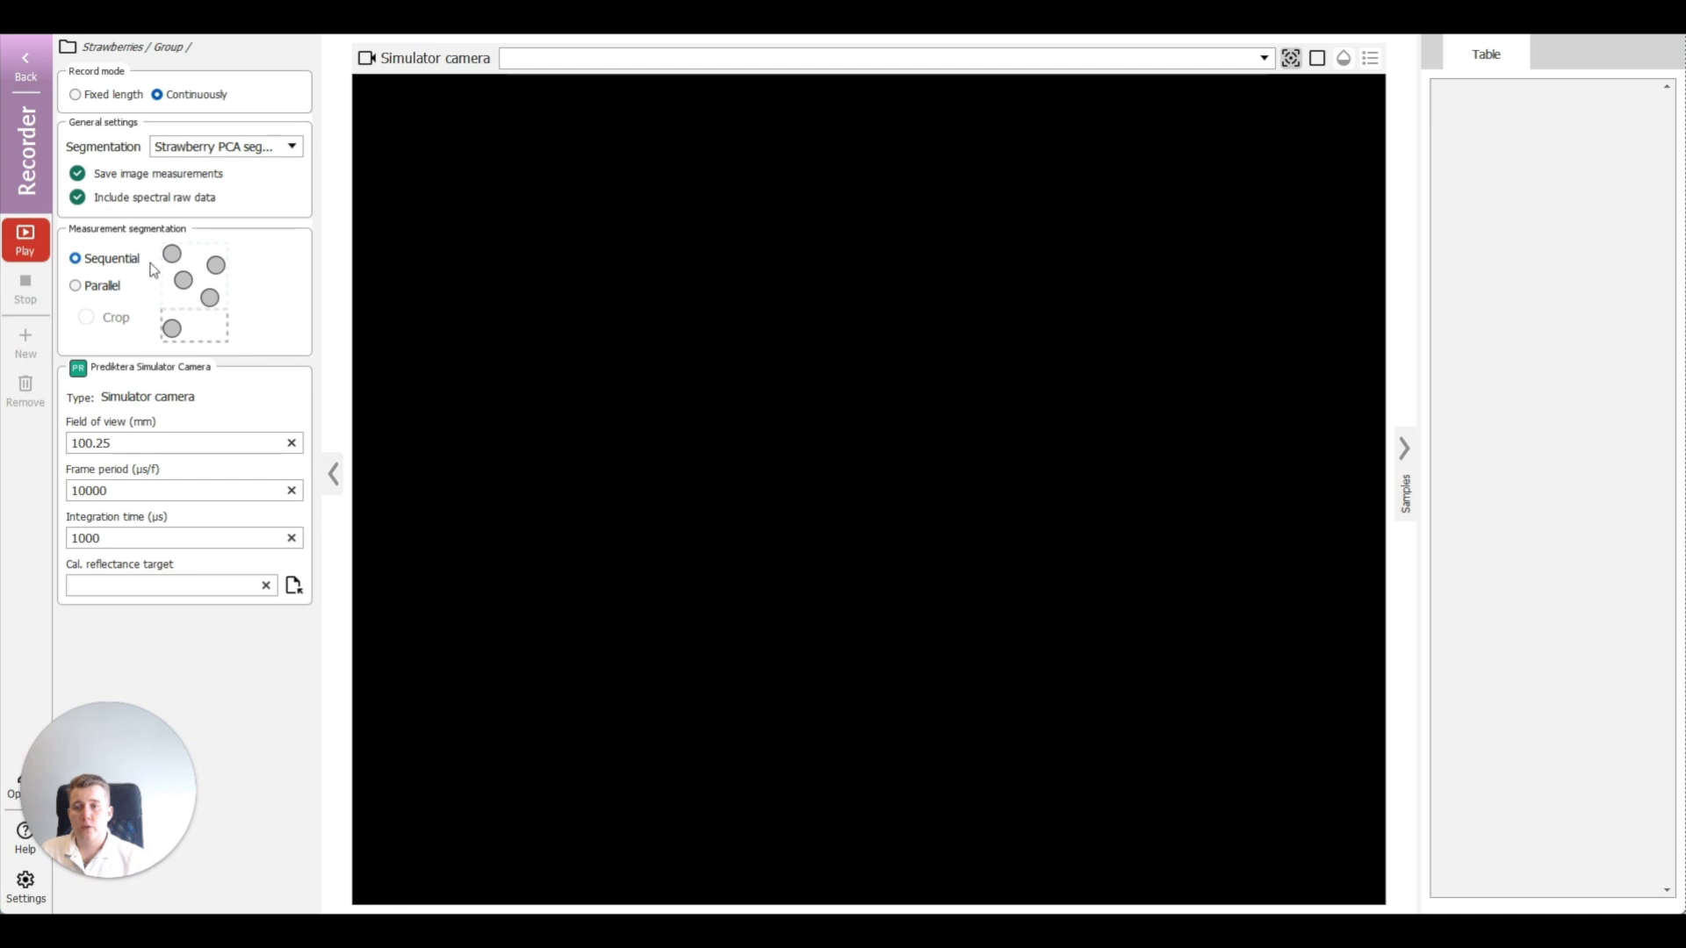
{"action": "left_click", "coordinate": [39, 251]}
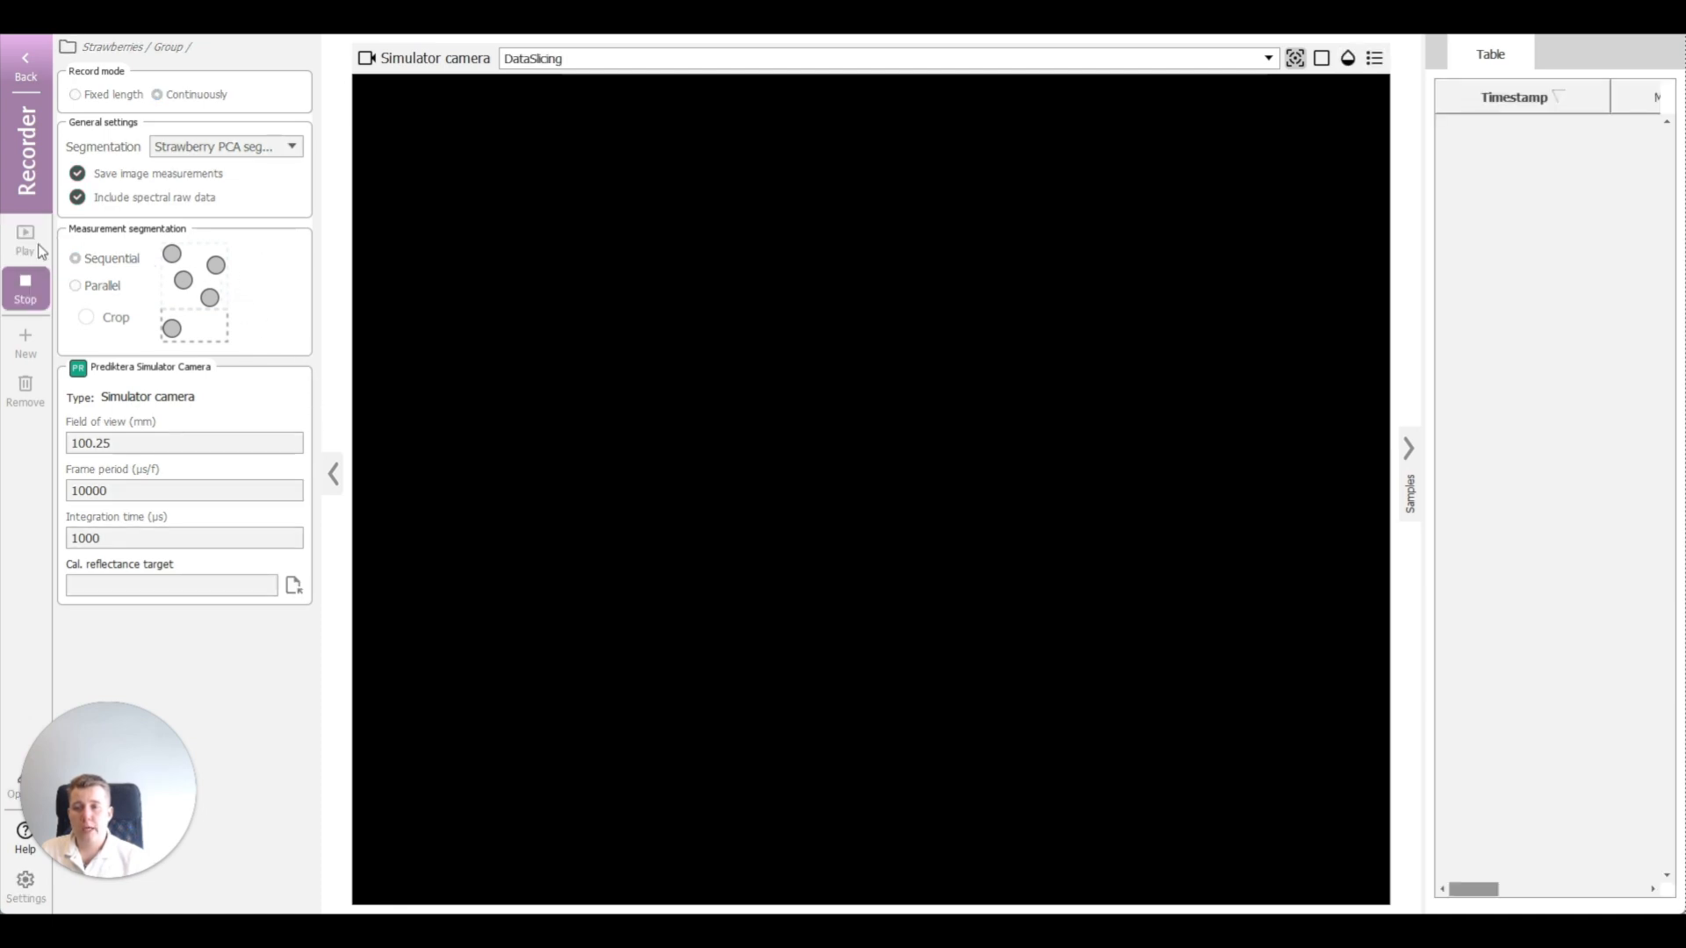
{"action": "left_click", "coordinate": [334, 473]}
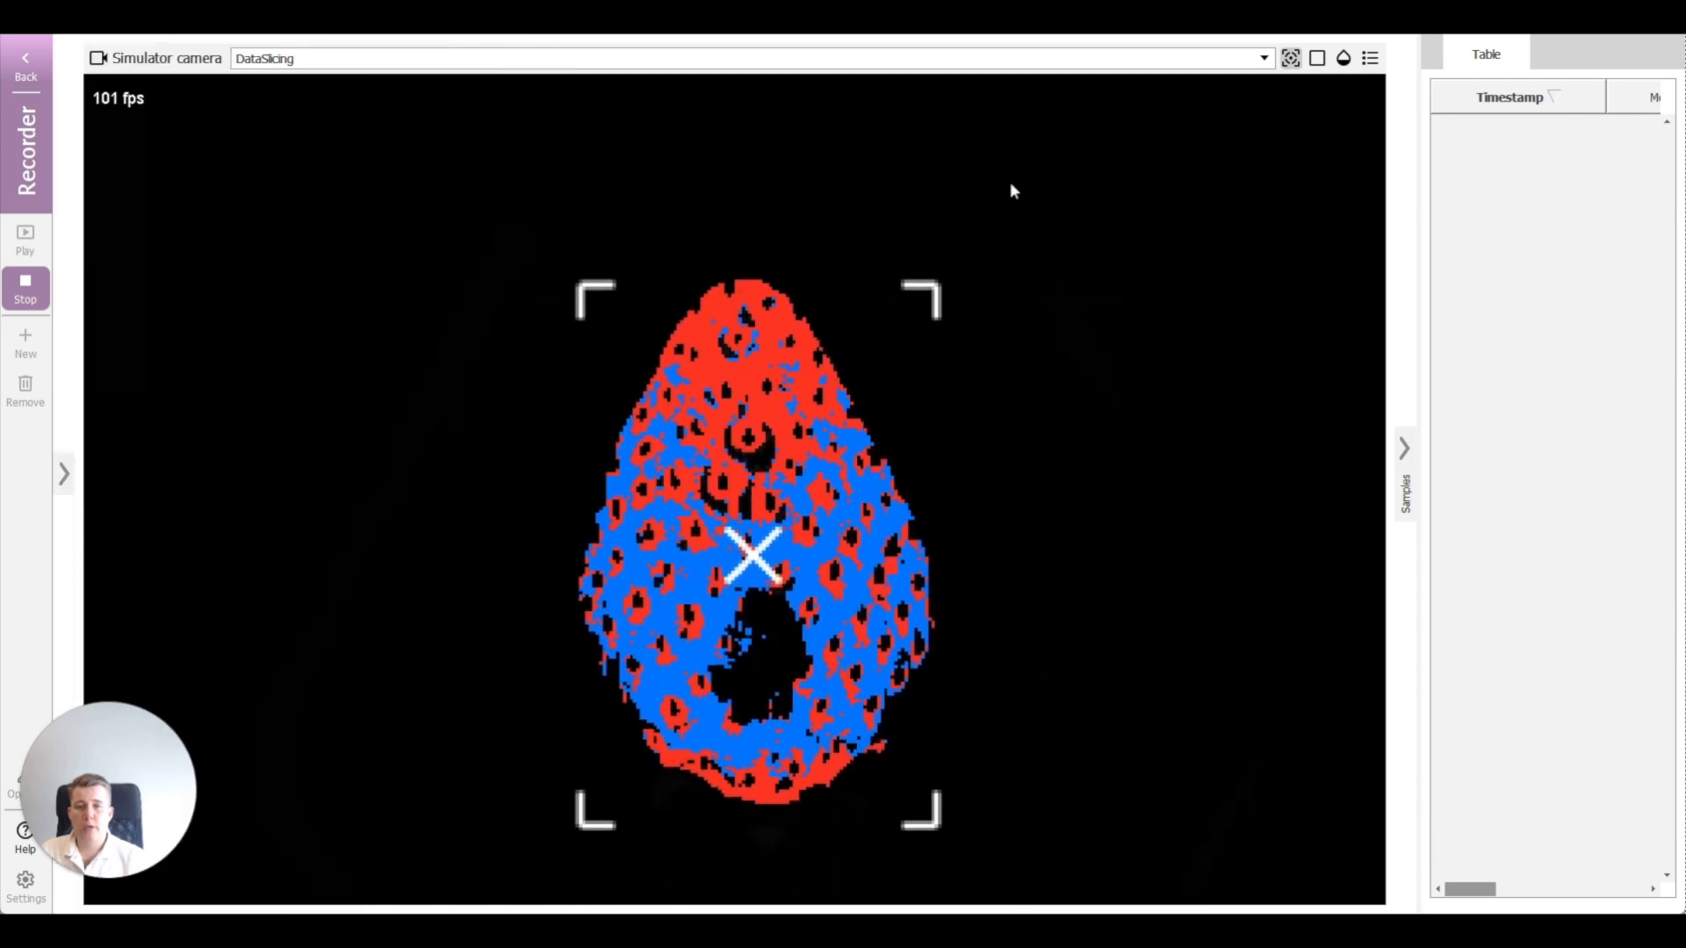
Step: Show the live Brix prediction with its colour scale and widen the results table to reveal the Brix and DataSlicing columns
{"action": "left_click", "coordinate": [1265, 58]}
{"action": "left_click", "coordinate": [1229, 128]}
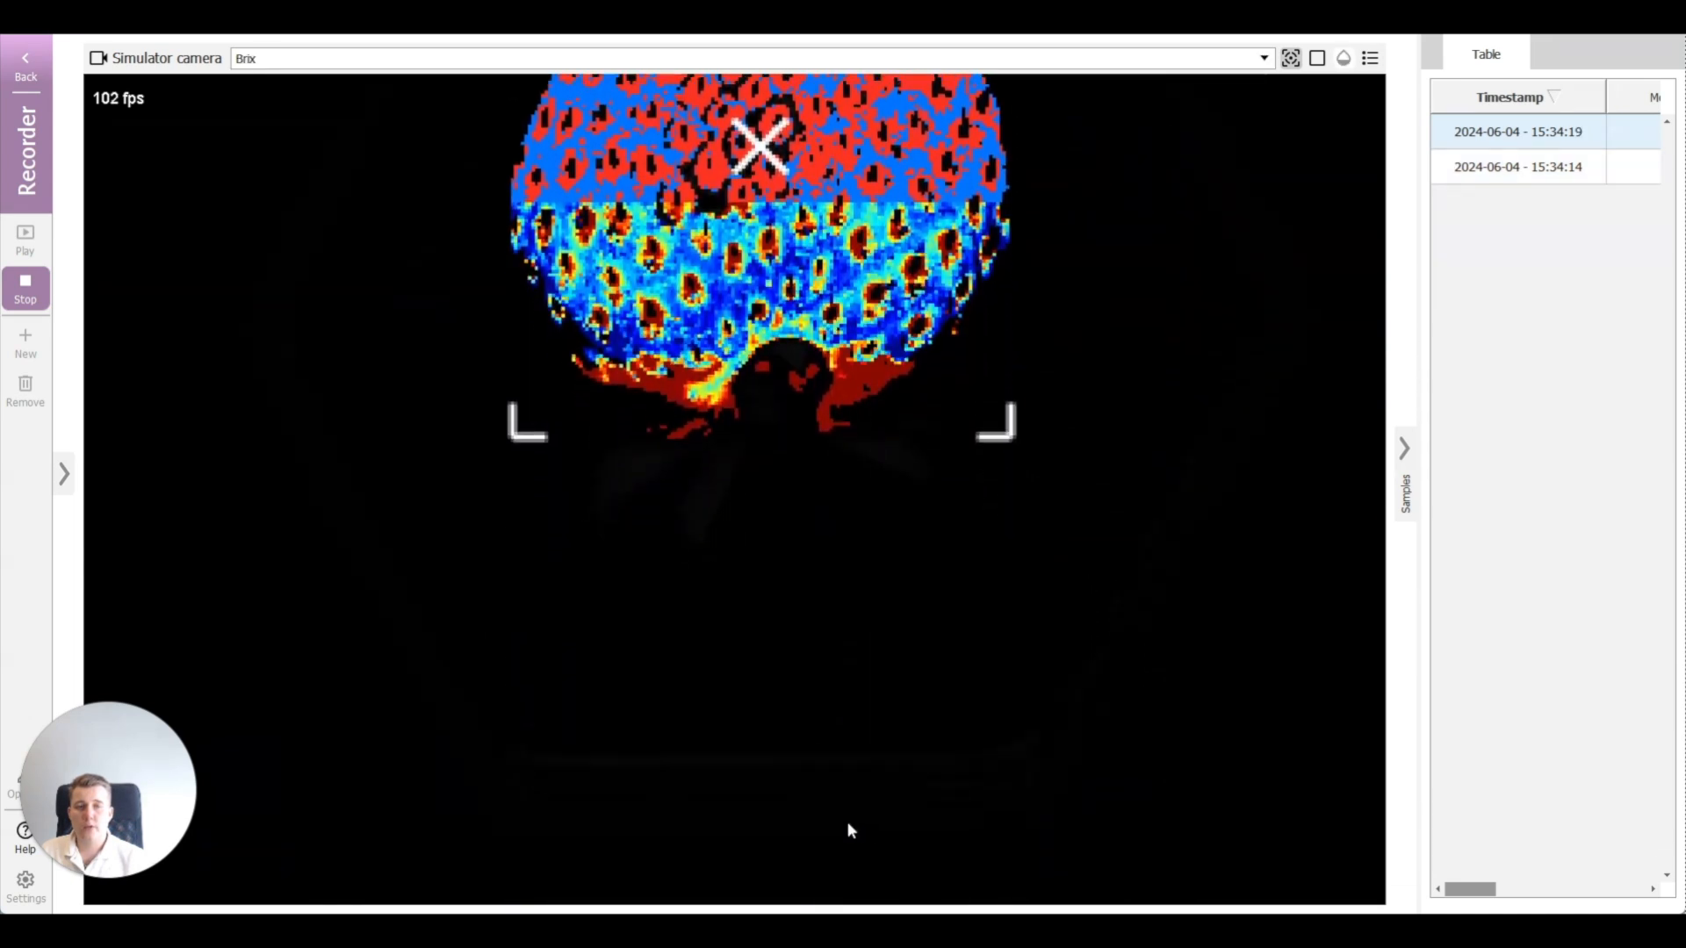
{"action": "left_click", "coordinate": [1370, 58]}
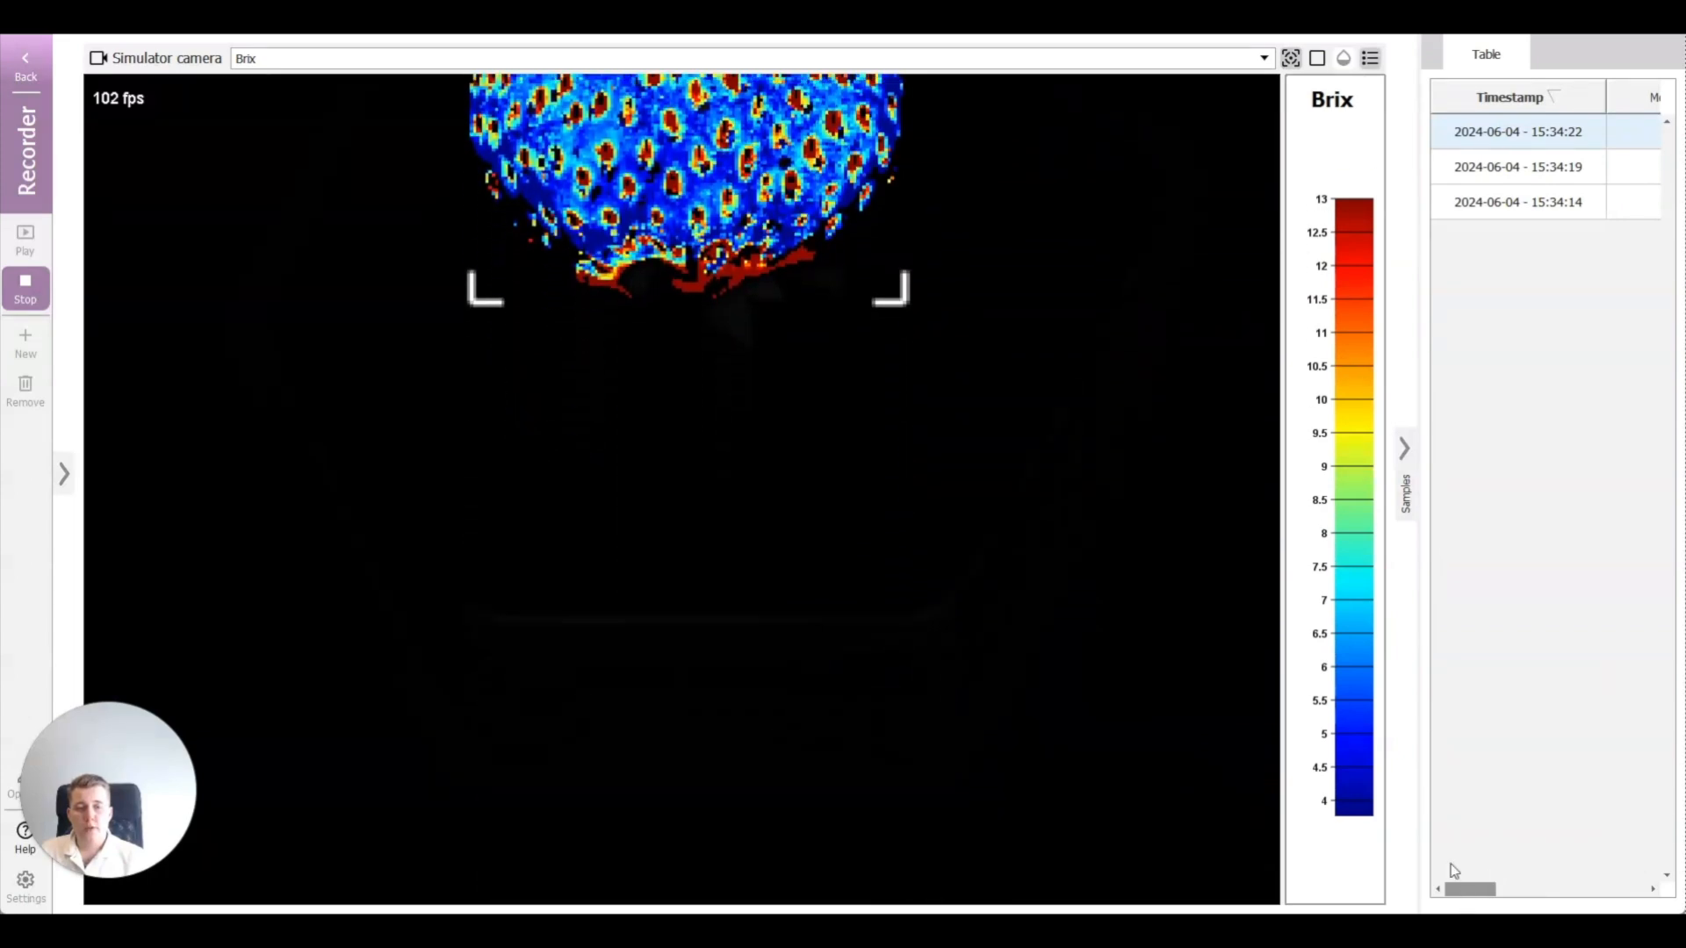
{"action": "left_click_drag", "start_coordinate": [1419, 375], "coordinate": [1023, 361]}
{"action": "left_click_drag", "start_coordinate": [1253, 895], "coordinate": [1404, 894]}
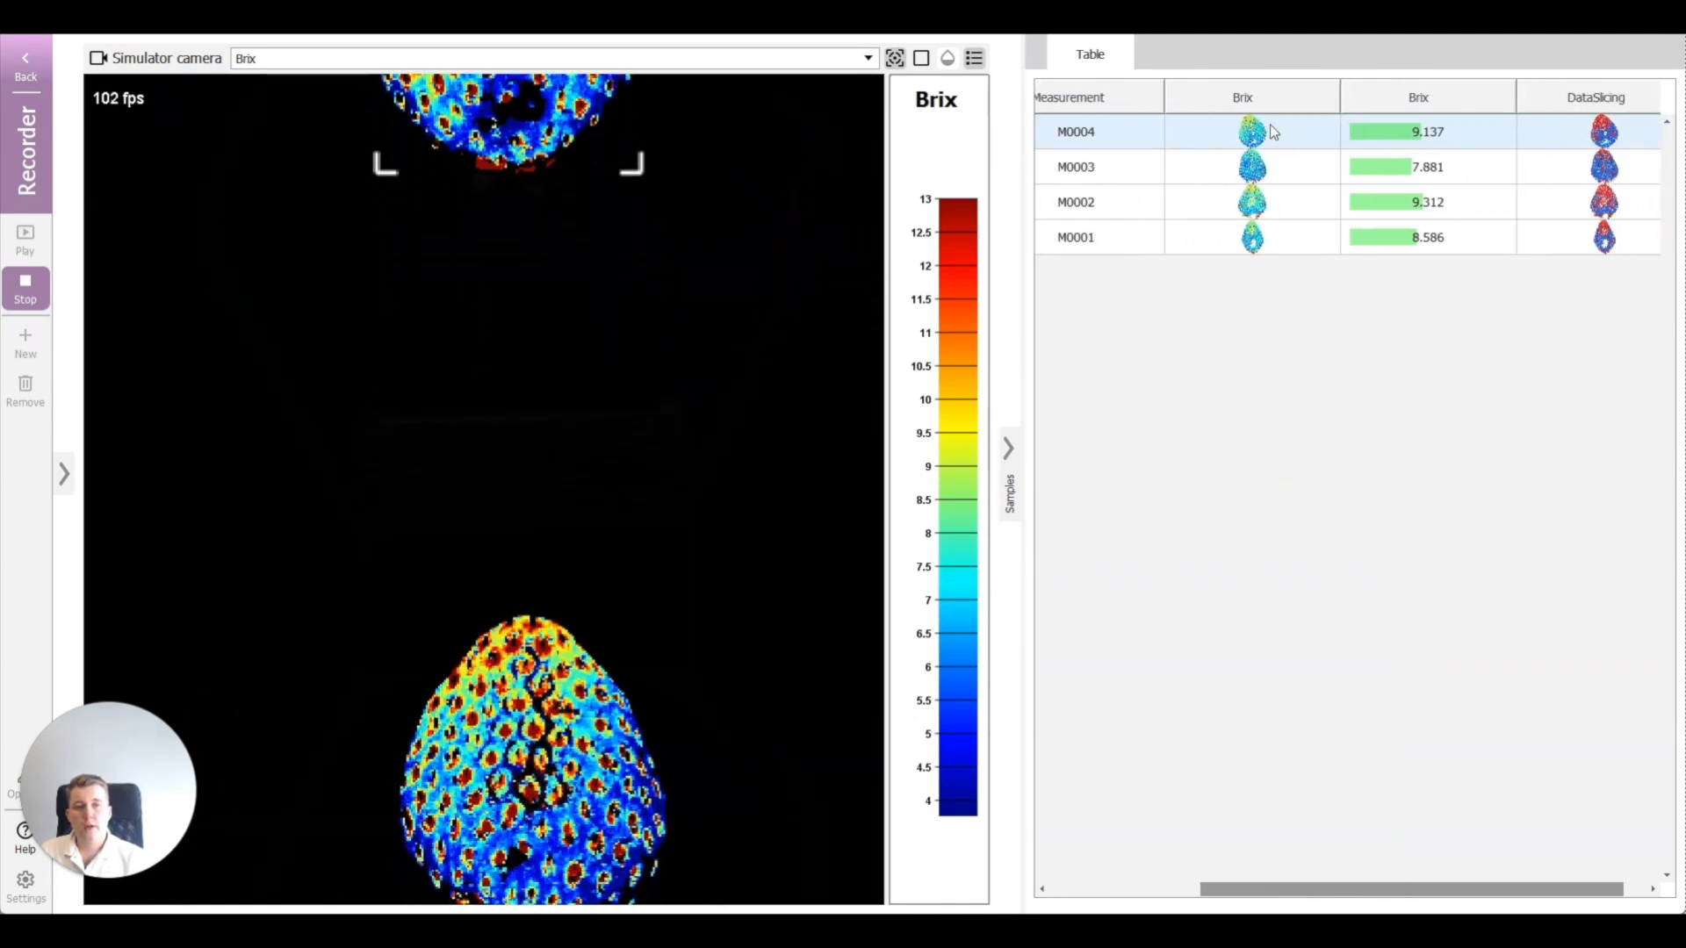